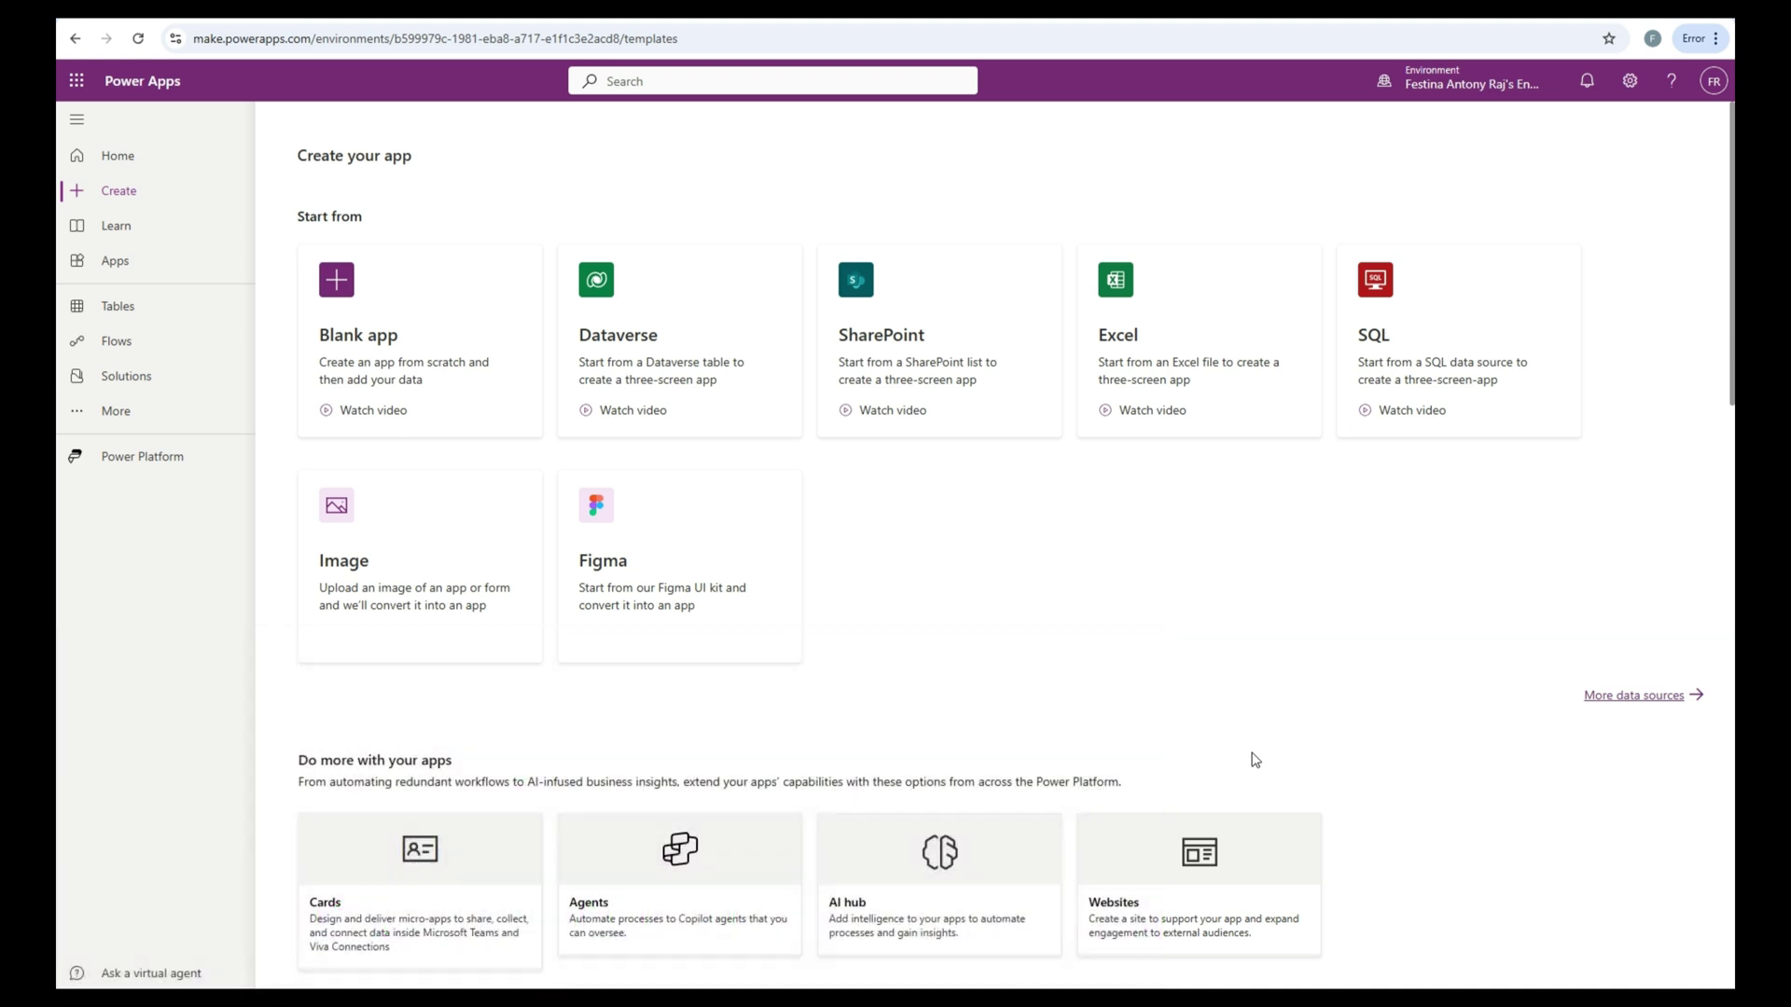
- Create a blank canvas app named TEST2 in tablet format
click(420, 327)
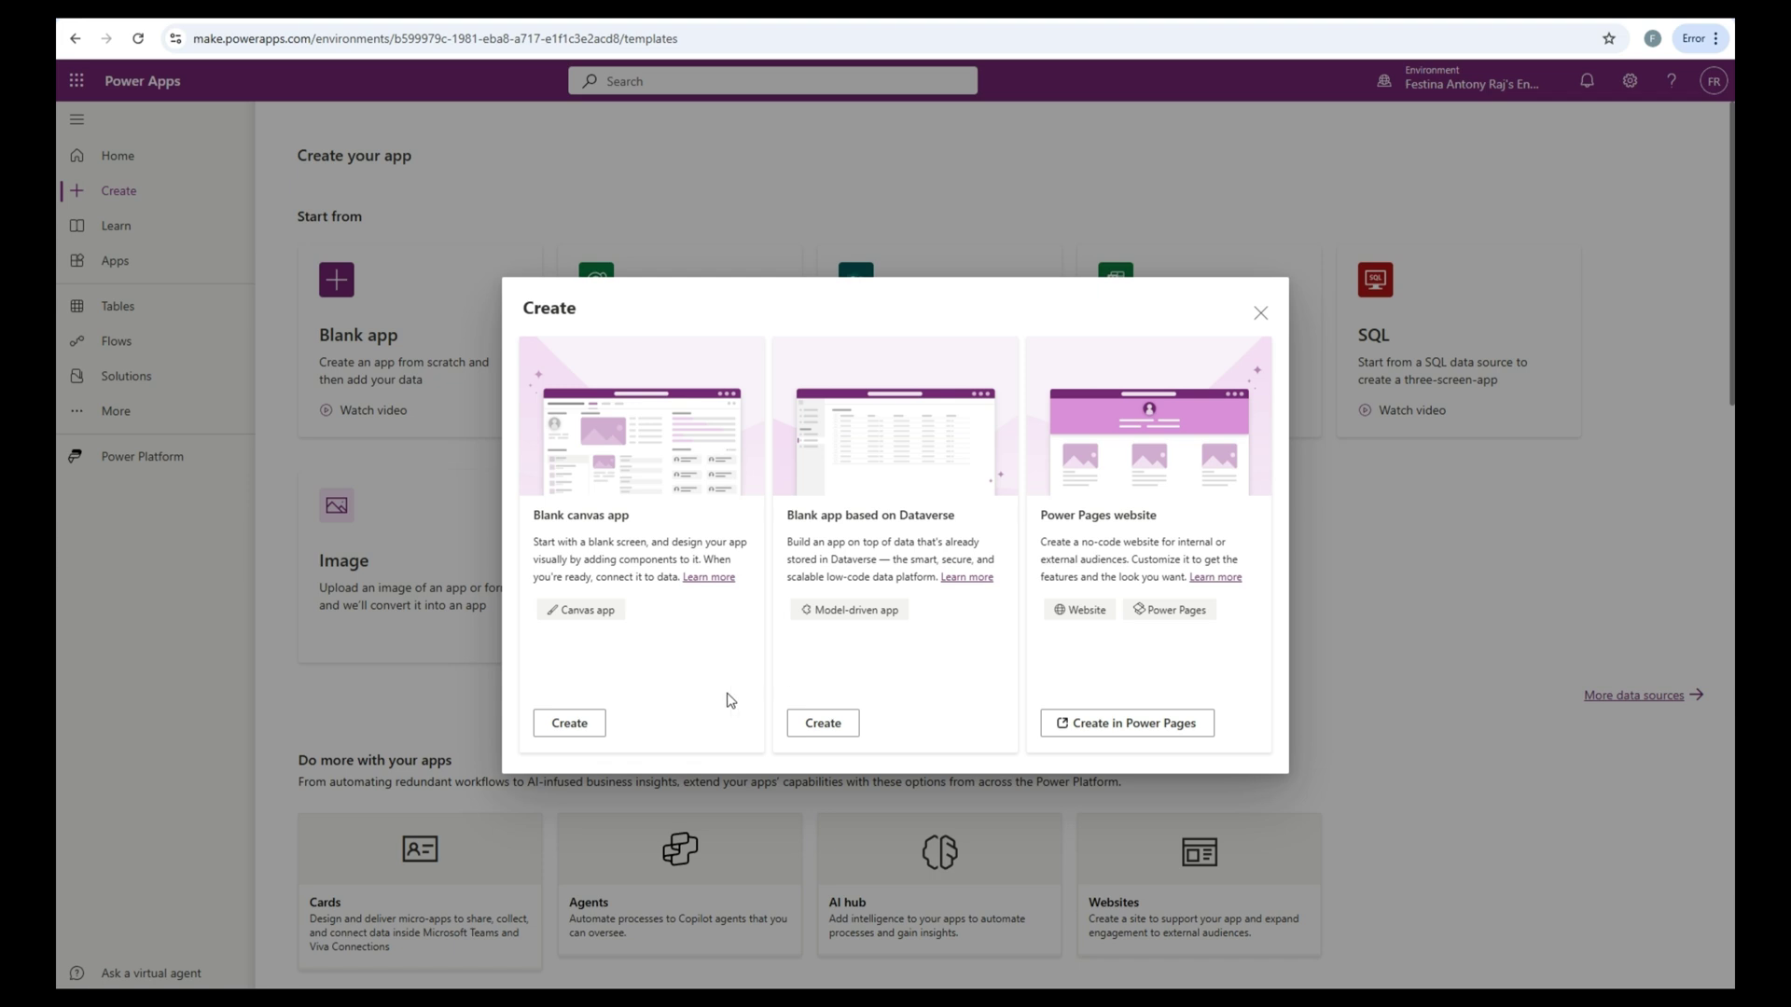
click(571, 724)
click(1129, 736)
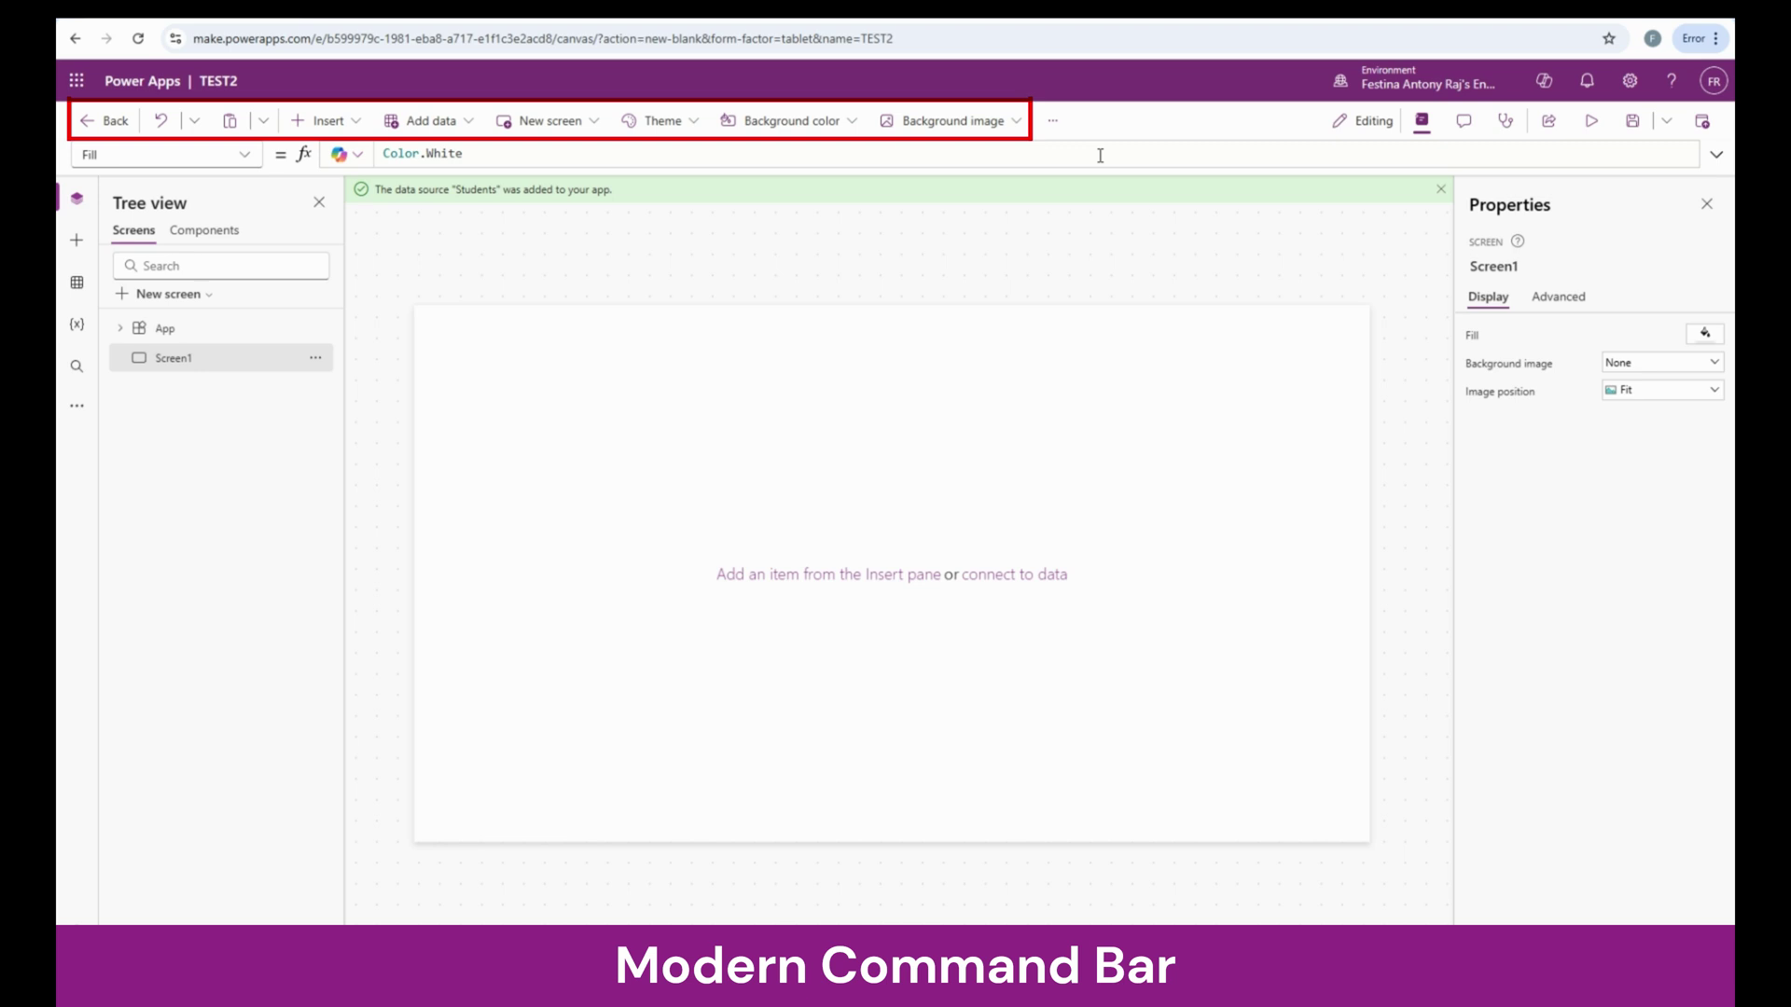
- Insert a triangle shape onto Screen1
click(362, 125)
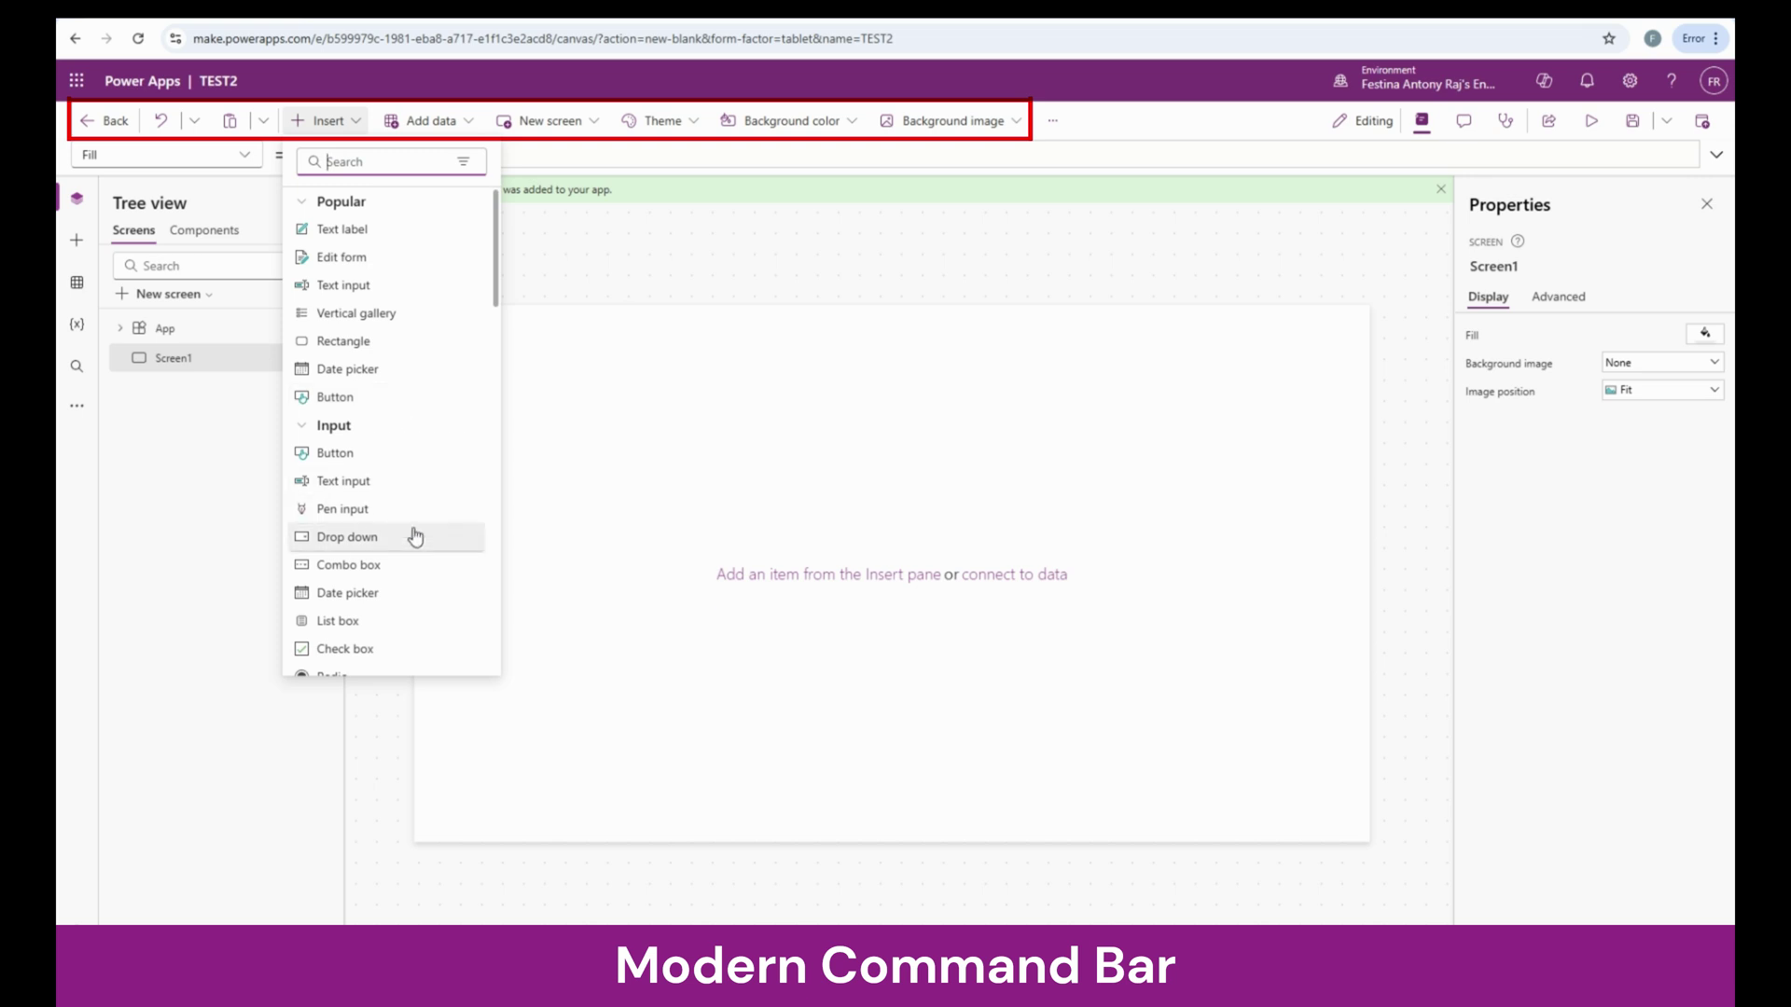
scroll(398, 465, down, 5)
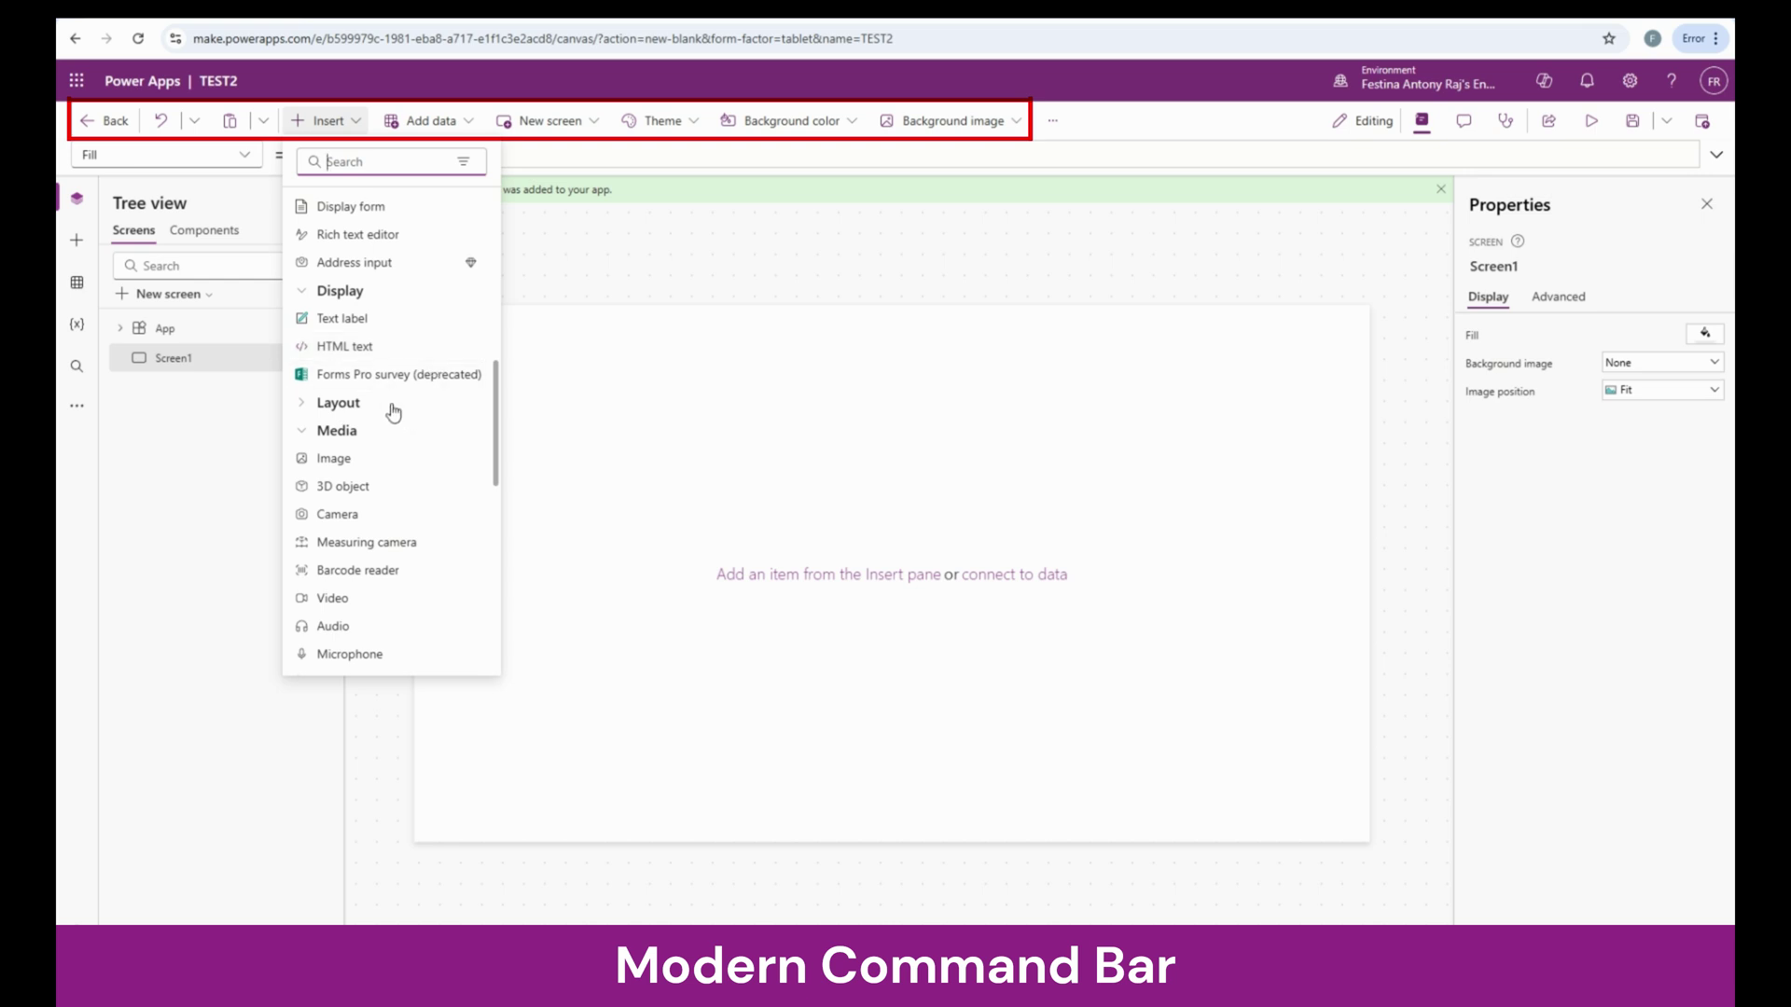
scroll(434, 519, down, 1)
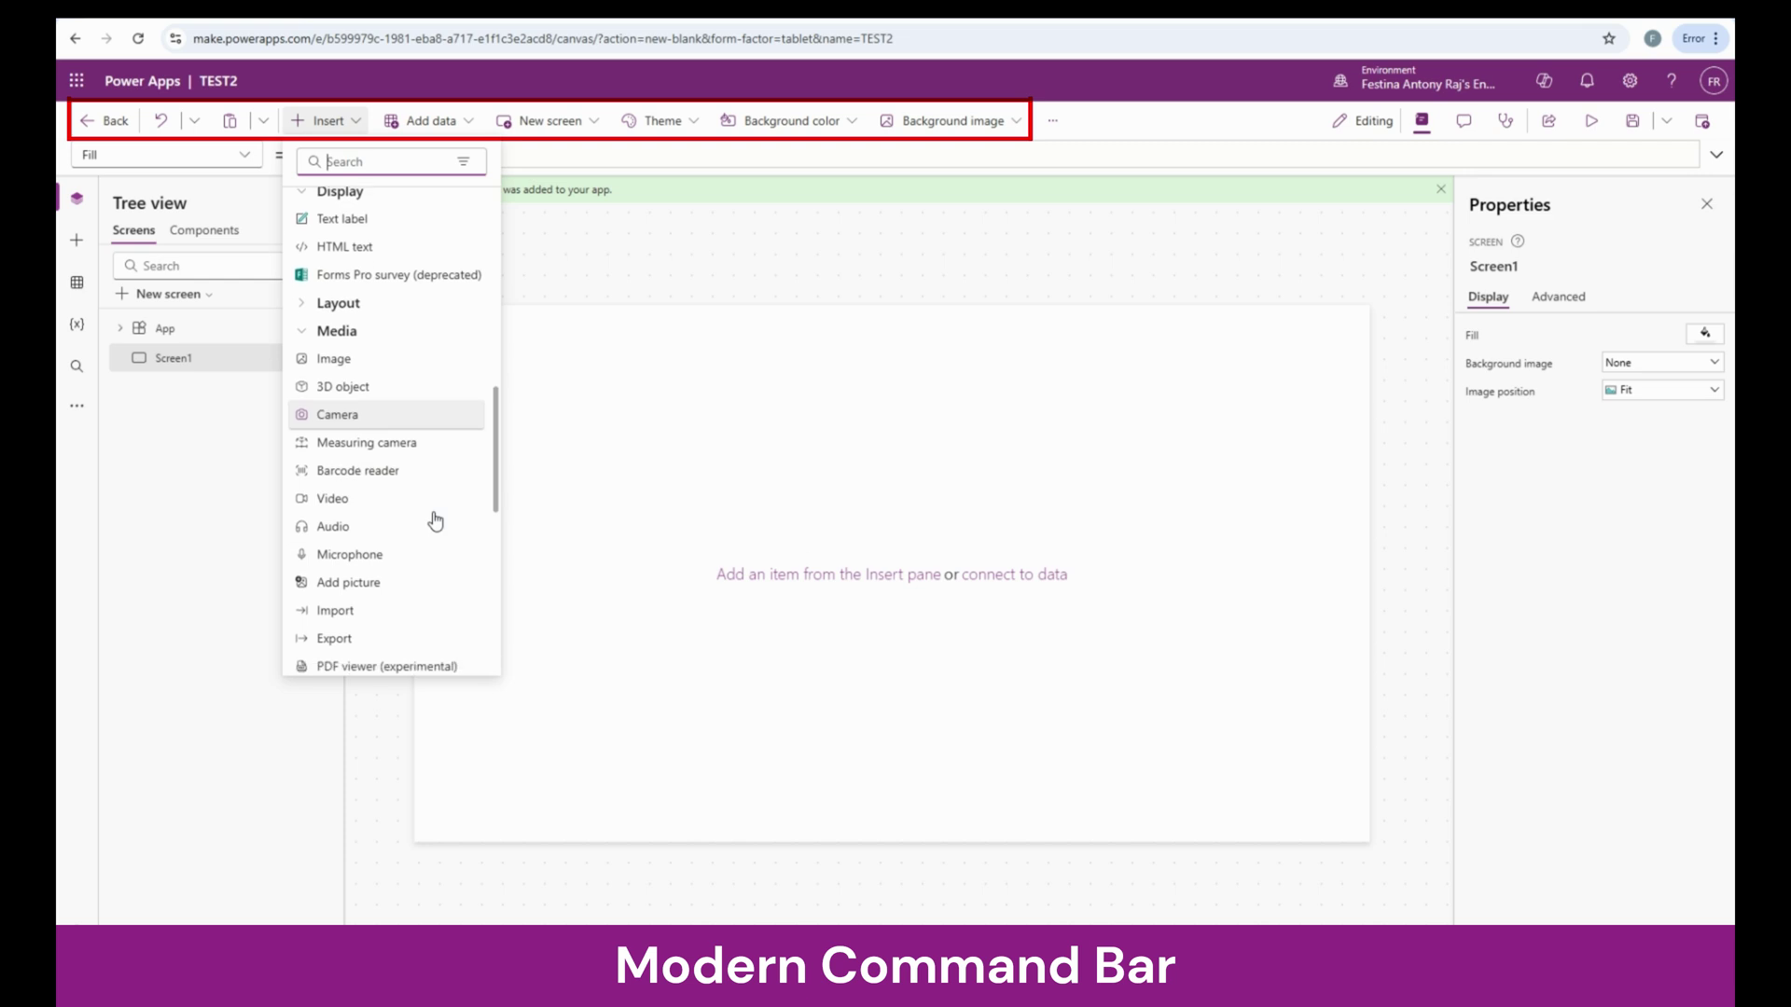
scroll(436, 520, down, 2)
scroll(437, 519, down, 3)
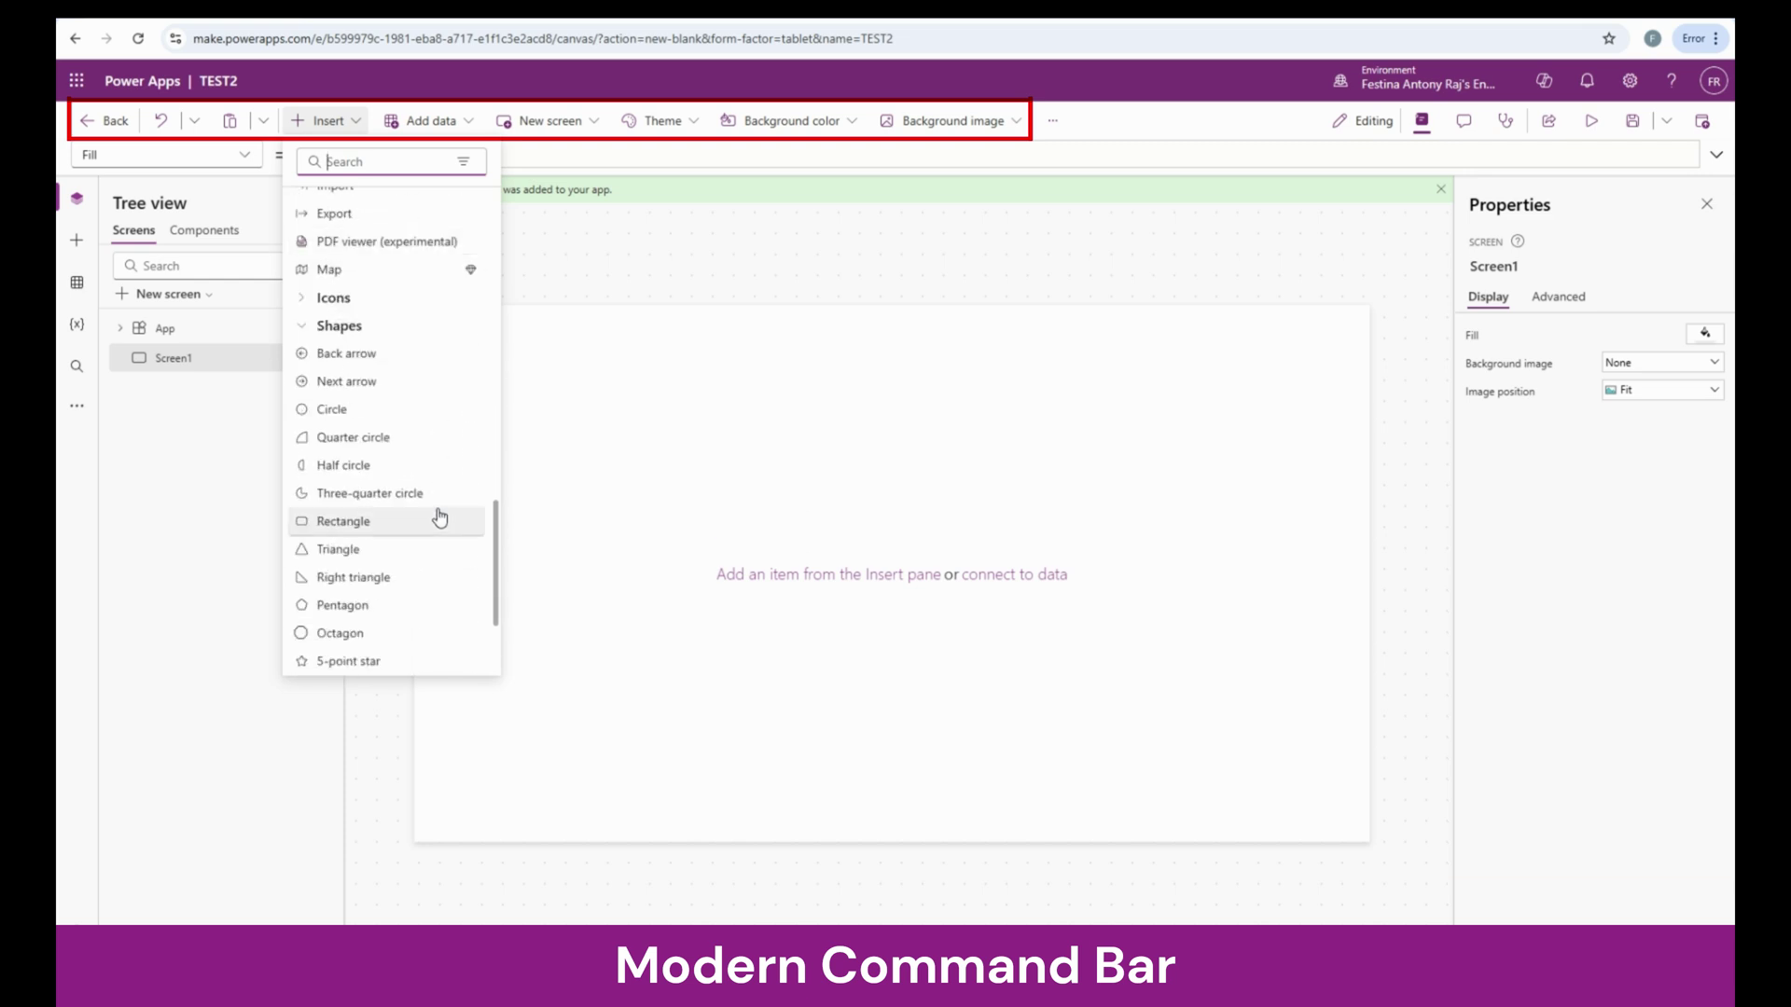
scroll(436, 482, down, 3)
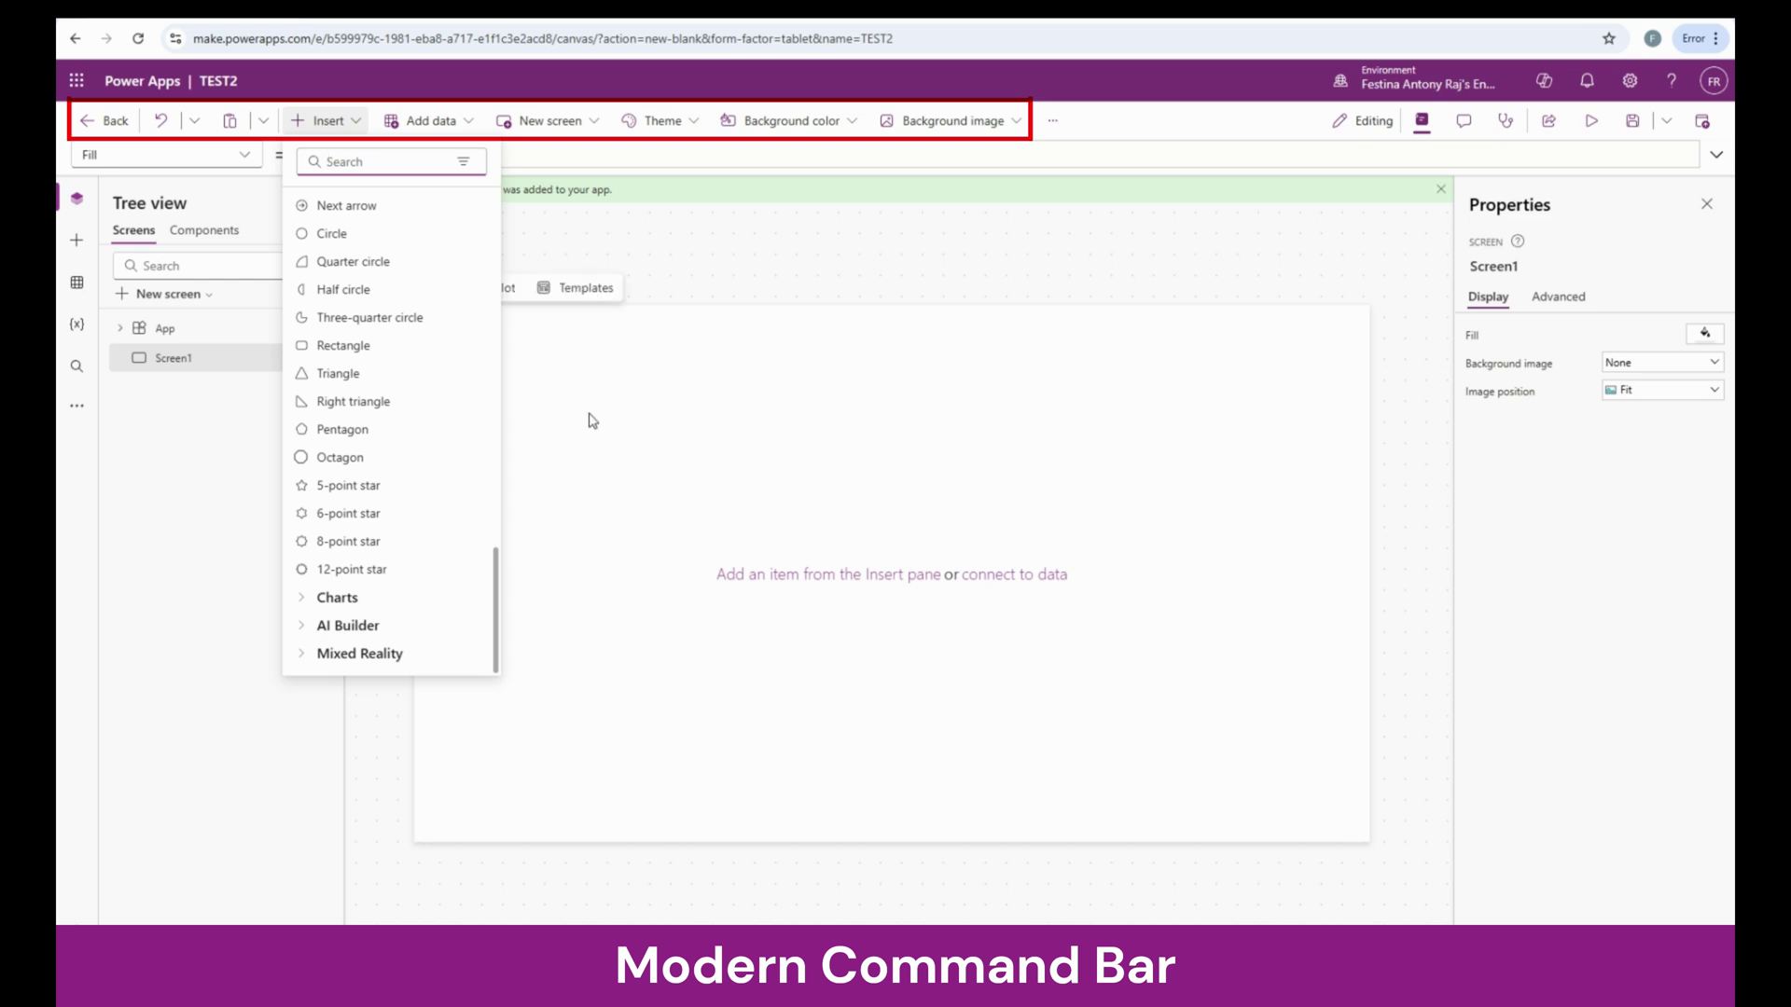
click(380, 374)
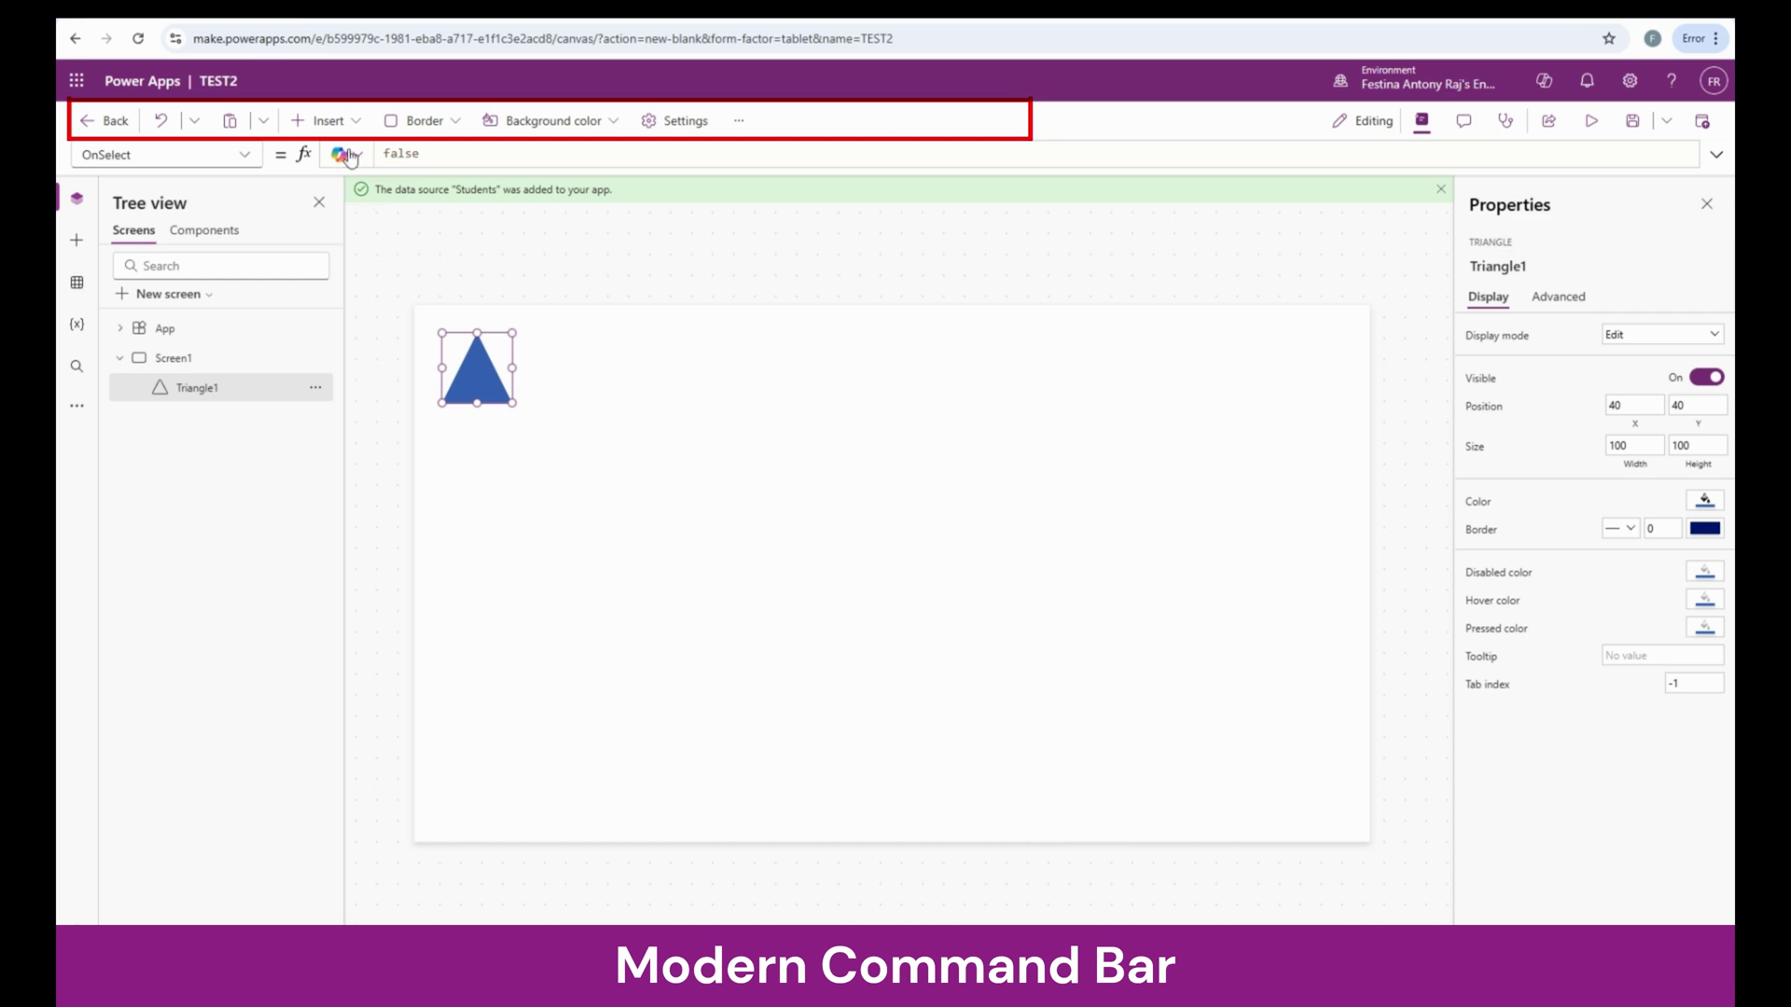
- Place a text input on Screen1 at about X 874, Y 70 and format its text as Lato, Bold, orange
click(324, 121)
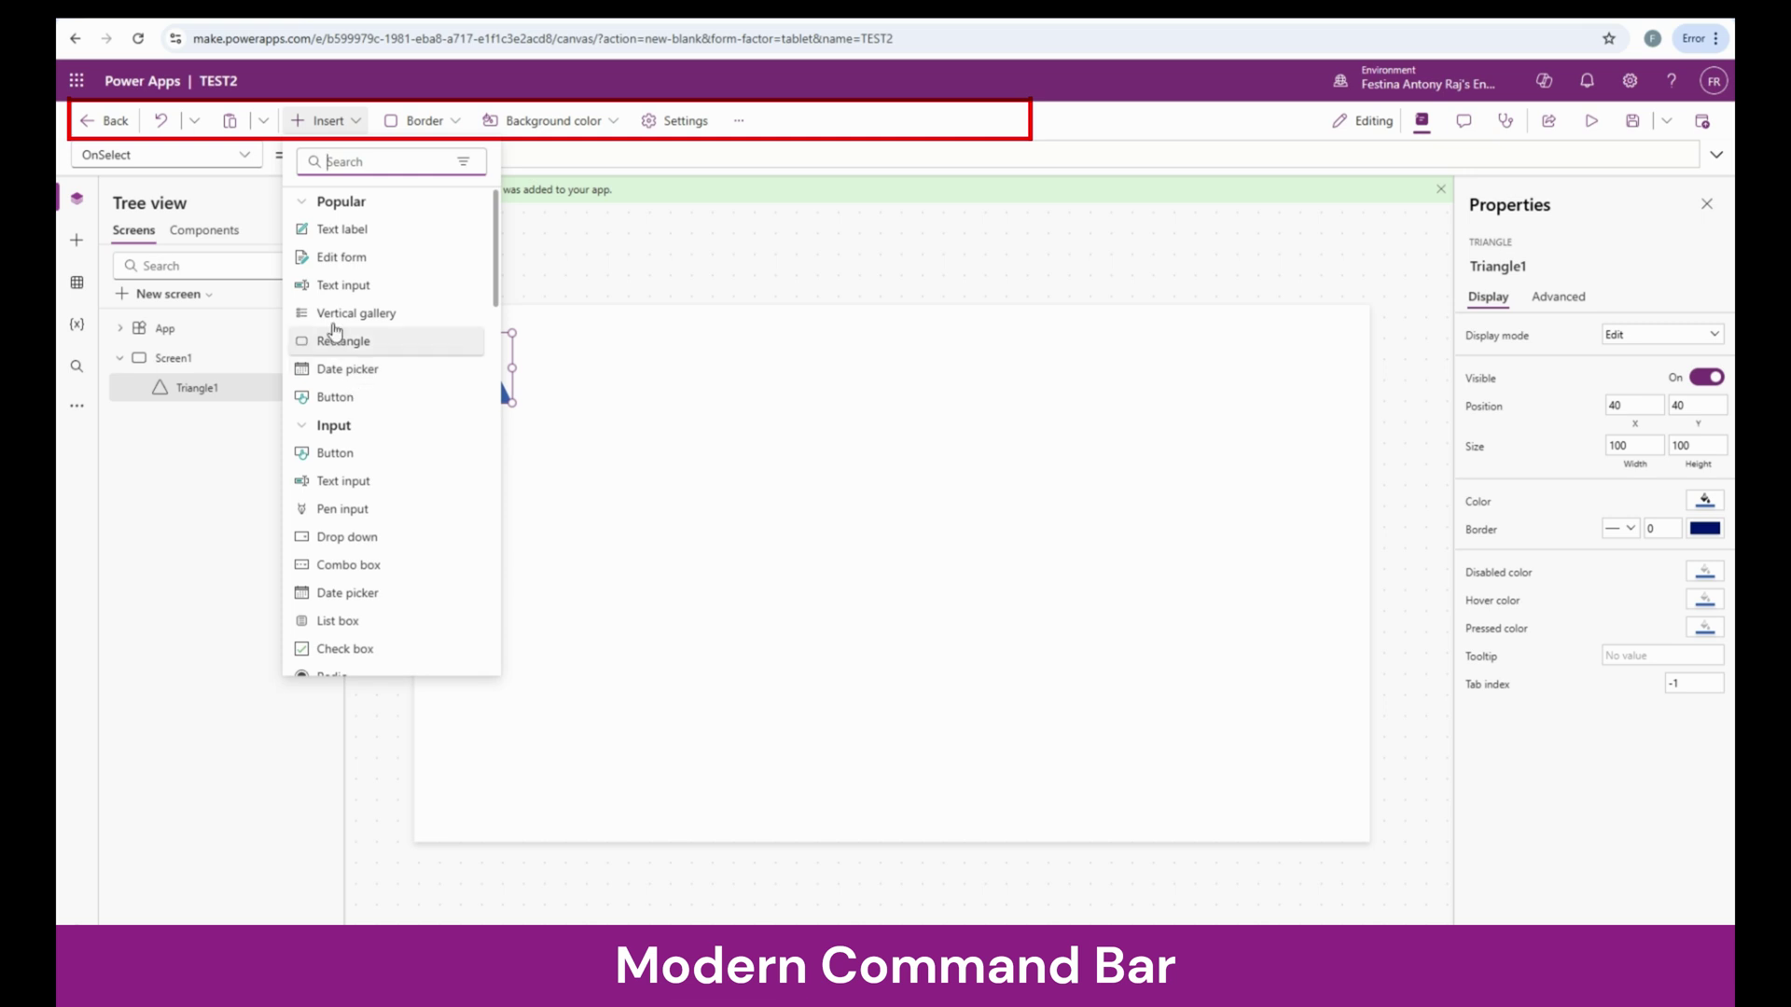
drag(341, 289, 1028, 360)
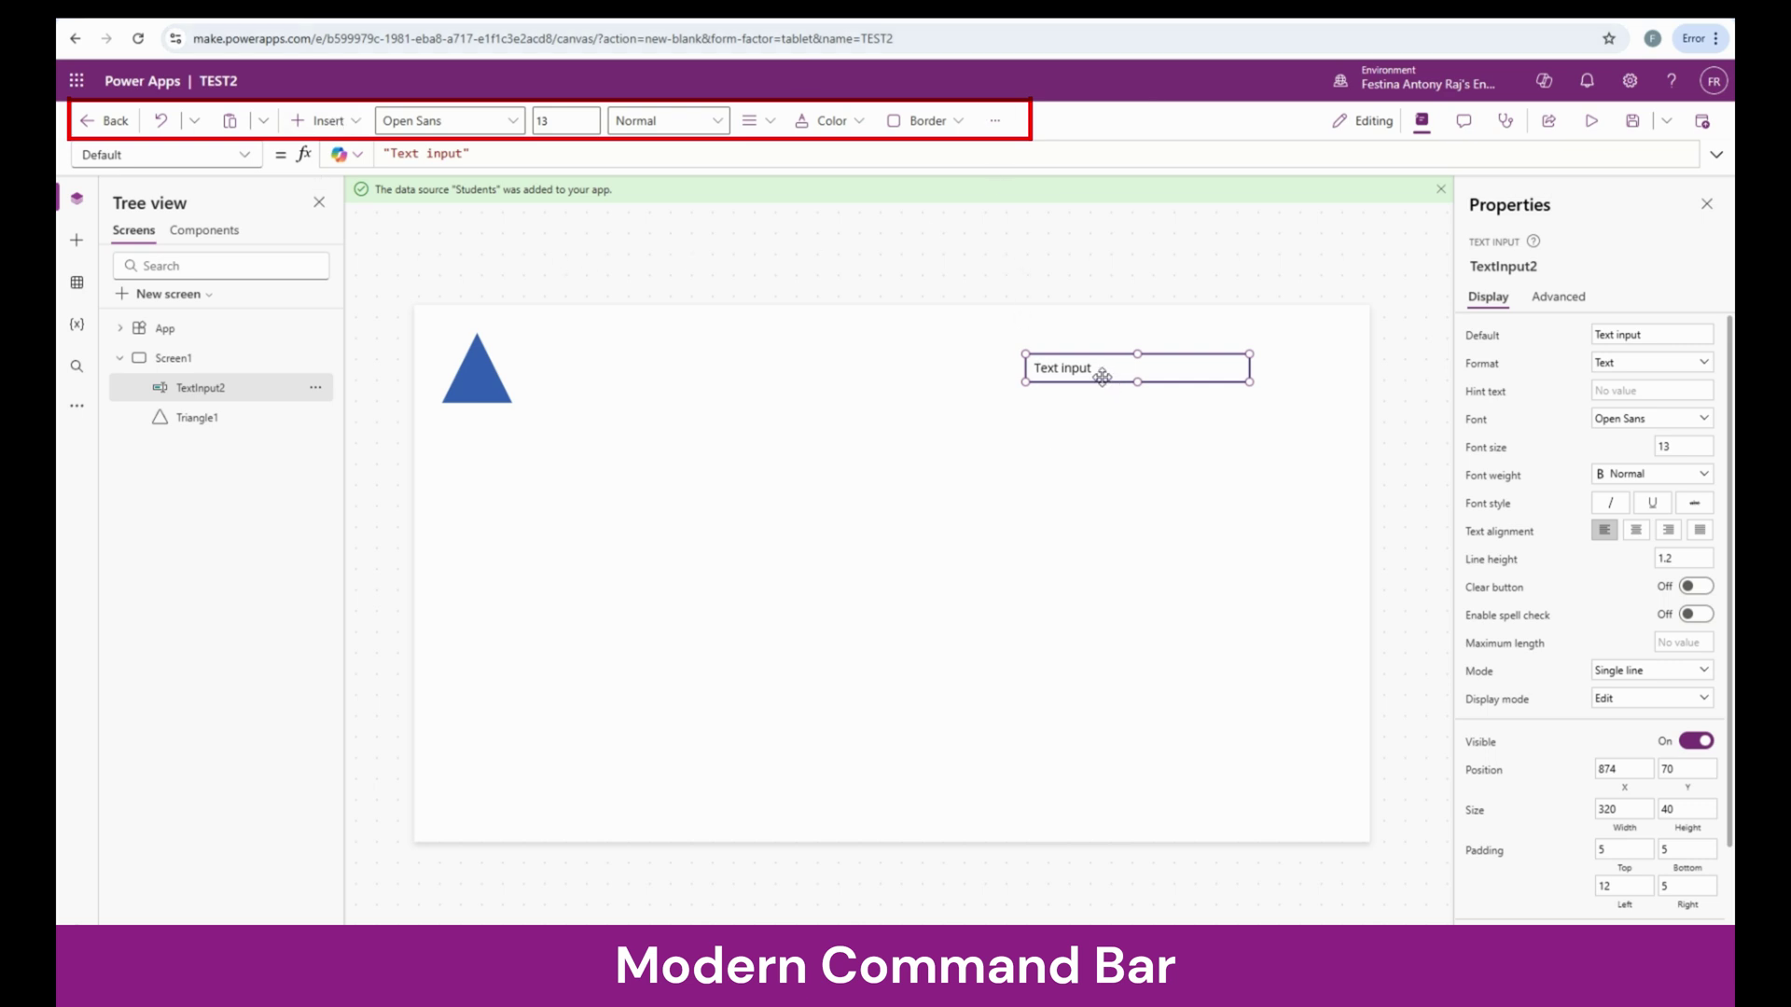
click(513, 129)
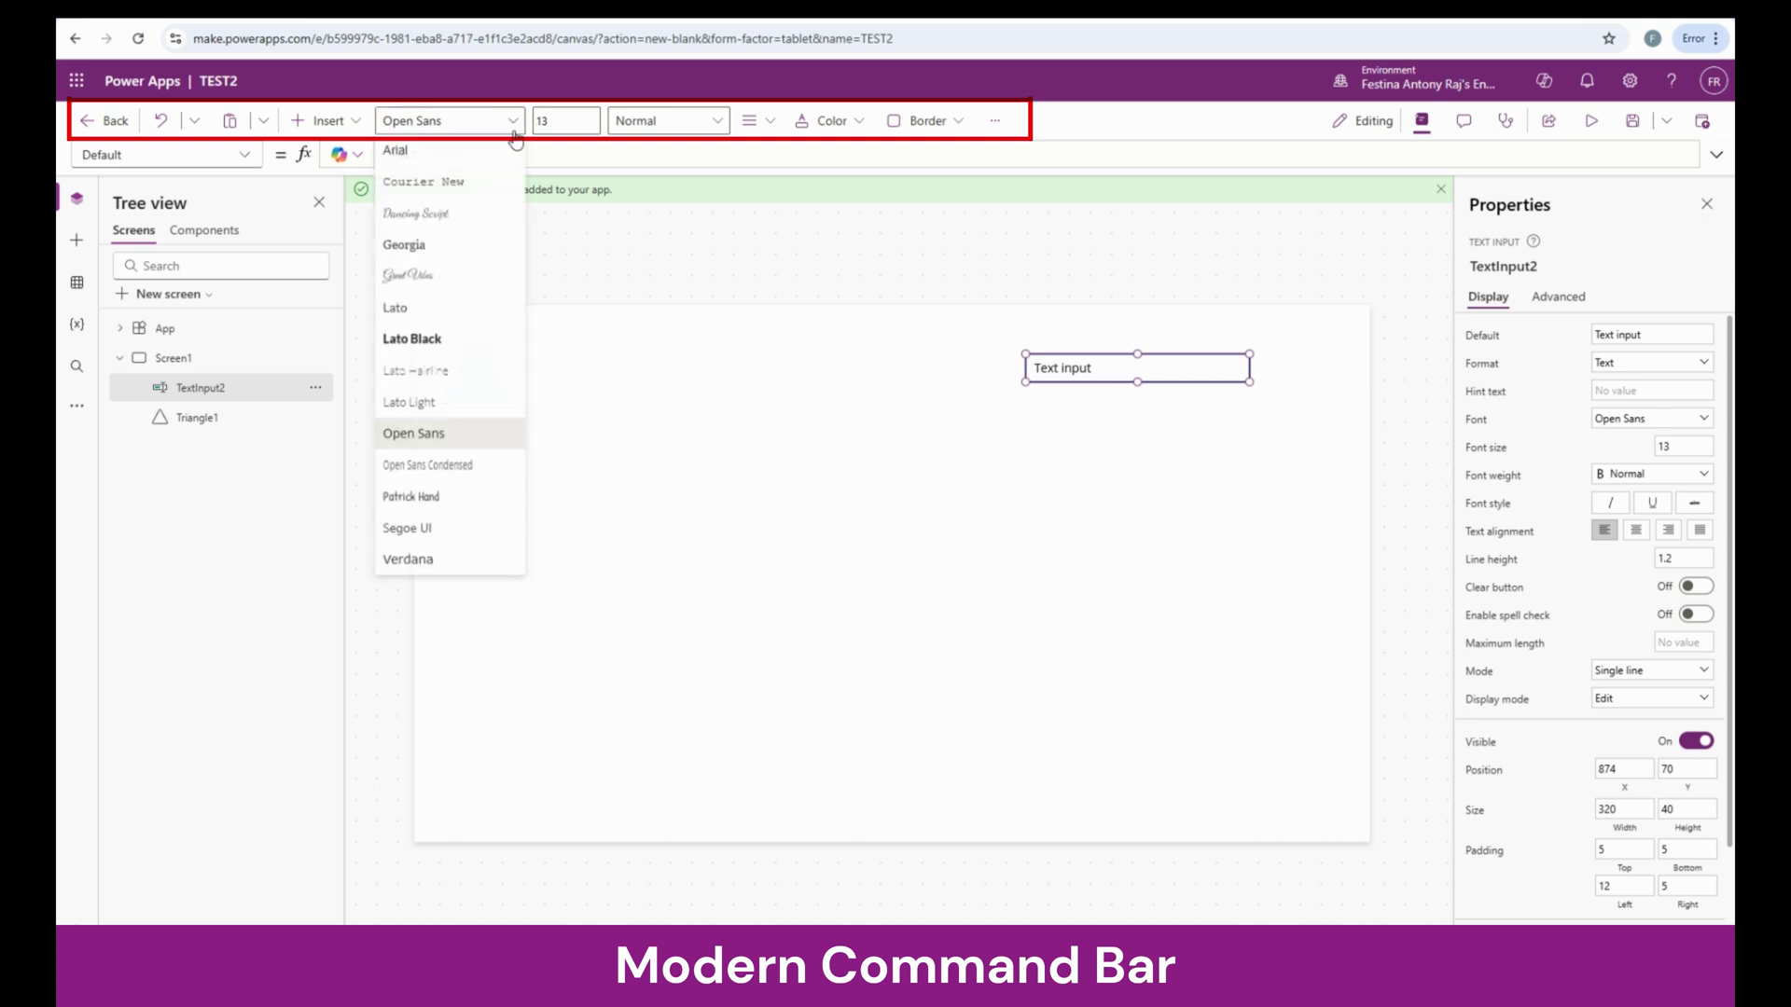
click(475, 310)
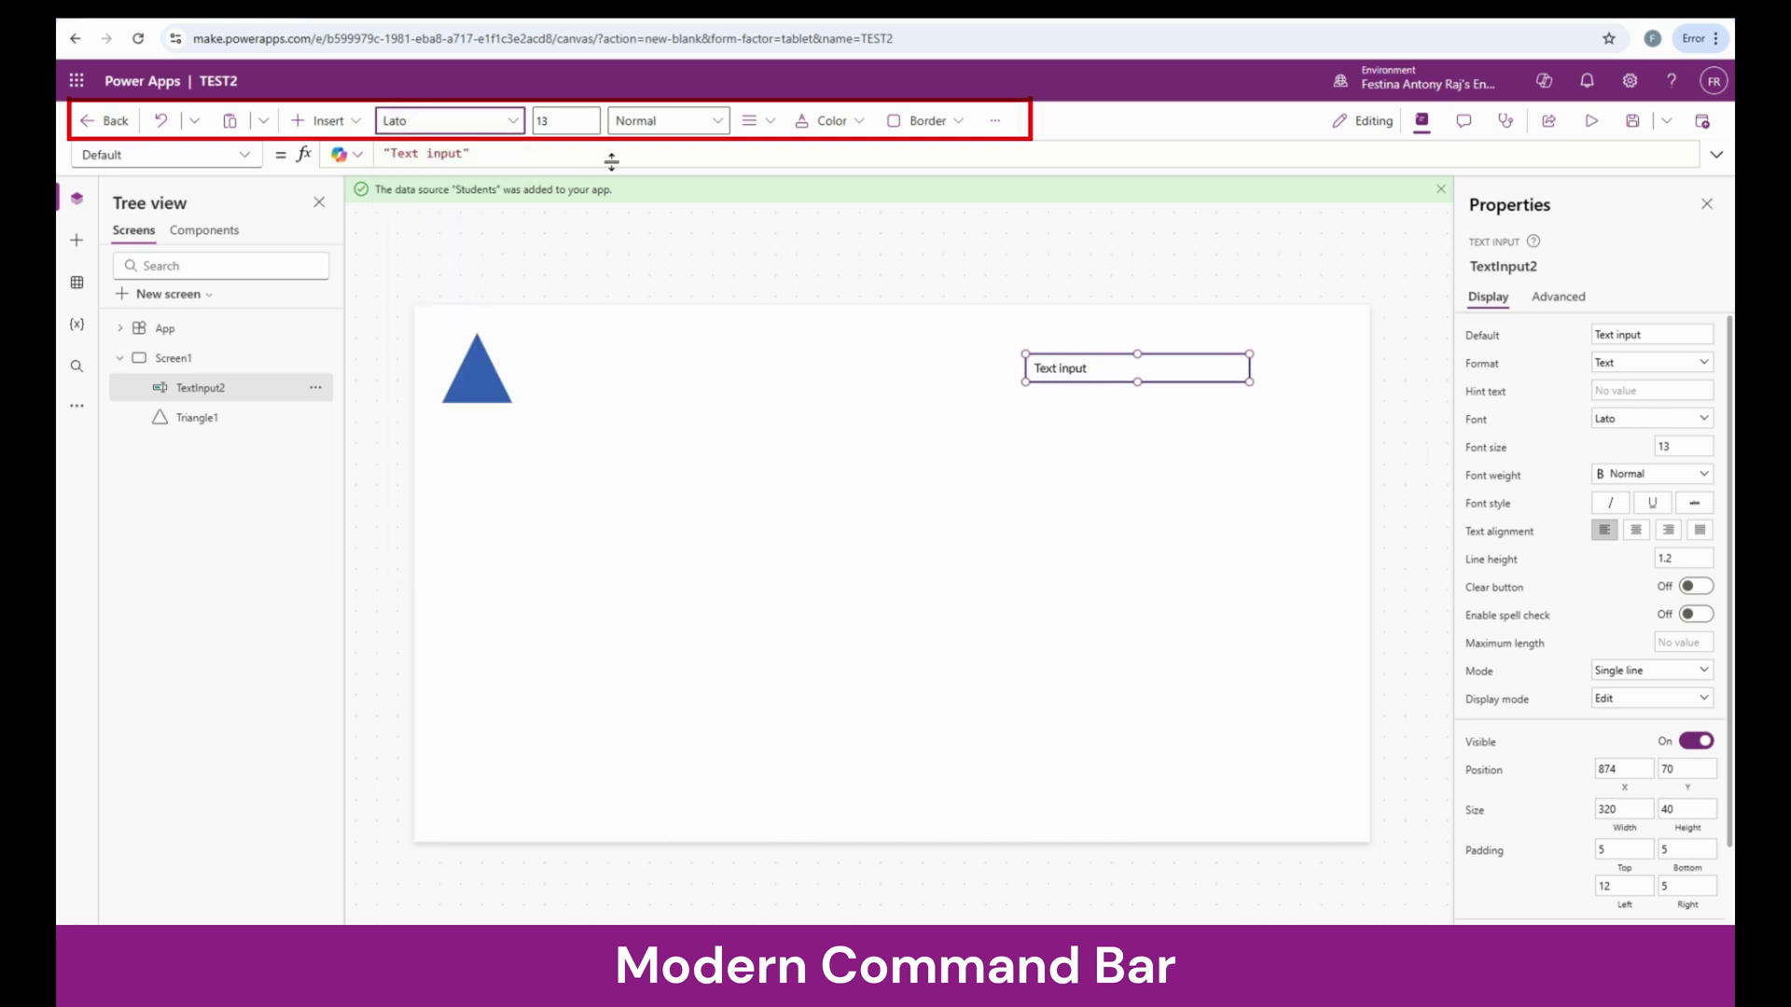
click(717, 121)
click(653, 148)
click(829, 127)
click(1010, 219)
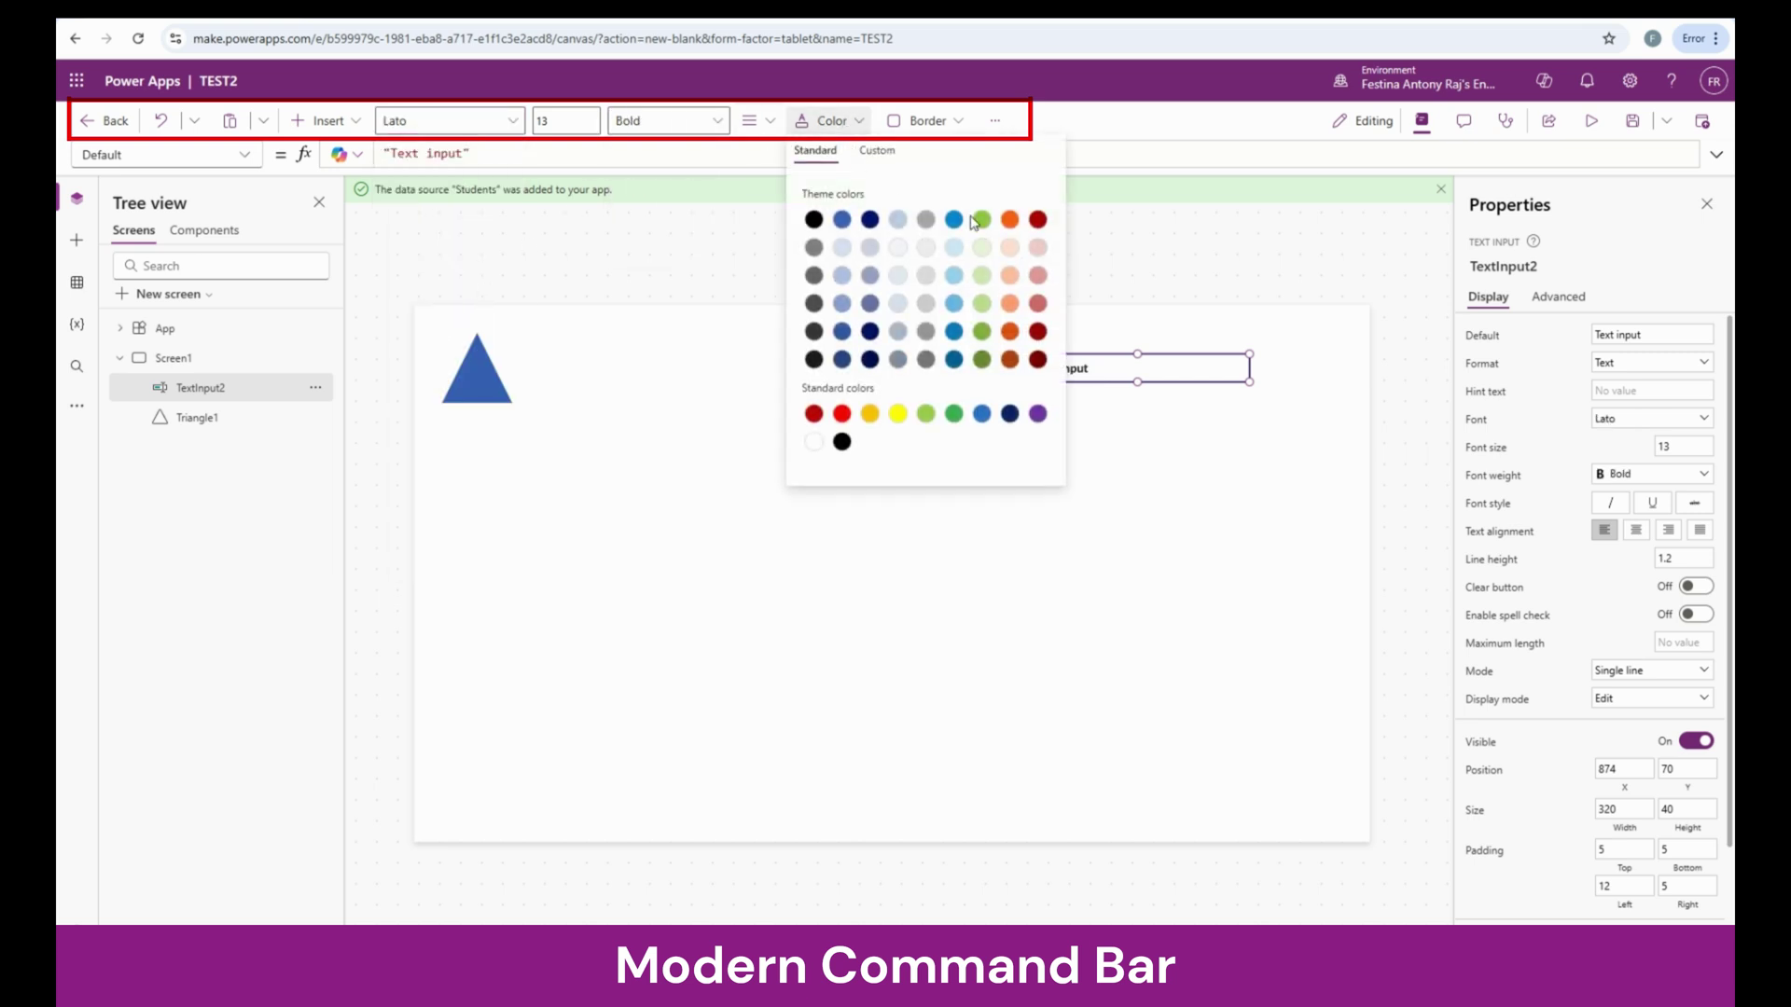
click(1166, 479)
click(1082, 397)
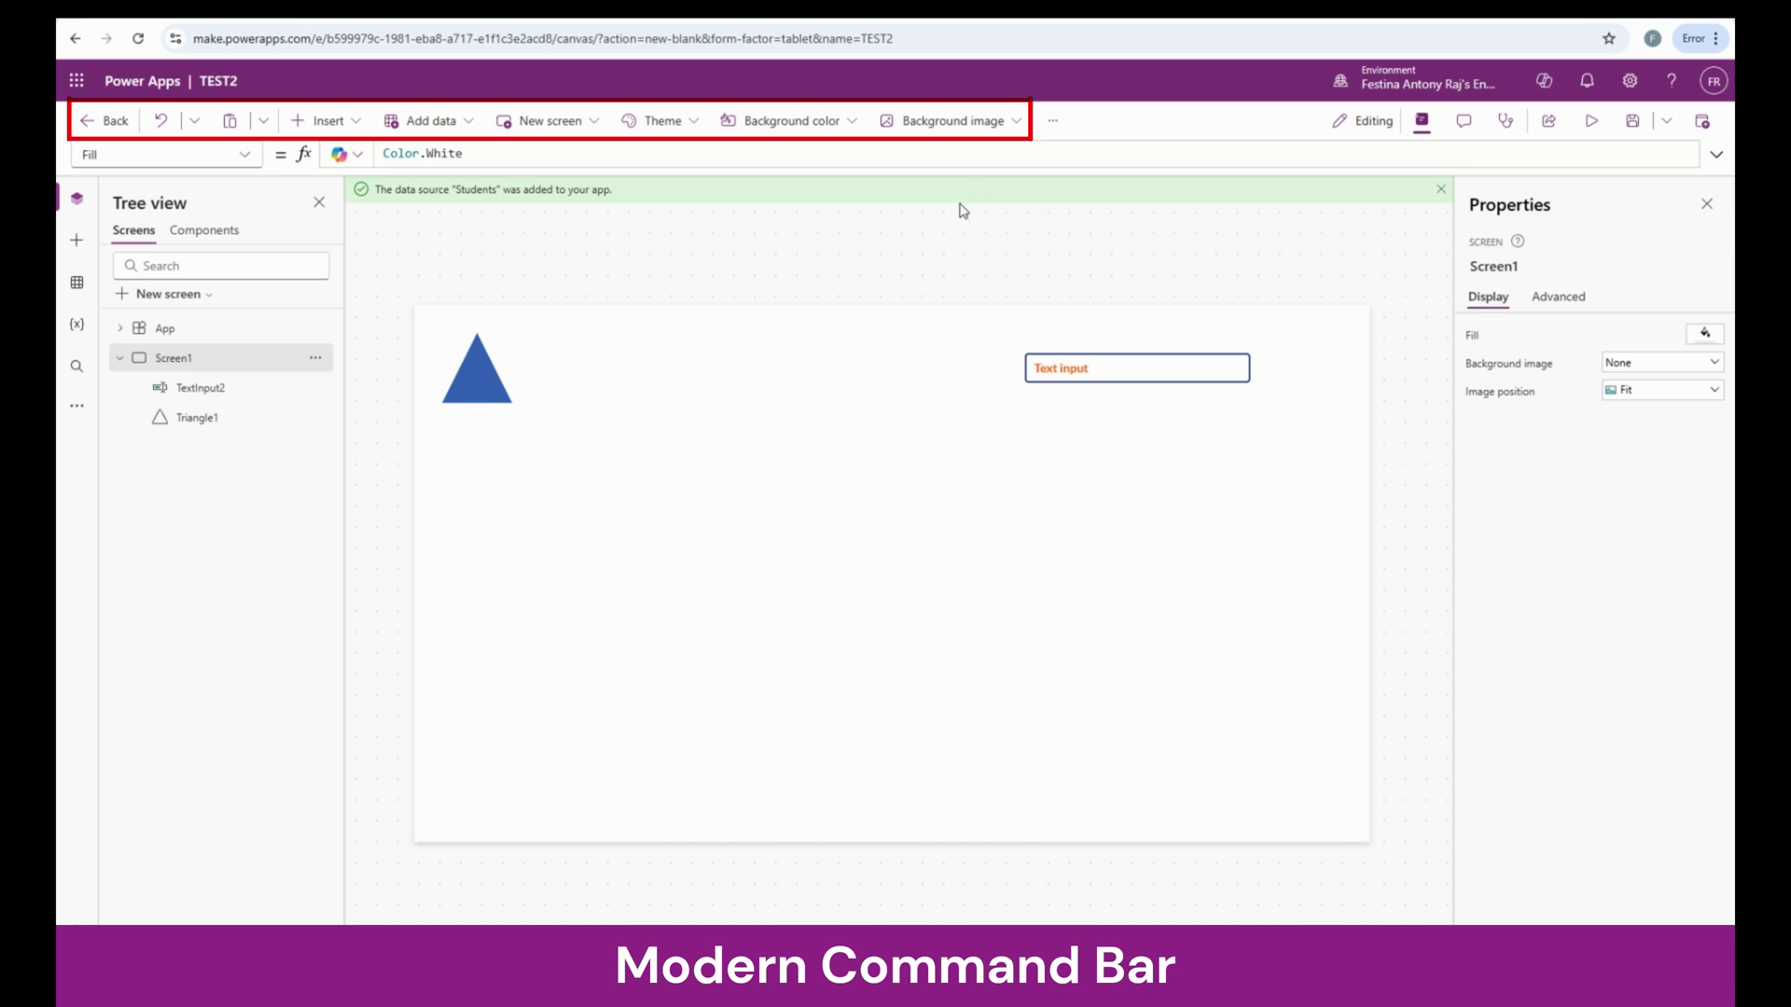
- Search the data sources for SharePoint and connect the Students list from the FesTech site using the existing connection
click(468, 127)
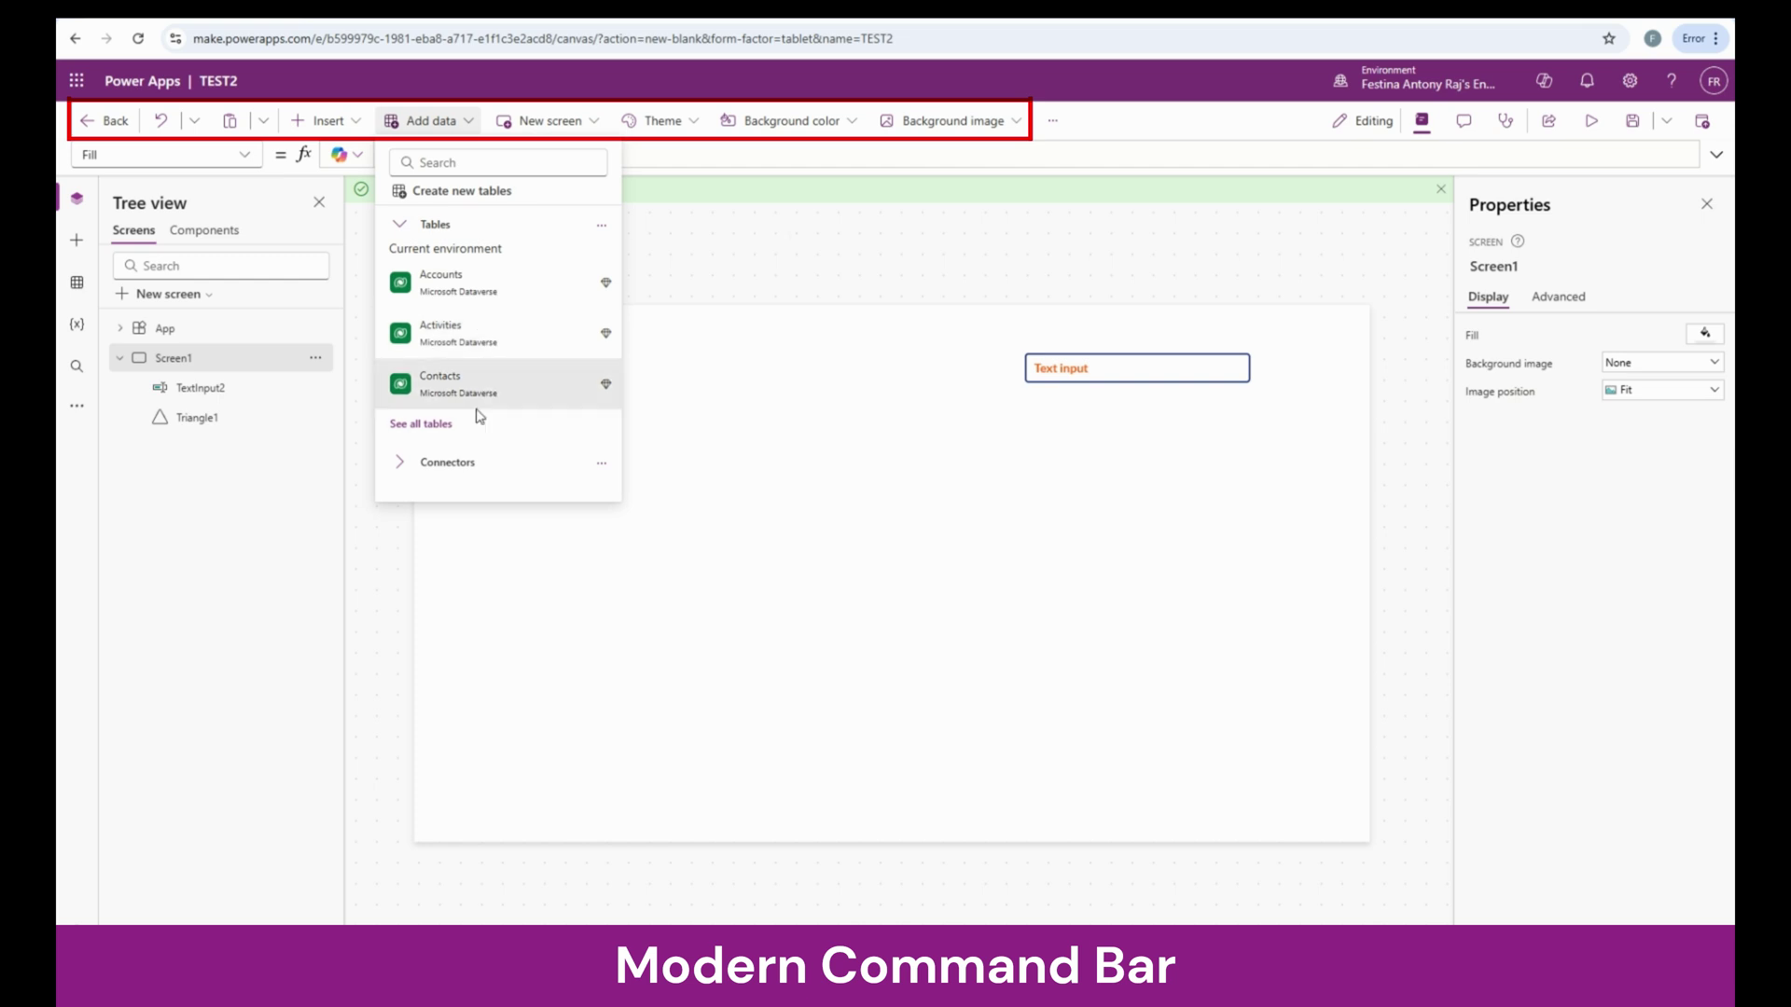
mouse_move(480, 416)
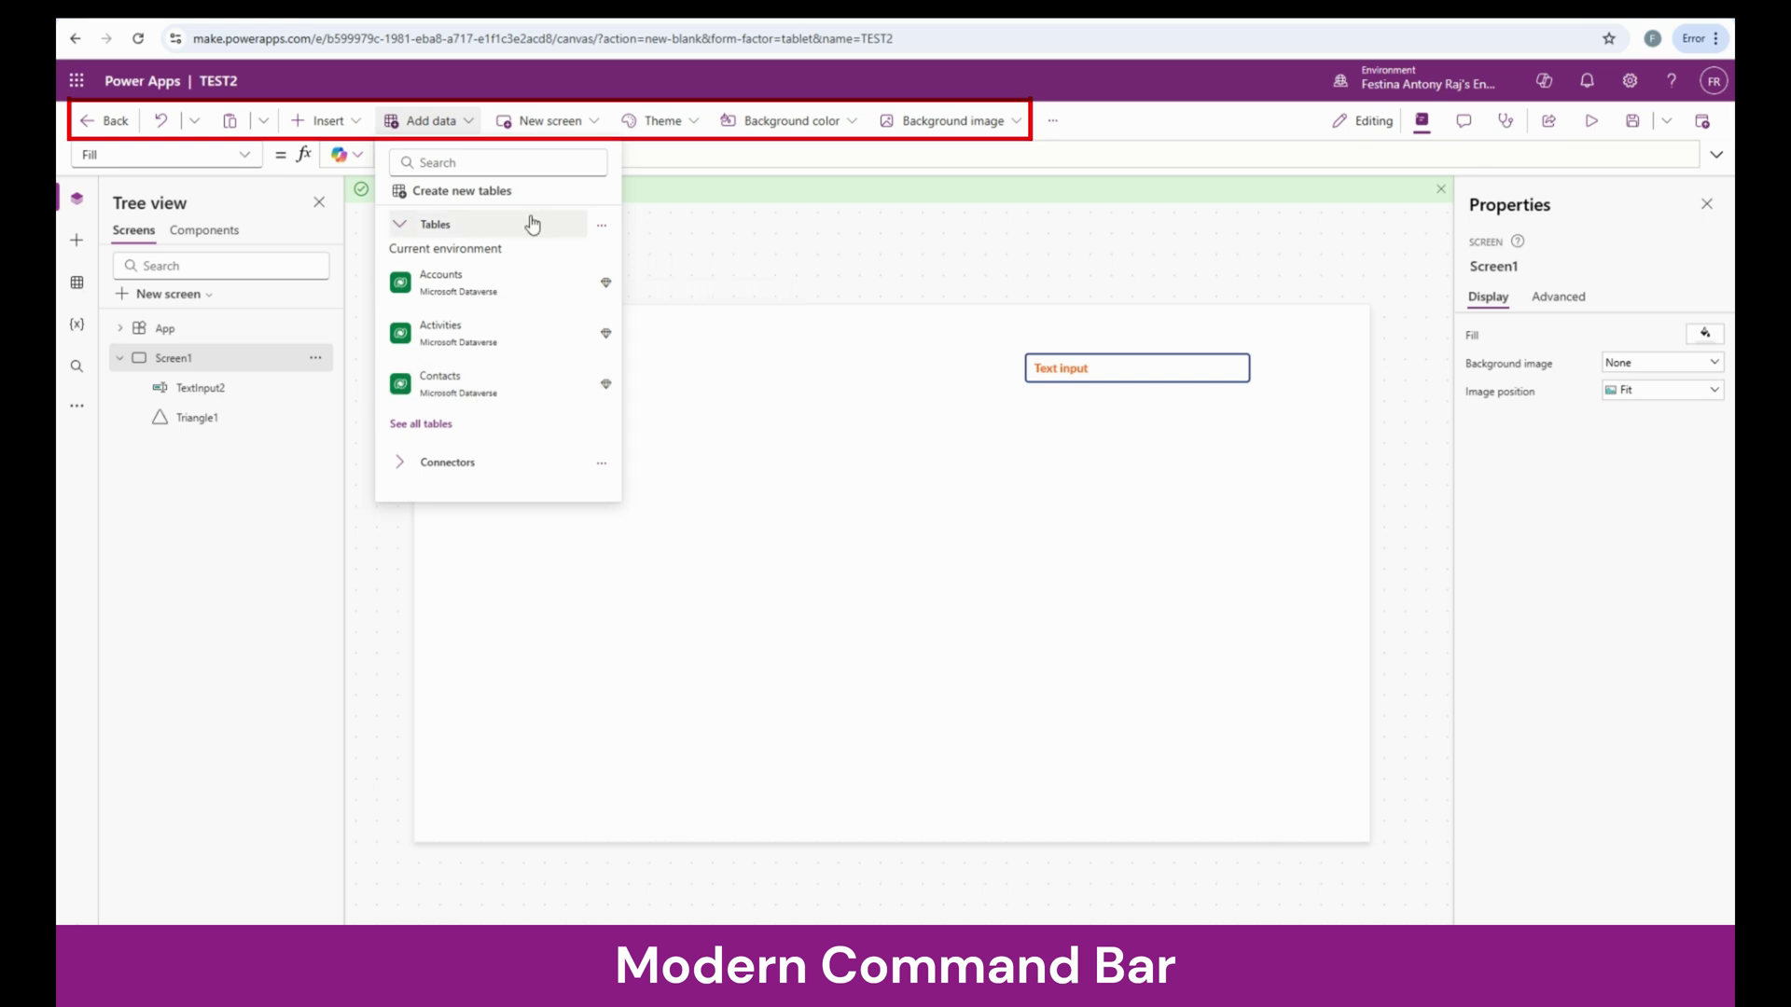
click(532, 162)
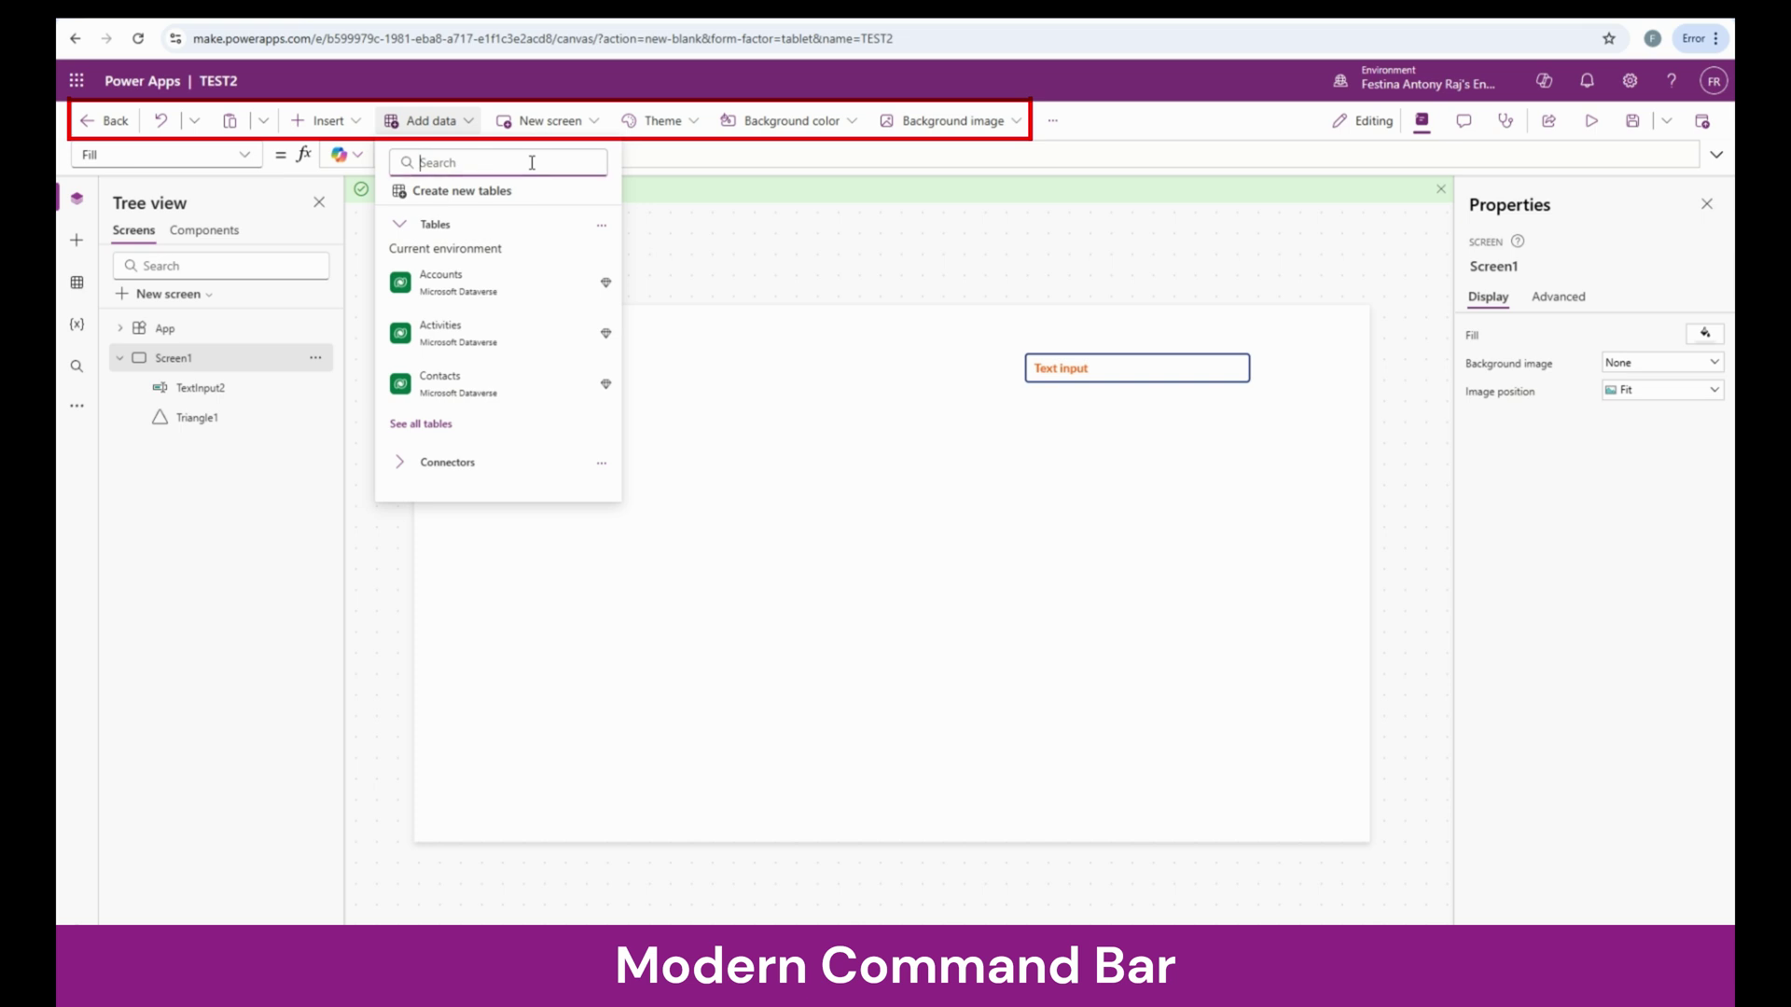
text(Sharepoin)
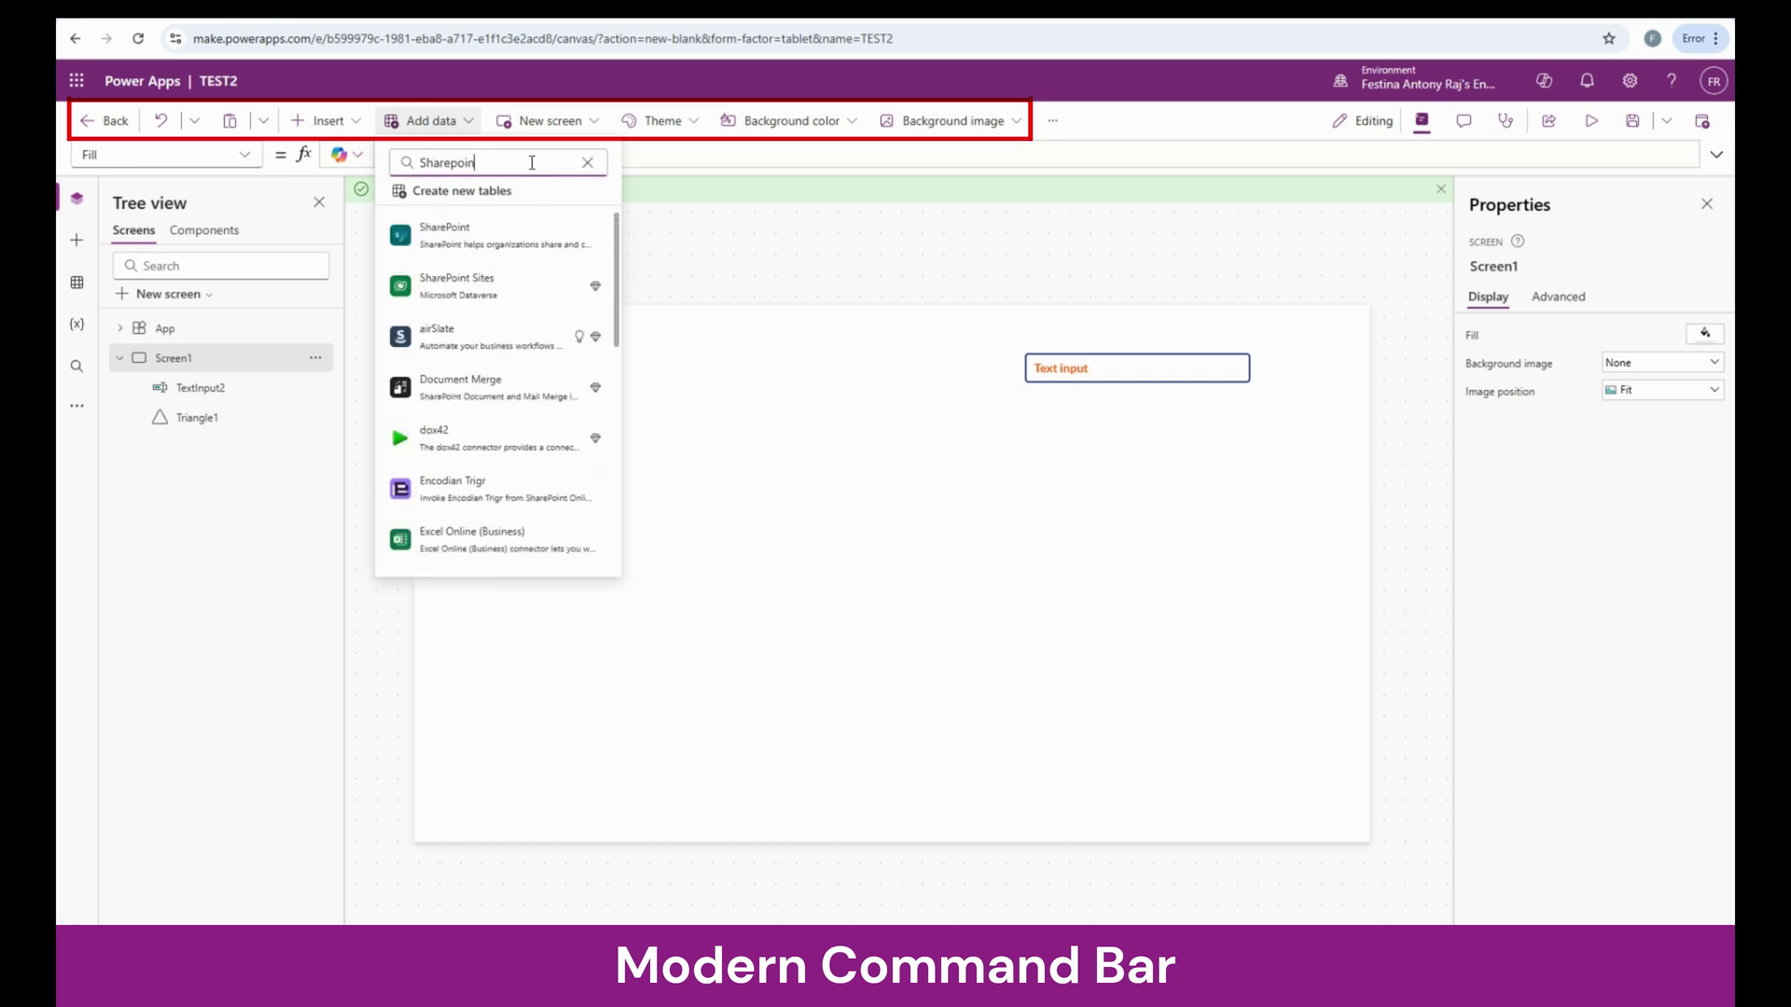
click(523, 226)
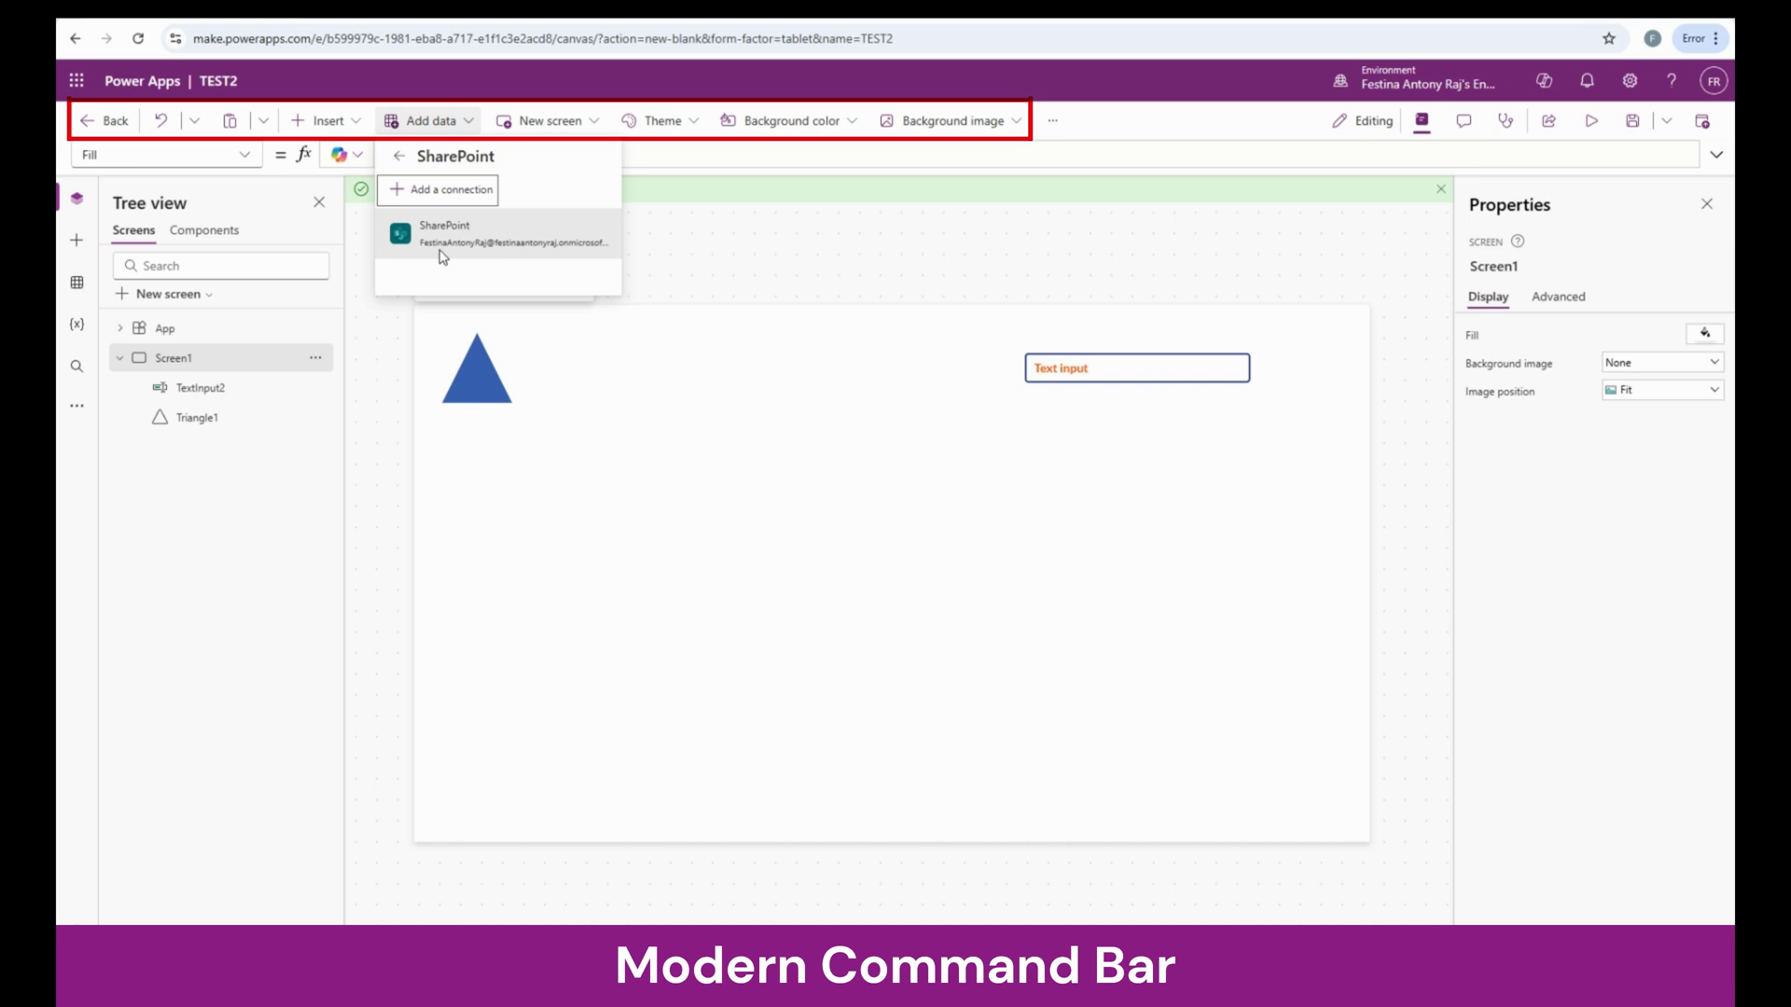
click(506, 246)
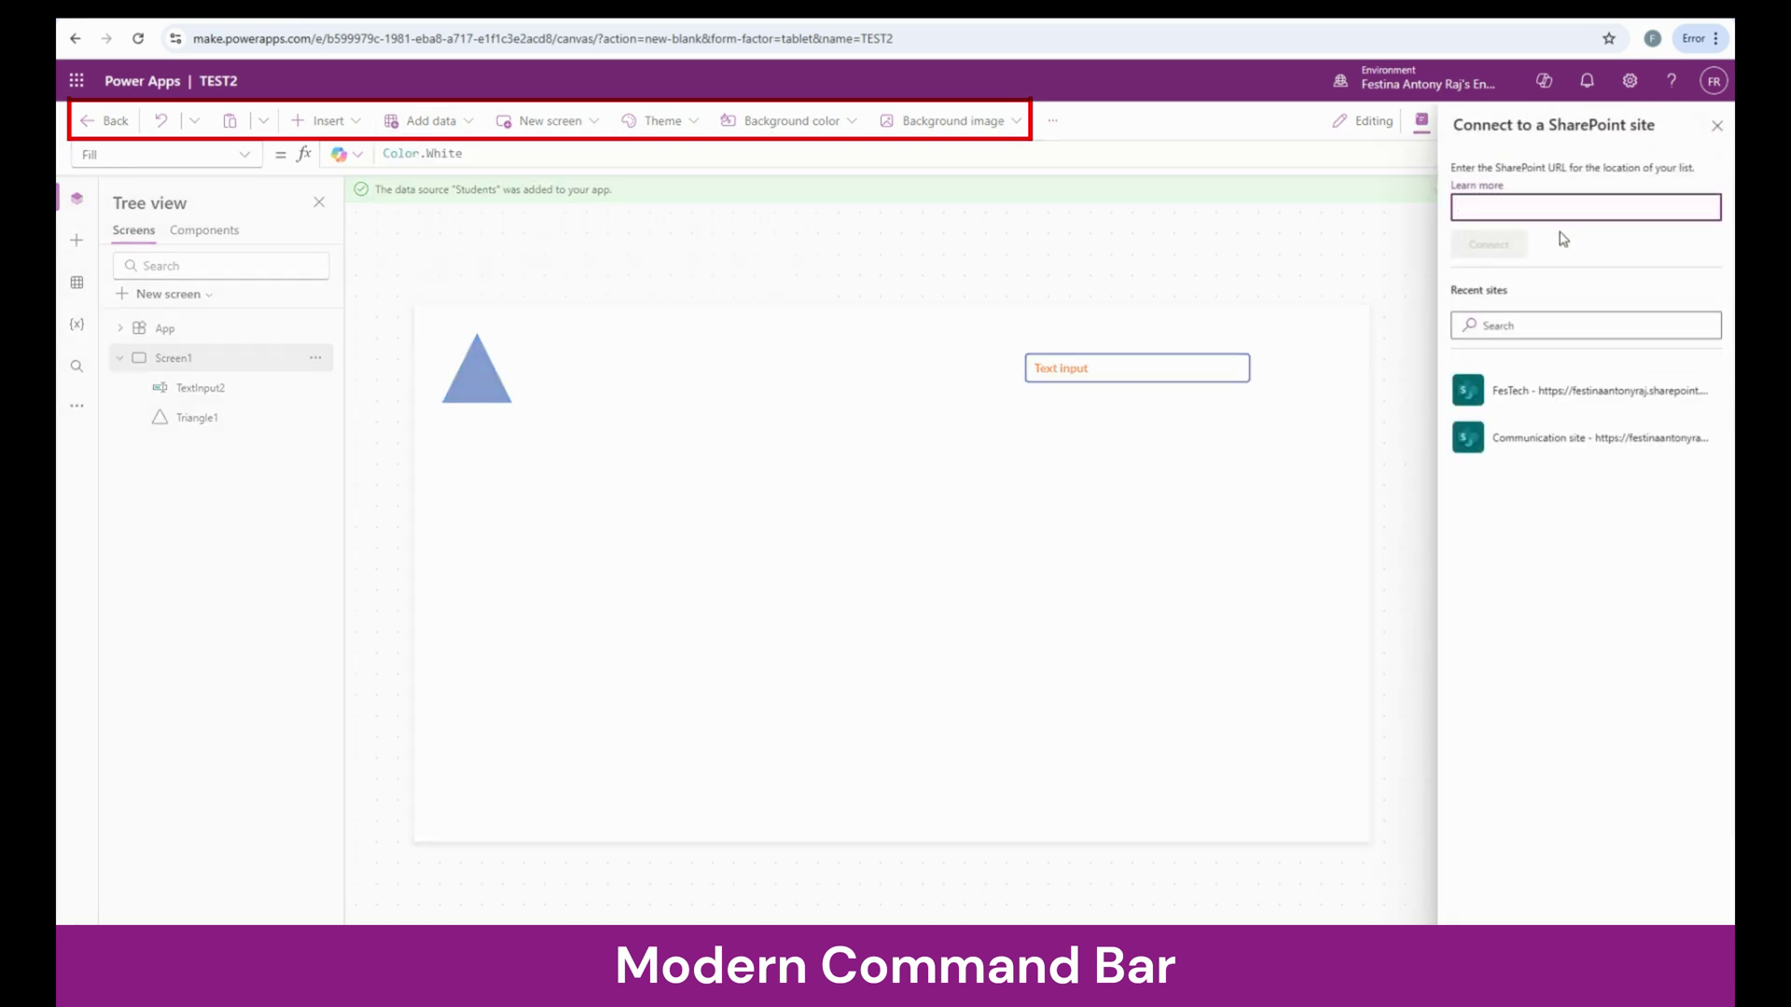
click(1554, 398)
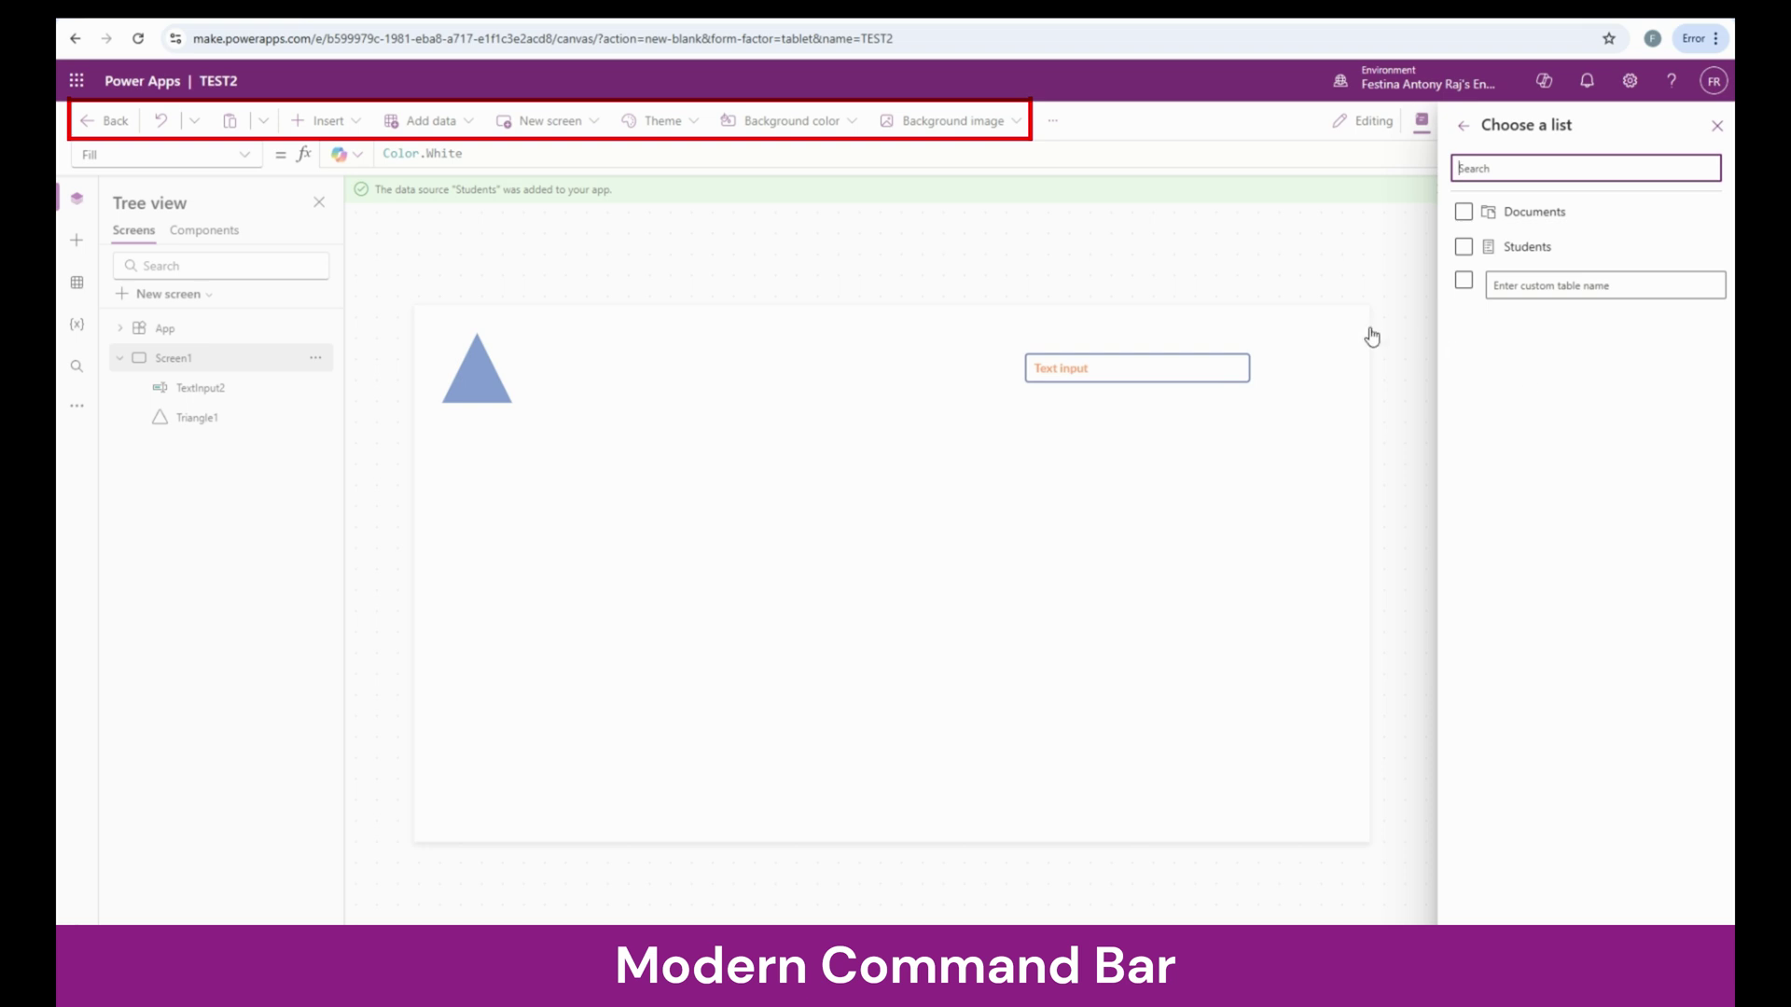
click(1463, 248)
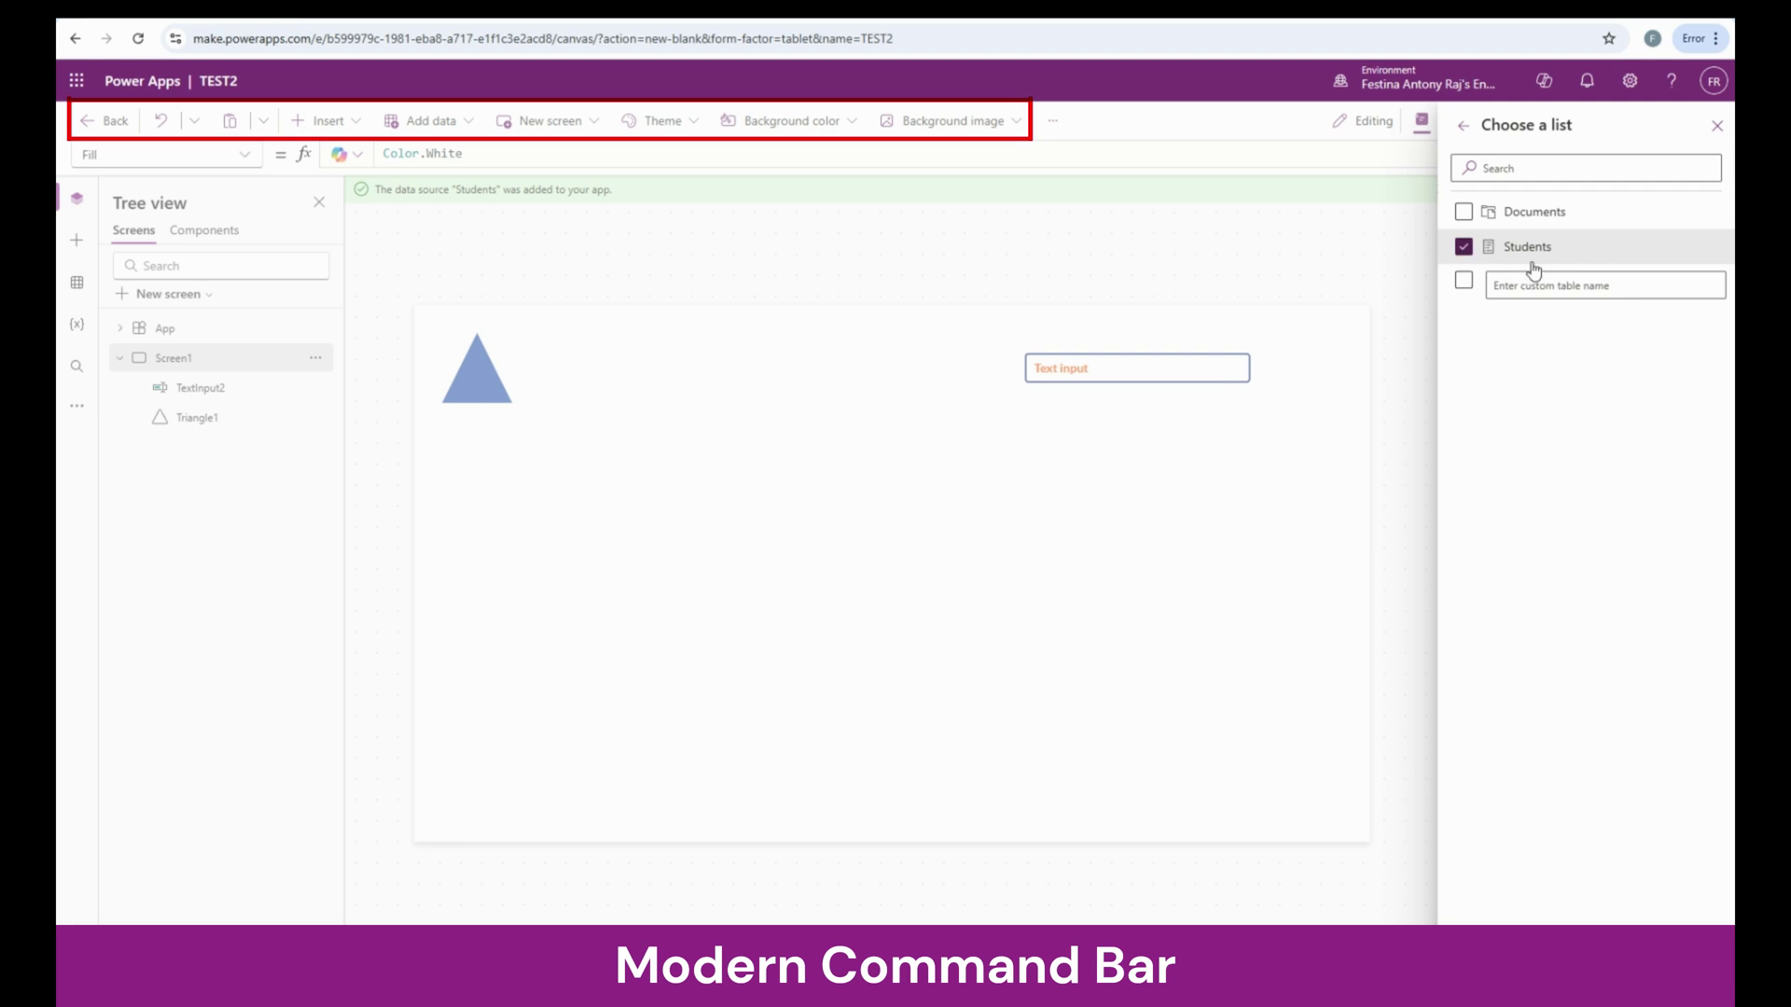
click(1523, 899)
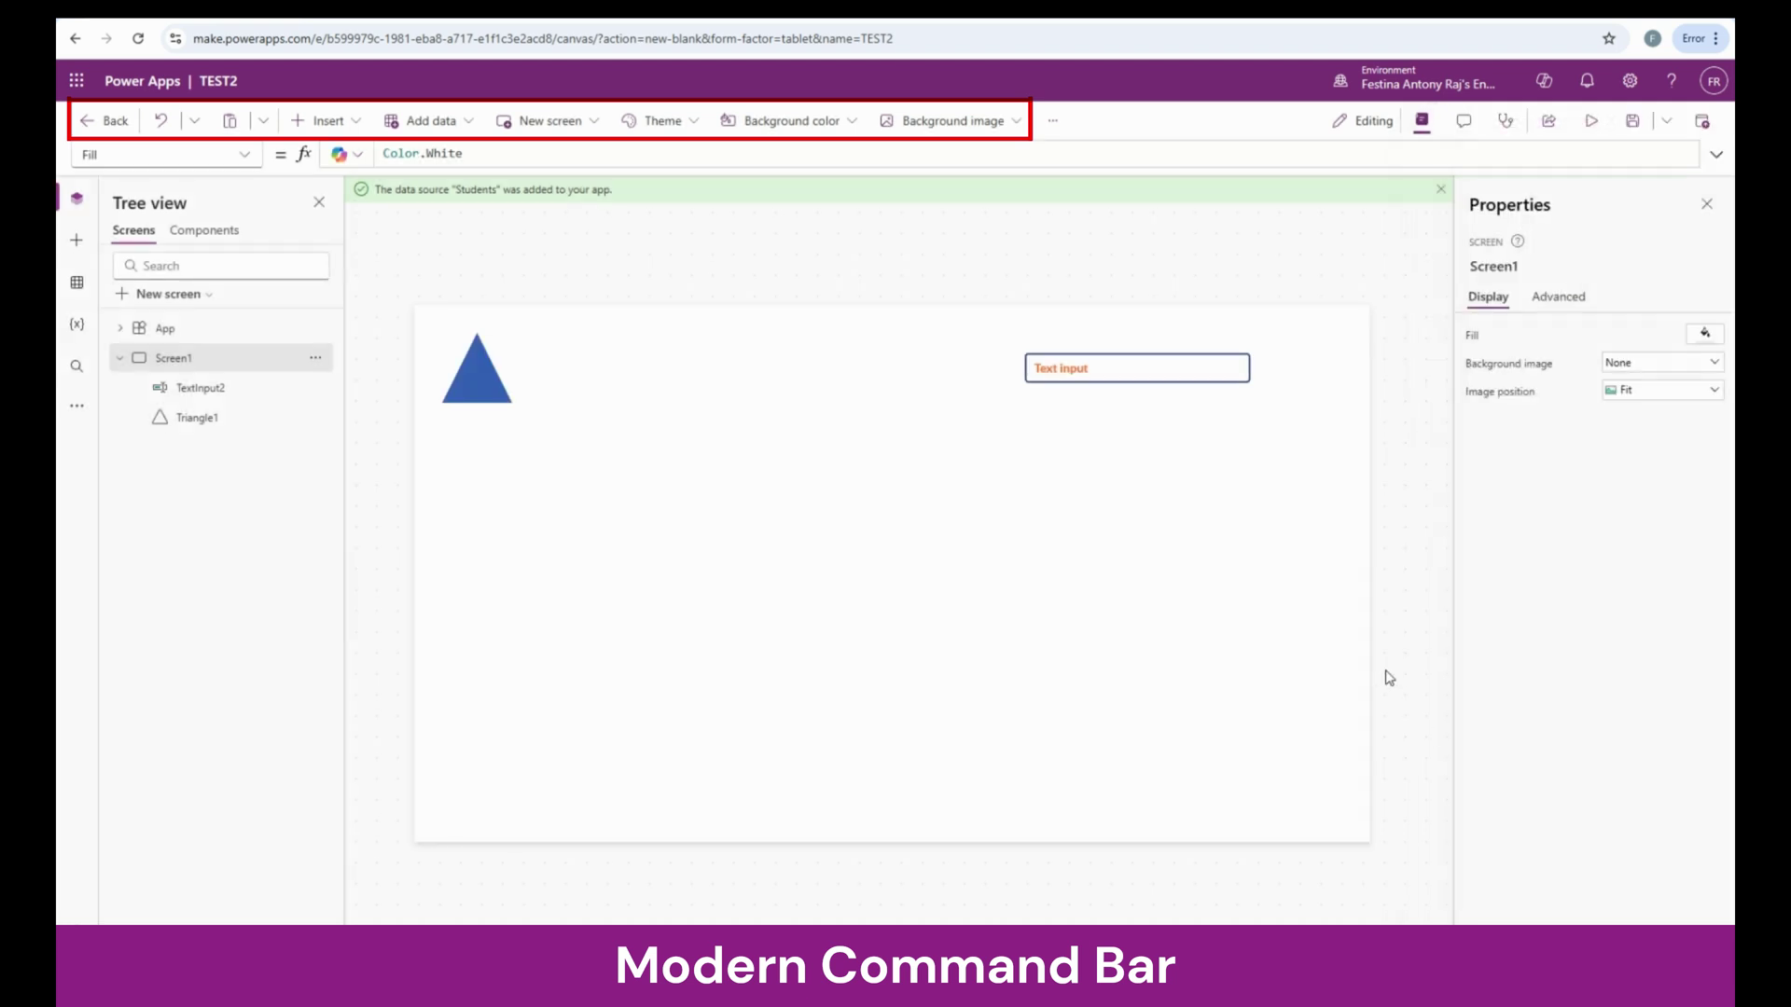
- Refresh the Students data source and remove the unused data sources from the app
click(427, 120)
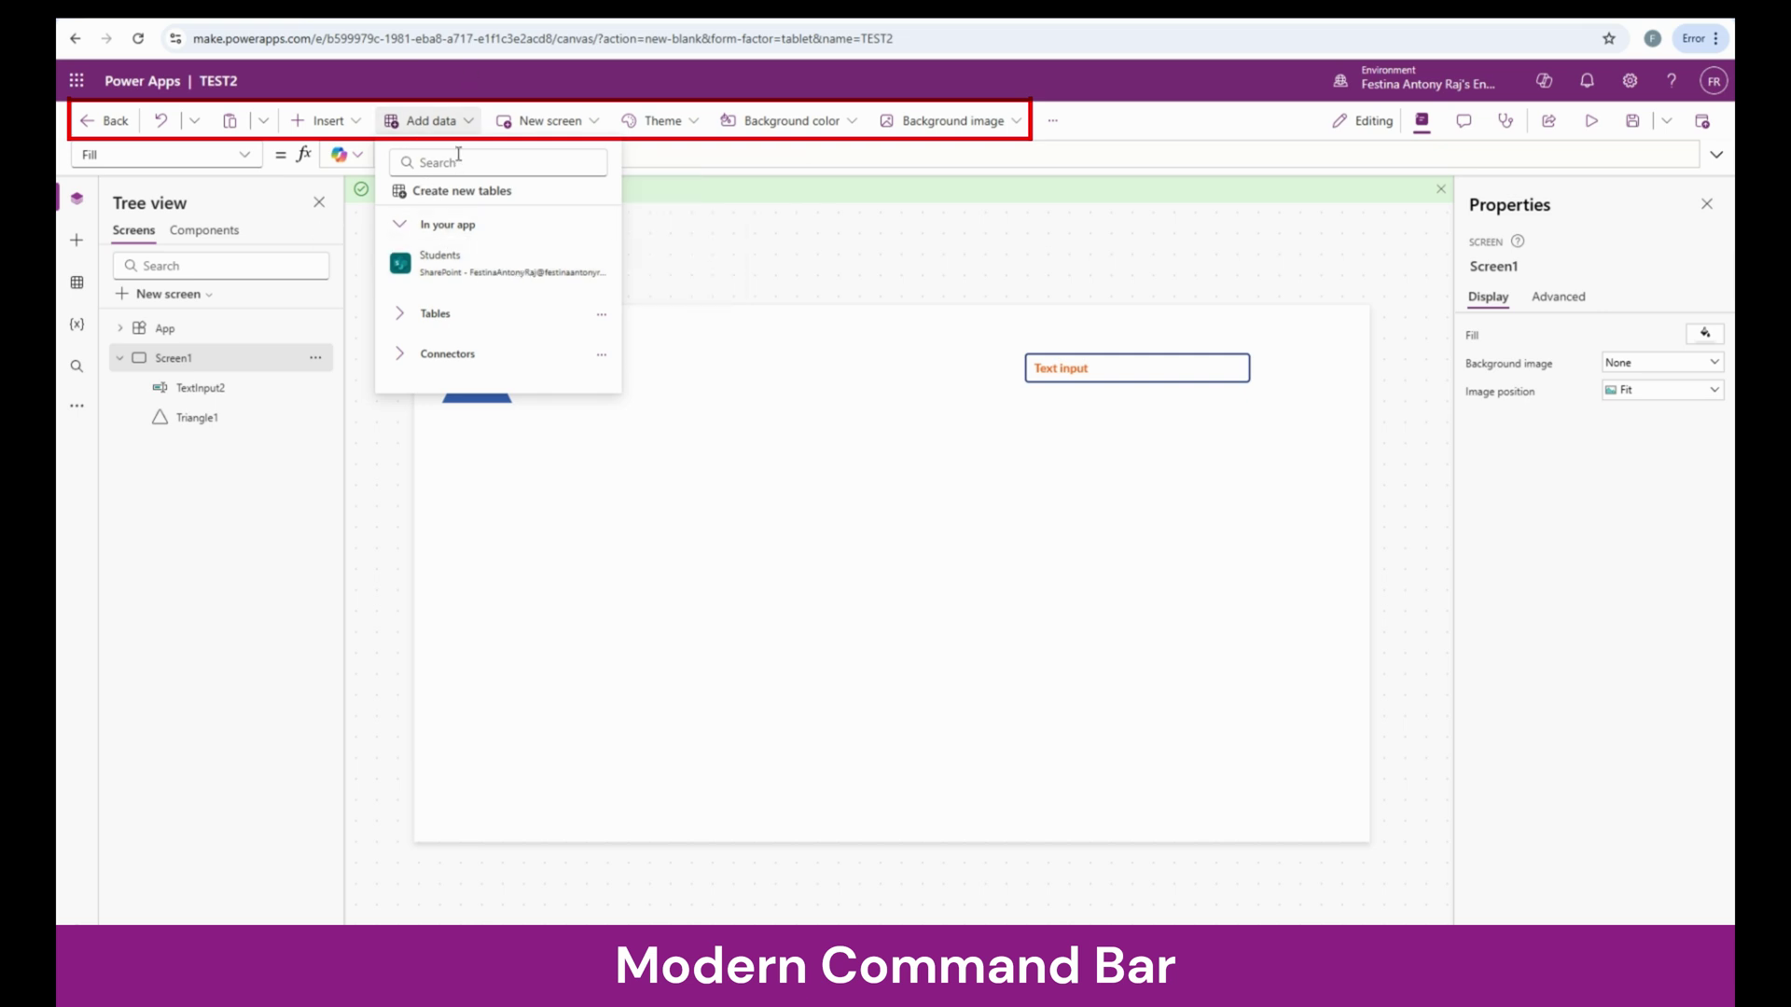
click(76, 282)
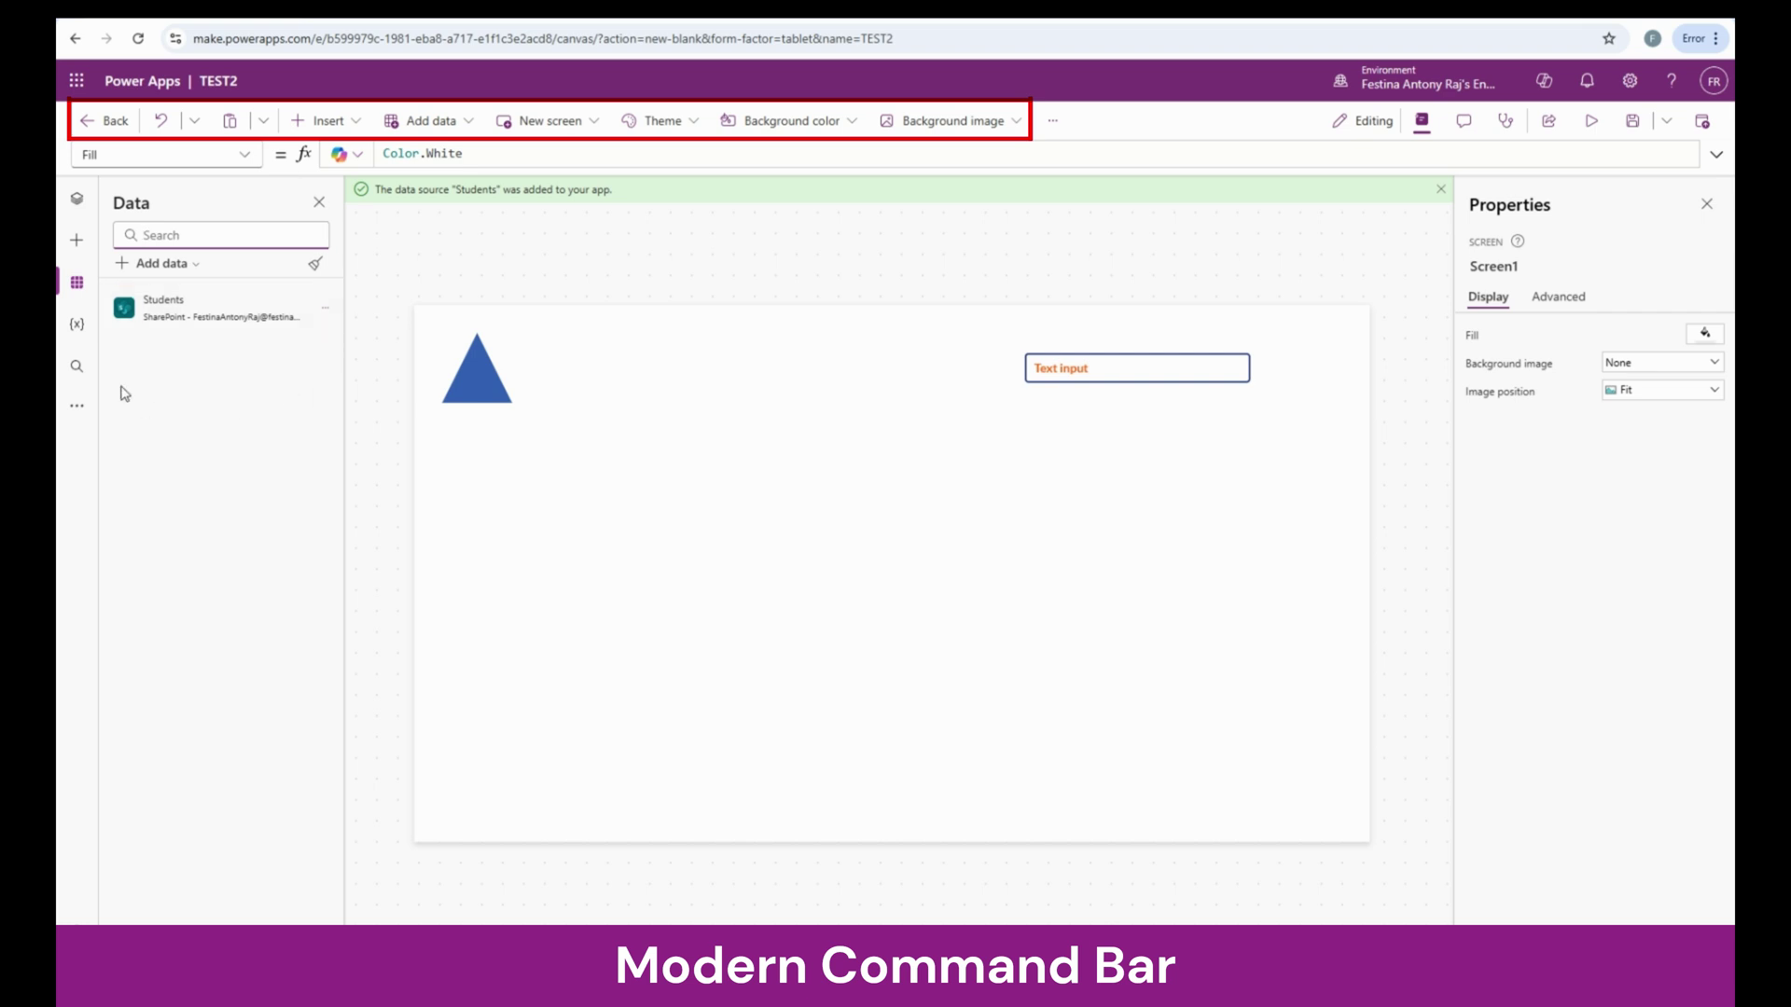
click(198, 269)
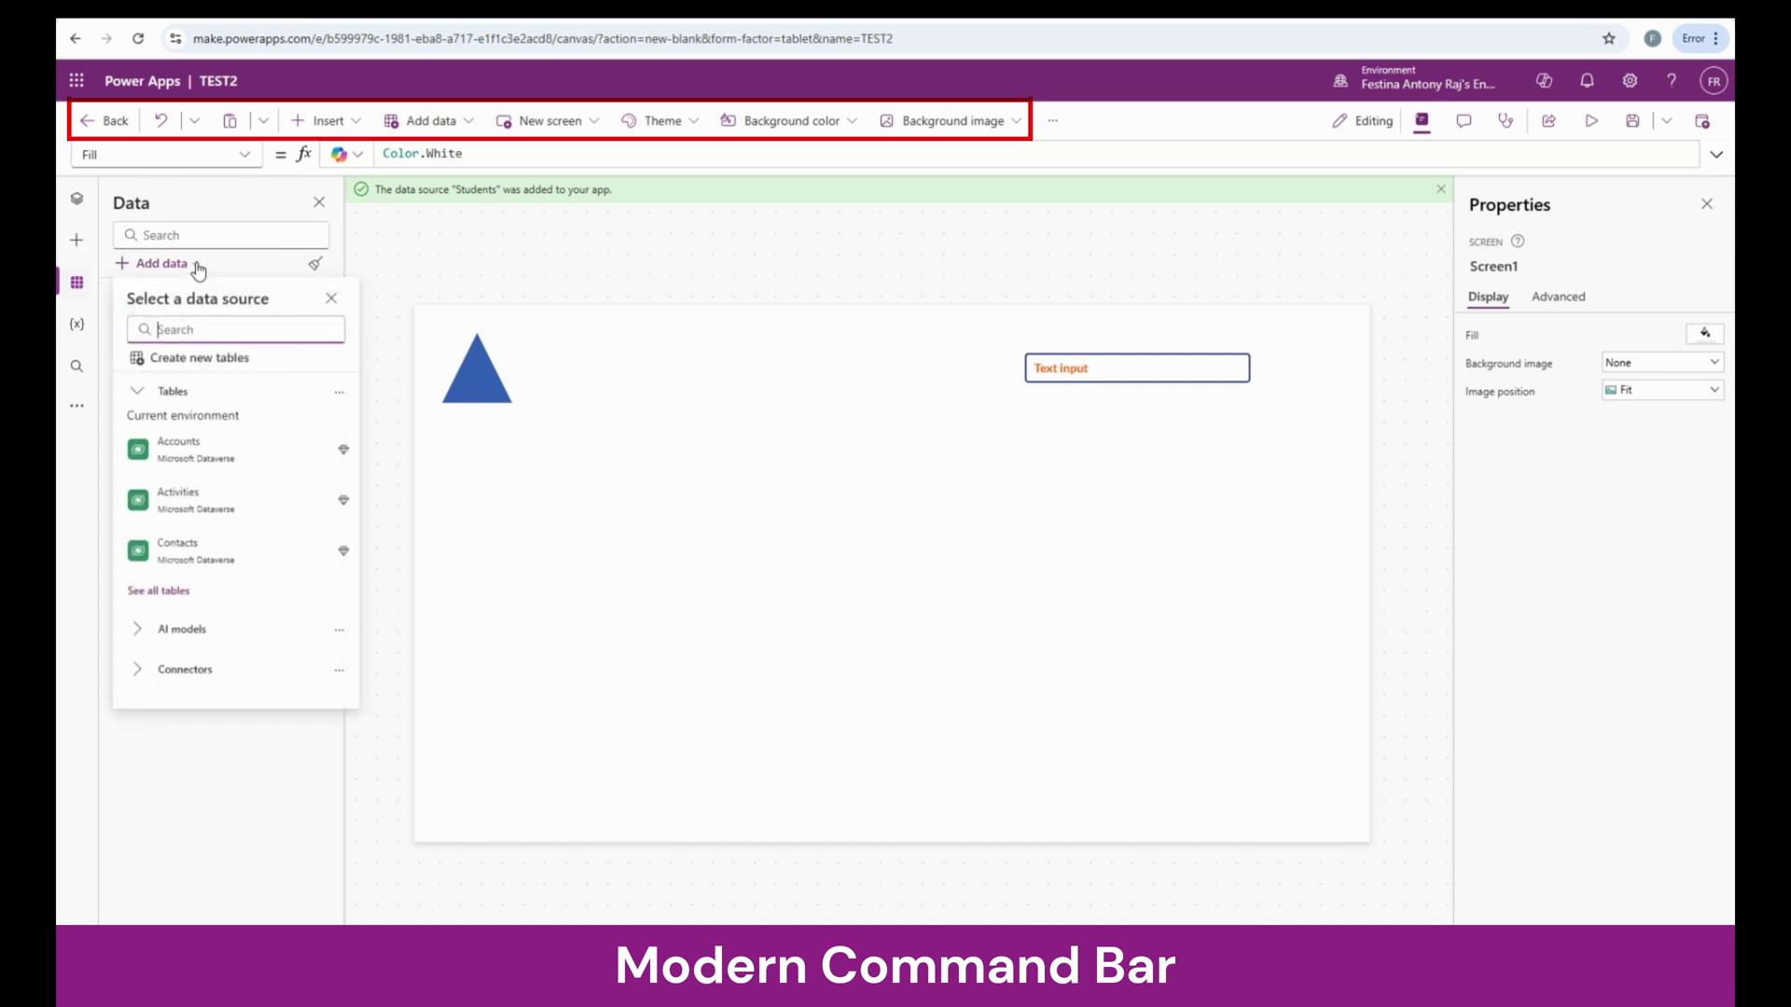
click(224, 732)
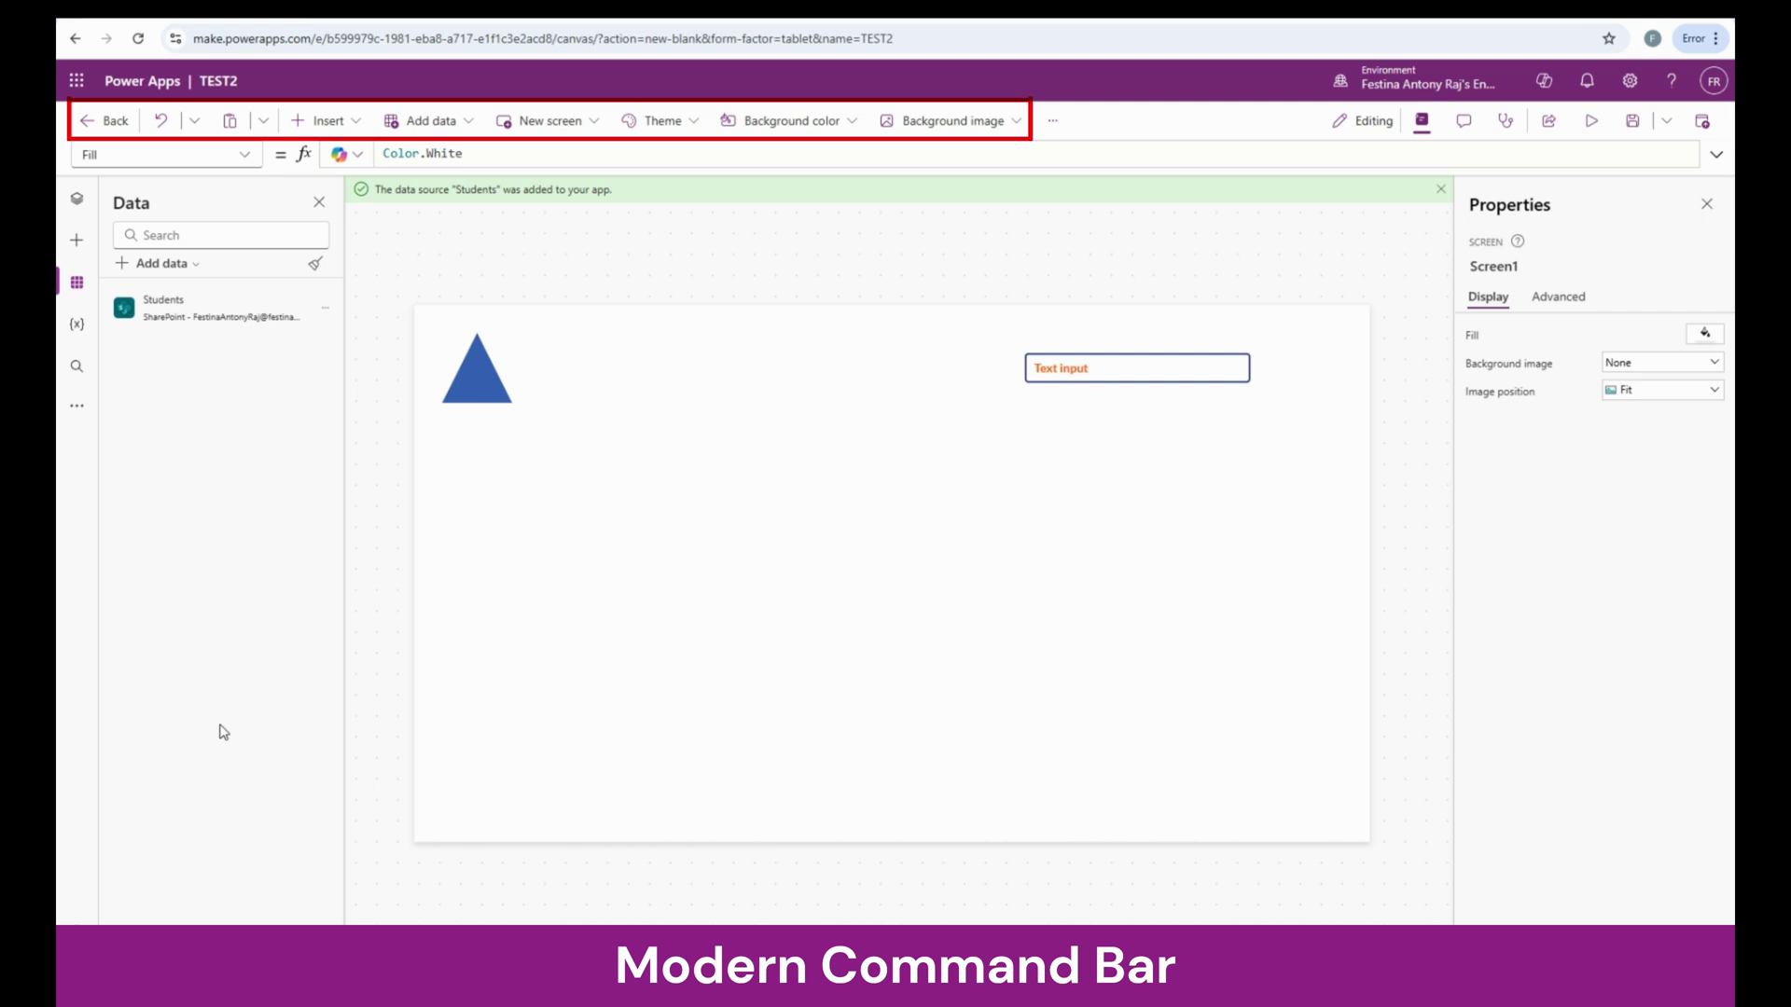
click(324, 308)
click(371, 375)
click(325, 308)
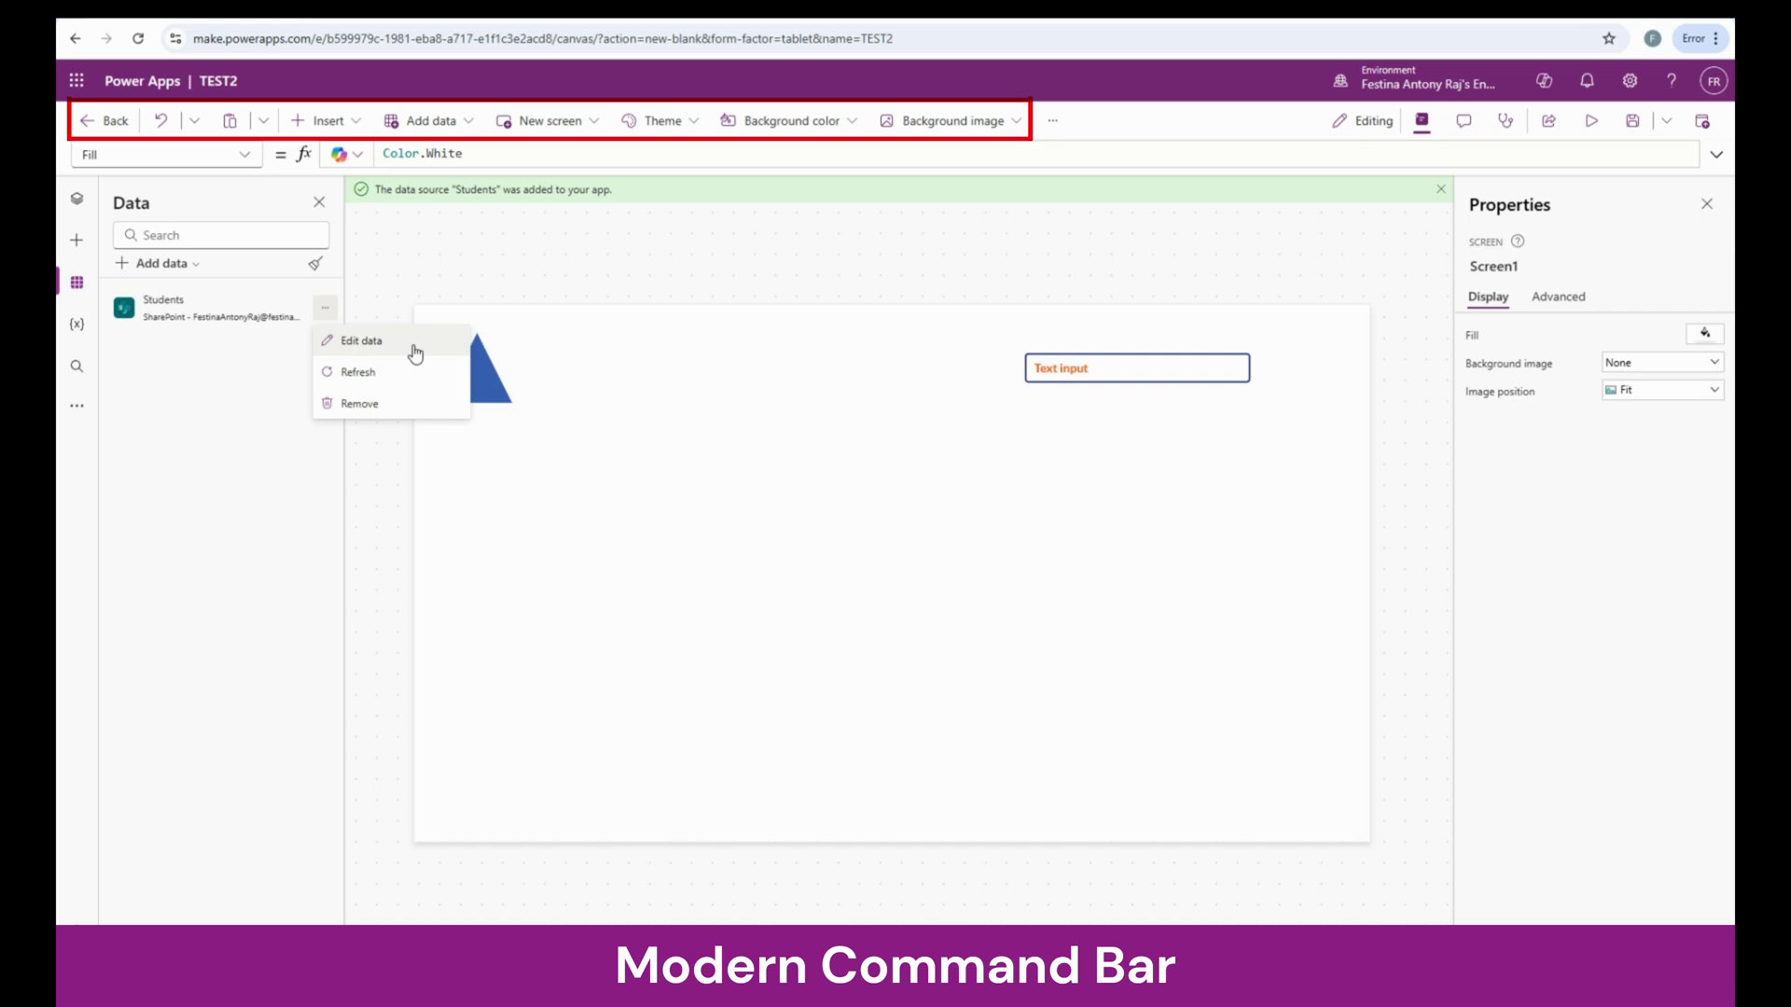
click(396, 404)
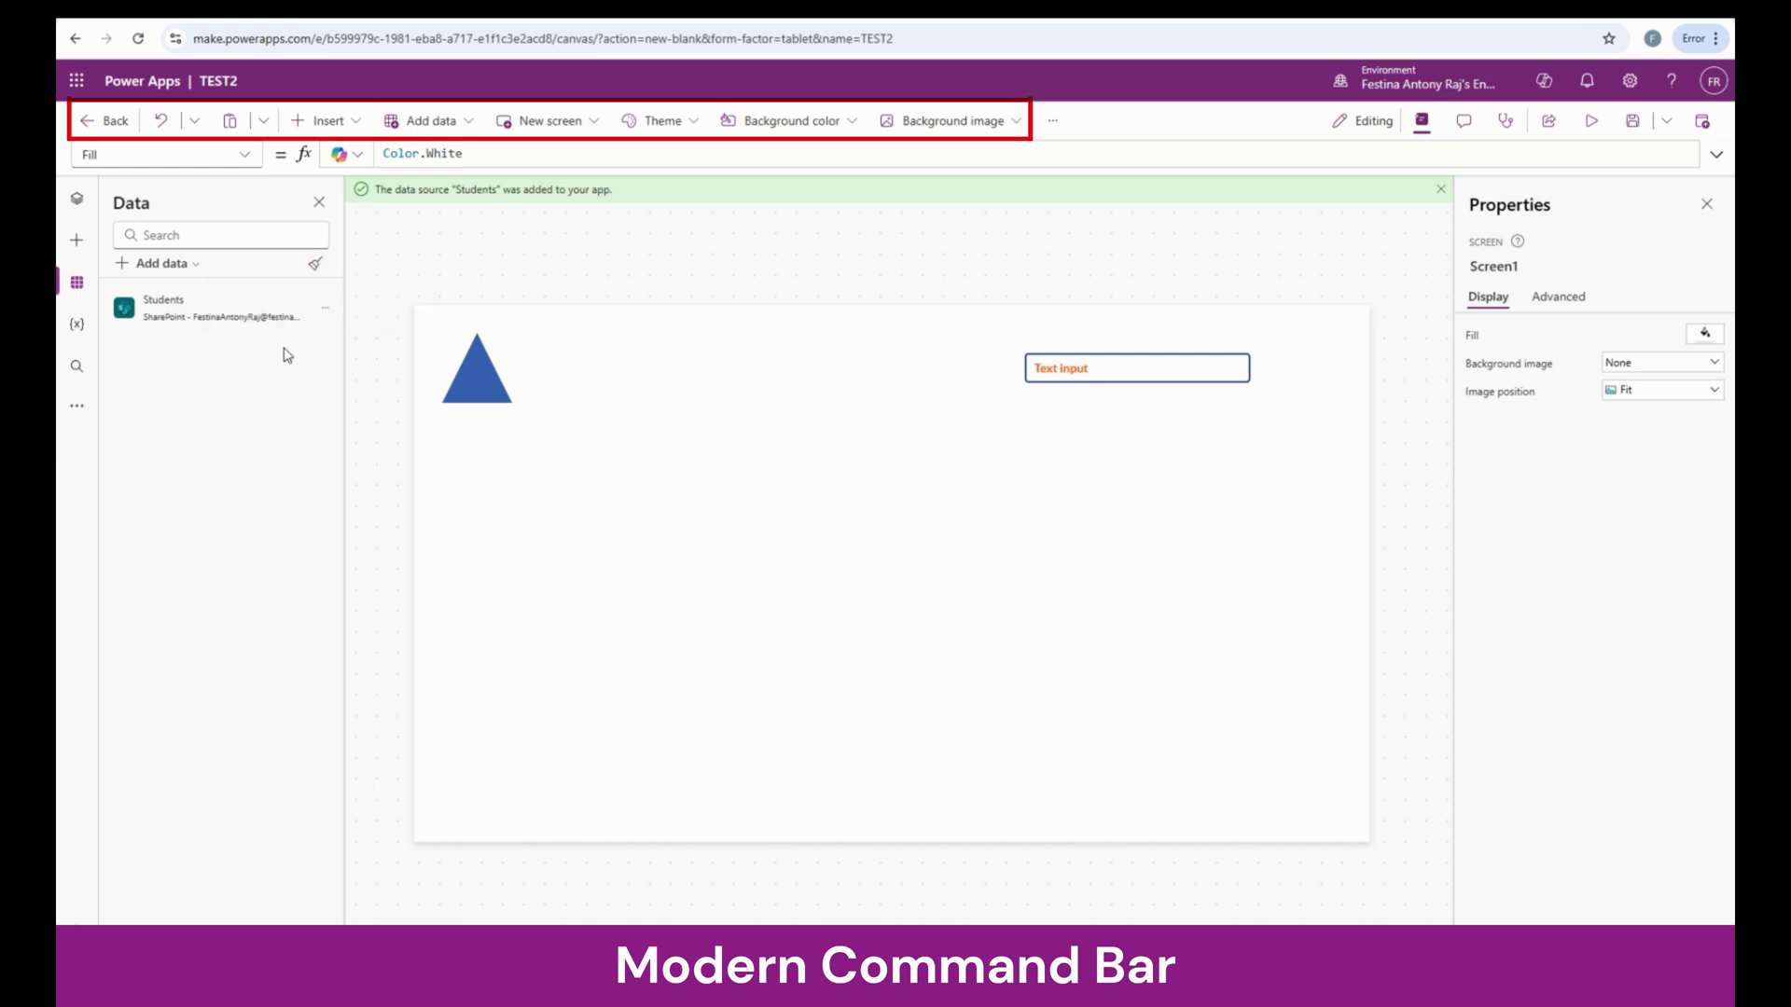
click(317, 265)
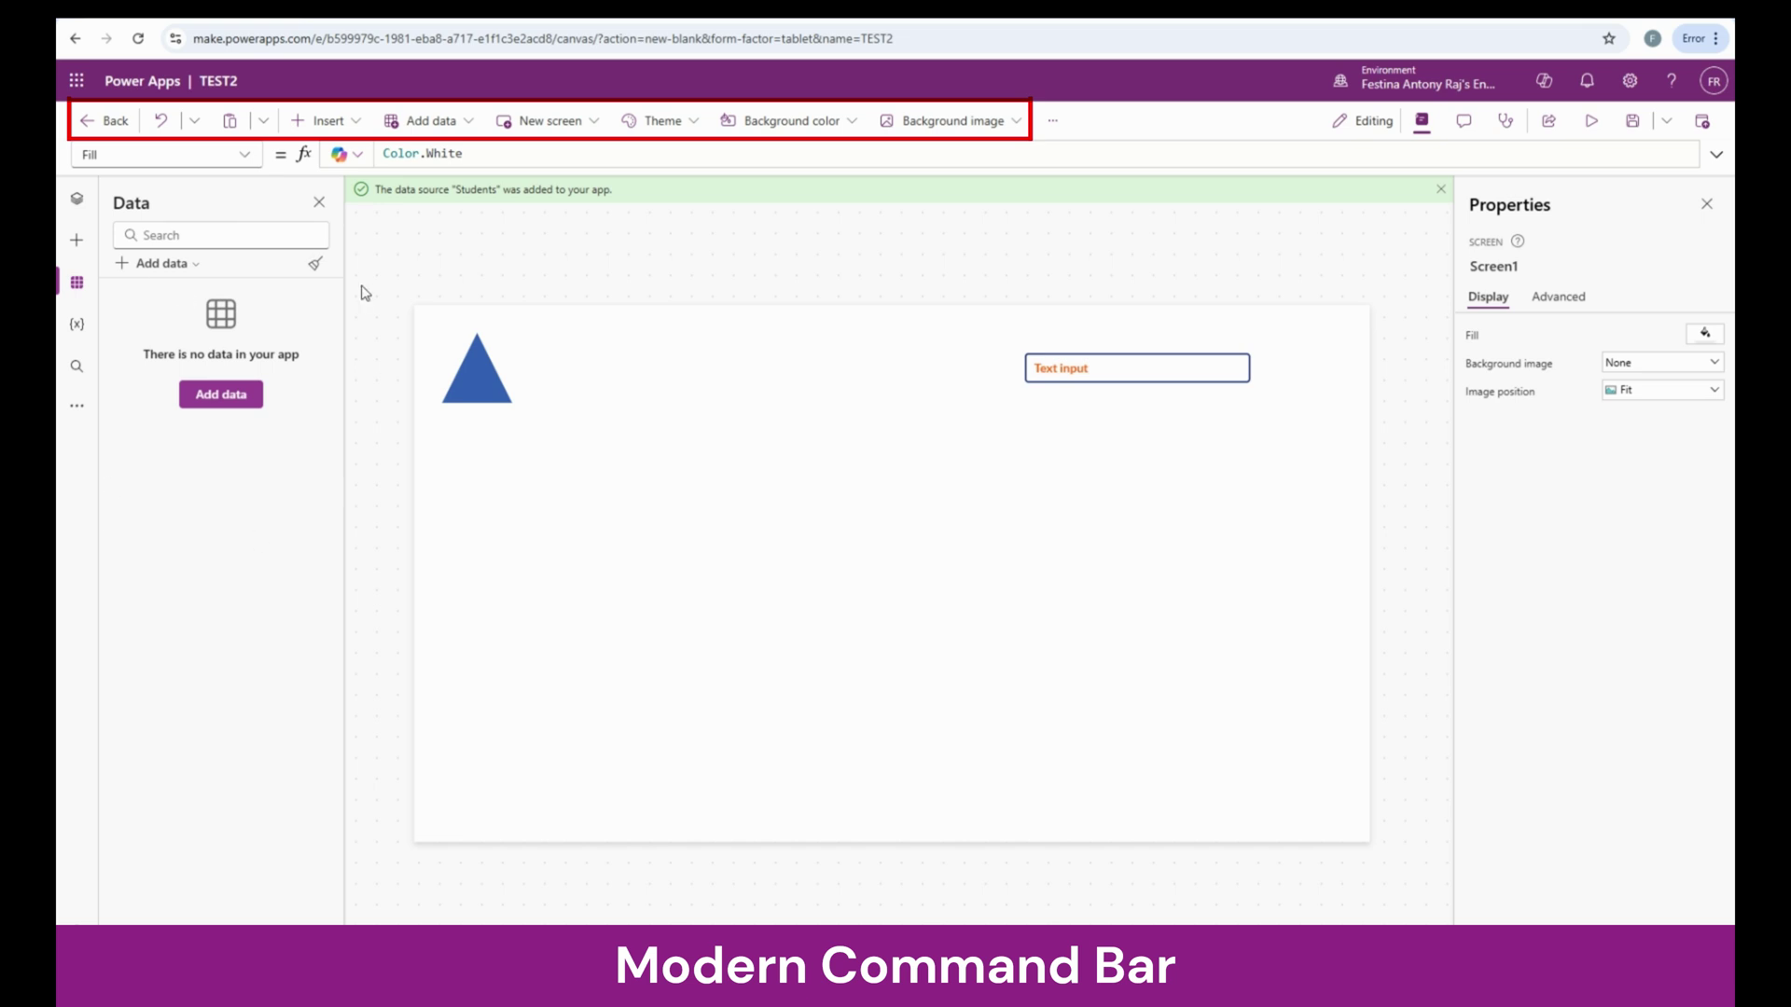
- Add a new screen based on the Success template
click(595, 124)
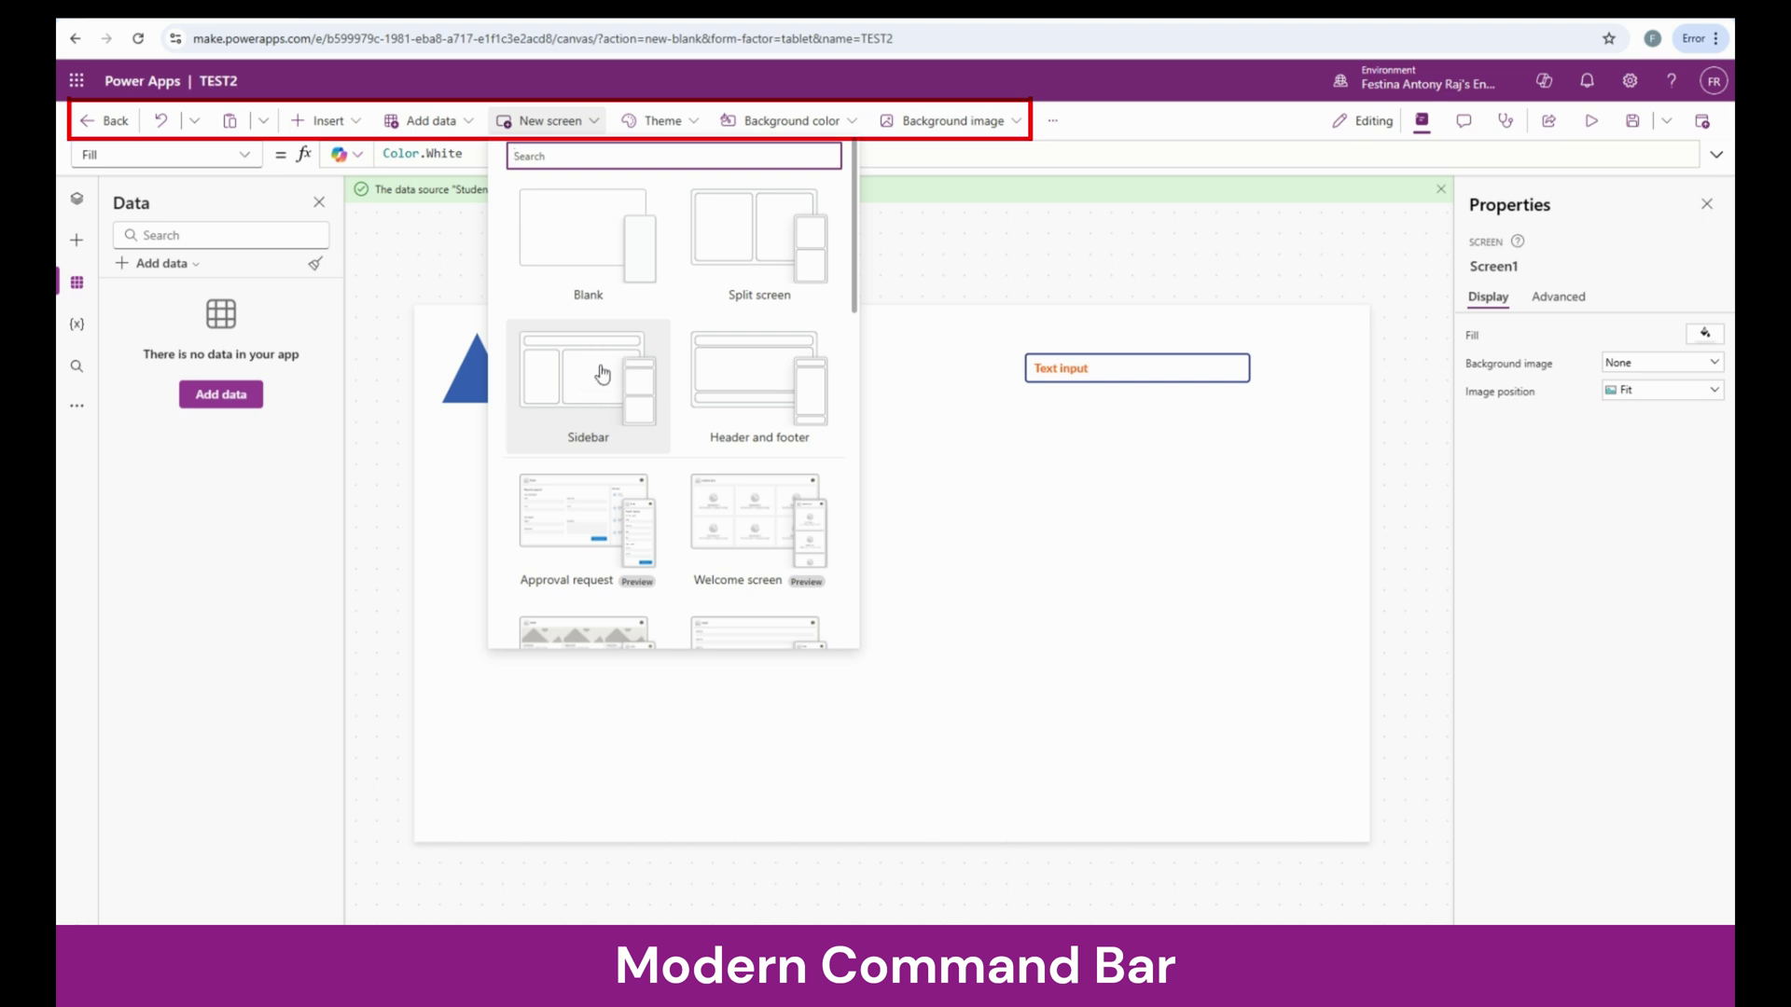
scroll(603, 374, down, 5)
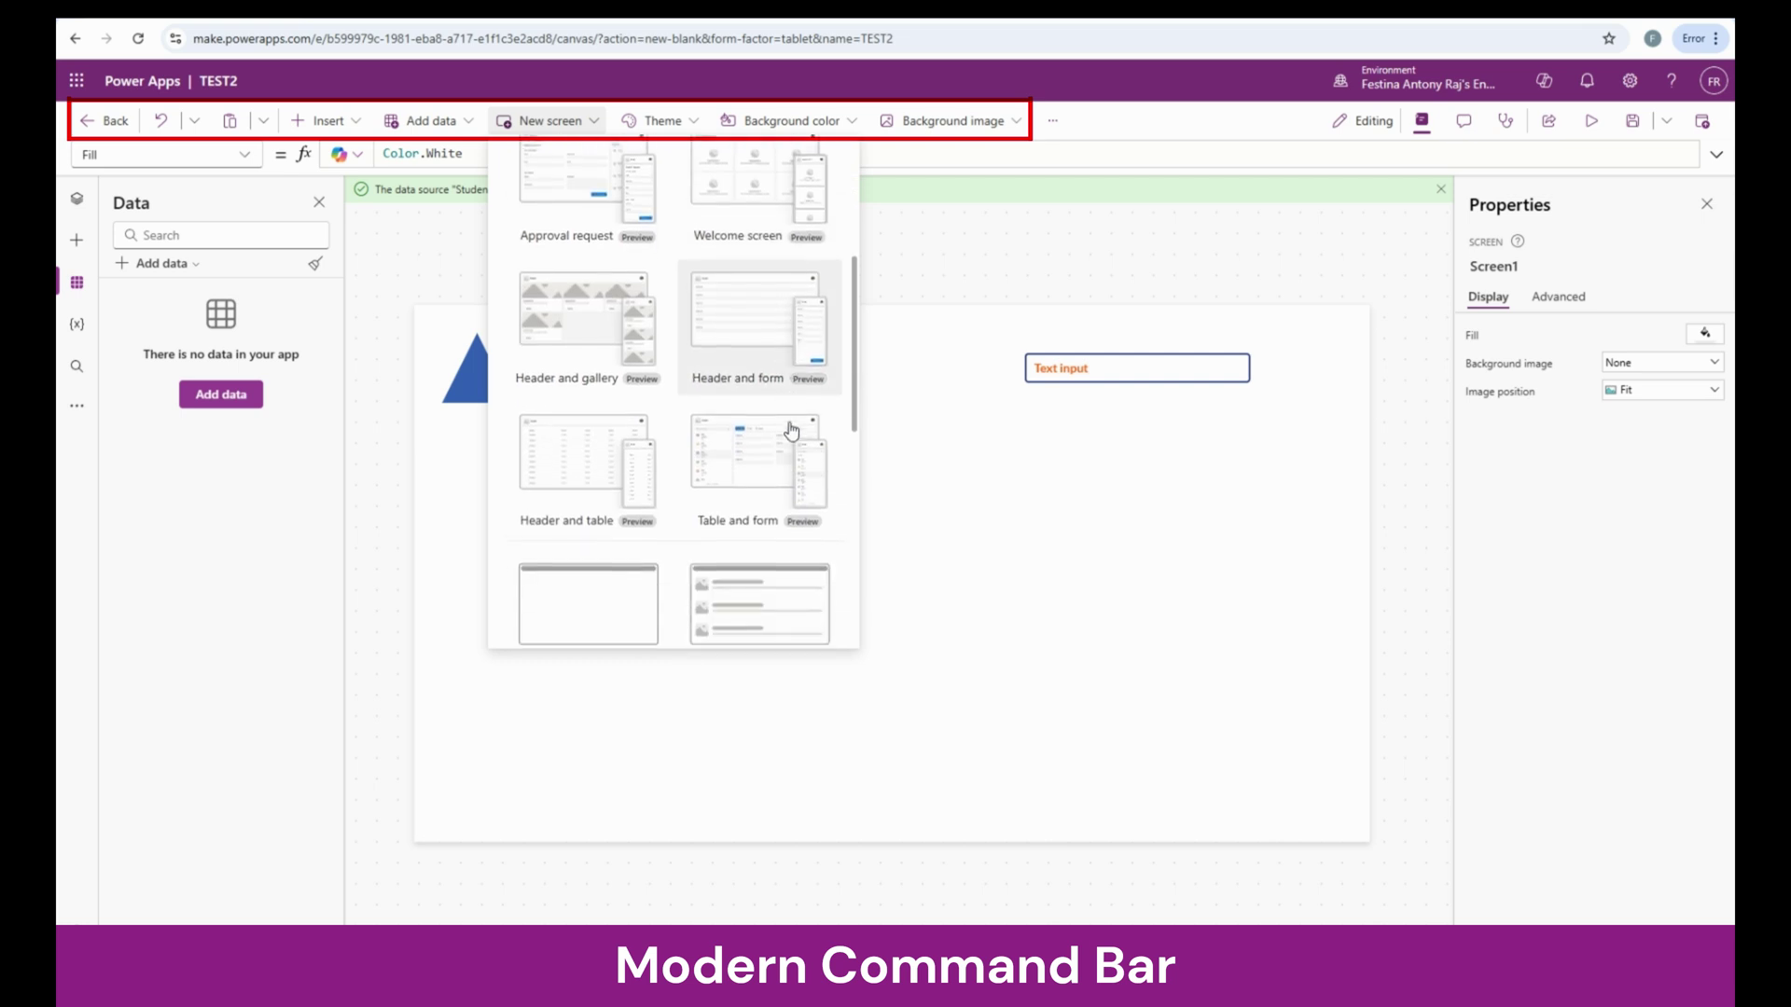
scroll(790, 485, down, 4)
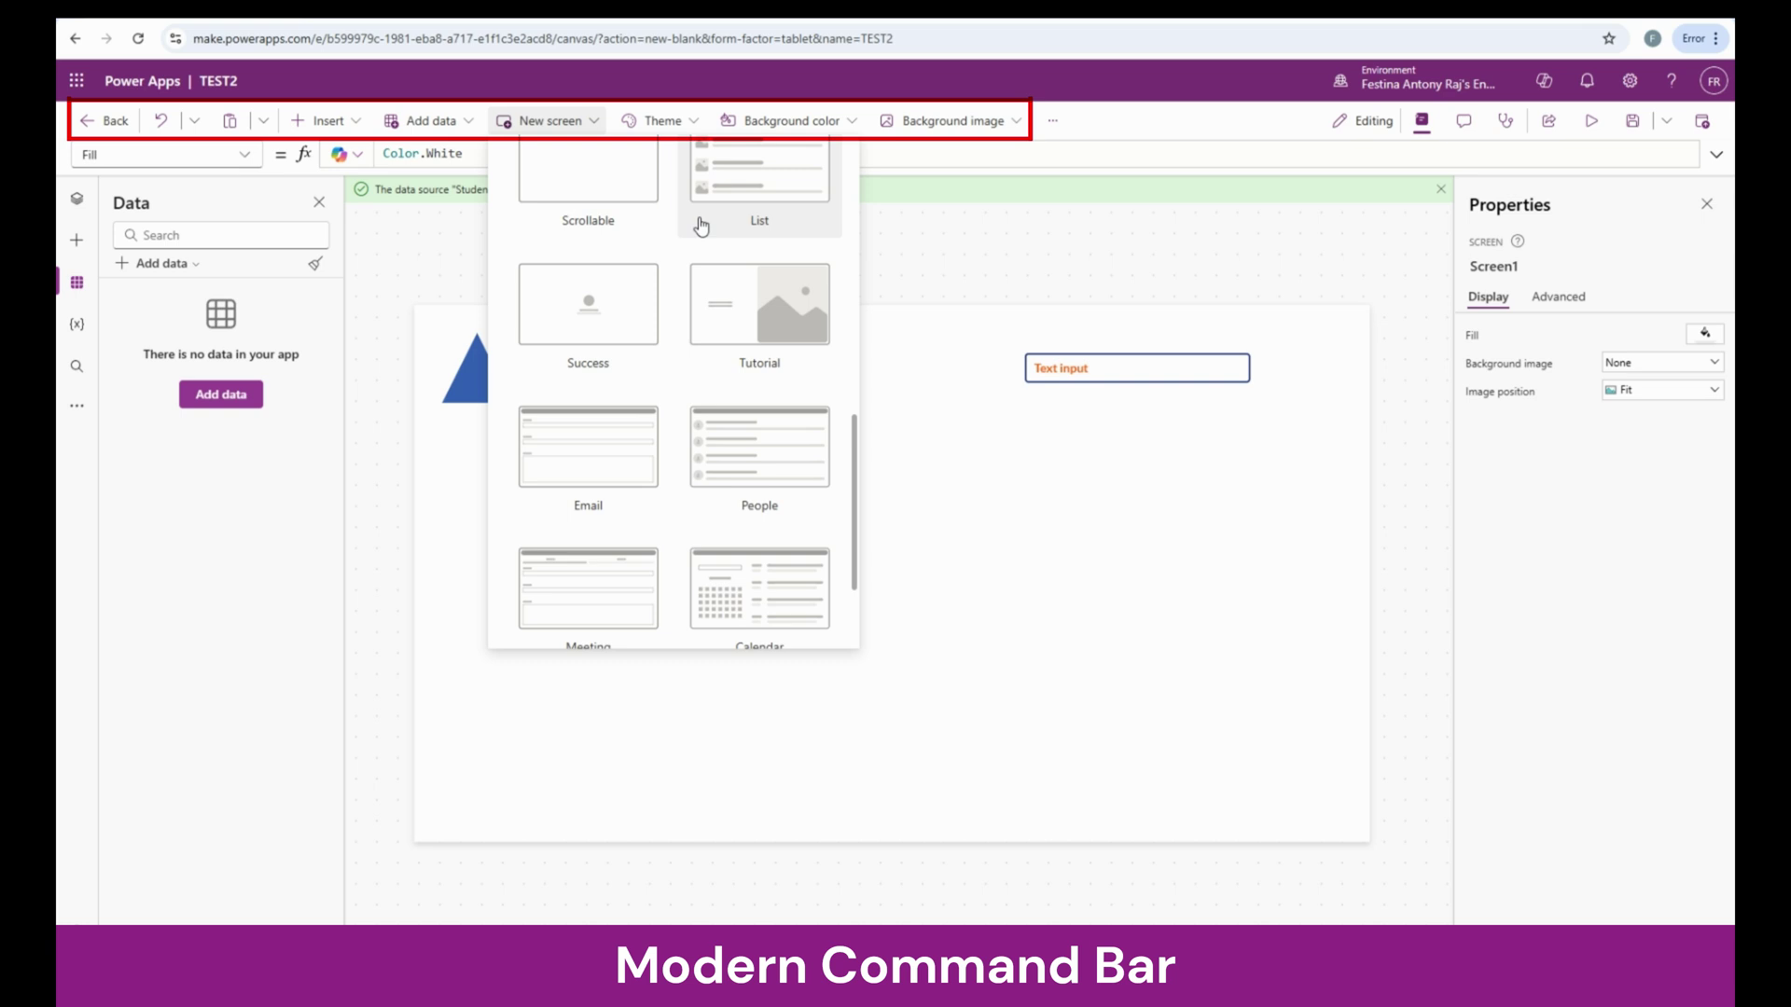
click(602, 311)
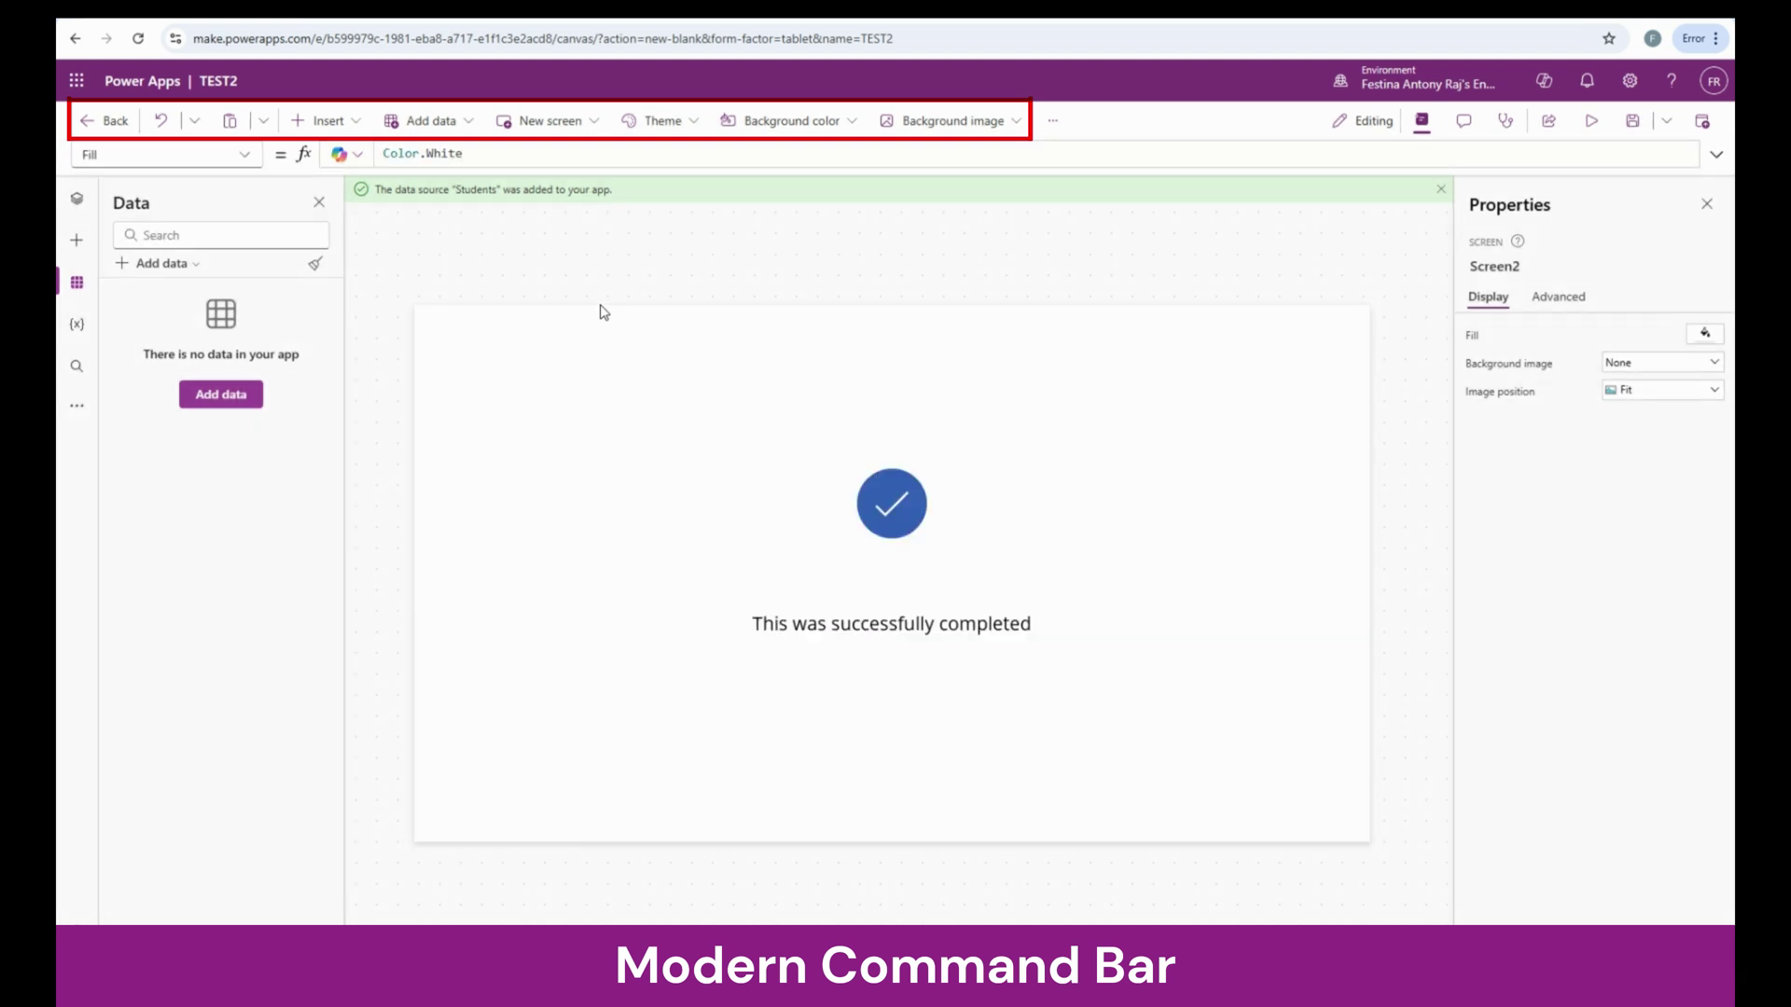
- Add a new screen based on the Email template and check the connection details of its Office365Outlook and Office365Users data sources
click(550, 120)
scroll(695, 467, down, 2)
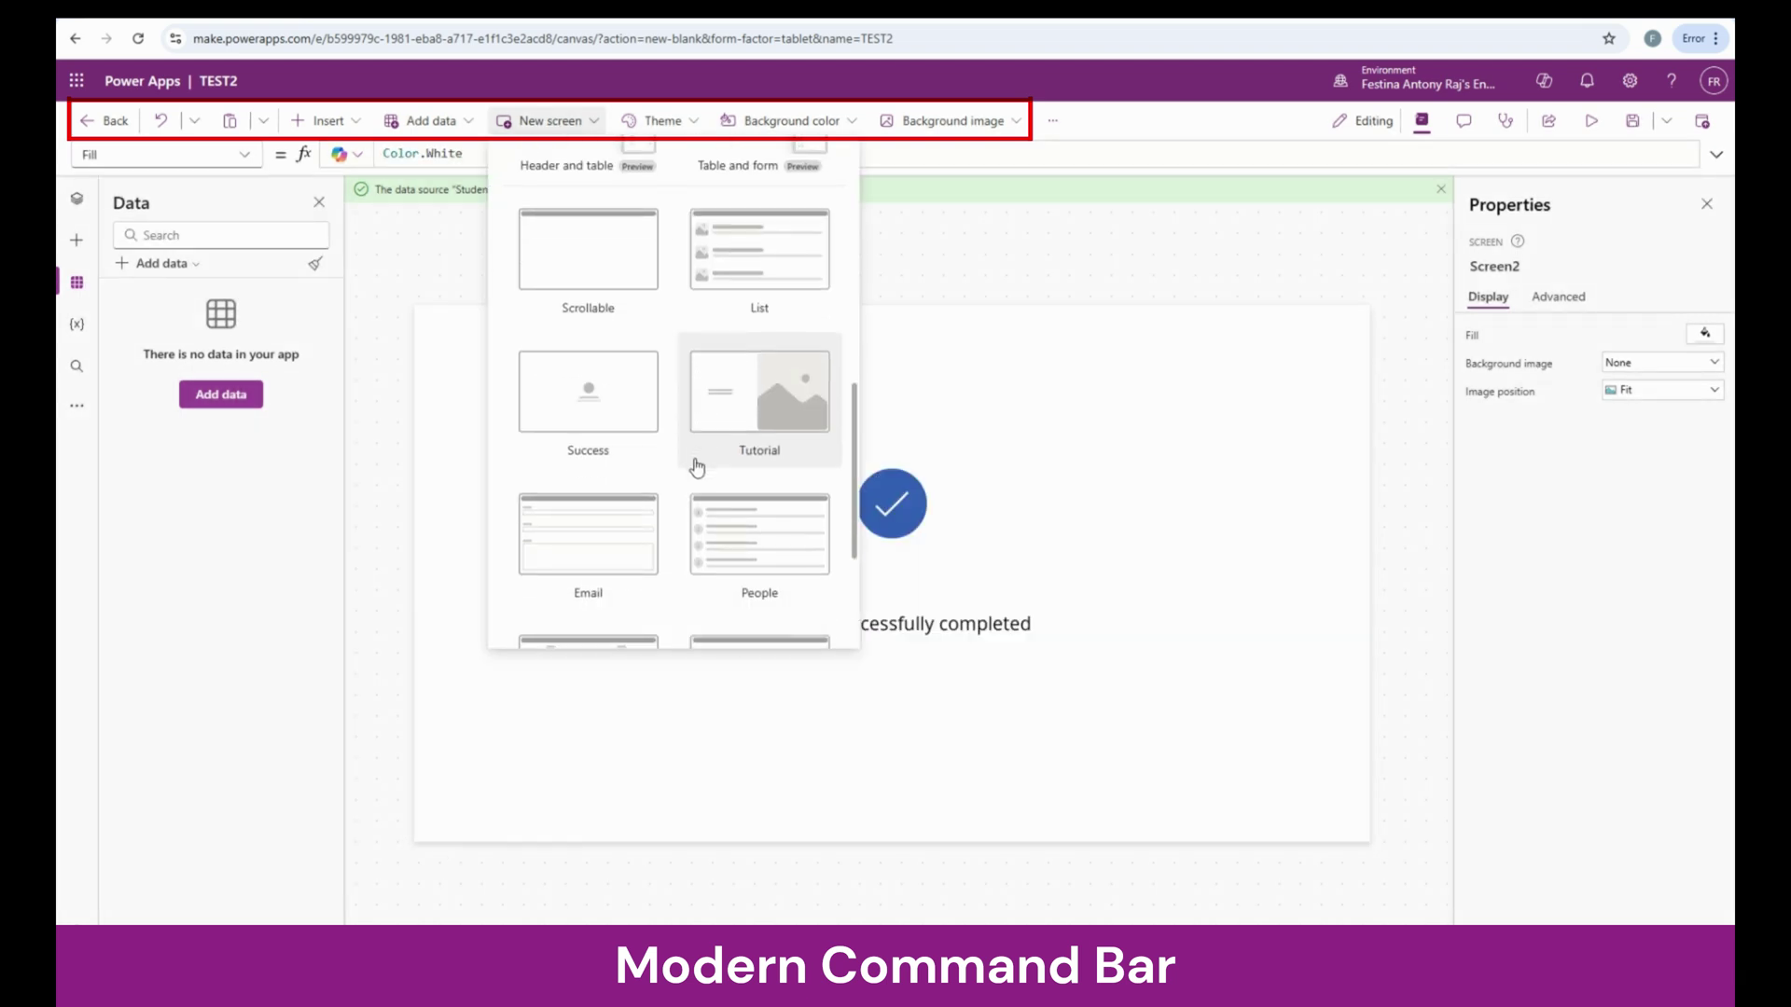
scroll(692, 469, down, 2)
scroll(691, 472, down, 1)
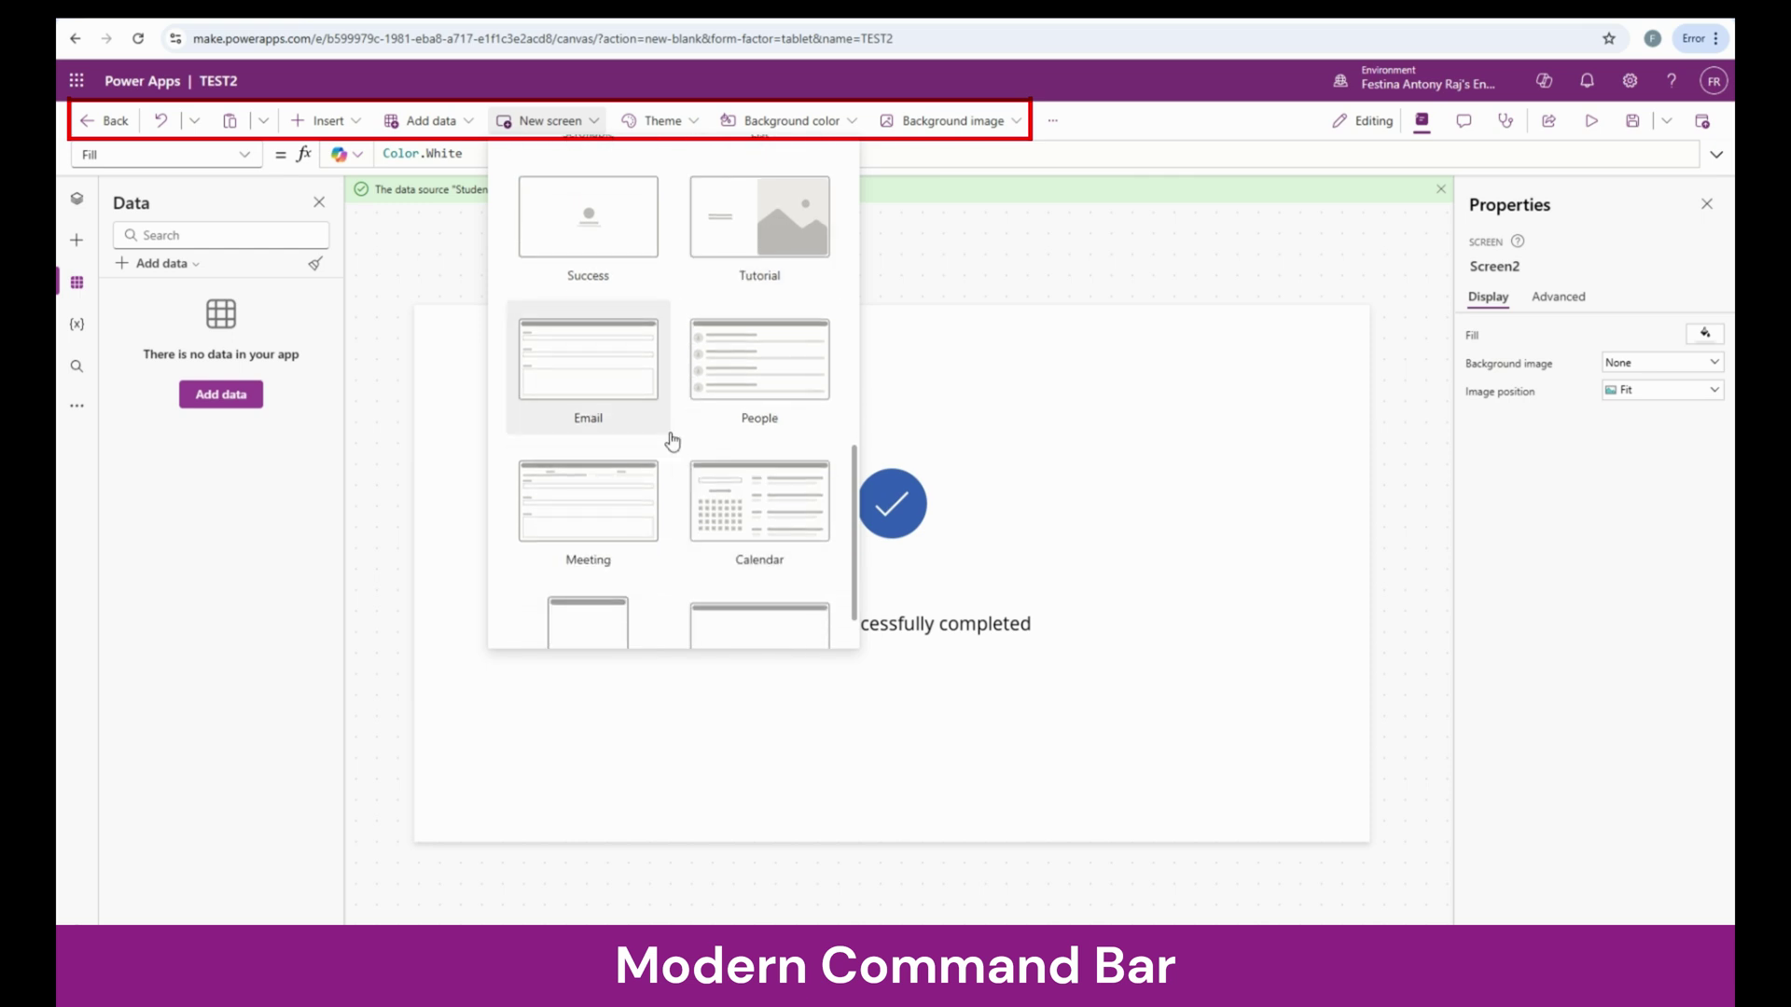
click(625, 403)
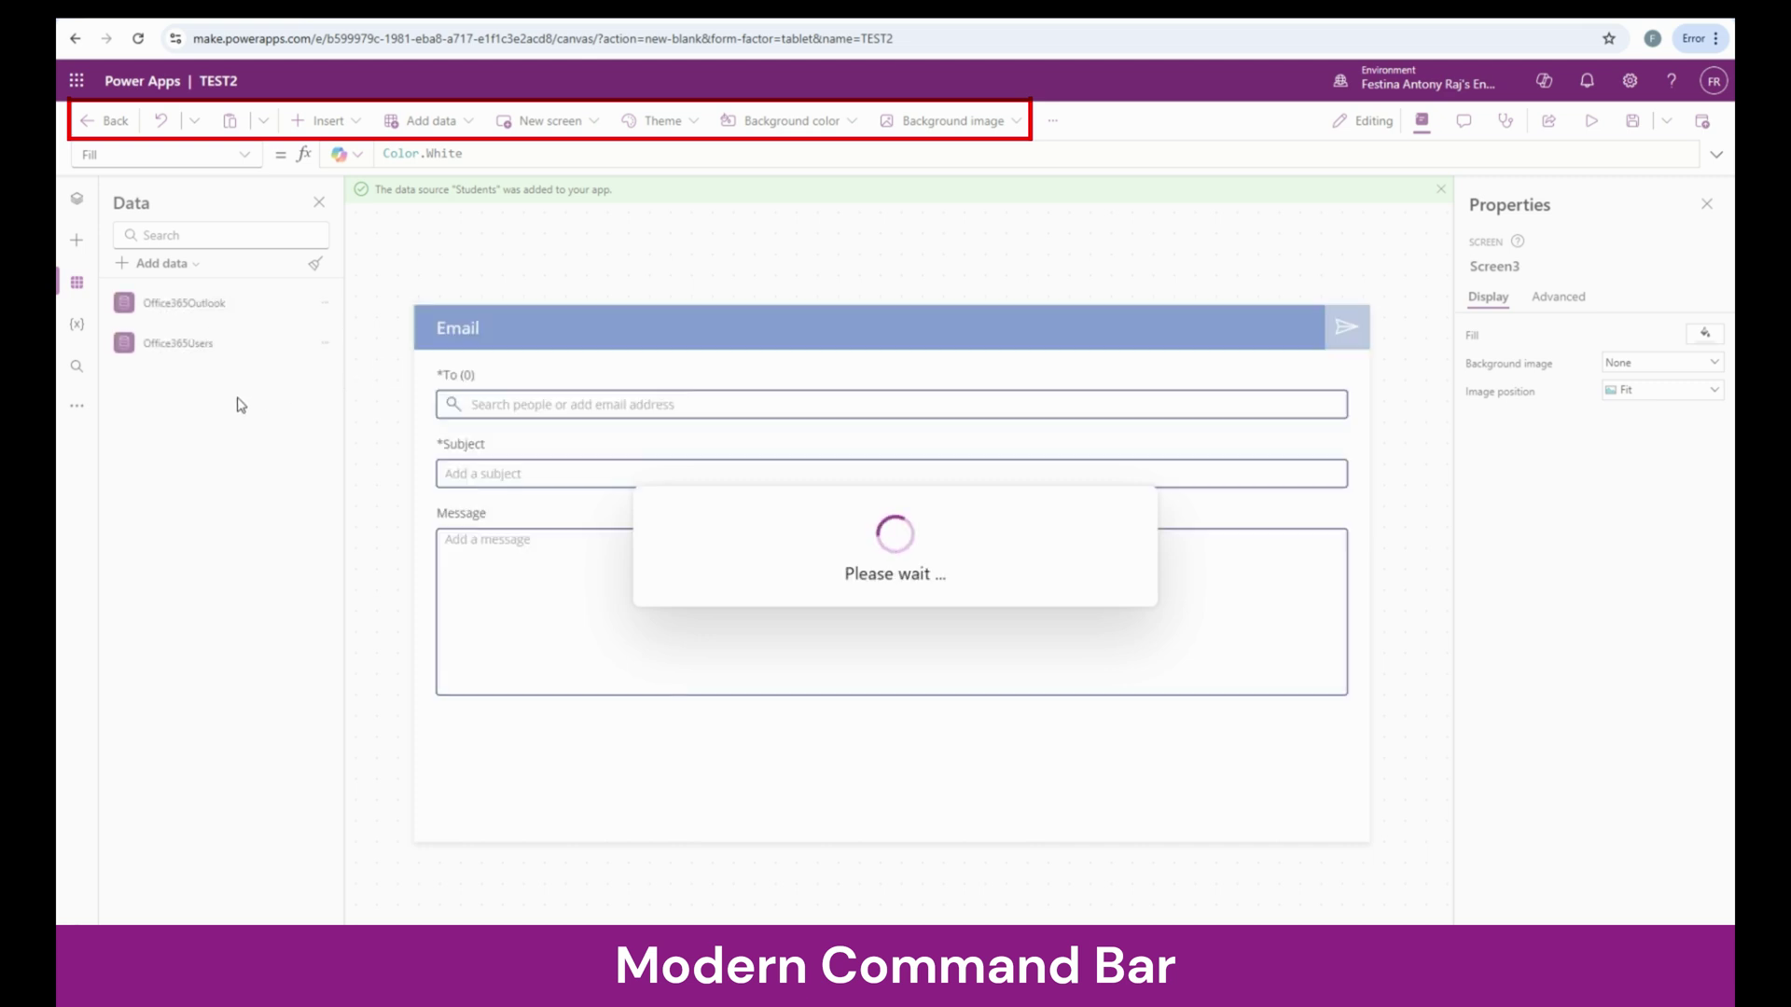
mouse_move(172, 322)
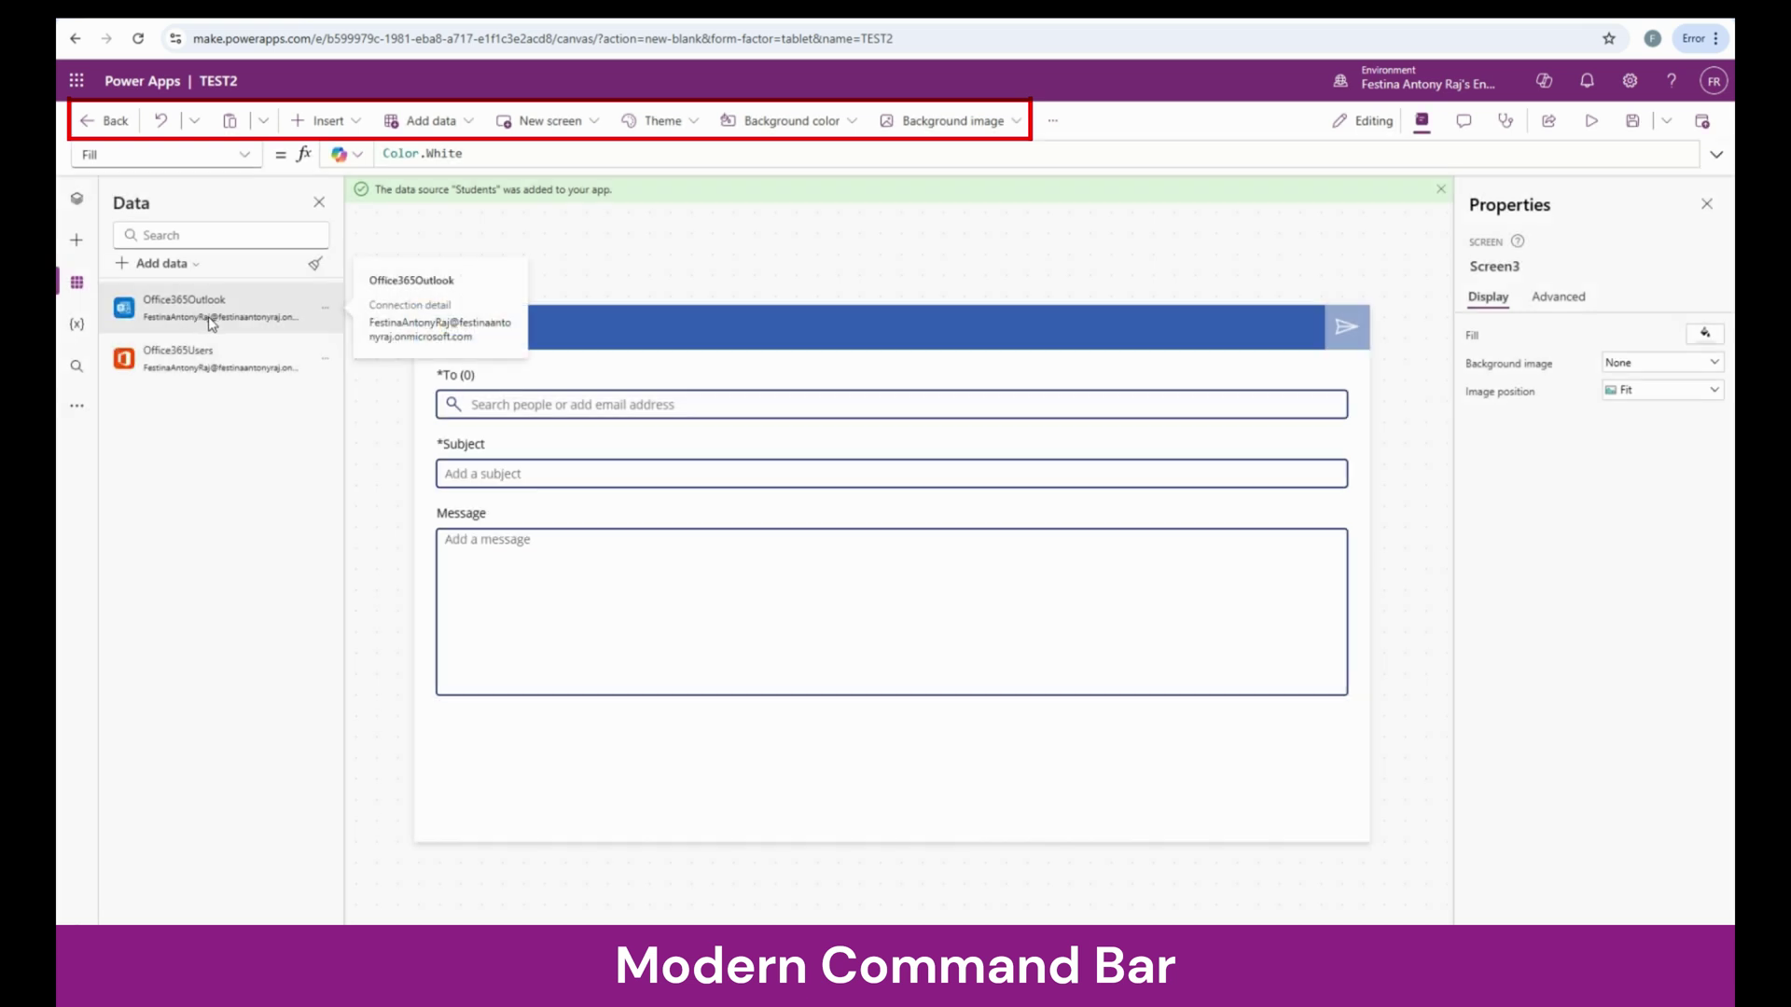
mouse_move(202, 364)
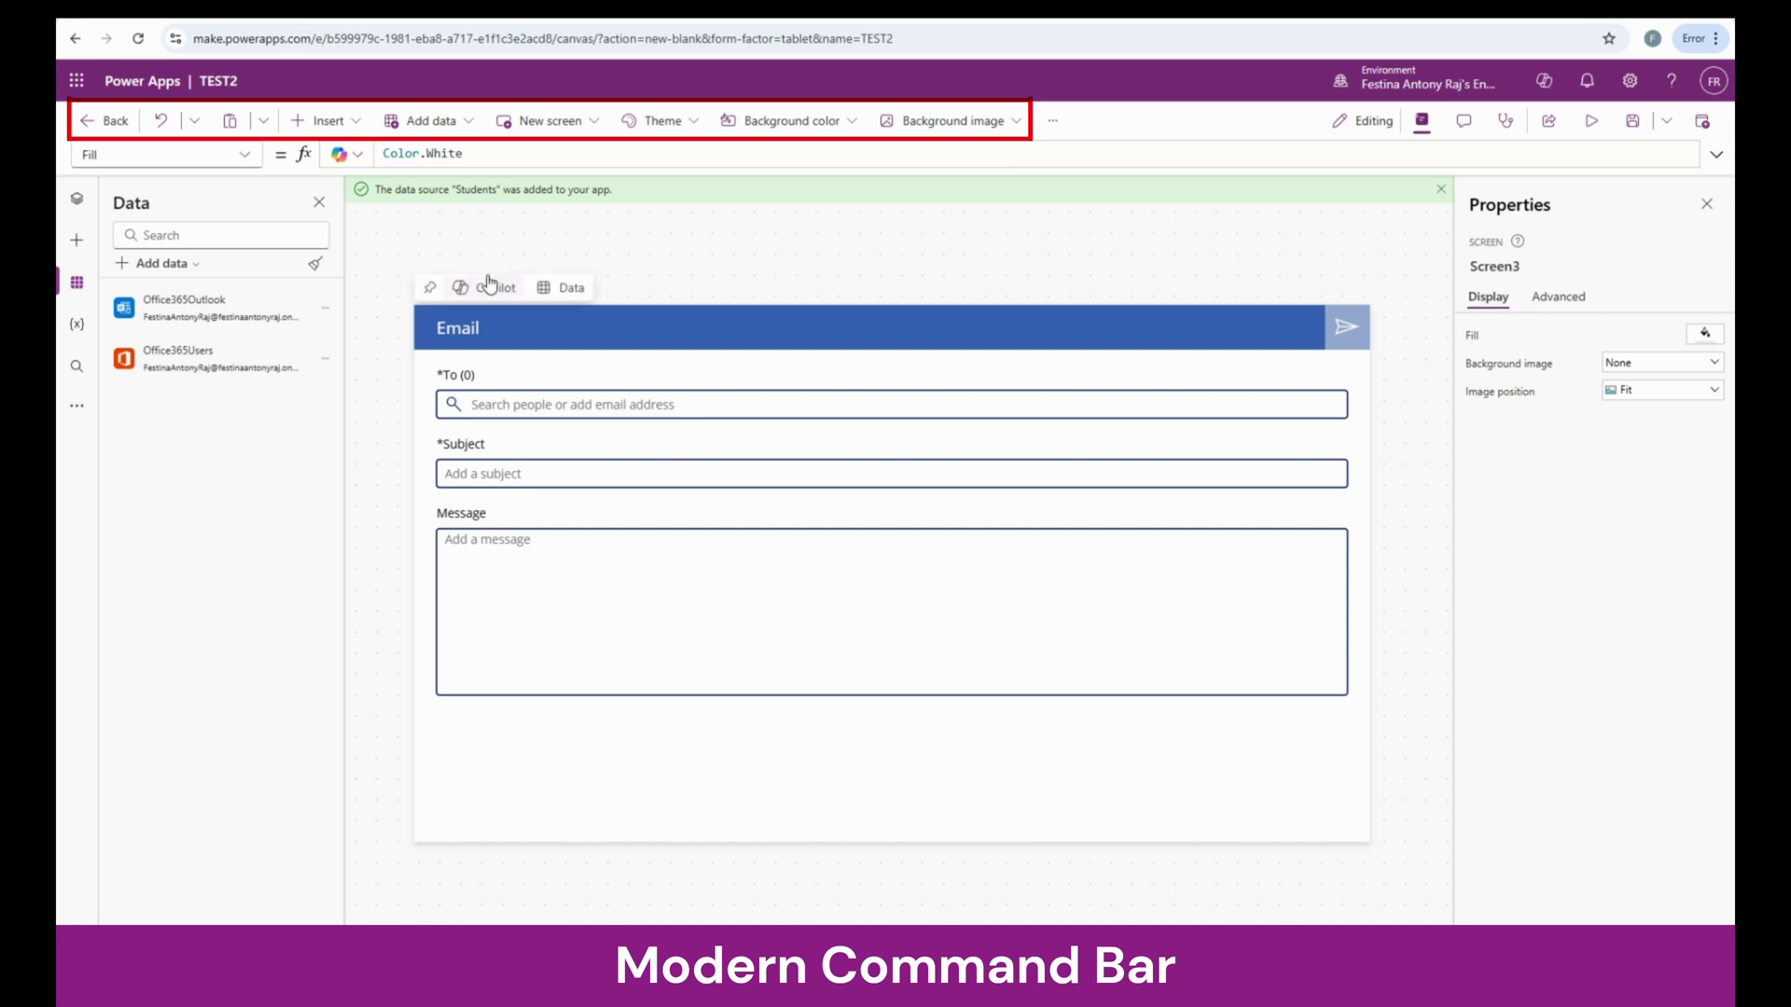
click(578, 122)
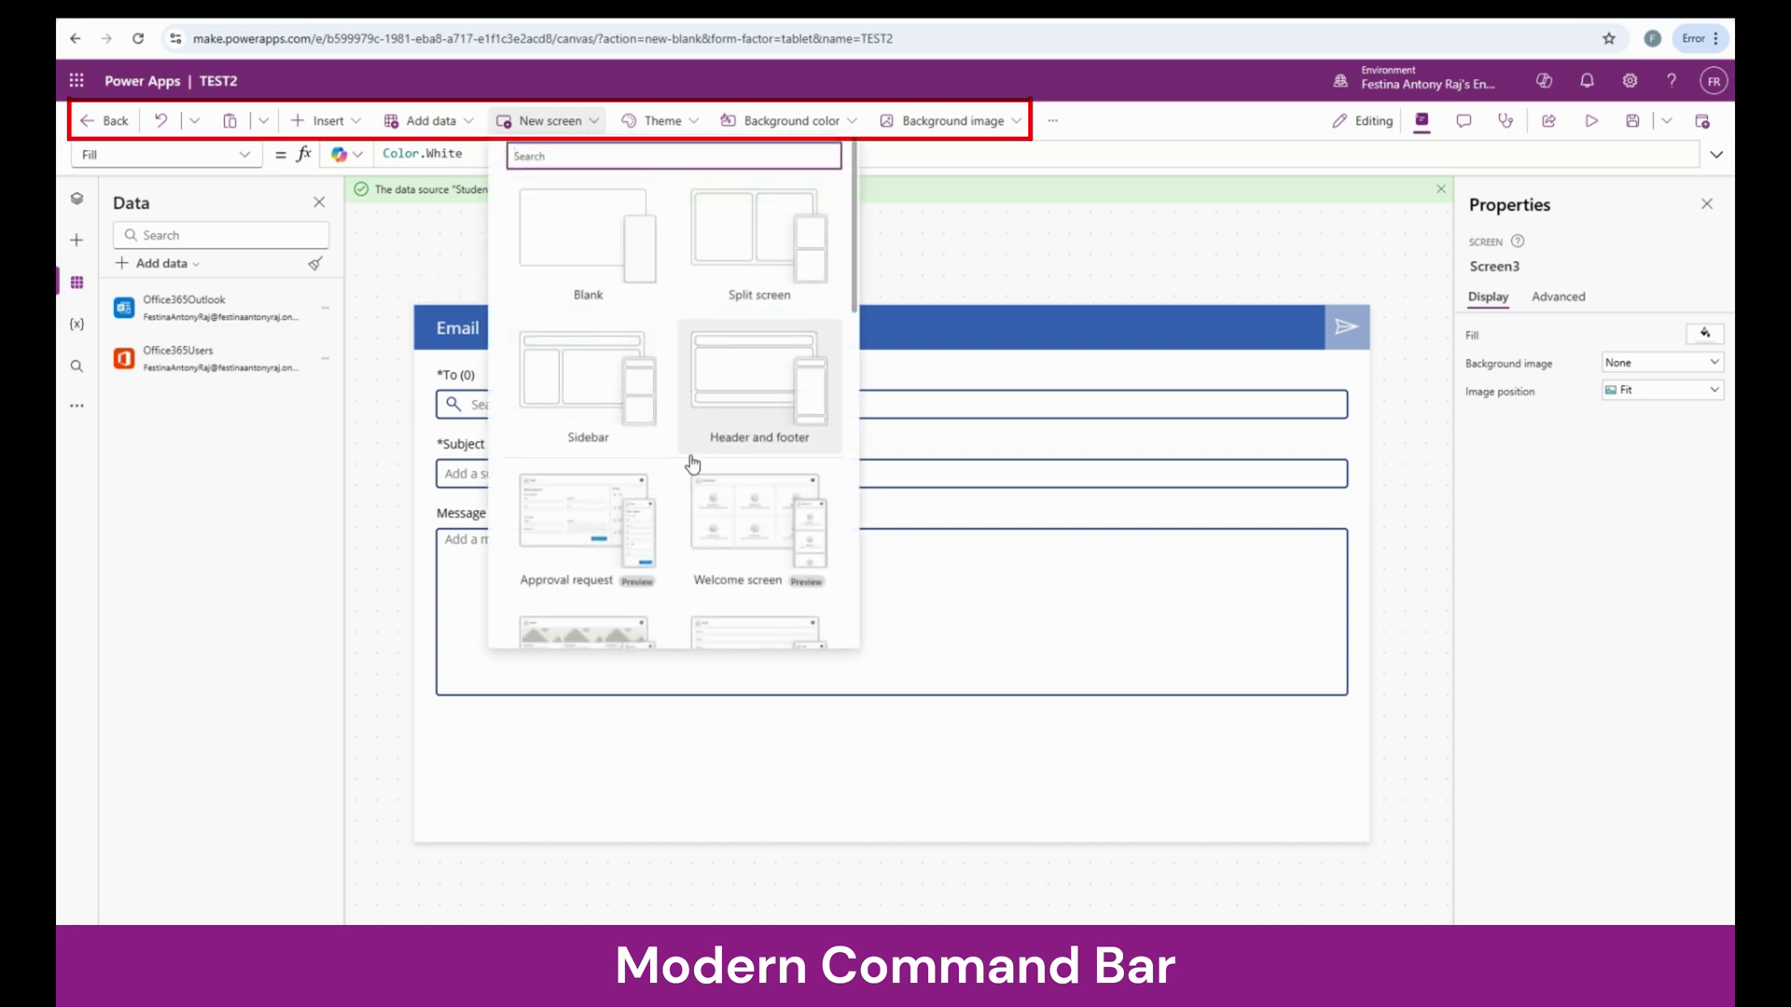
scroll(760, 487, down, 5)
scroll(774, 484, down, 3)
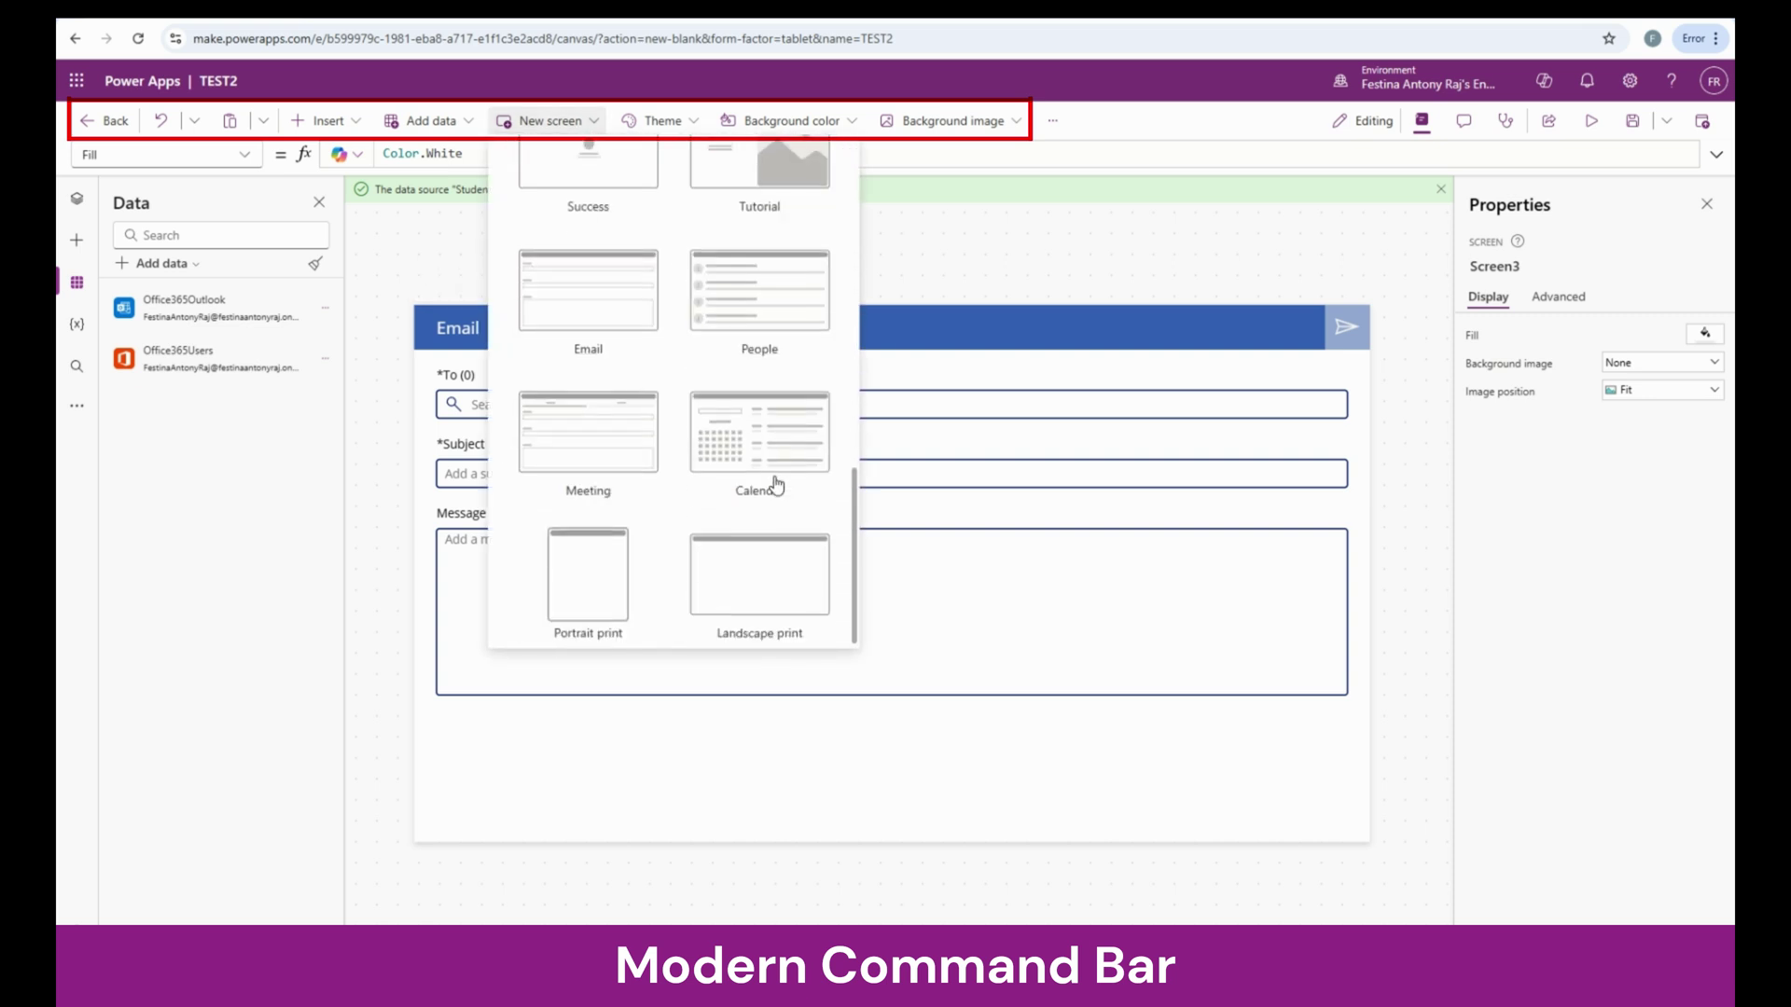
click(914, 236)
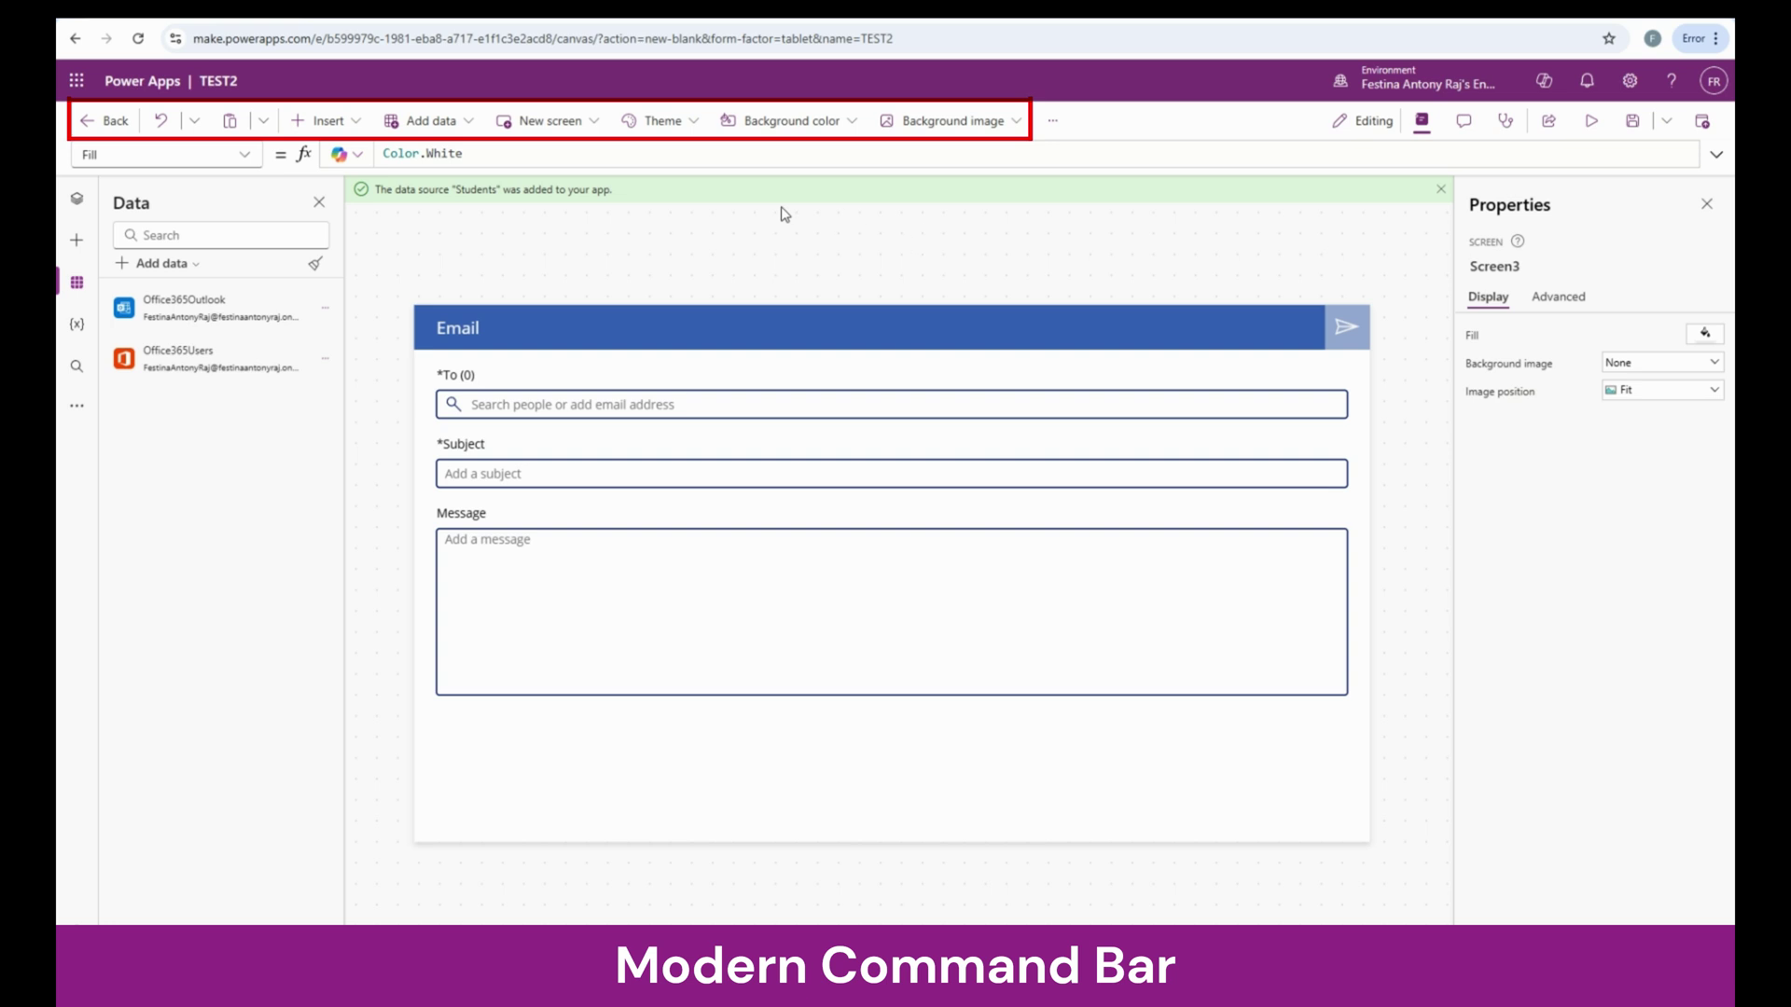
- Apply the Coral theme to the app and check how it looks on Screen2 and Screen3
click(693, 125)
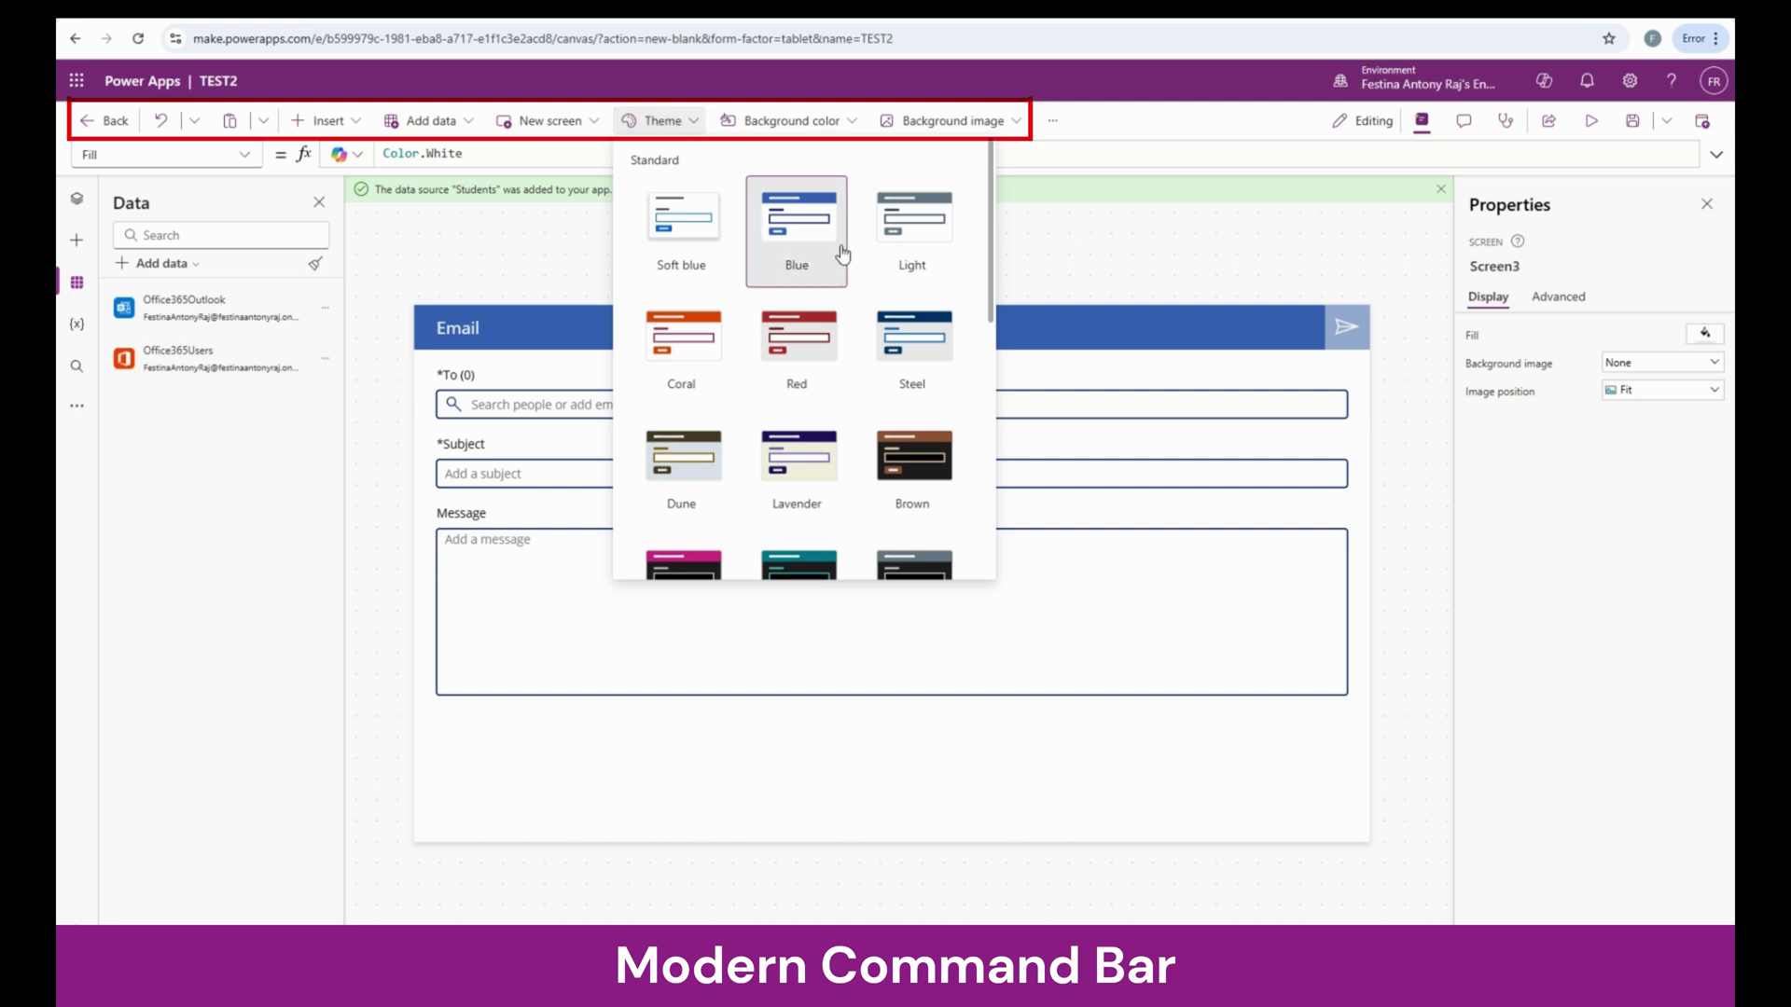
click(715, 347)
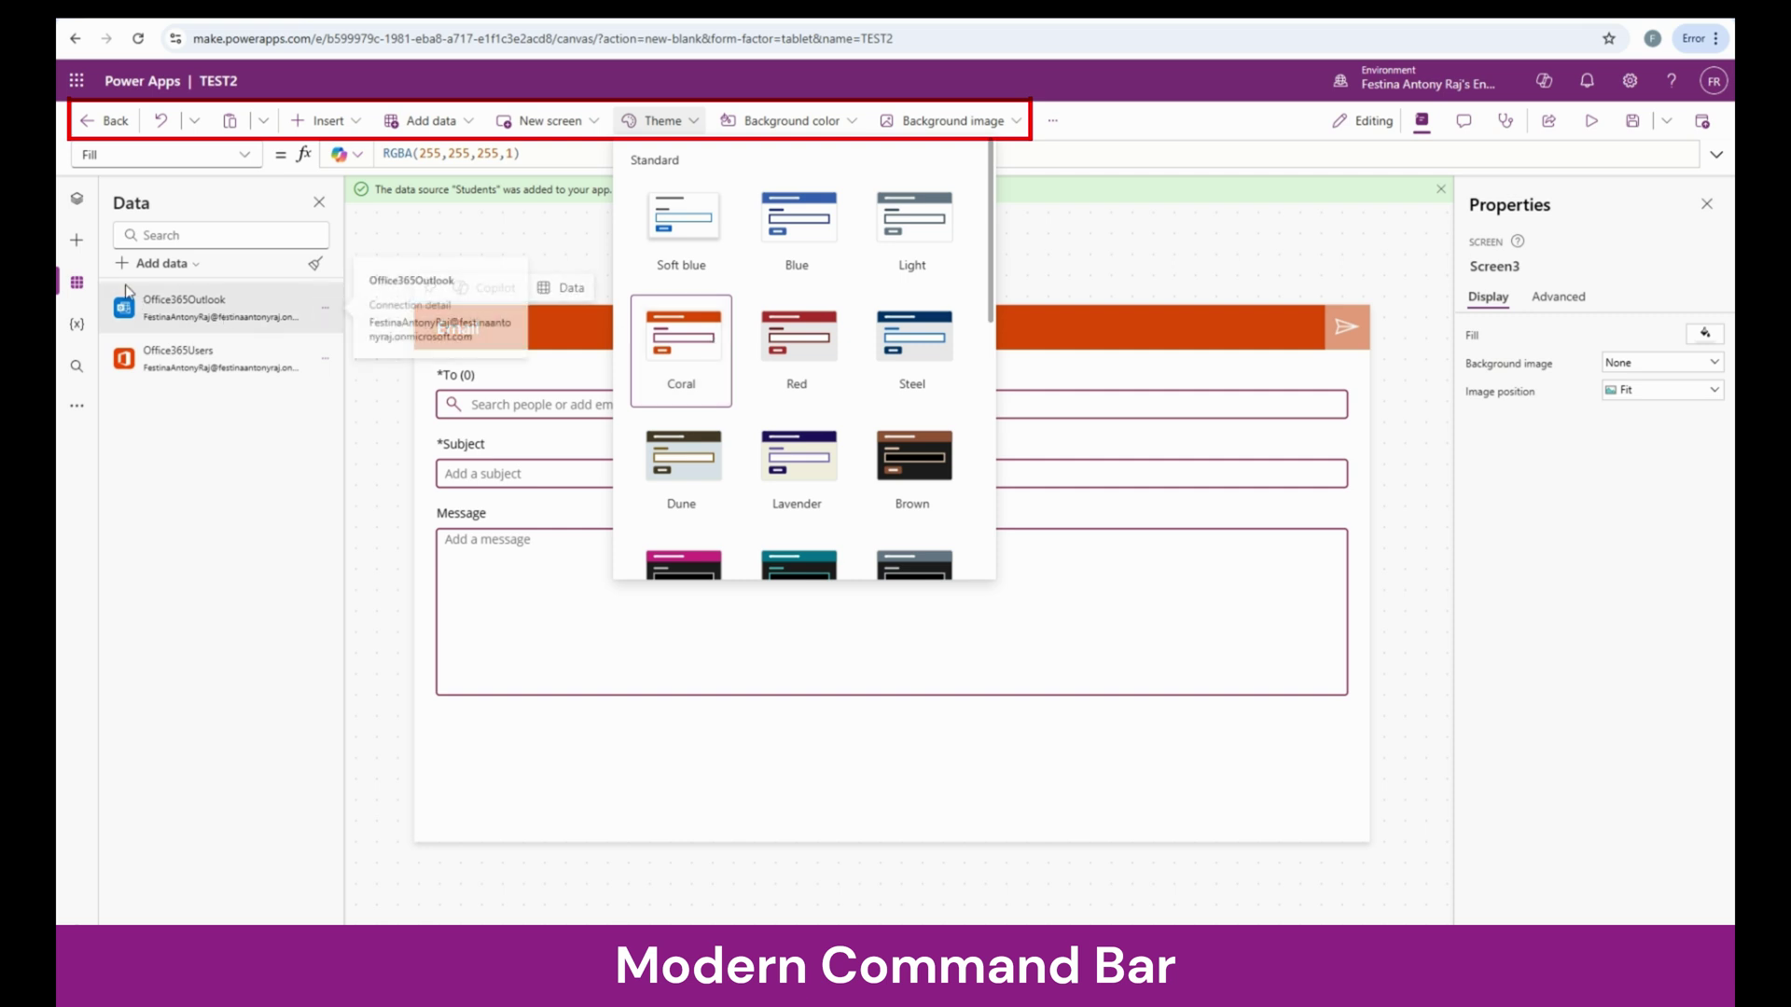
click(82, 202)
click(82, 203)
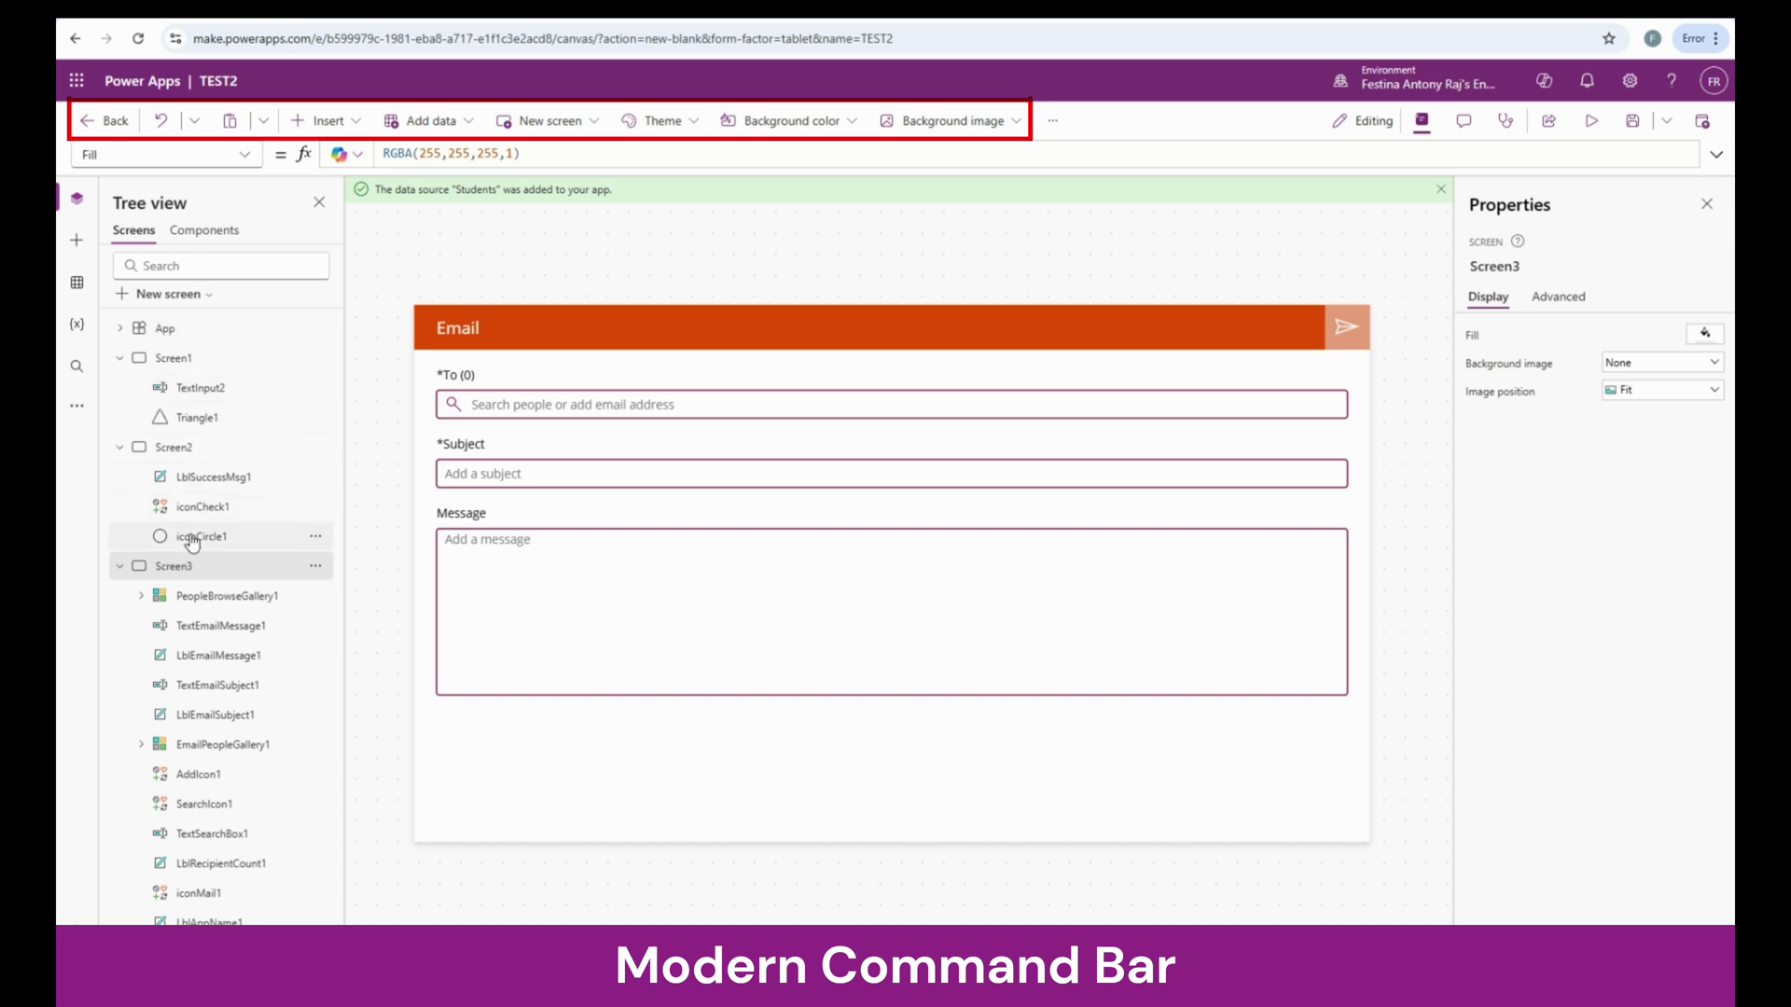
click(215, 448)
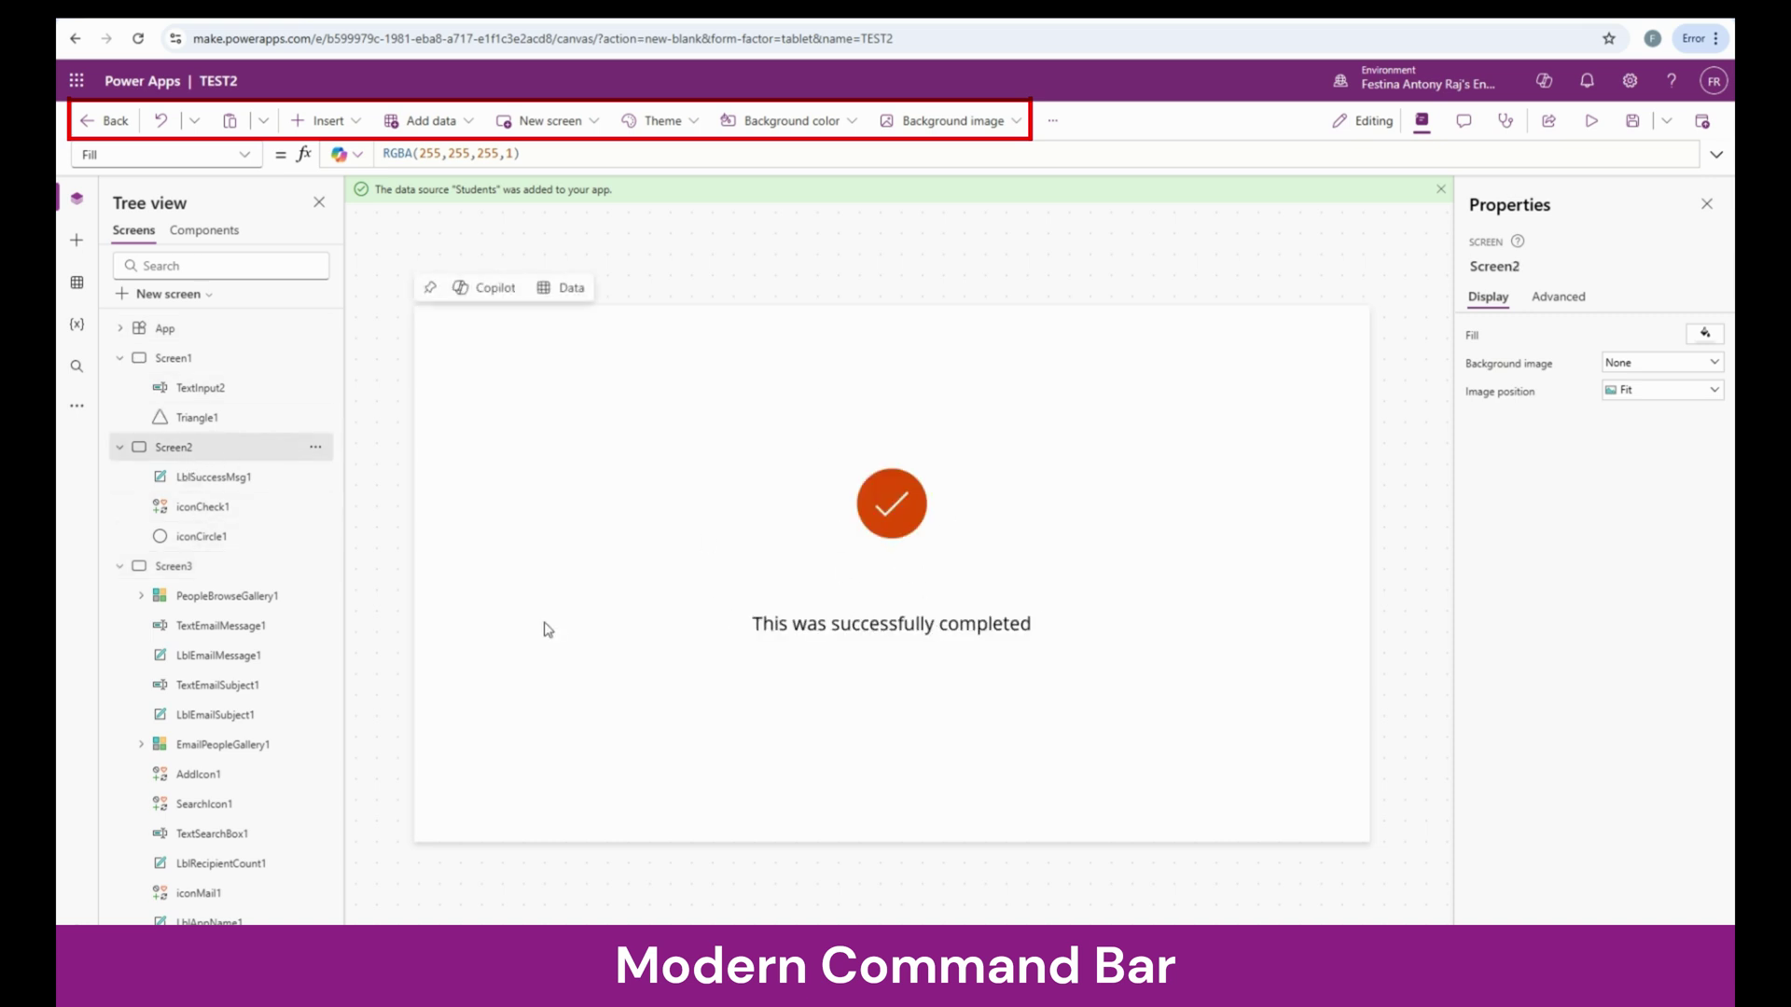
click(173, 566)
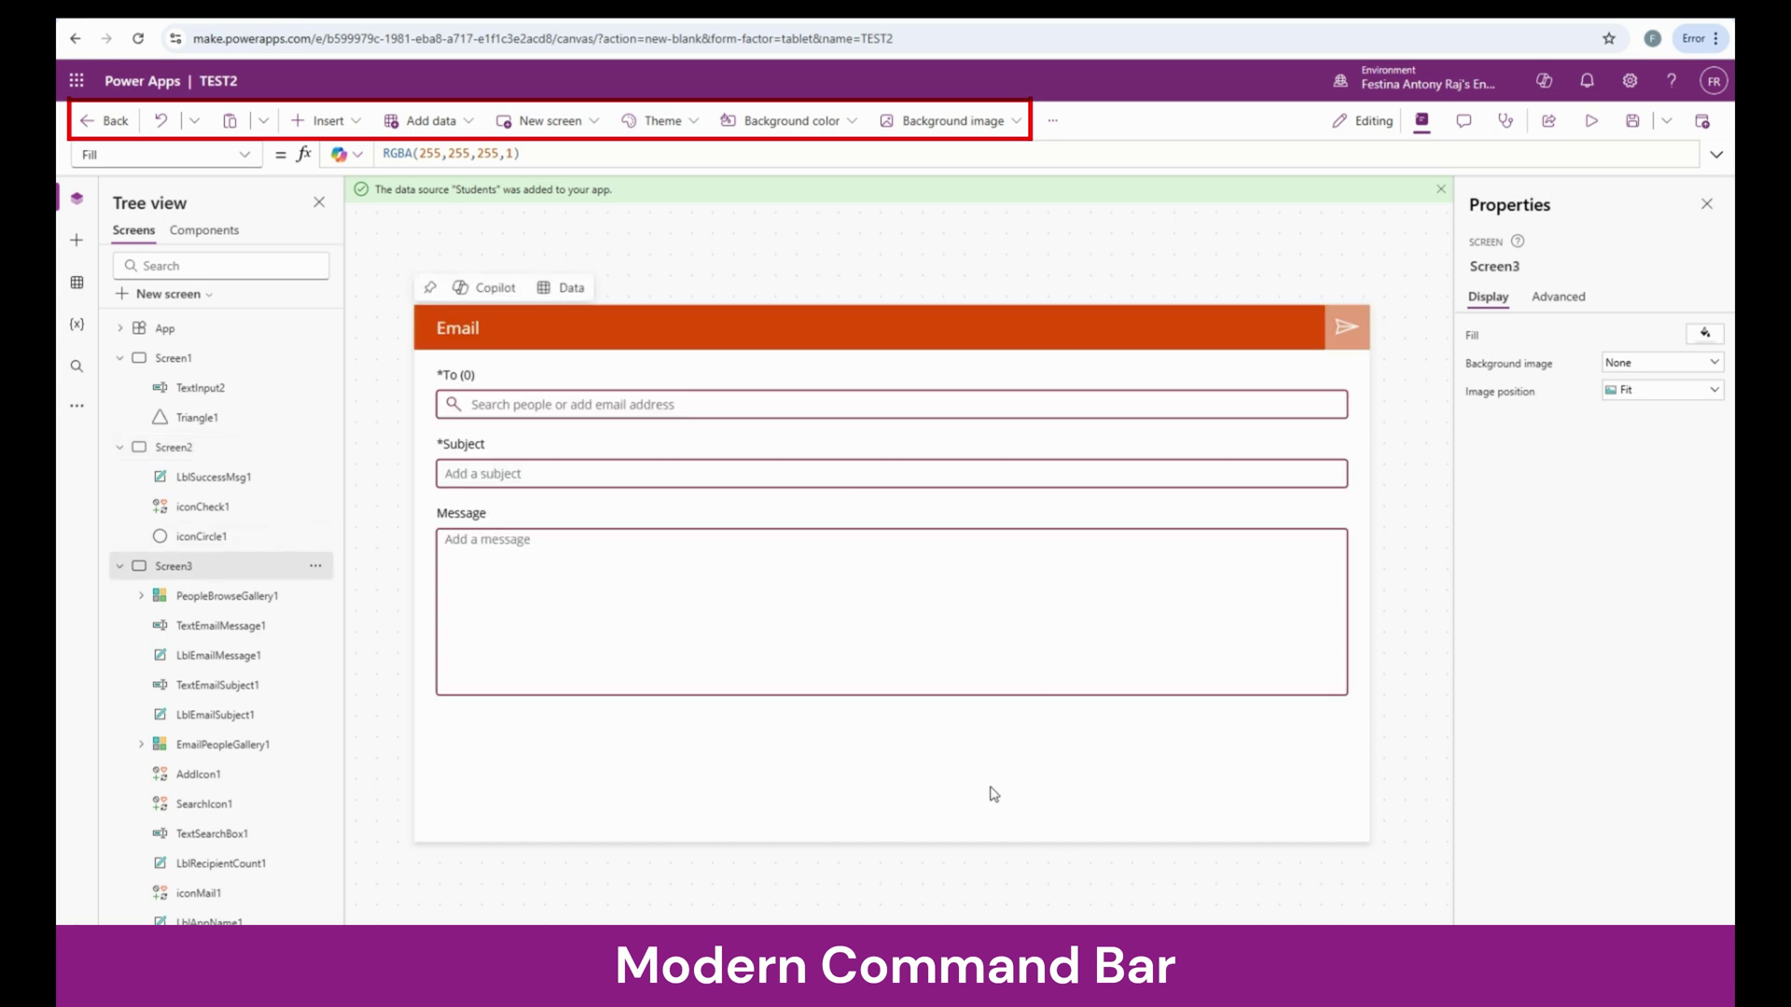
- Set the background color of Screen3 to the light orange theme shade, RGBA(253, 222, 207, 1)
click(852, 122)
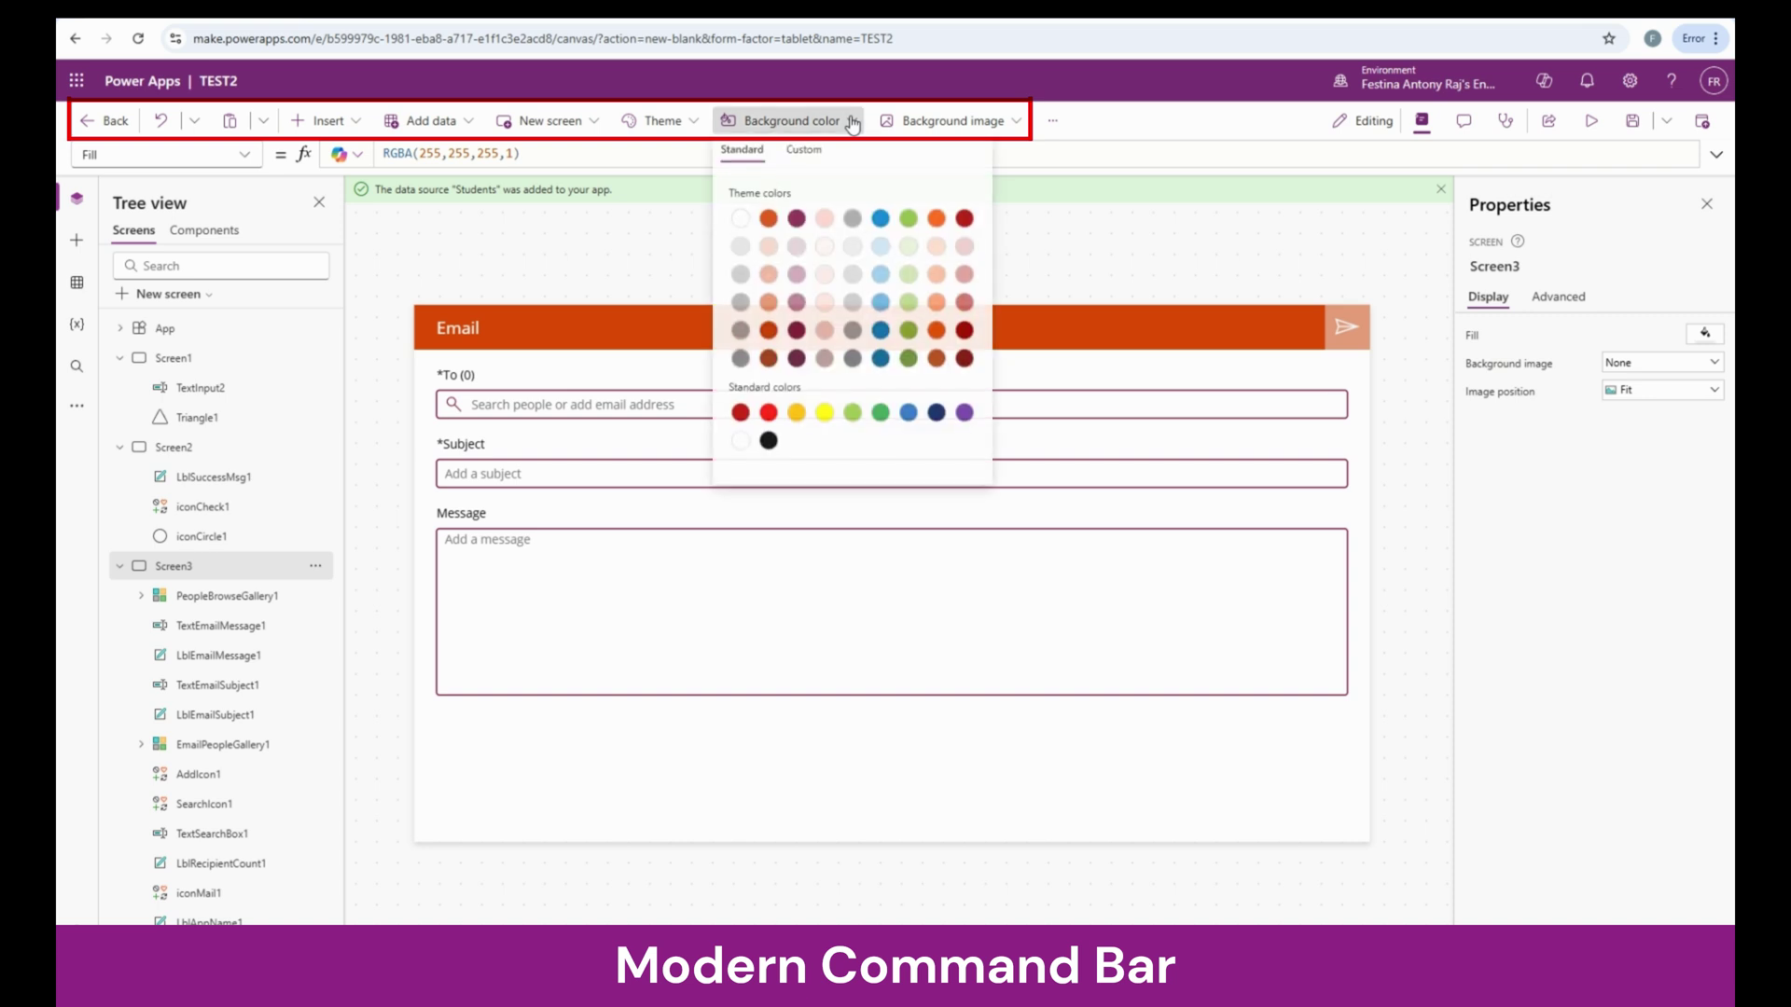
click(937, 247)
click(1102, 815)
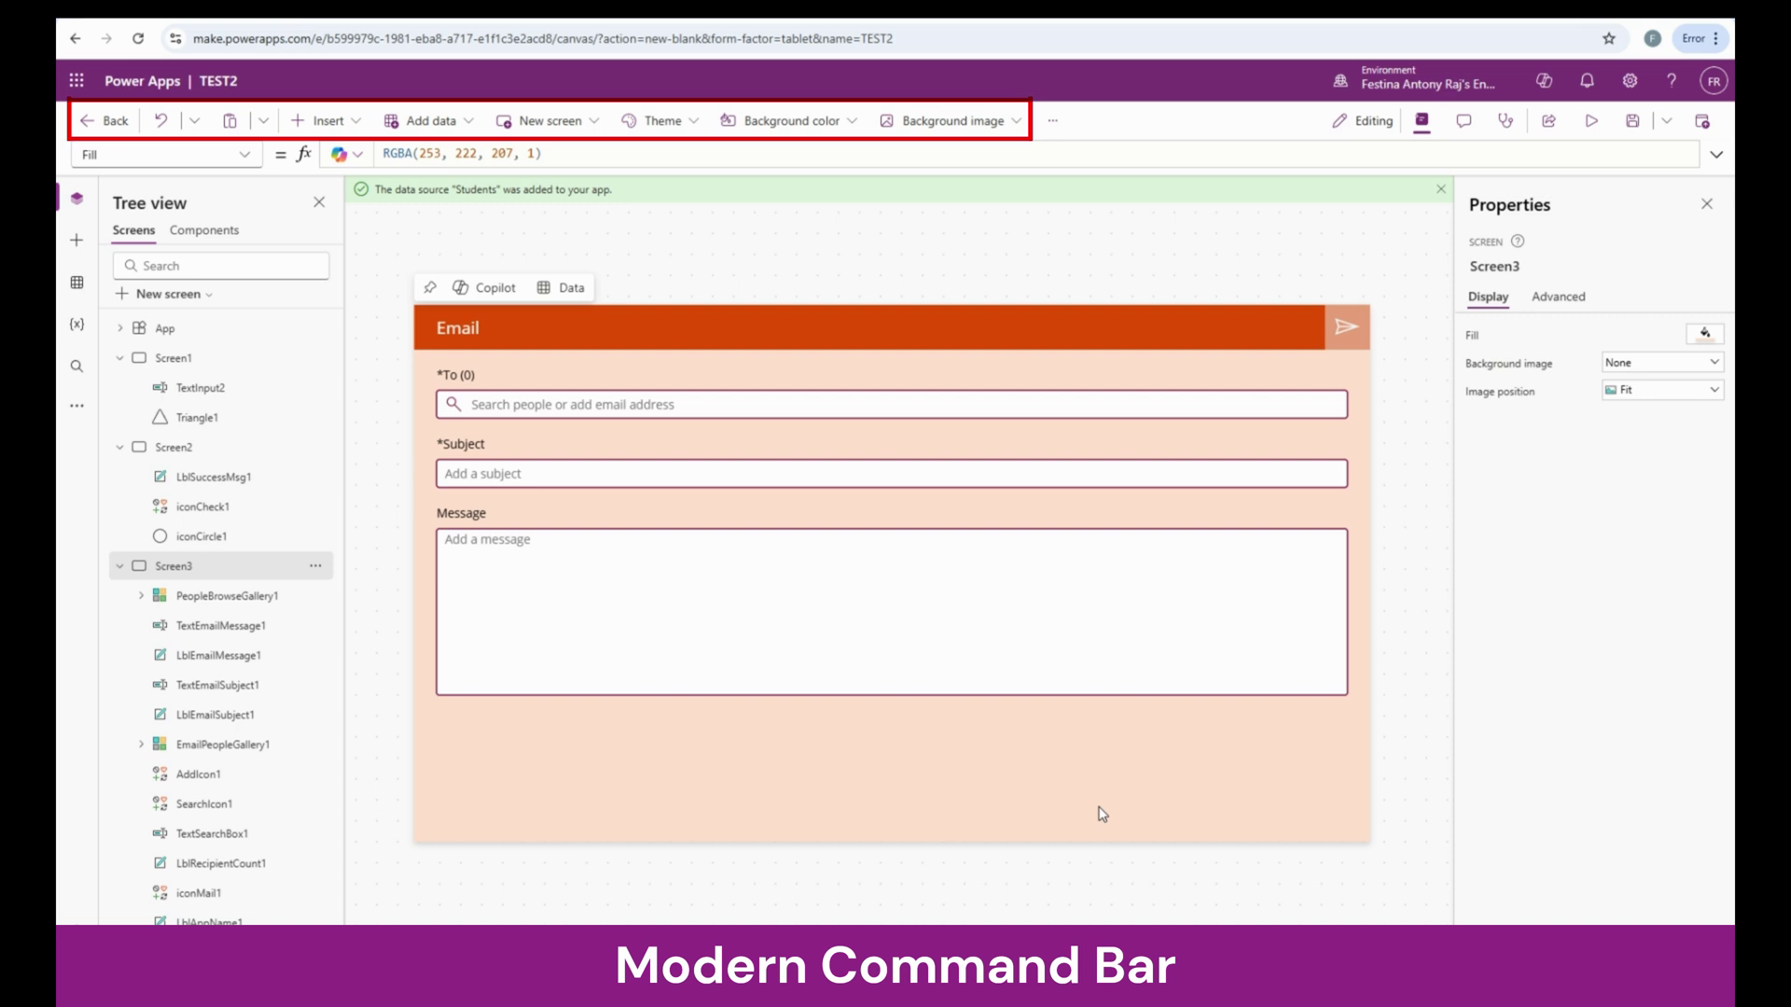
- Insert the snowy forest stock photo as the background image of Screen3 and set its image position to Fill
click(1013, 121)
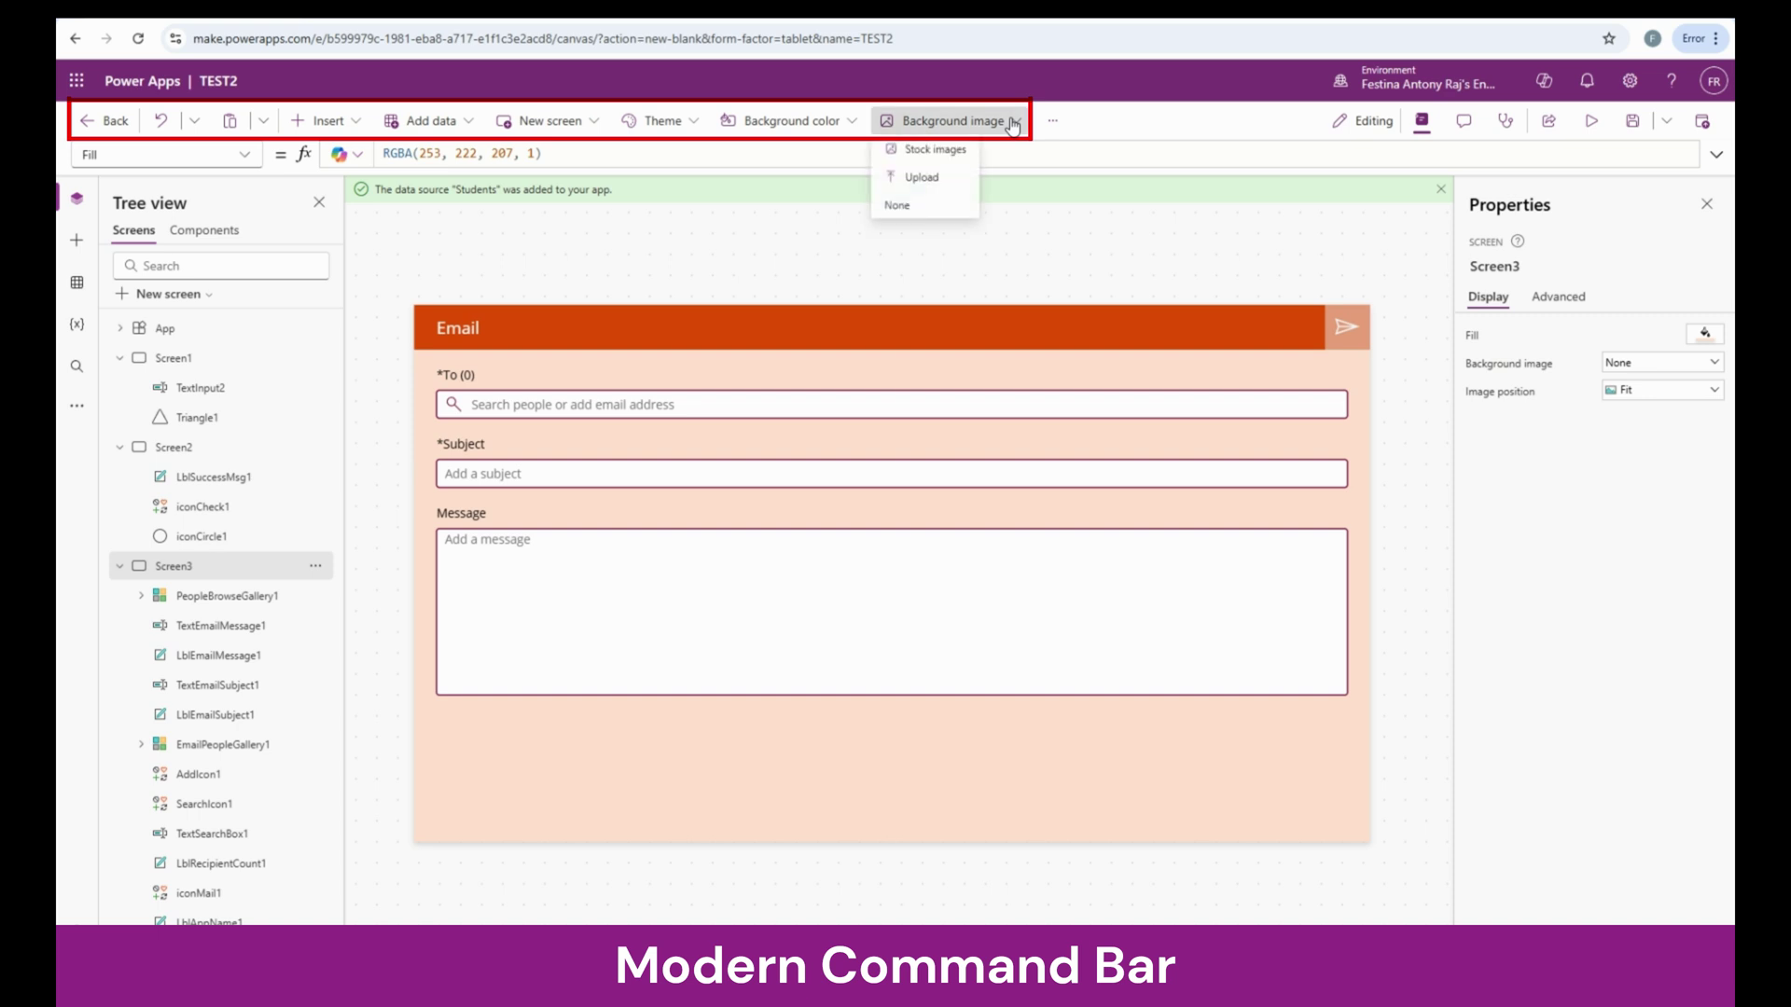
click(935, 151)
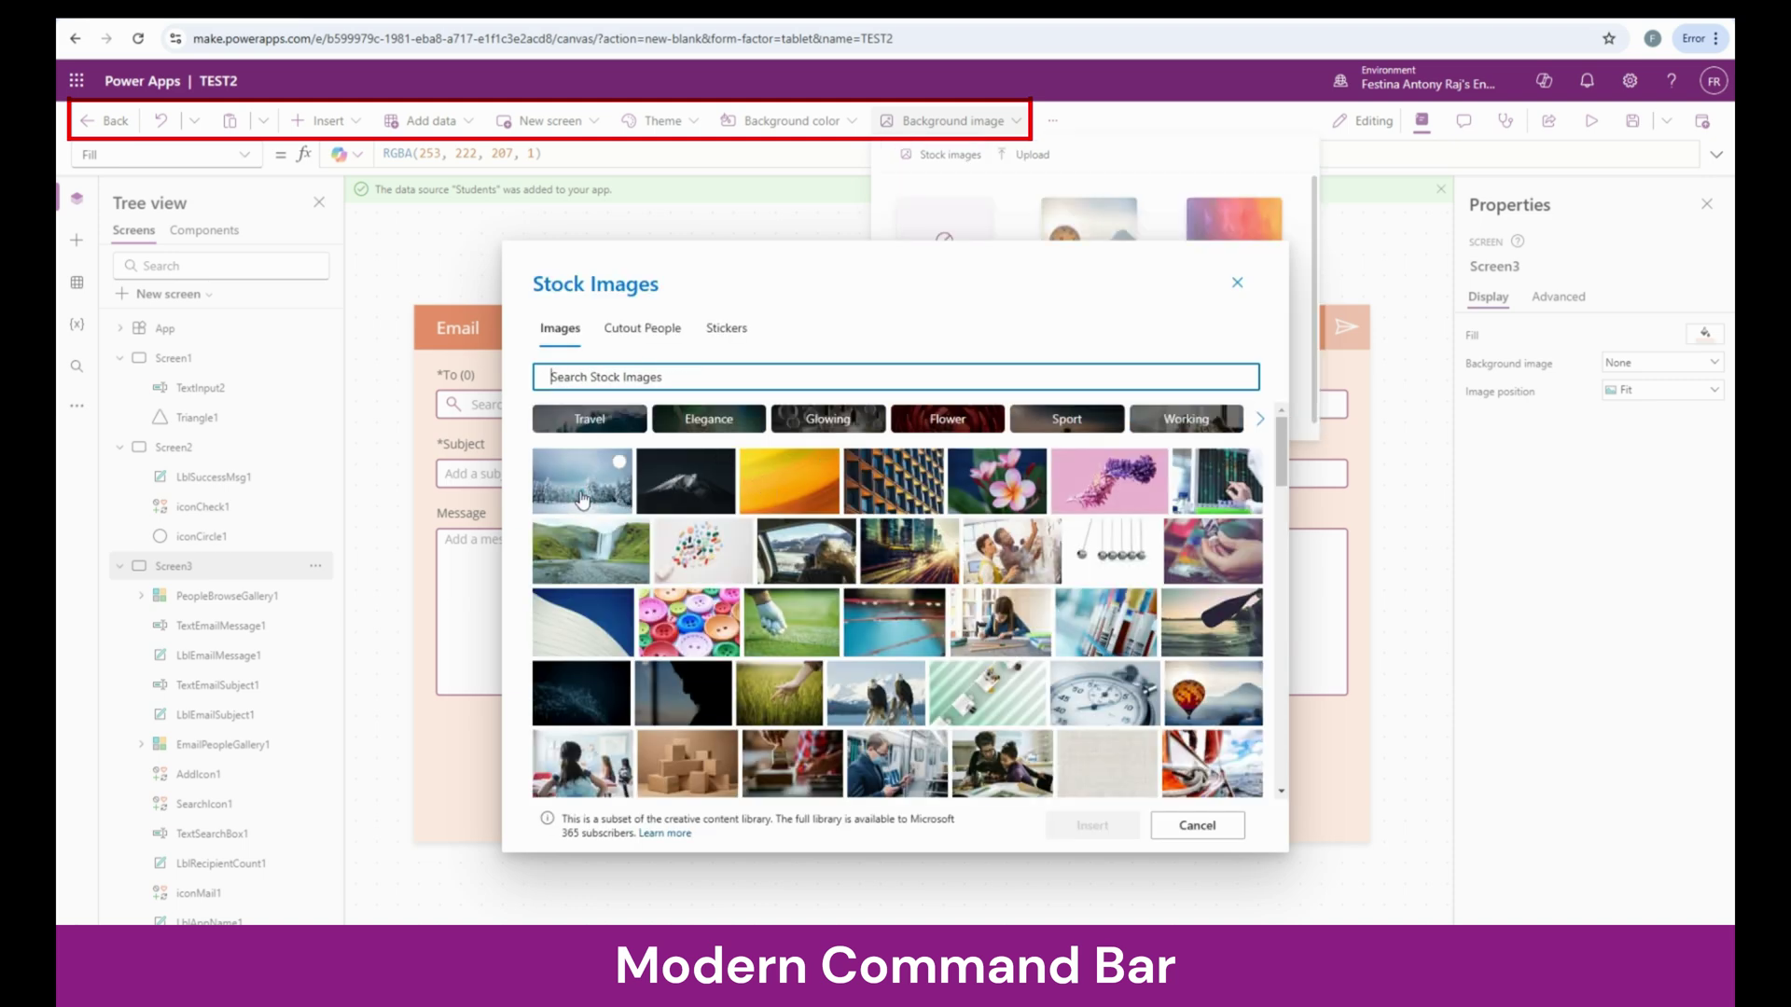
click(603, 499)
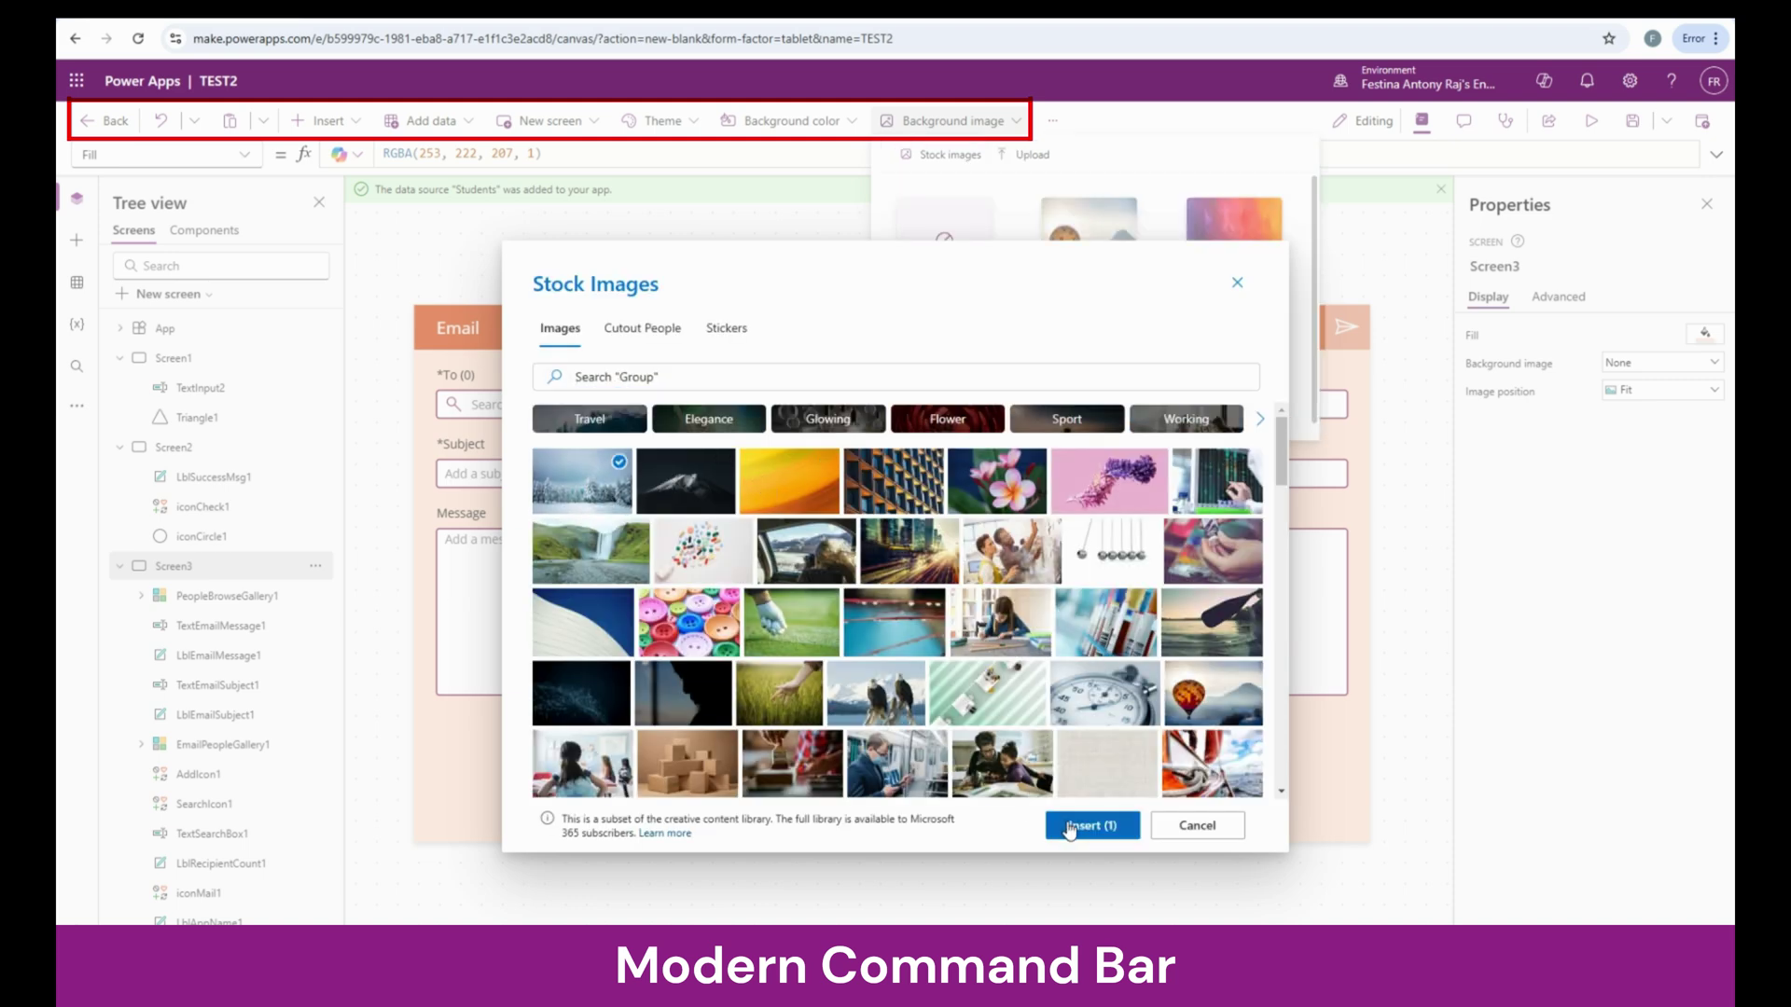
click(1070, 827)
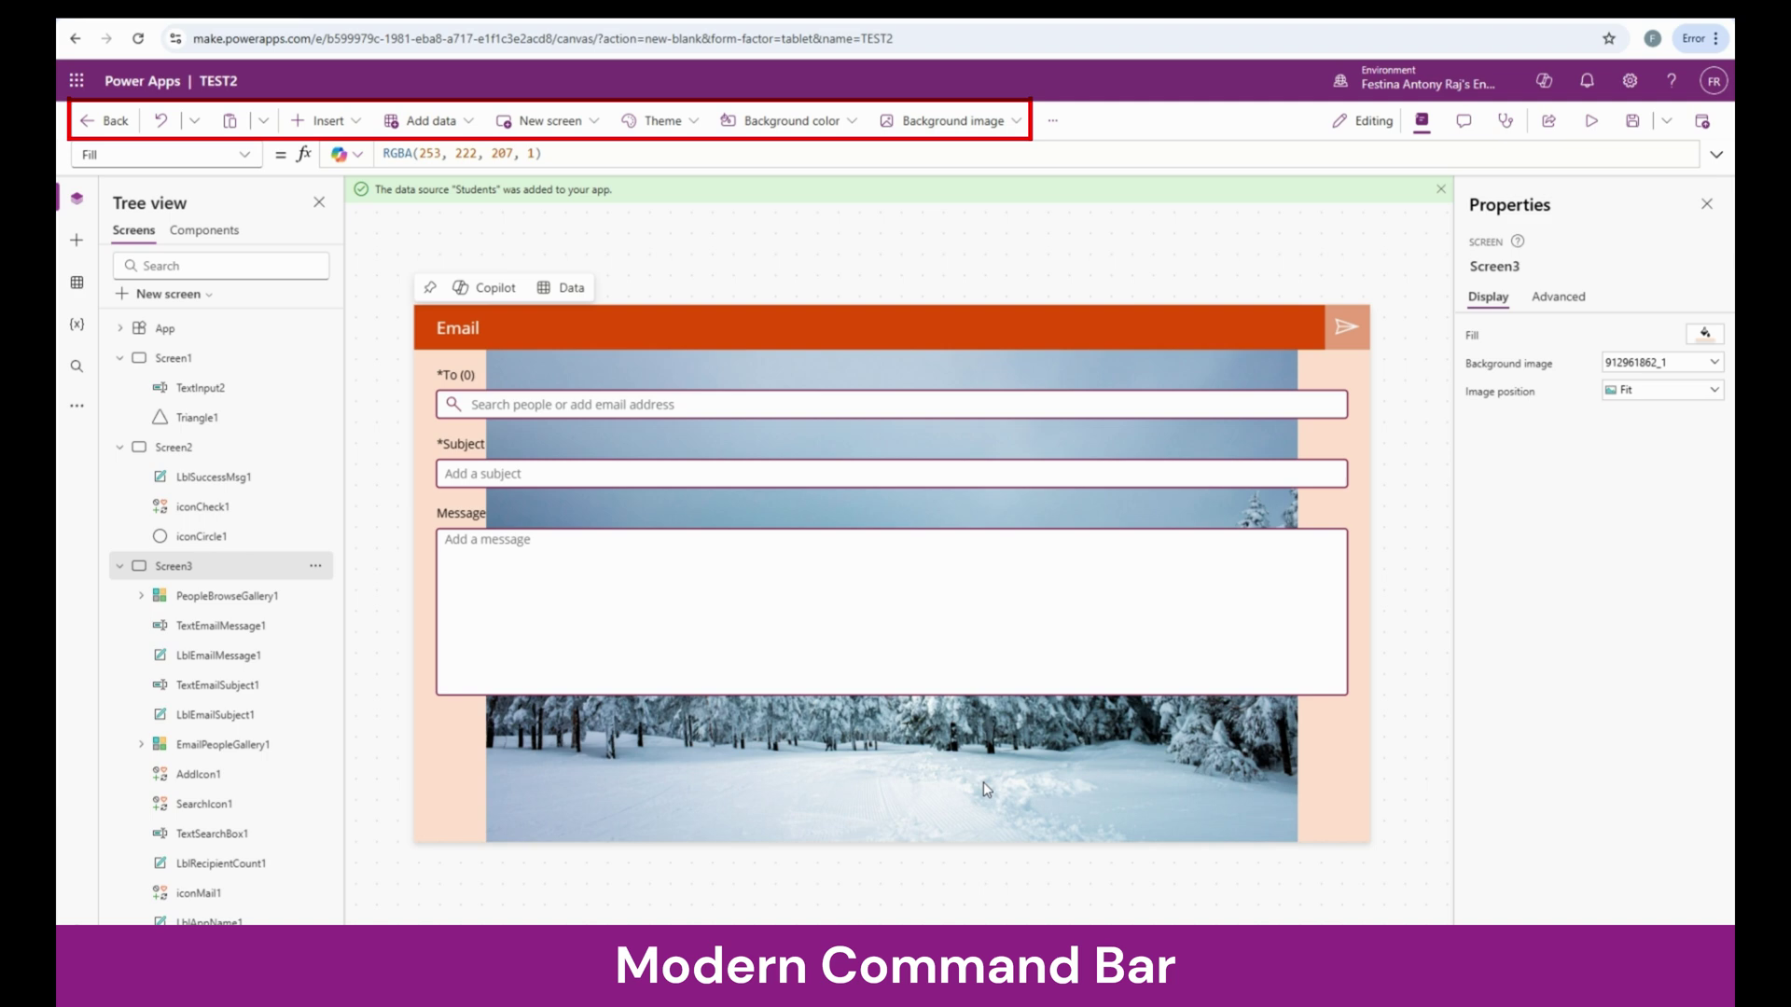
click(1672, 401)
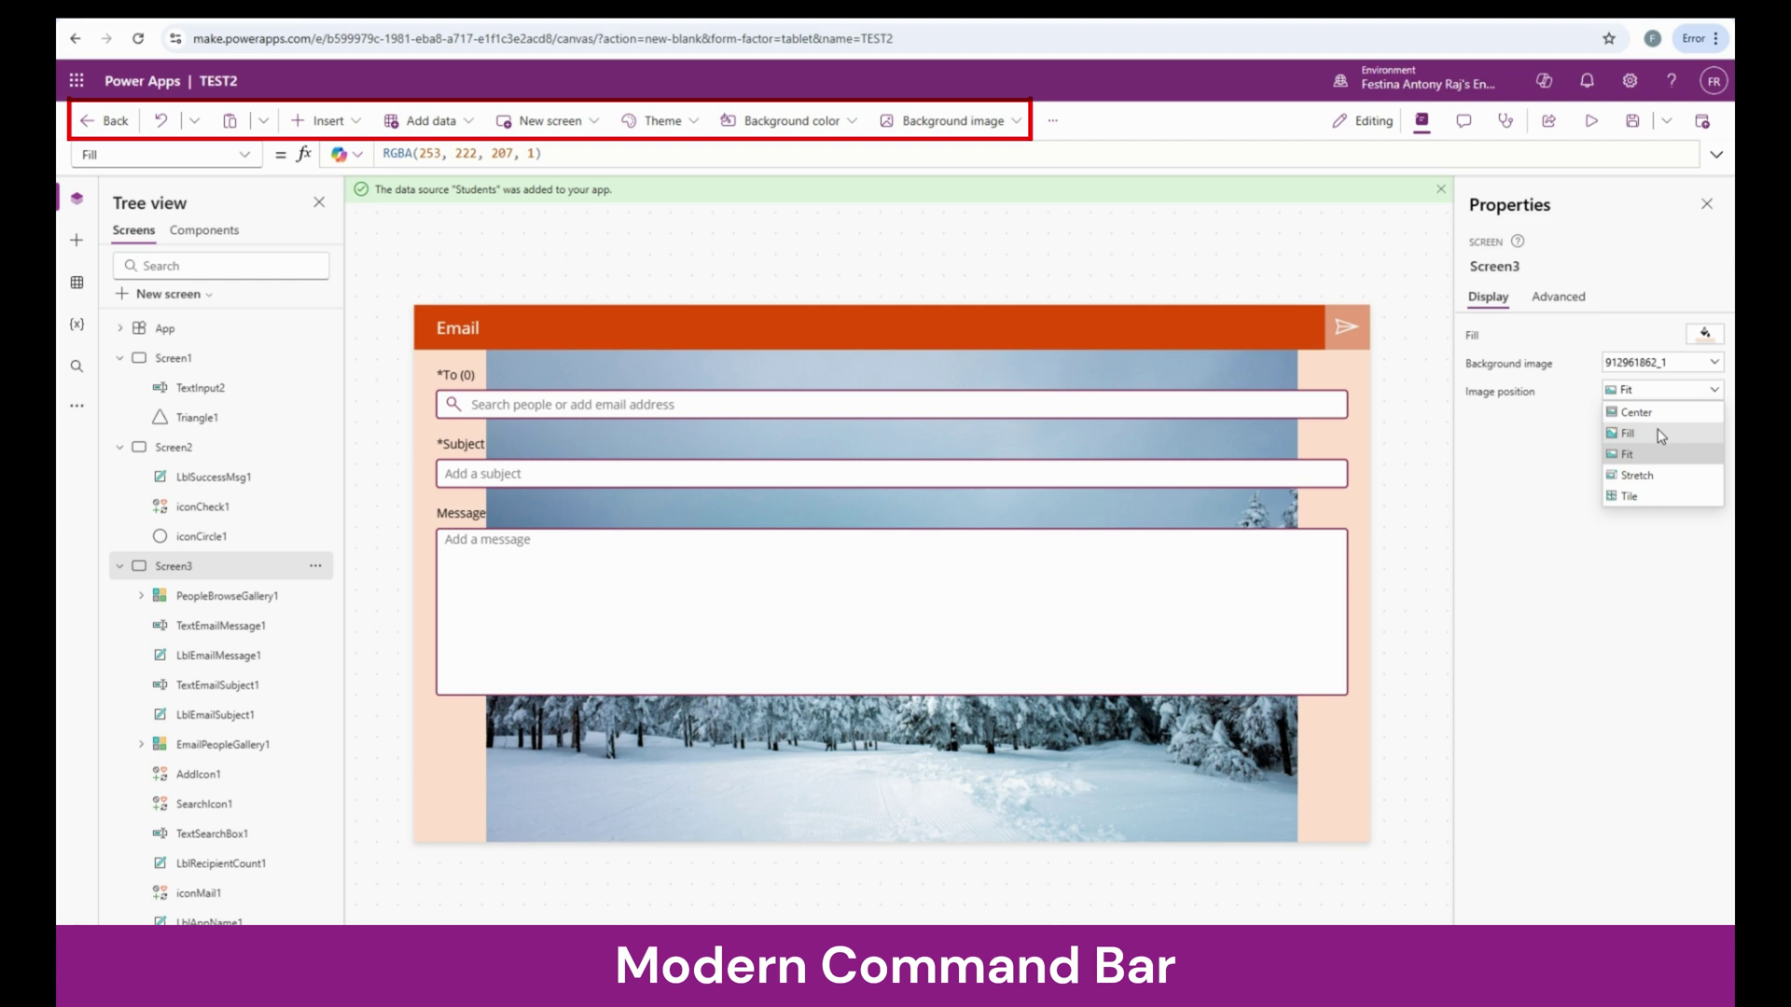
click(1660, 435)
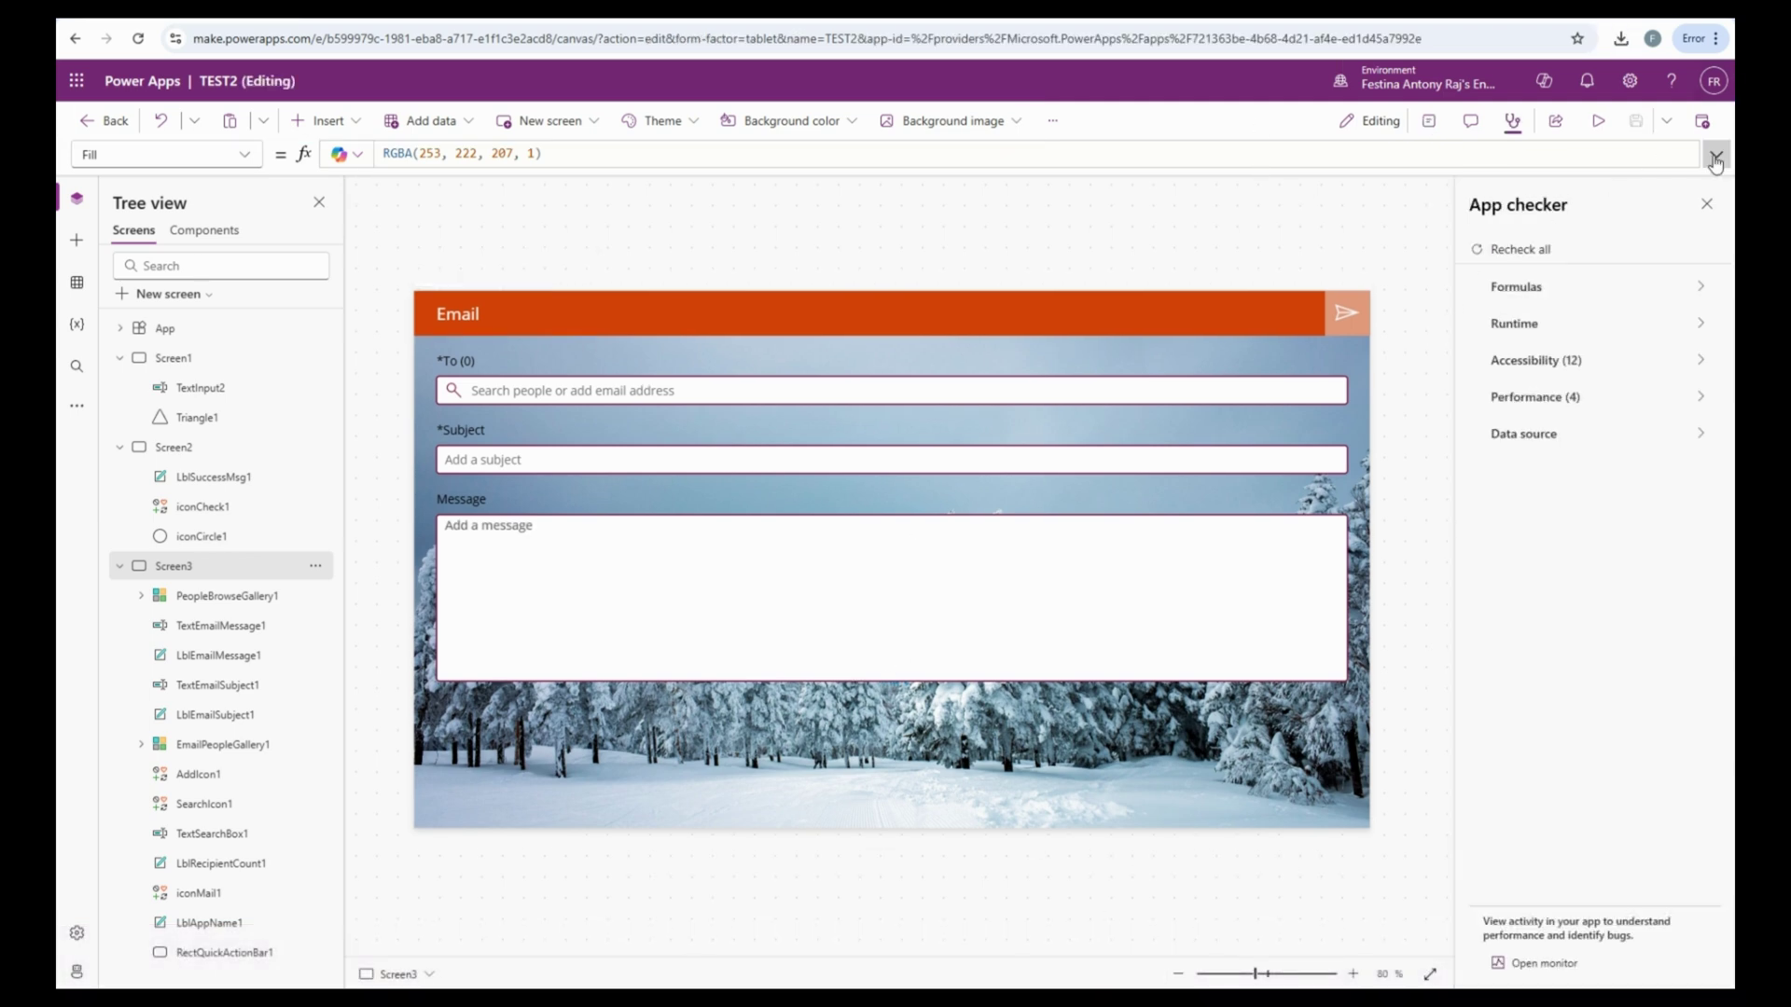
- Post a new comment reading "Test" on Screen3
click(1472, 127)
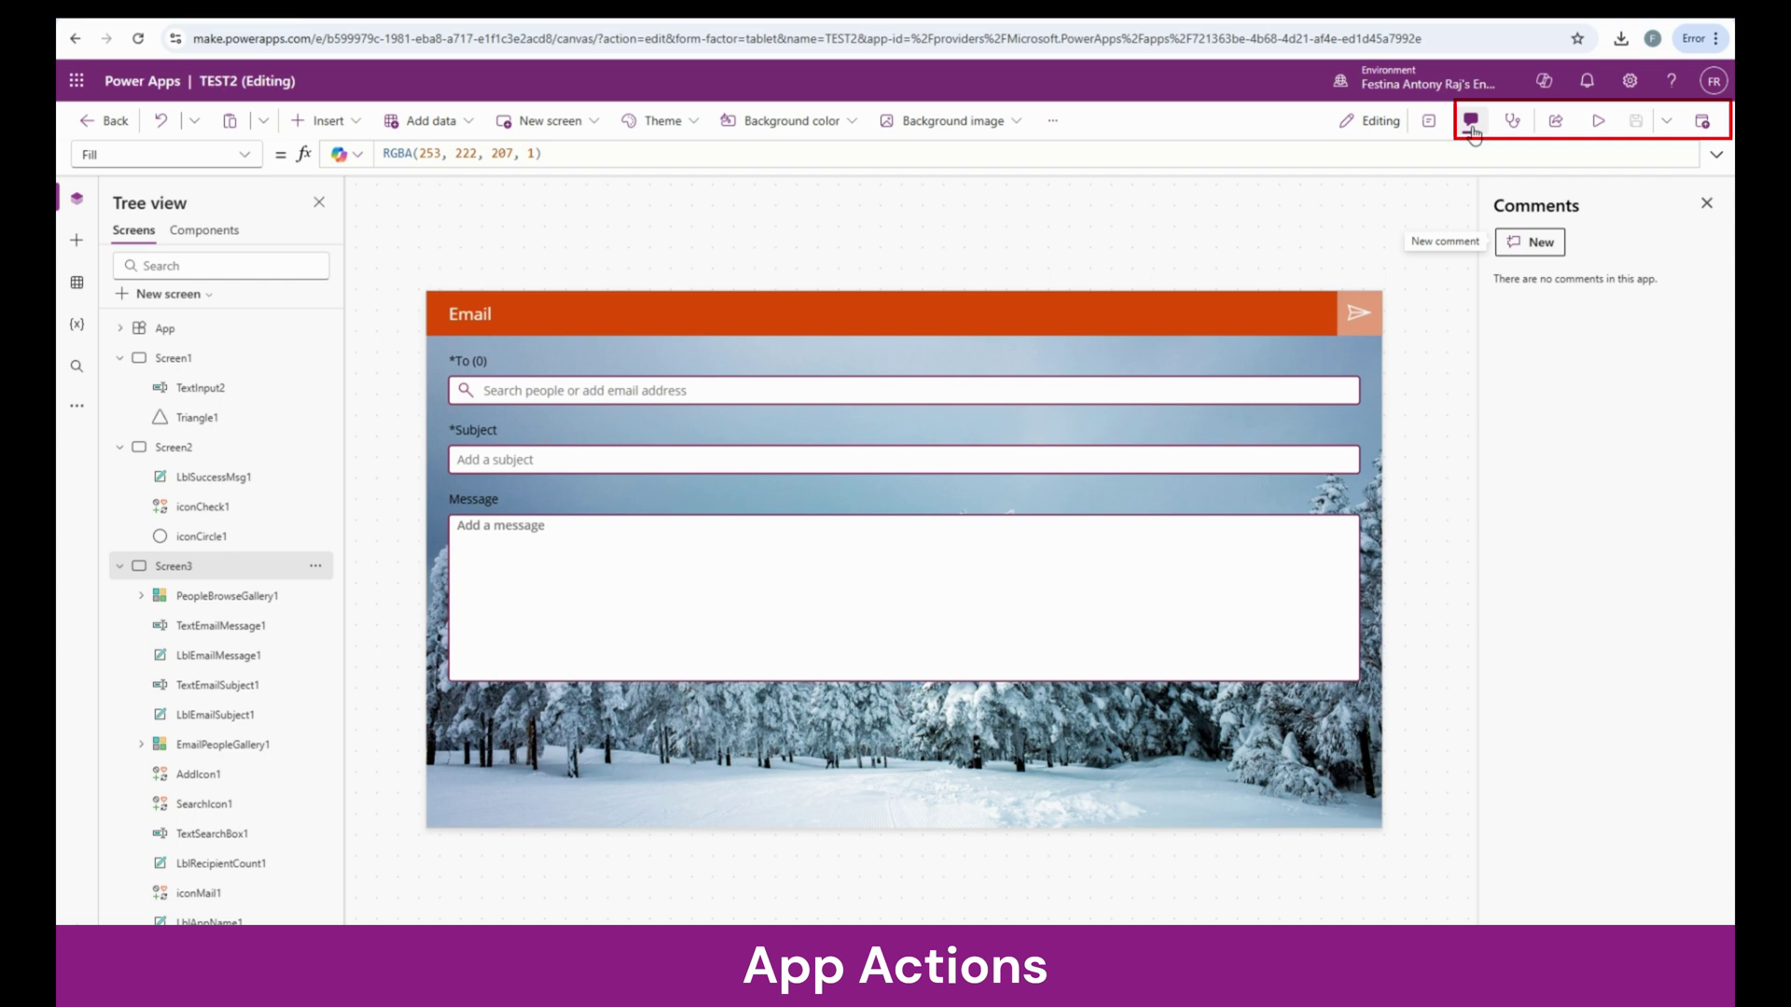
click(1541, 245)
text(Test)
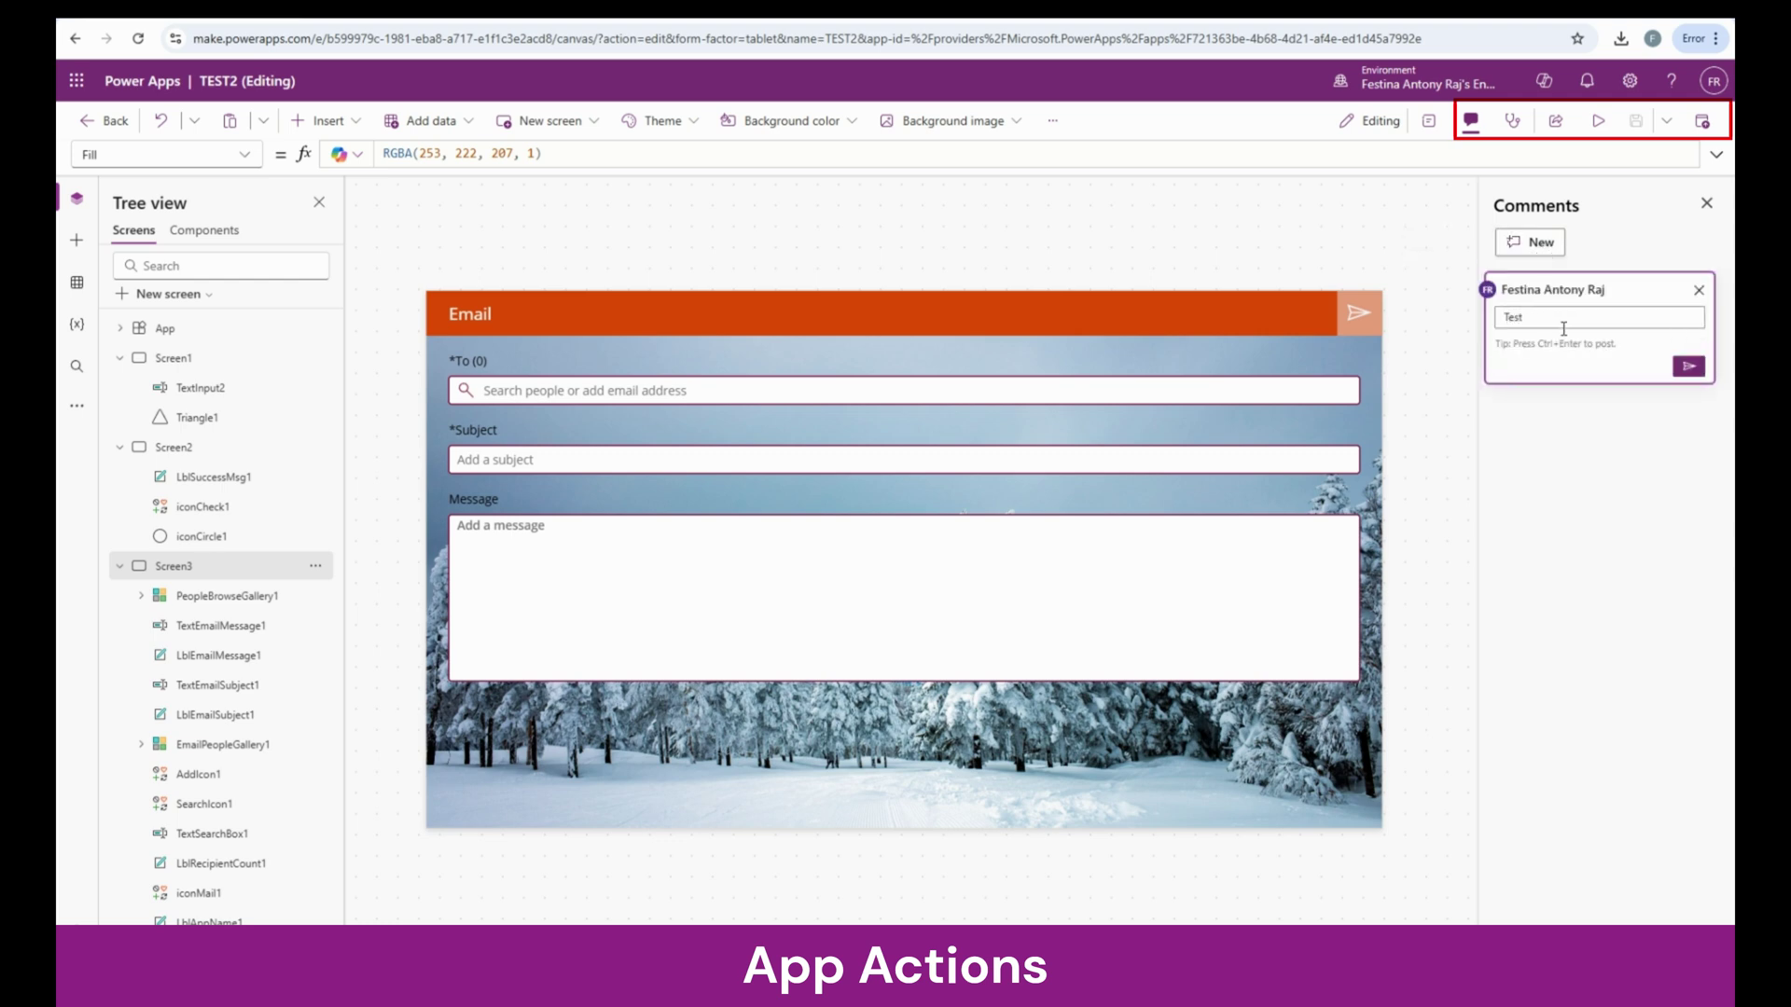
click(1688, 366)
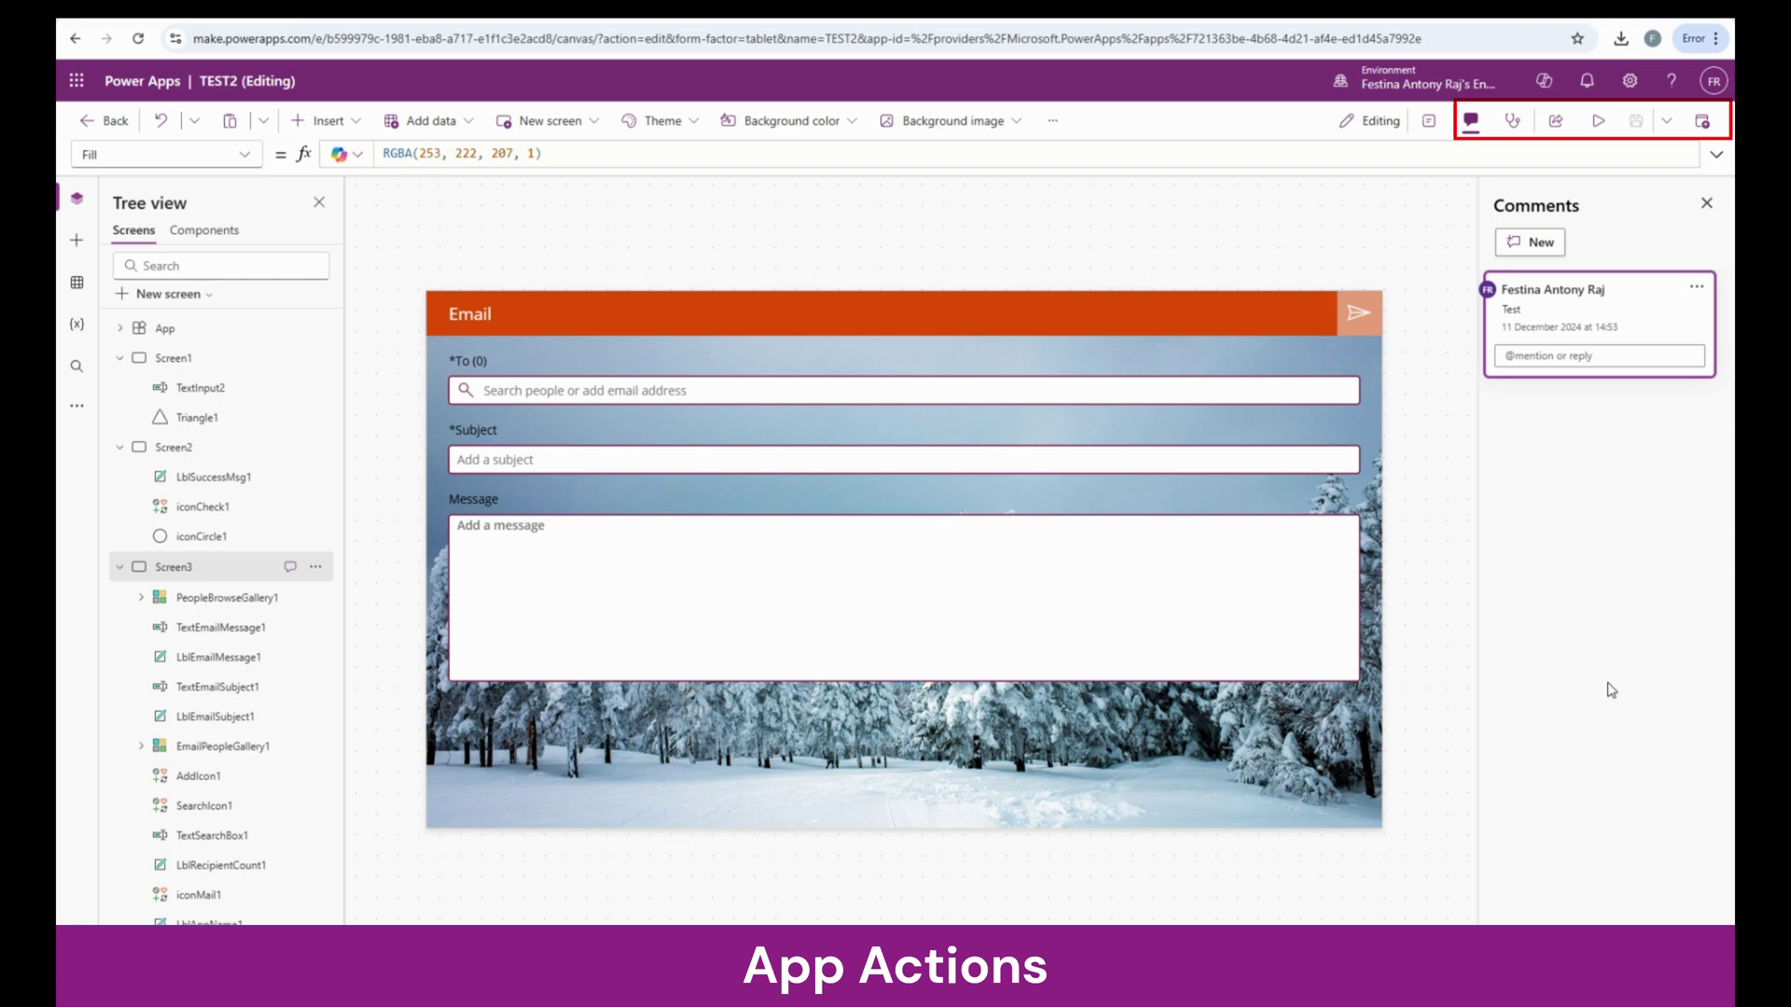
- Run the App checker and review the performance warnings by type, including unused variables and unused media files
click(1514, 122)
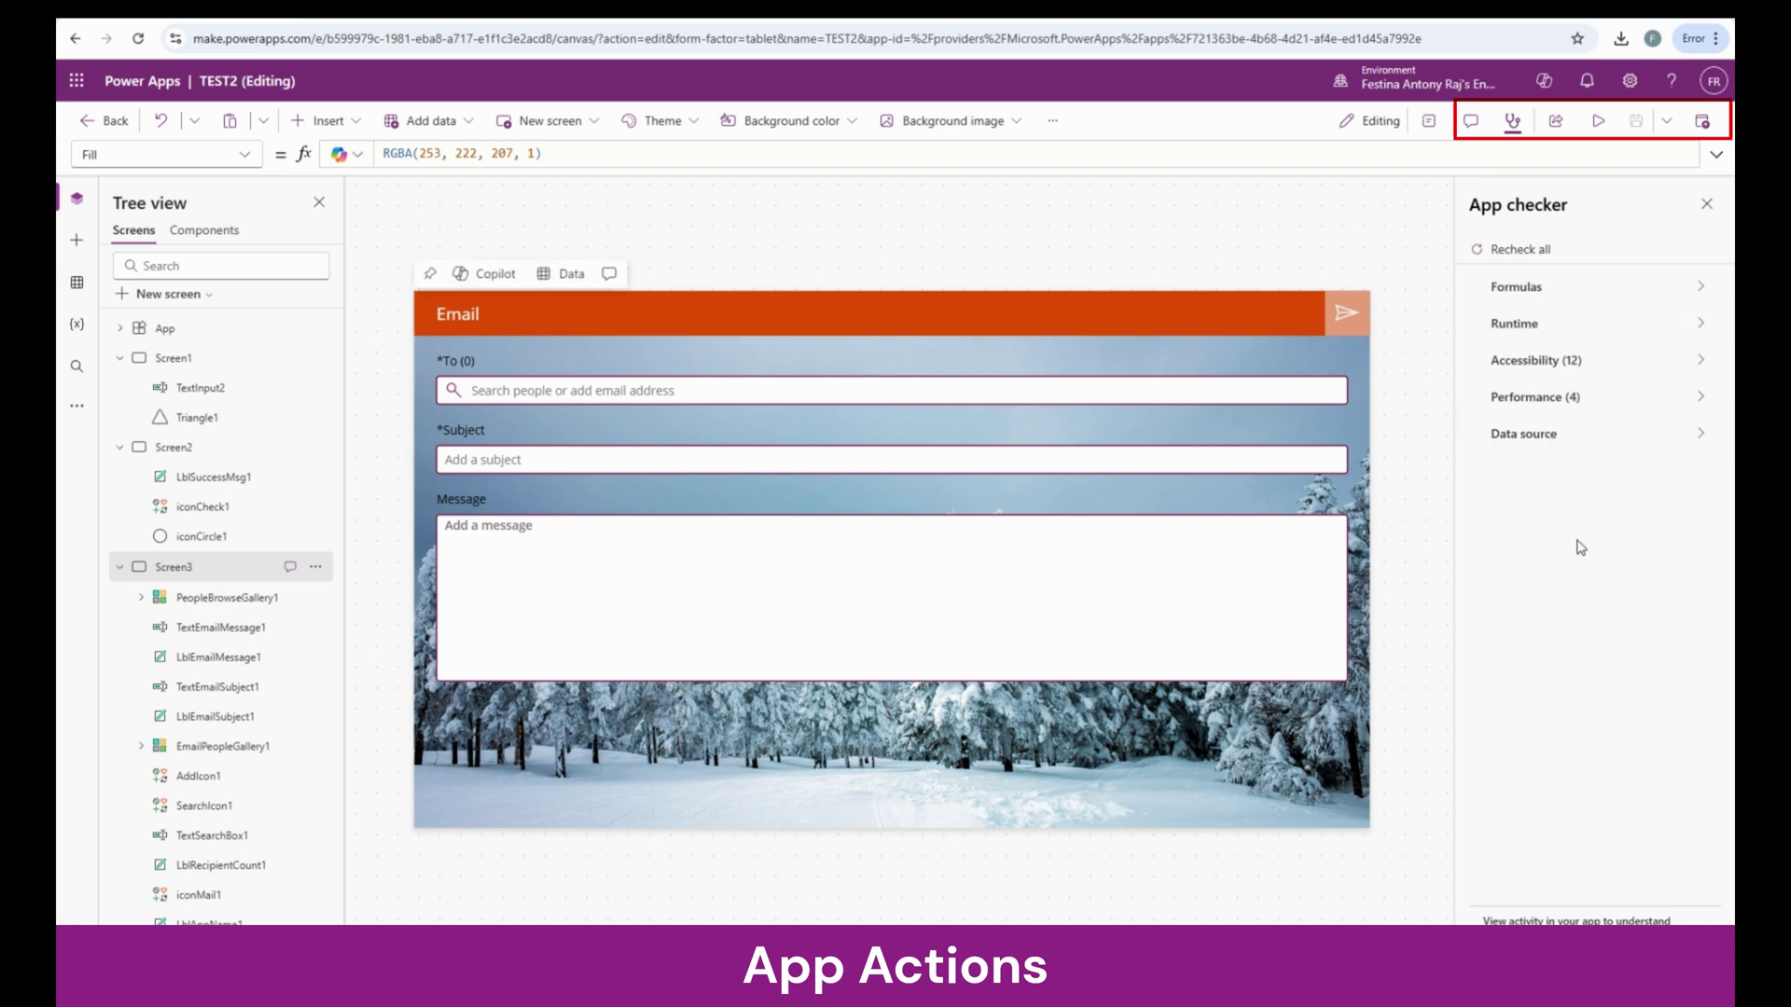
click(1702, 409)
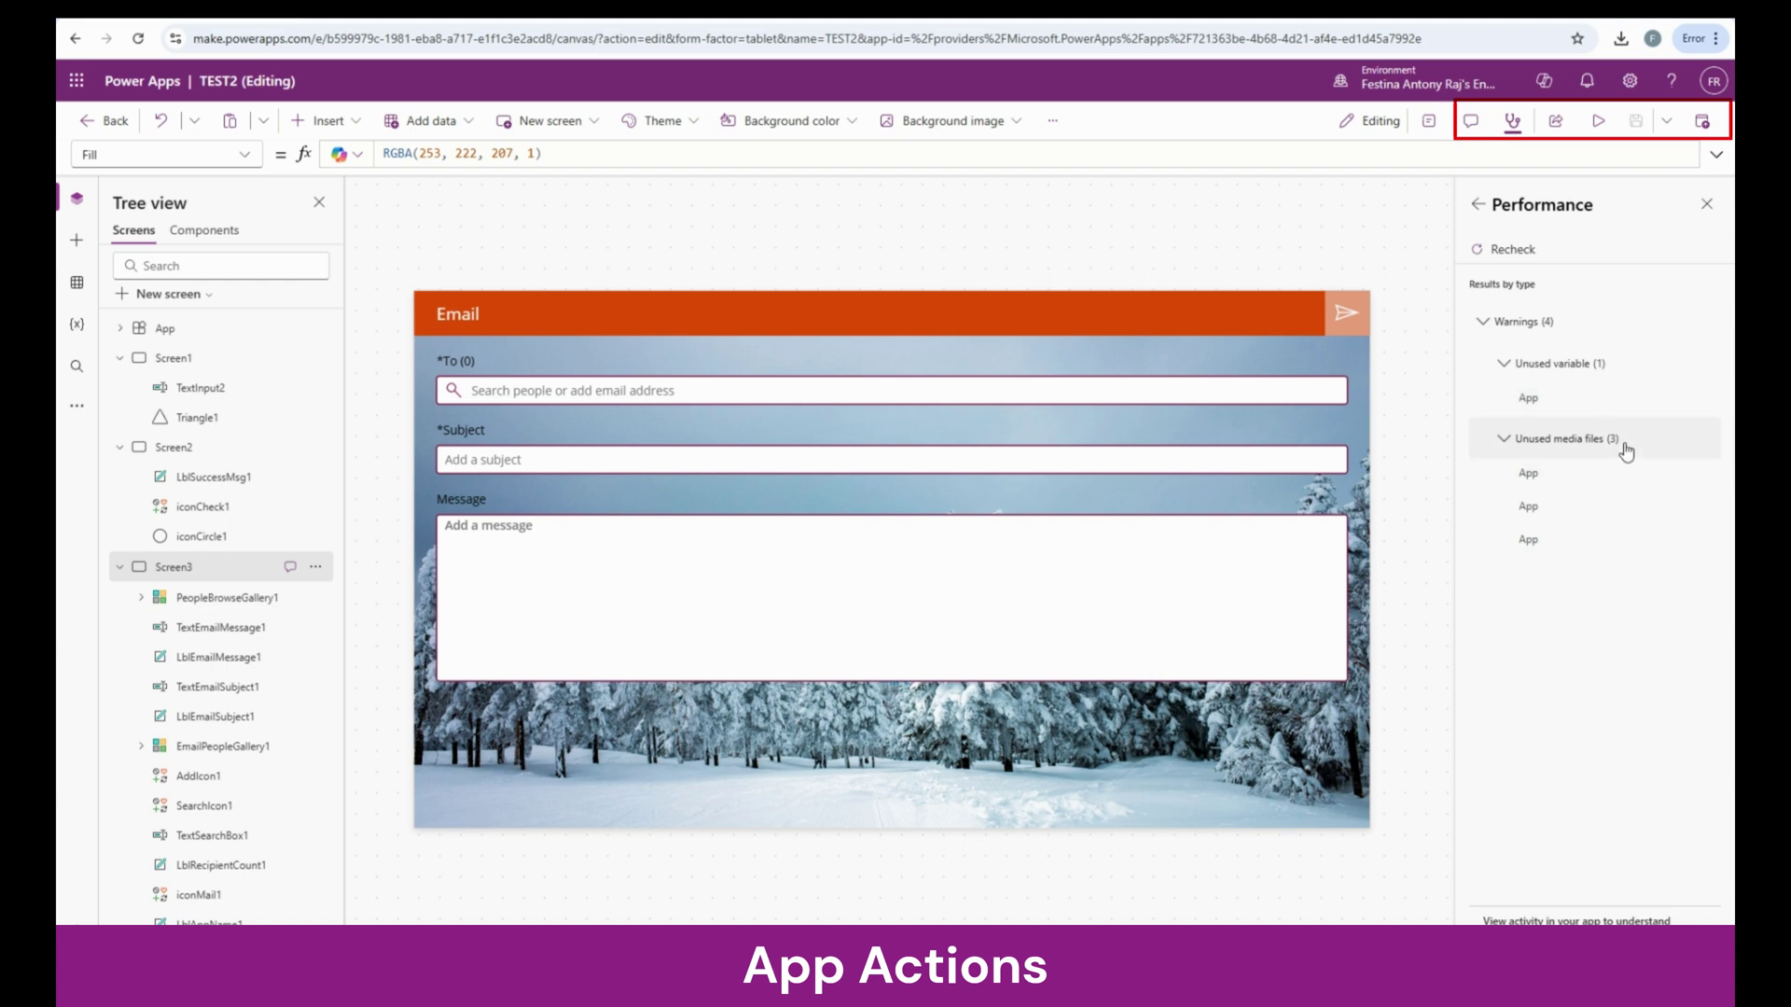
click(1477, 204)
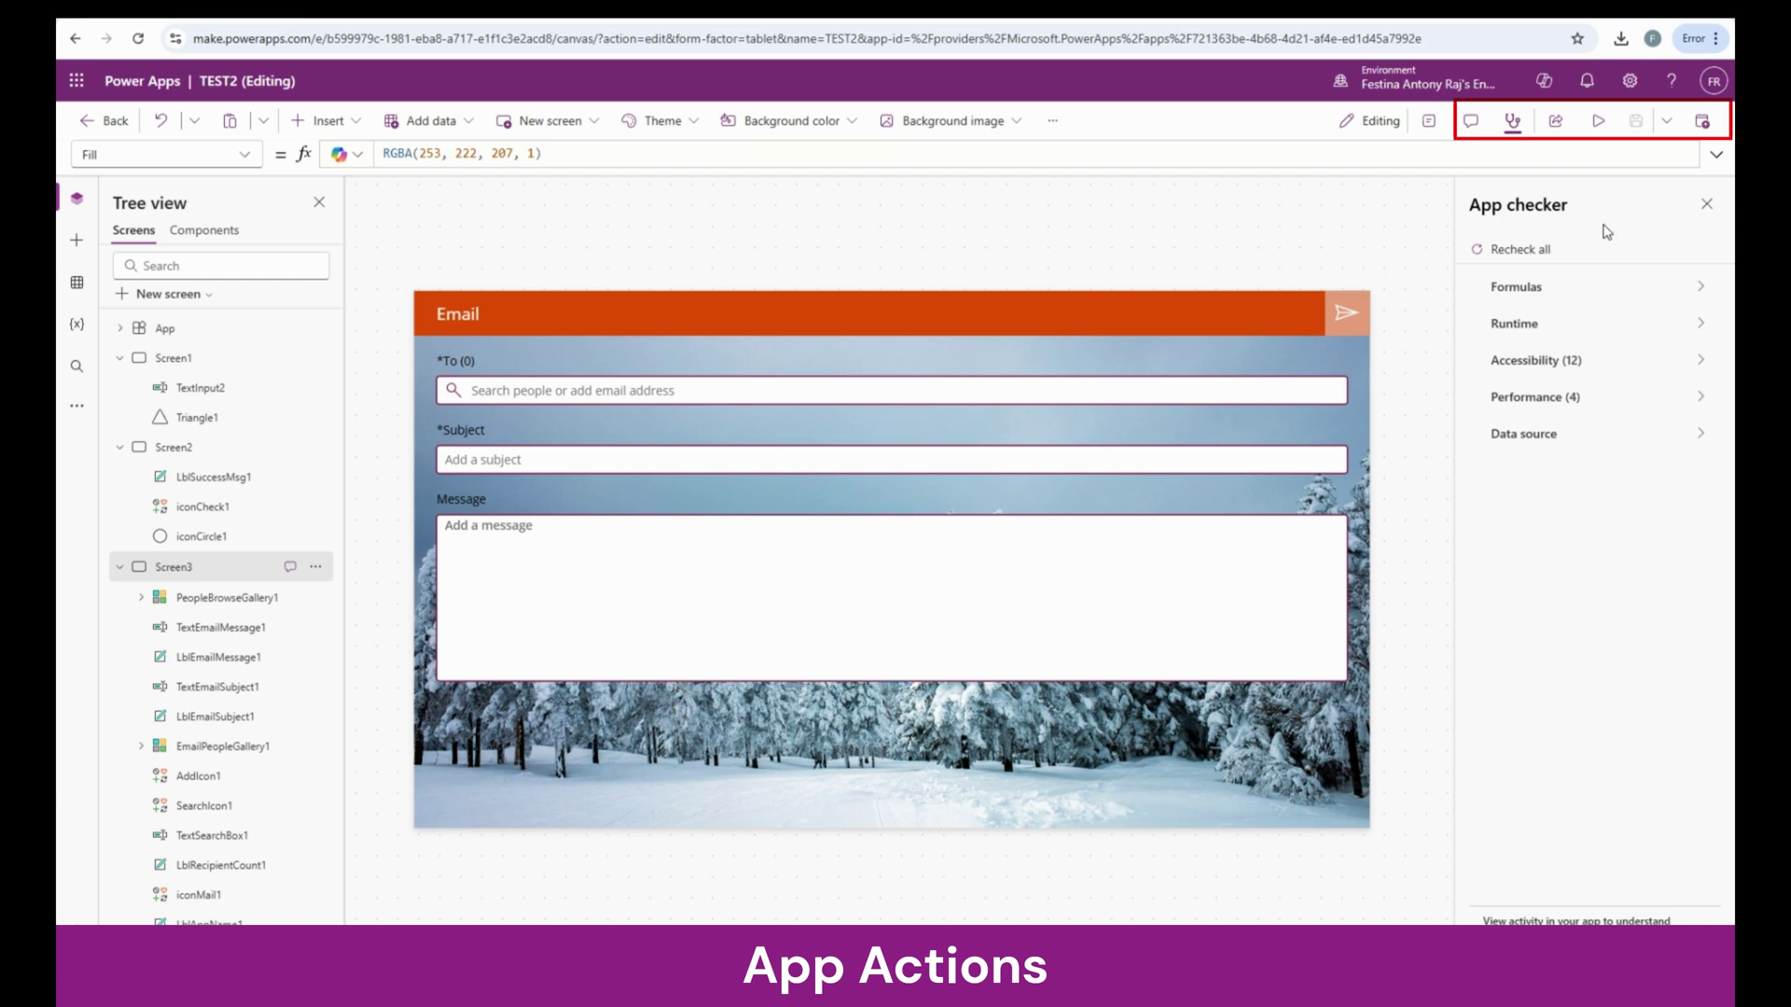
- Review the access levels for sharing TEST2 and share the app with the recipient's name as a User
click(1556, 123)
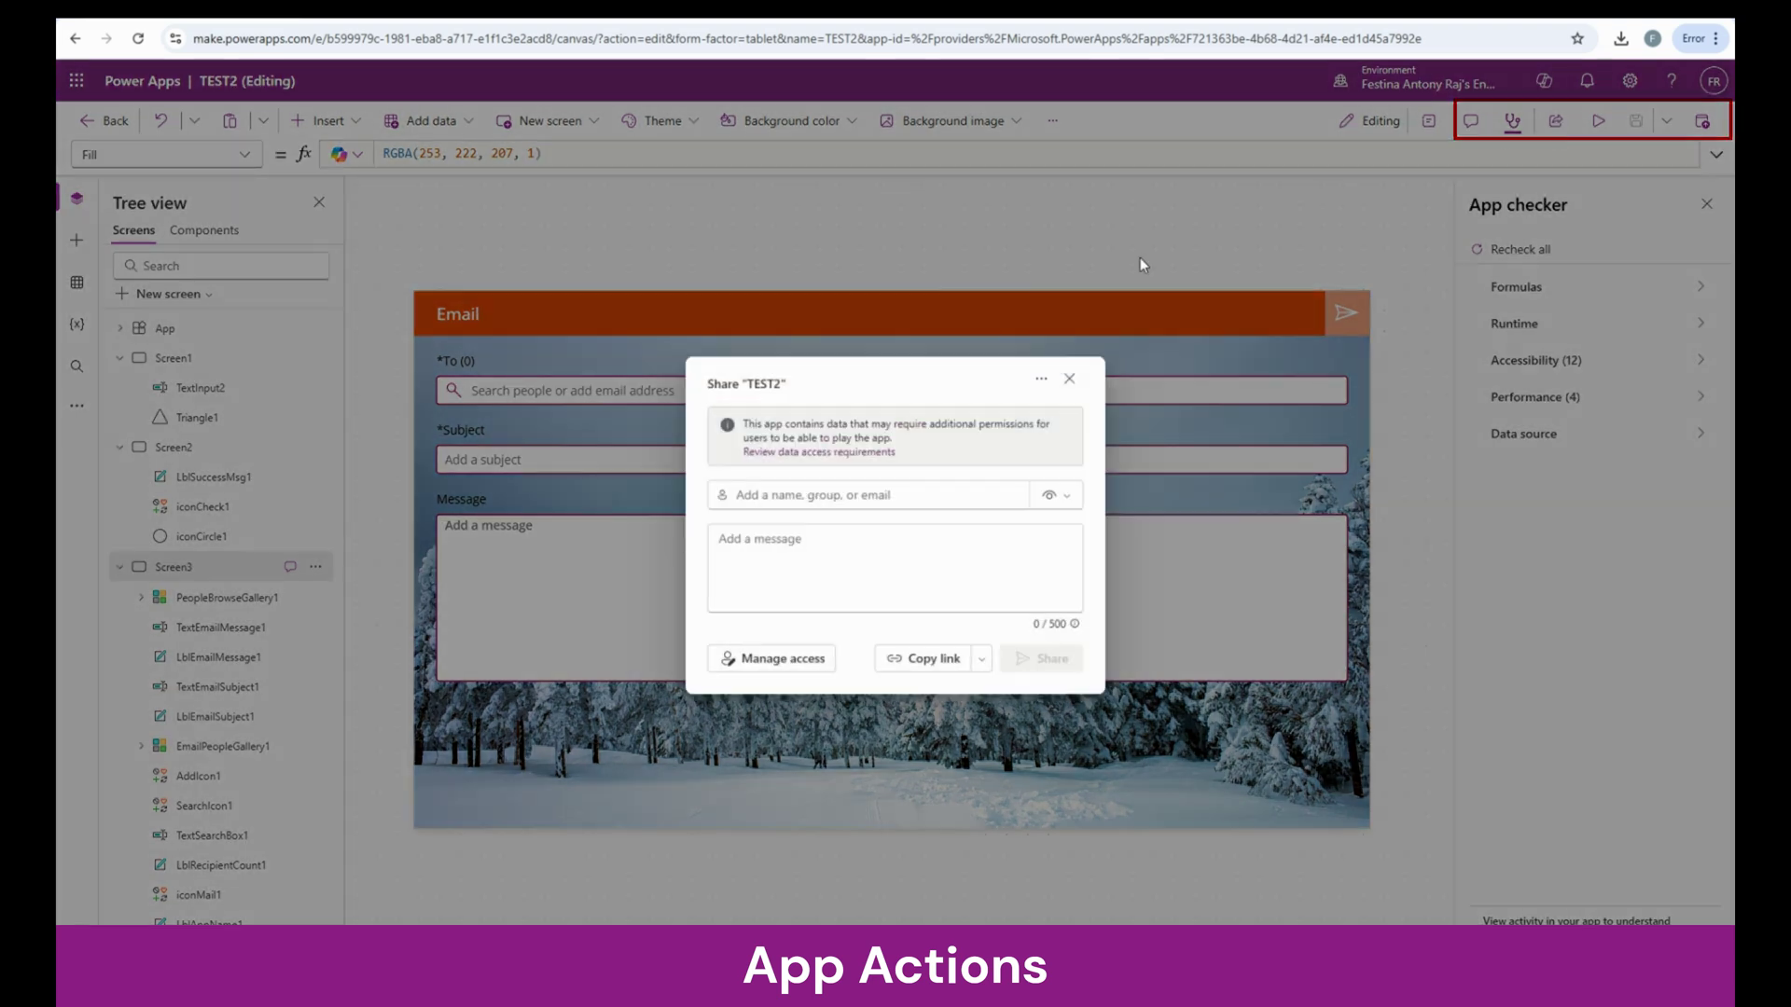
click(1067, 495)
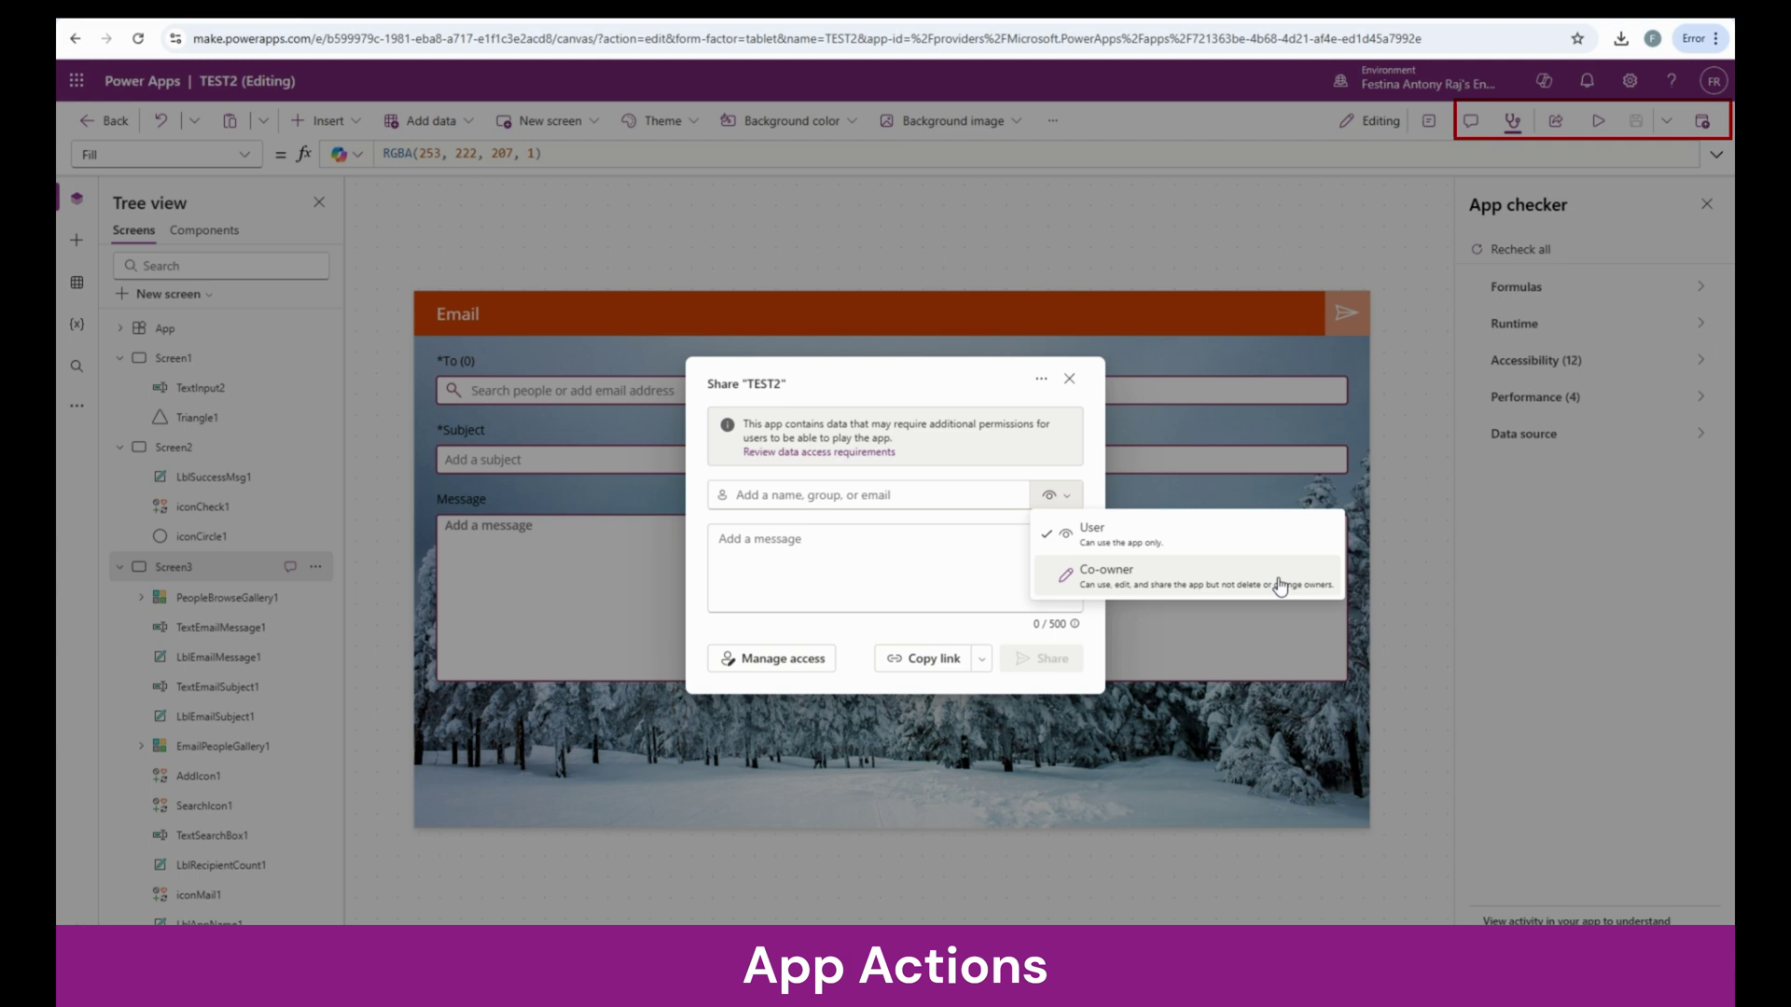
click(896, 499)
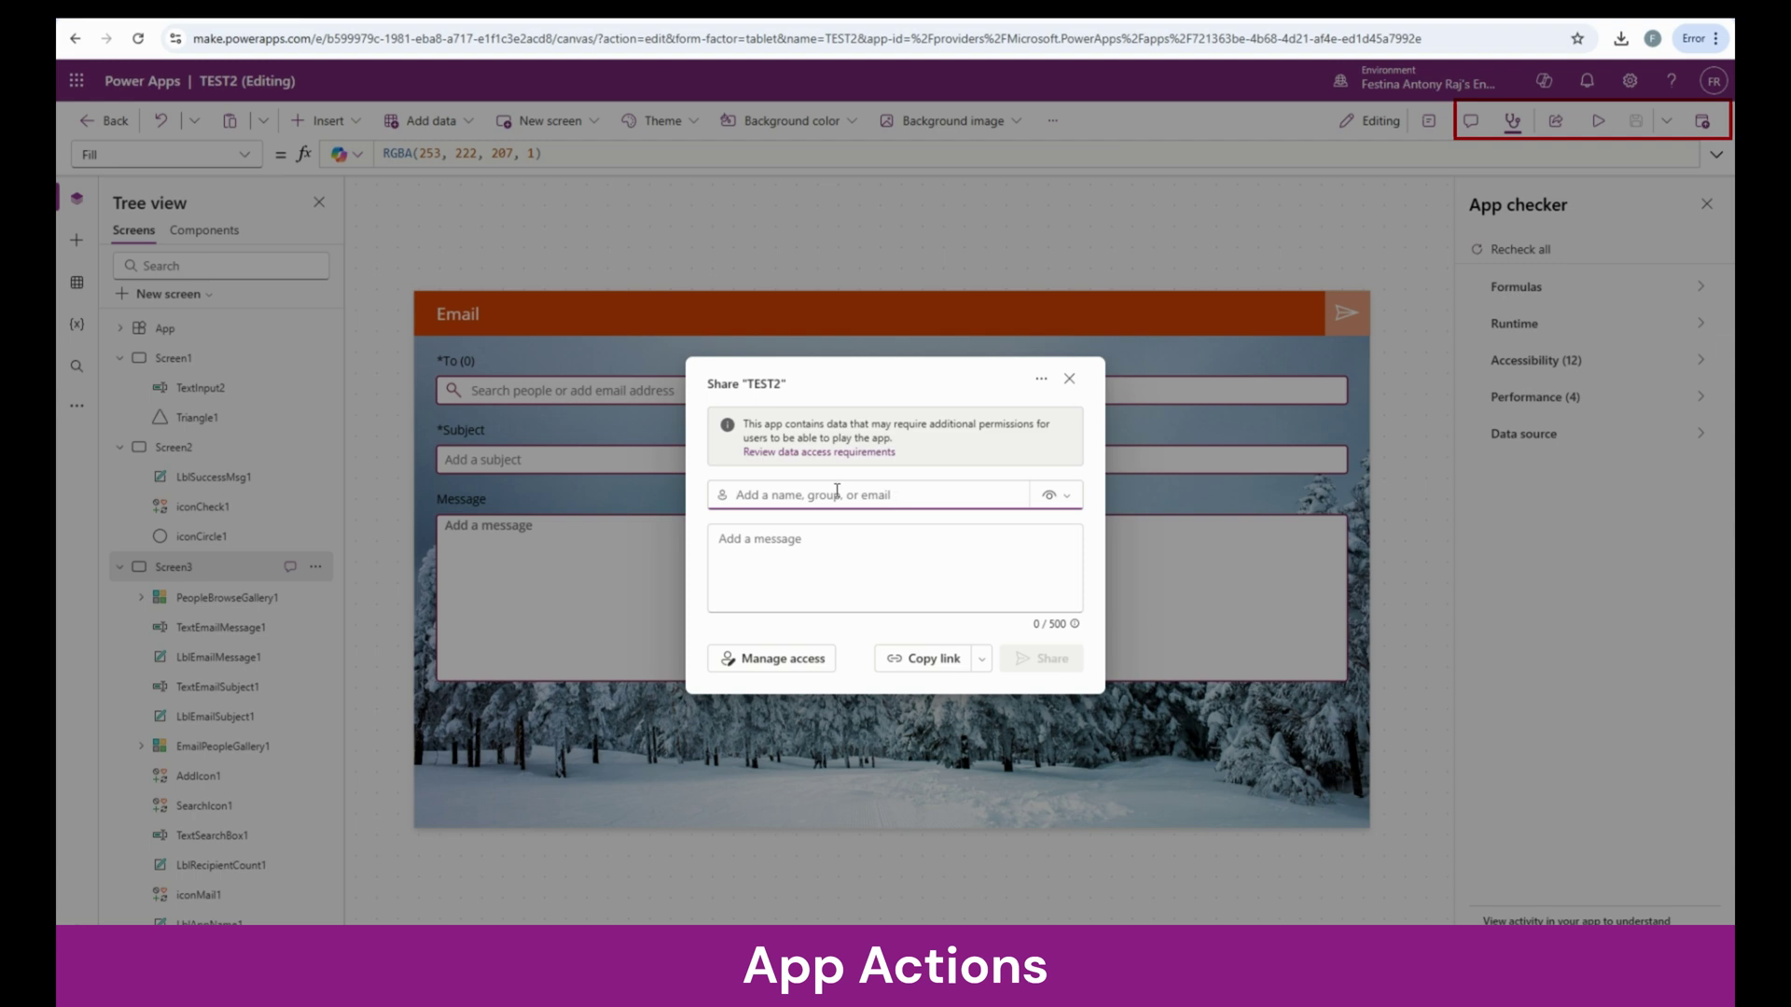
text(Jey)
click(822, 528)
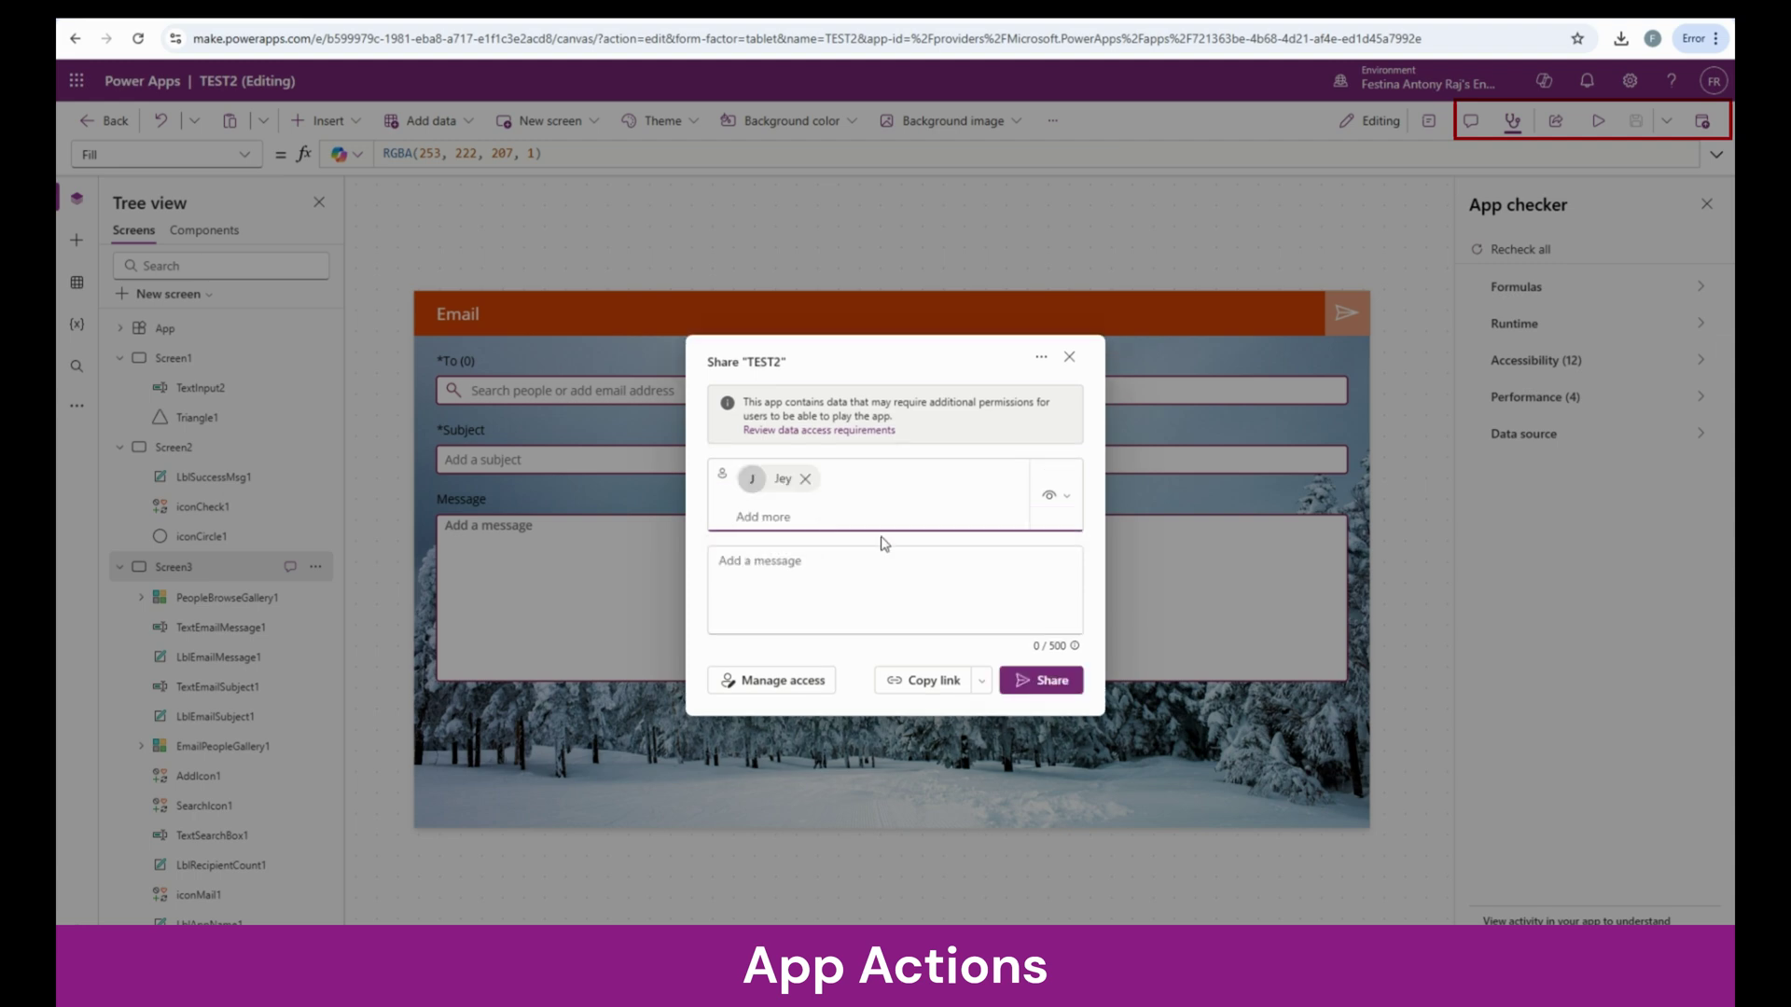
click(1041, 682)
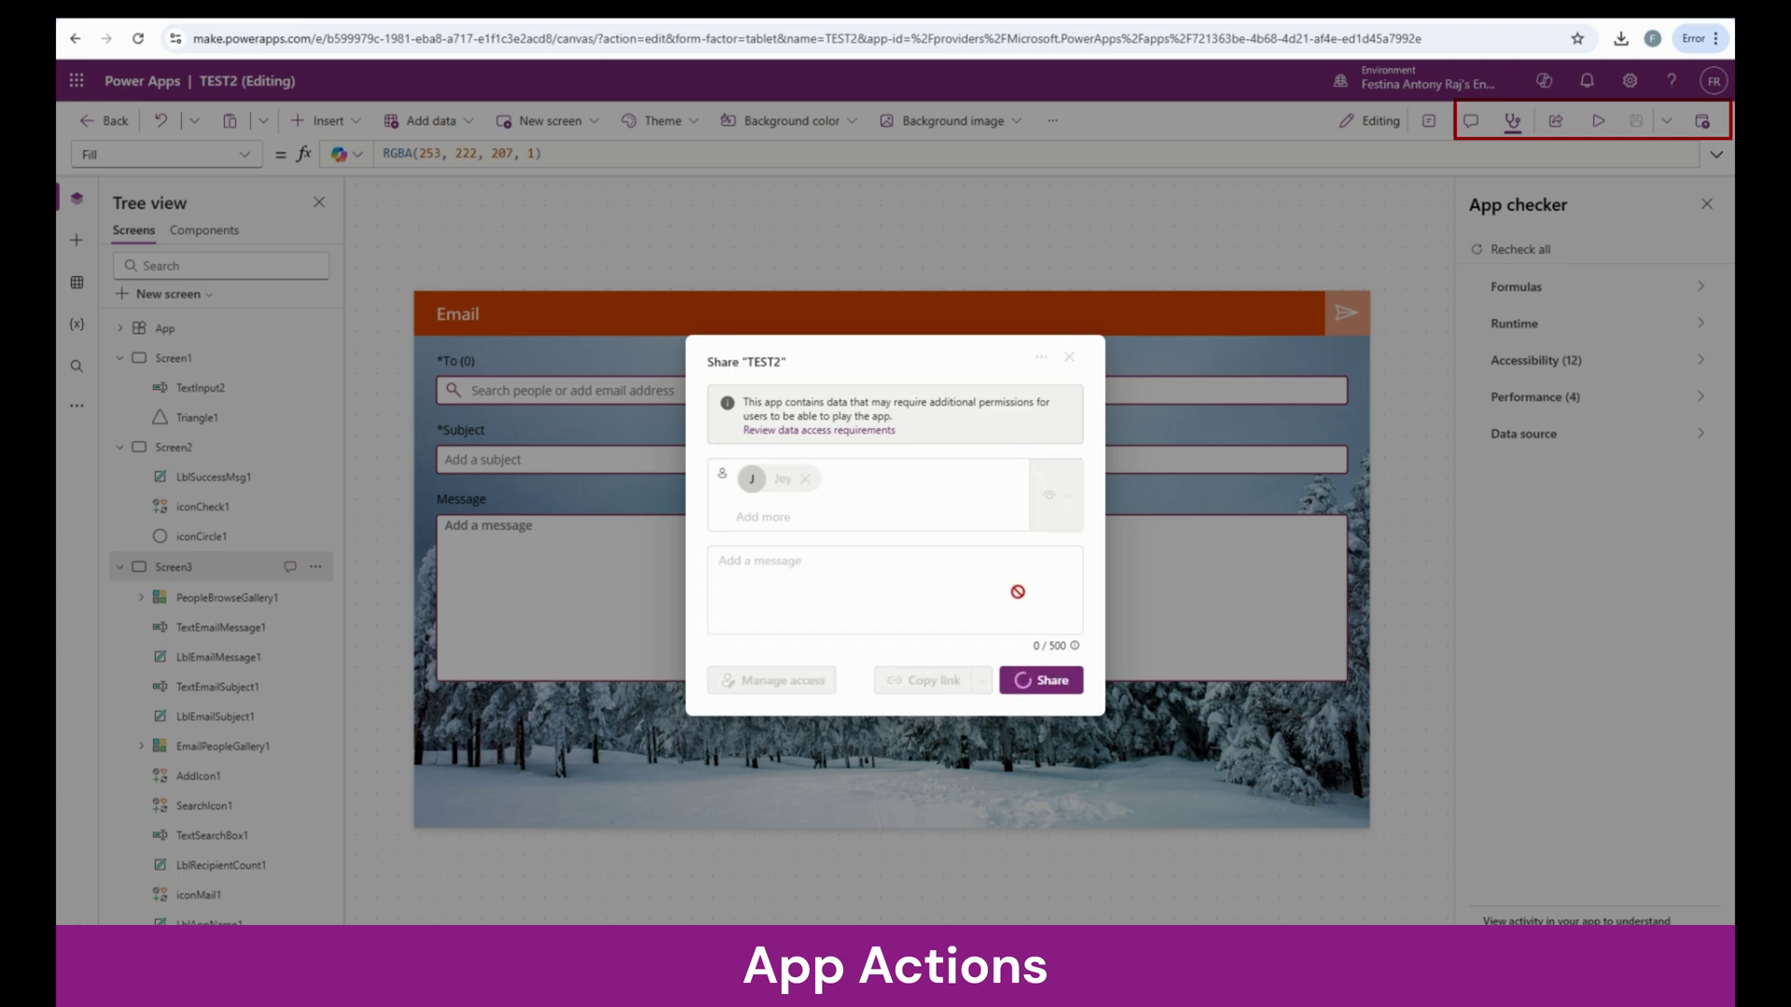
click(859, 552)
- Preview the app on the Apple iPad Pro 11" tablet layout
click(1600, 138)
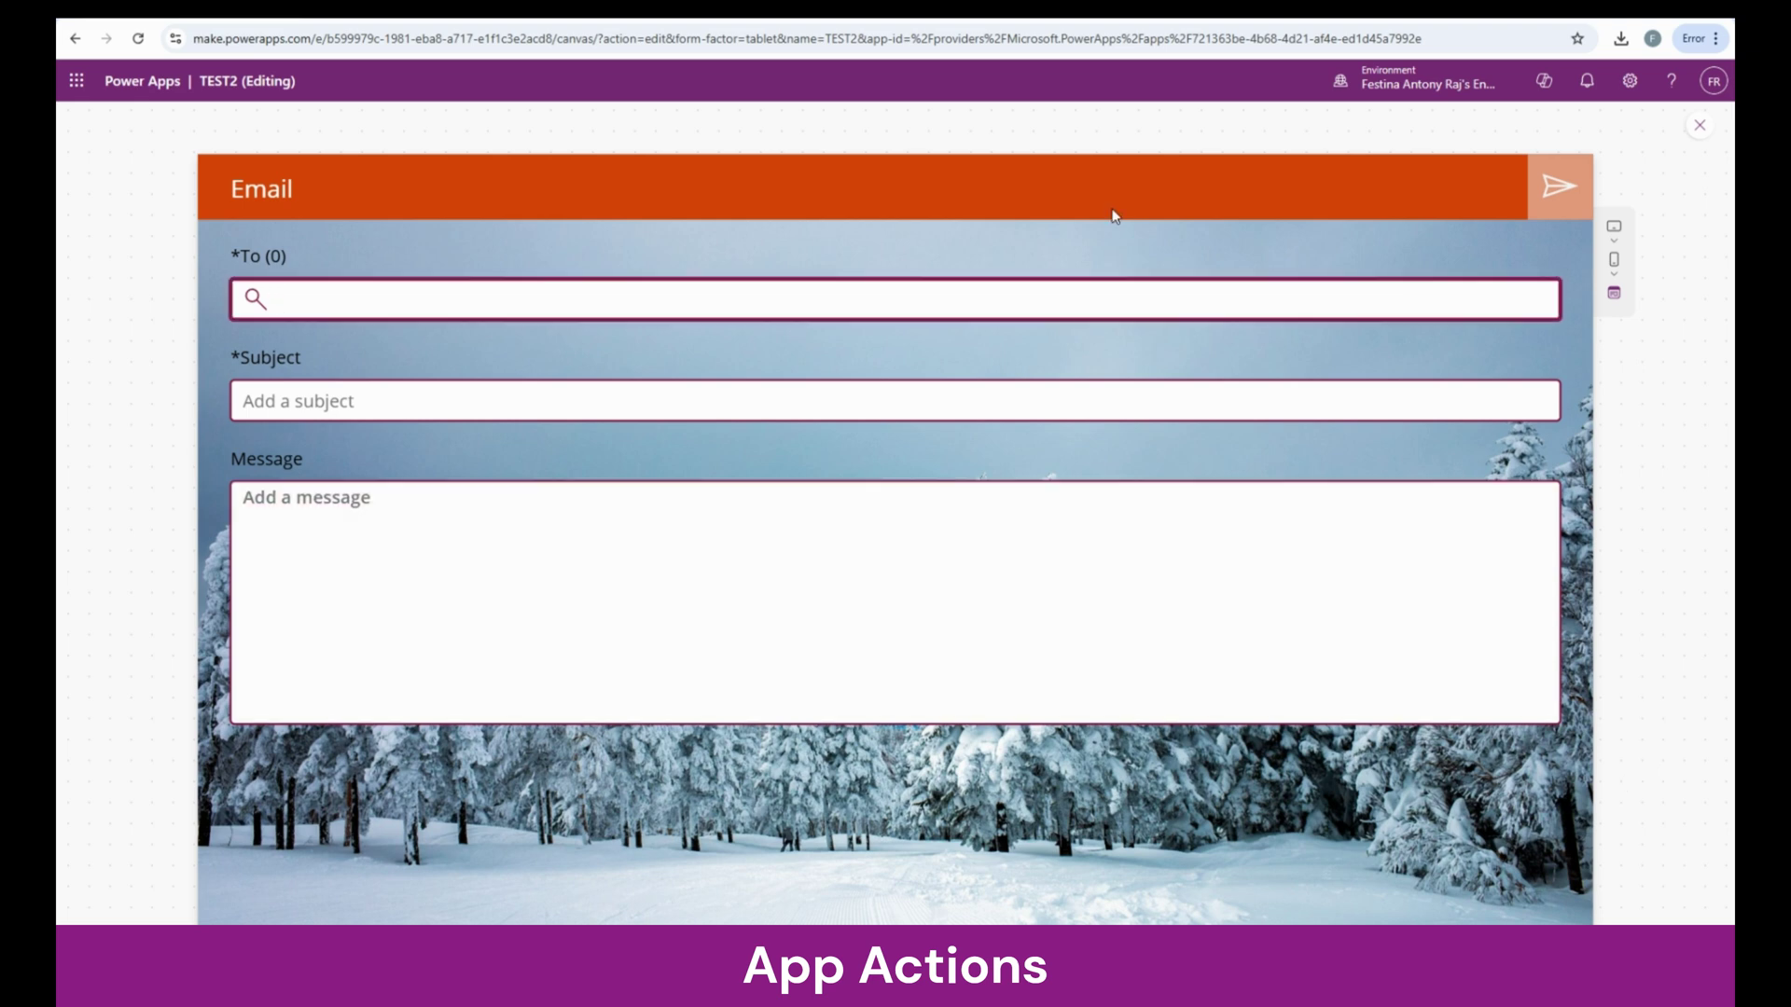
click(1619, 249)
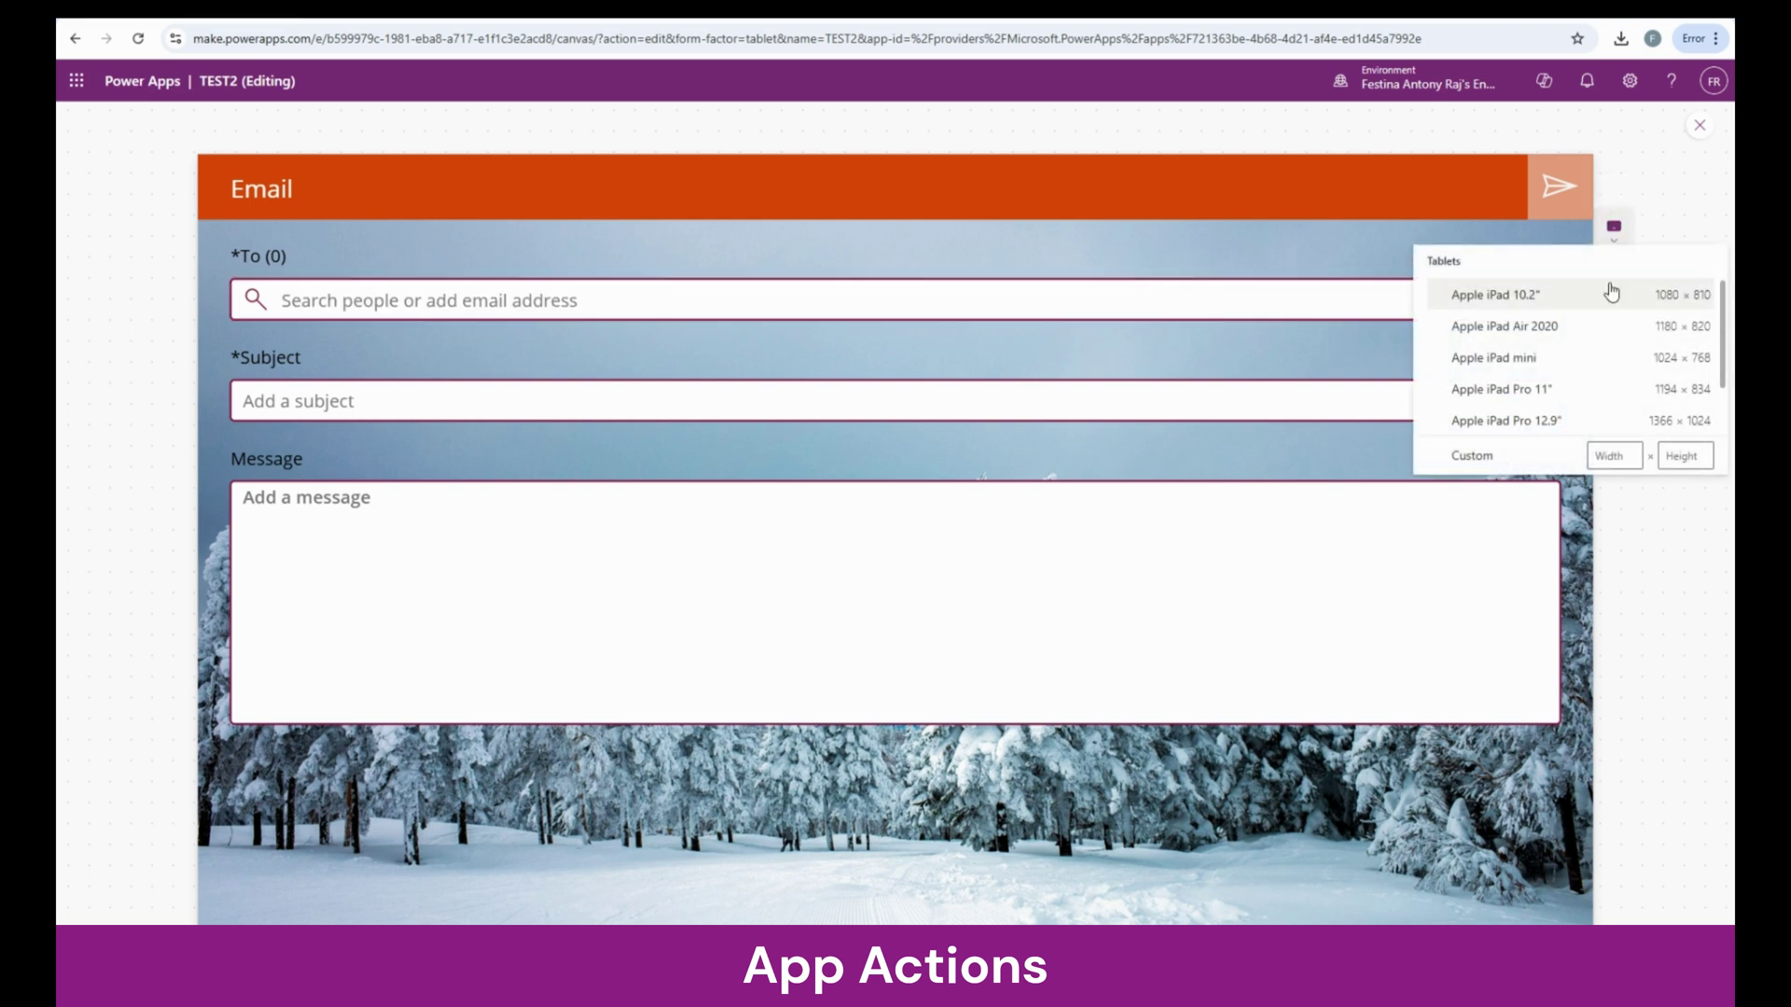
click(1556, 401)
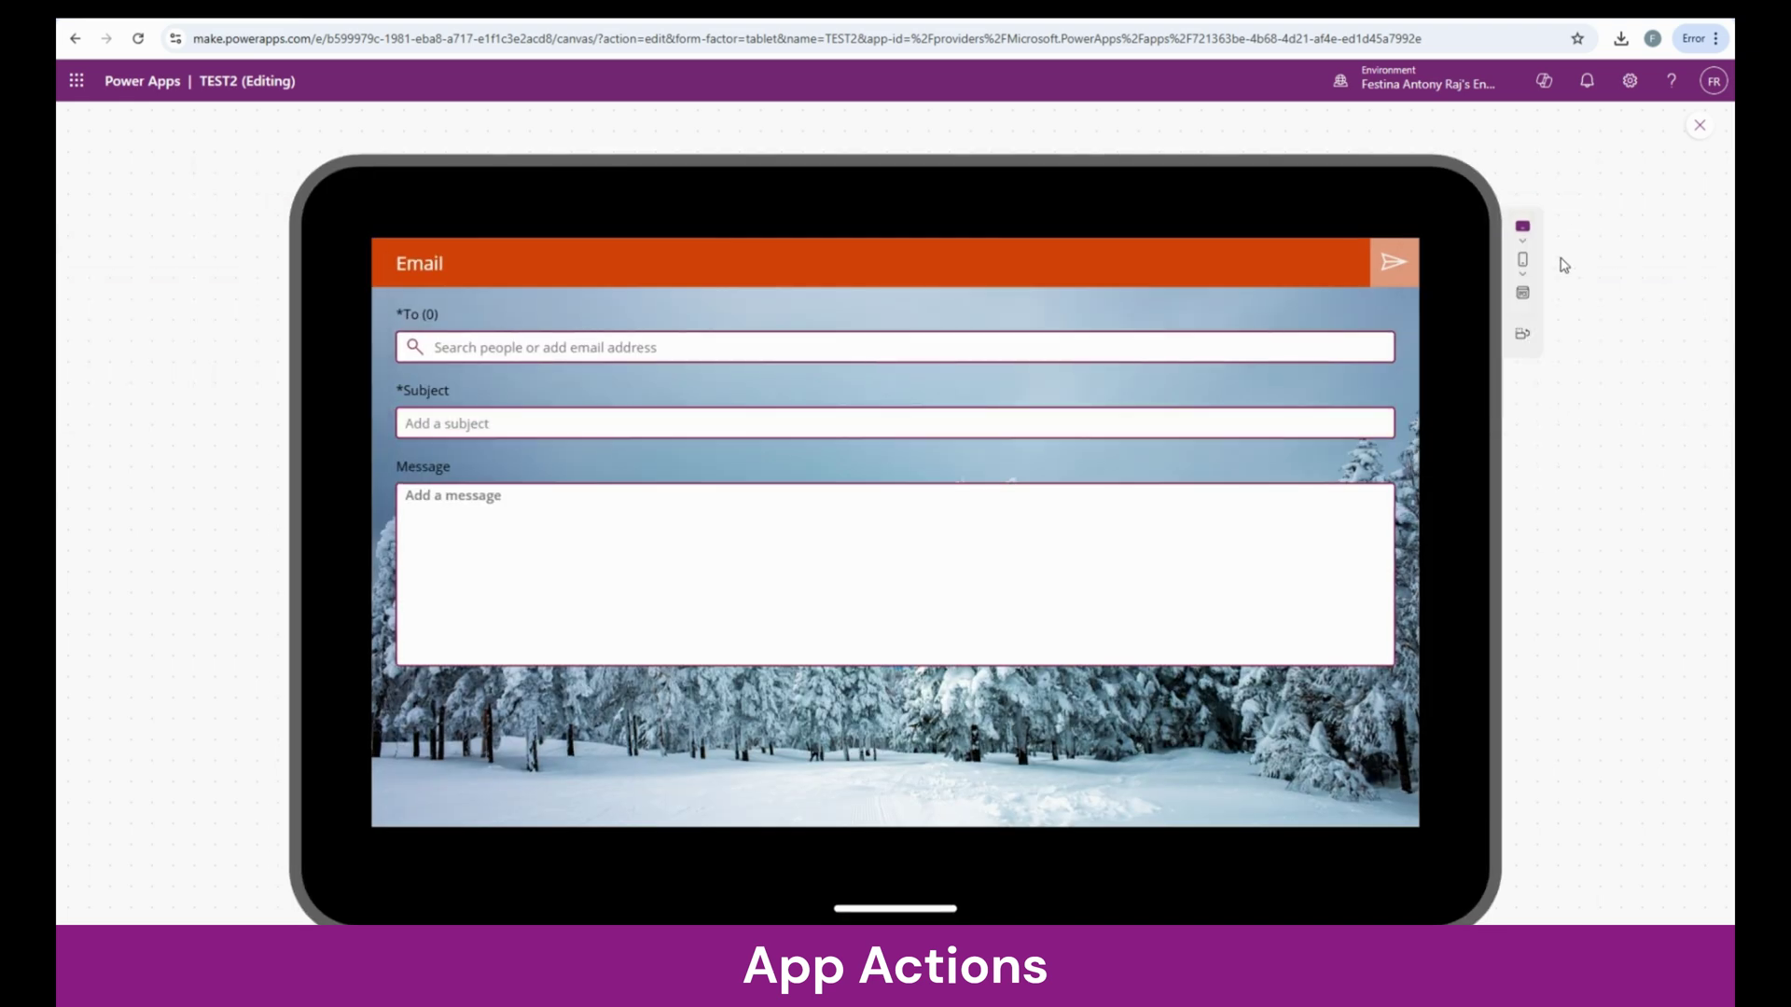
- Preview the app in the phone layout and the next available layout, and close the preview
click(1522, 268)
click(1571, 394)
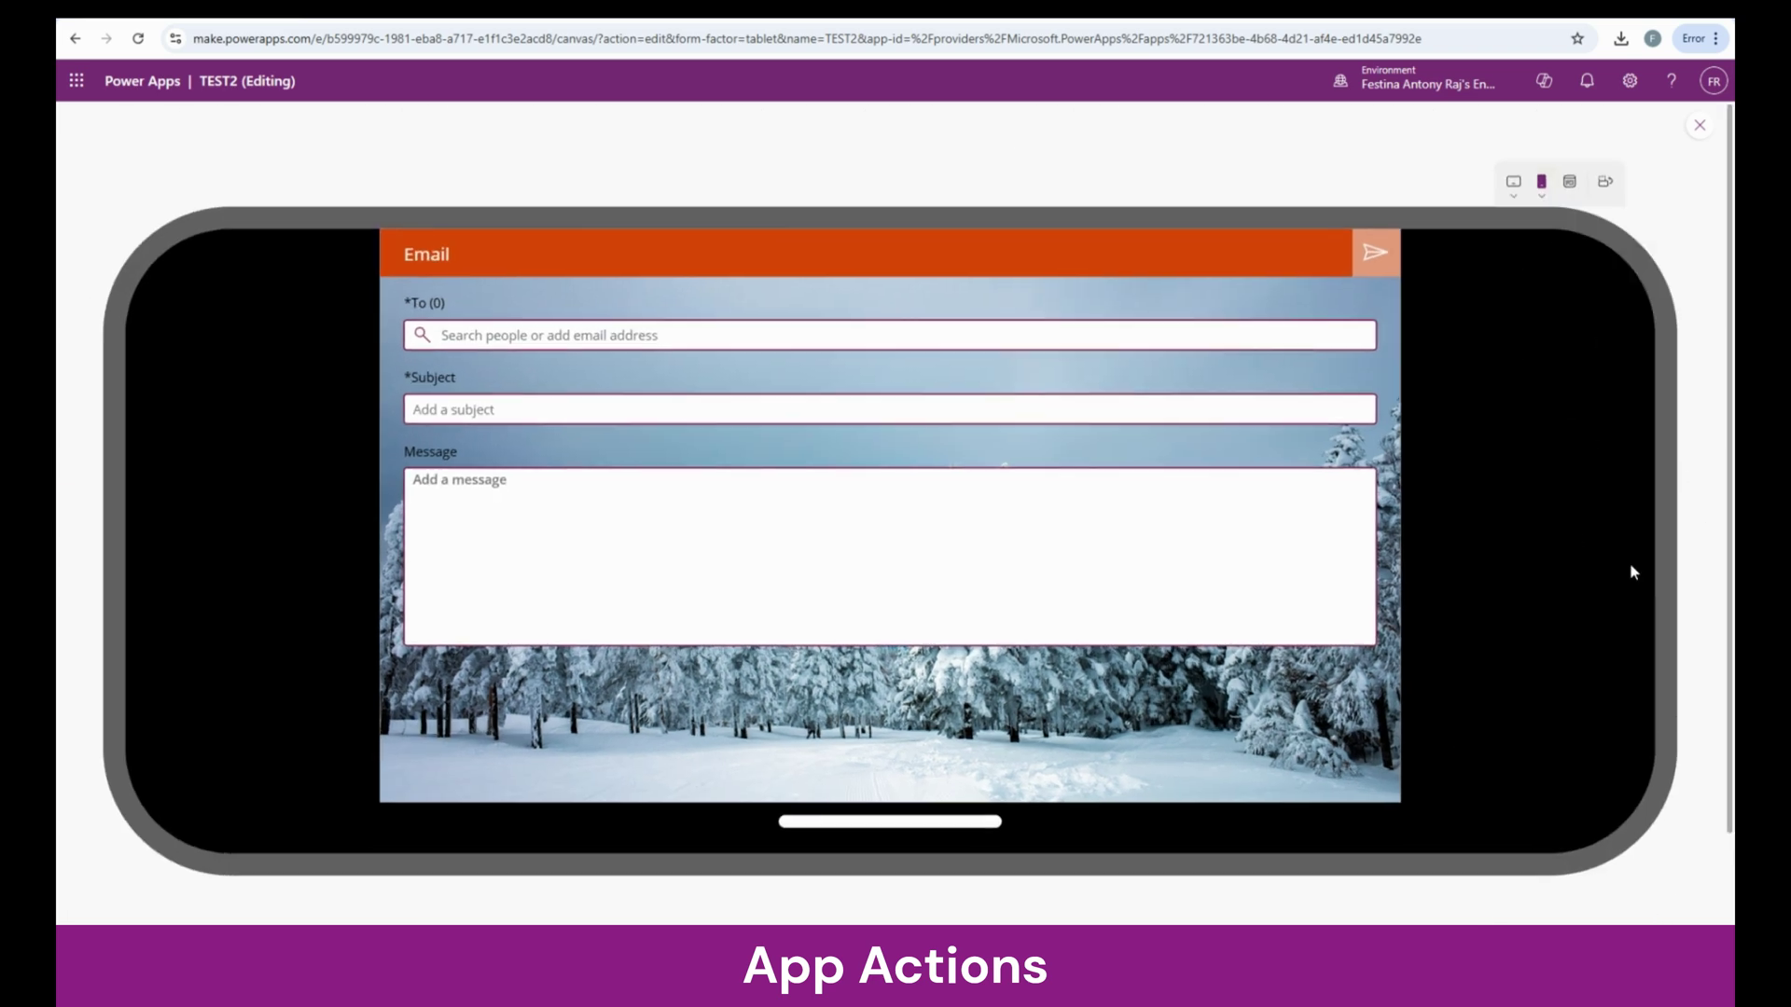
click(1570, 187)
key(Escape)
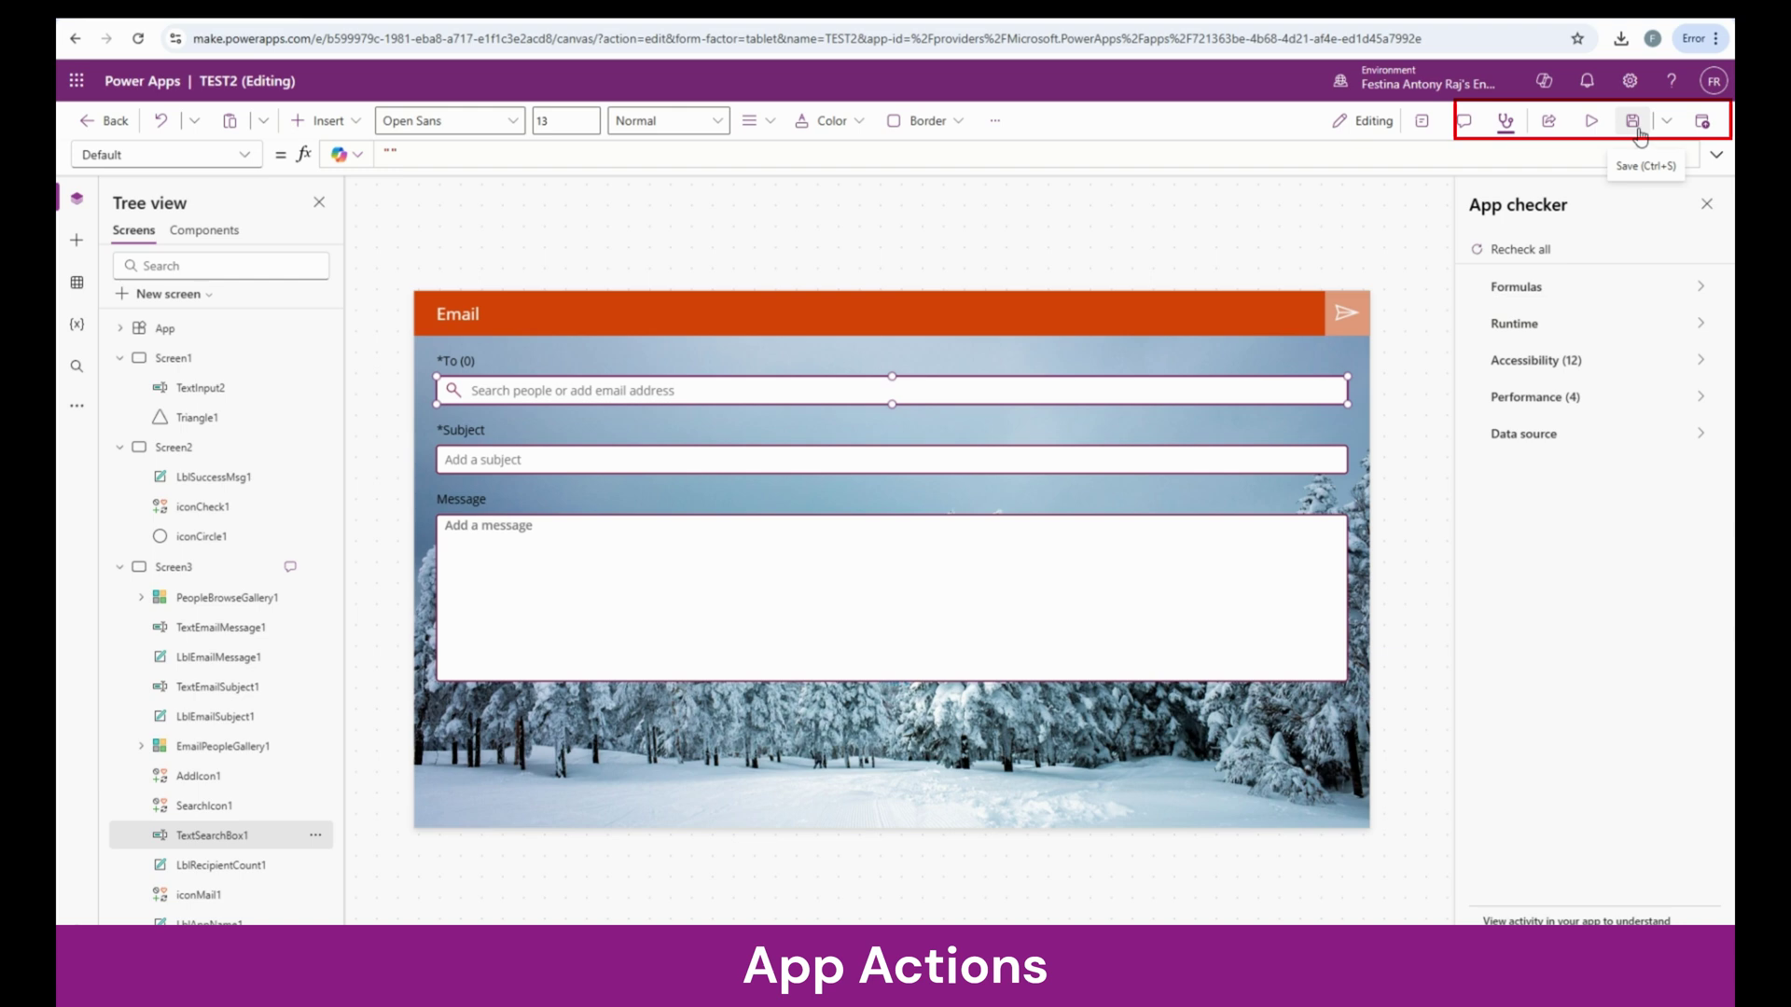
- Review TEST2's version history, continue to the full version management page and view the actions for Version 1
click(1083, 191)
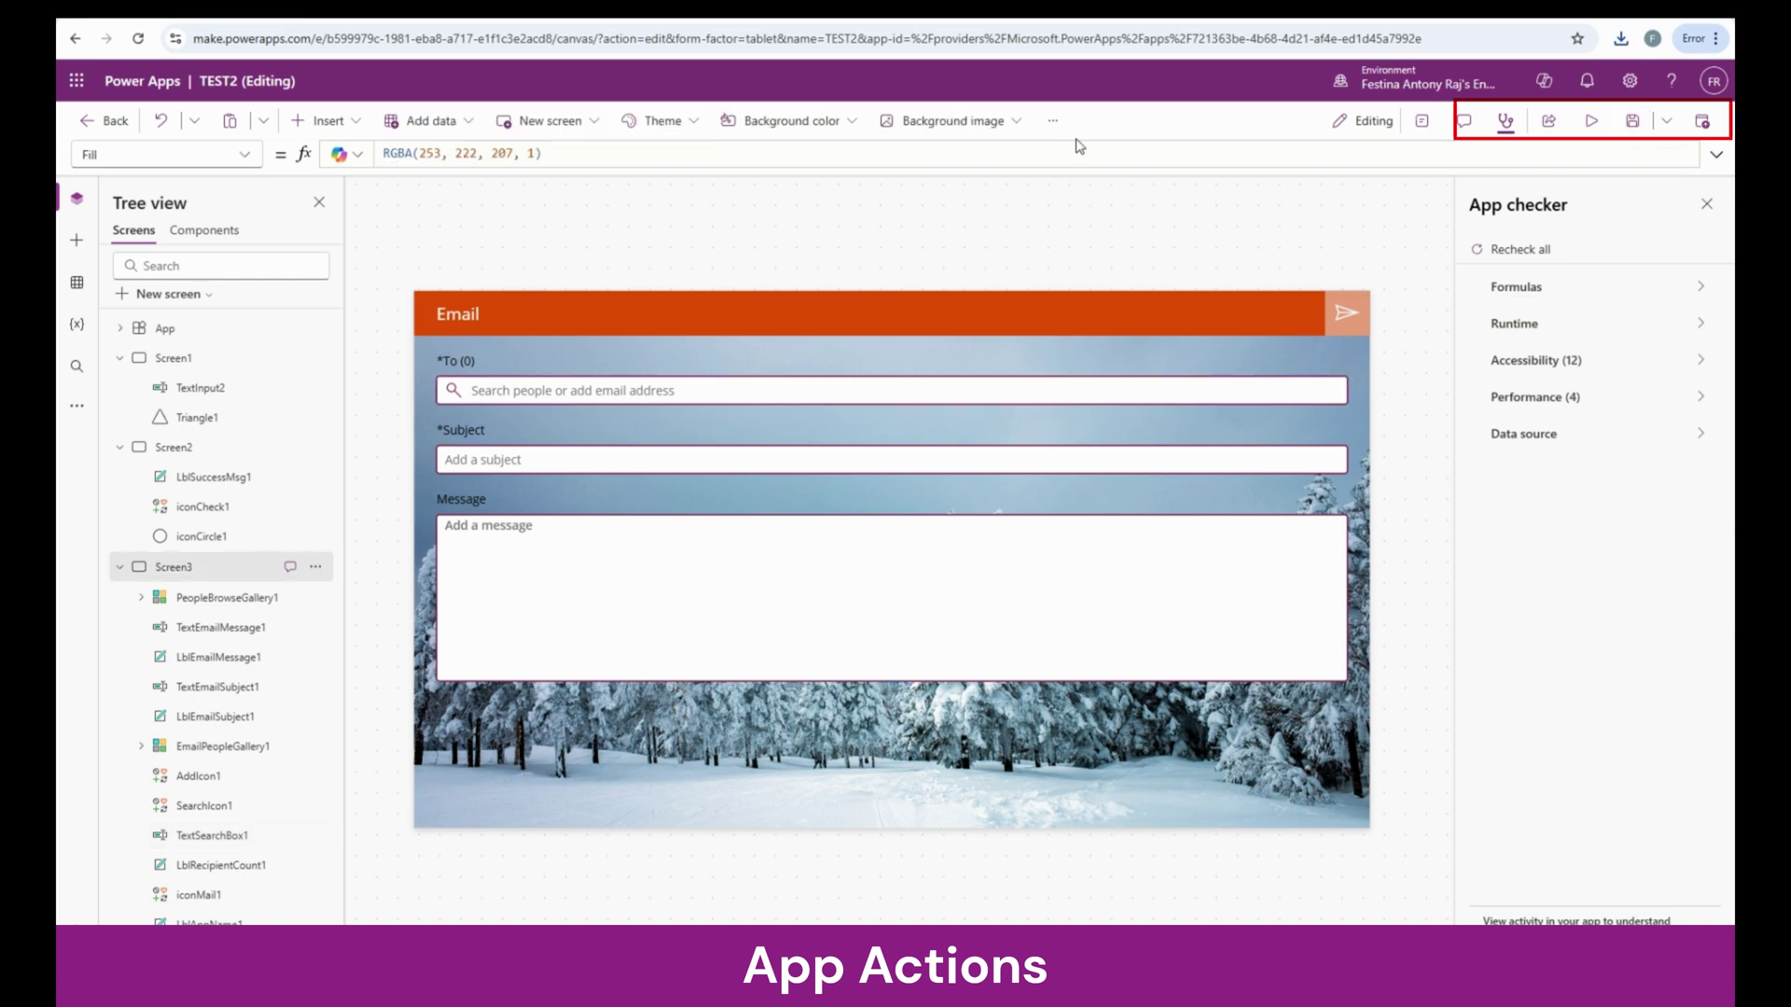
click(1053, 121)
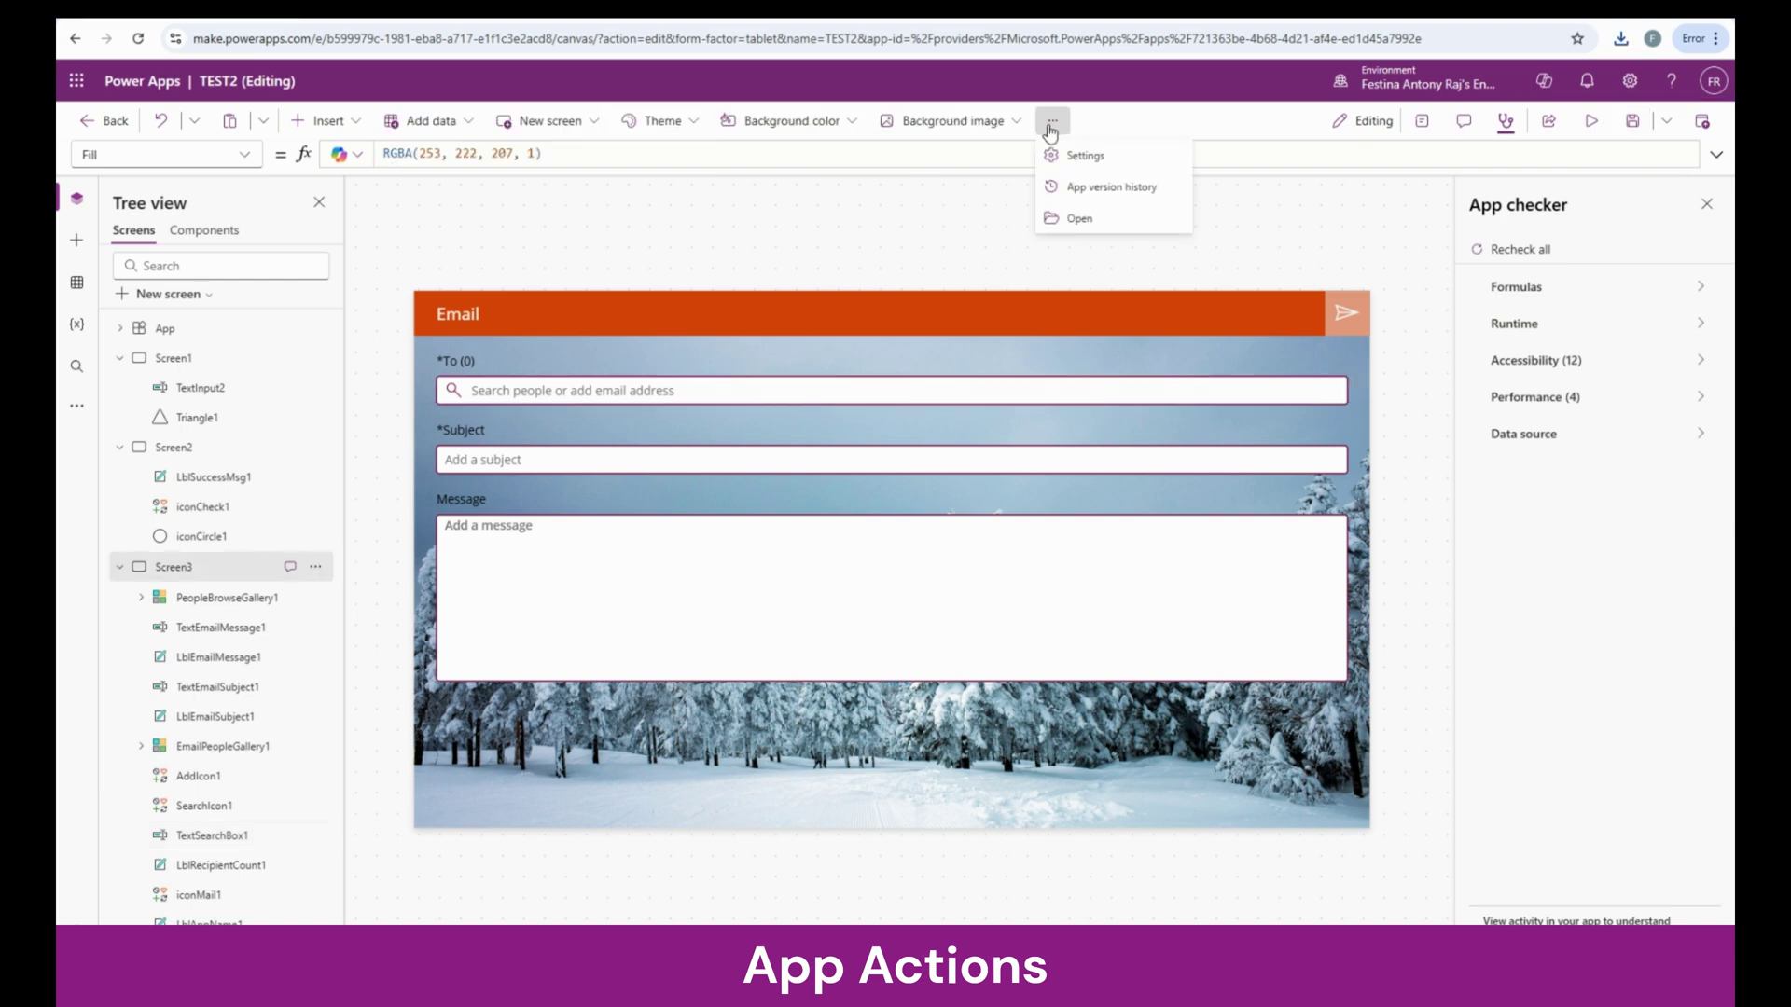
click(1158, 192)
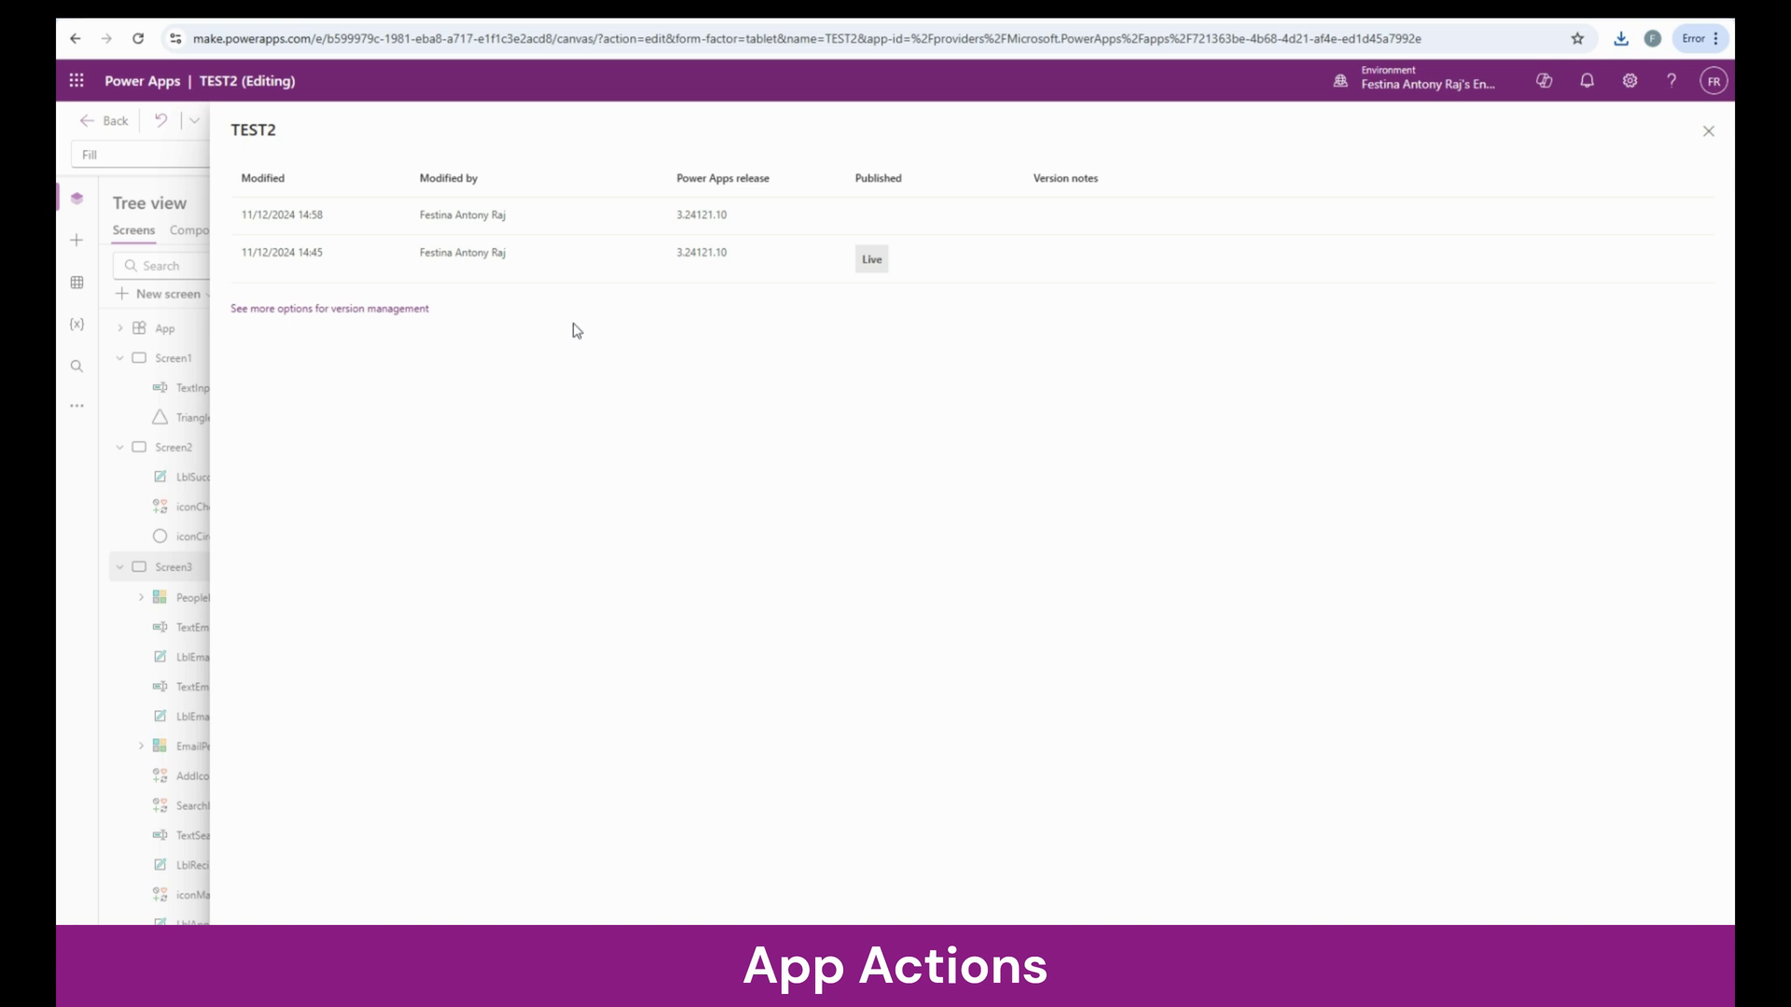
click(294, 309)
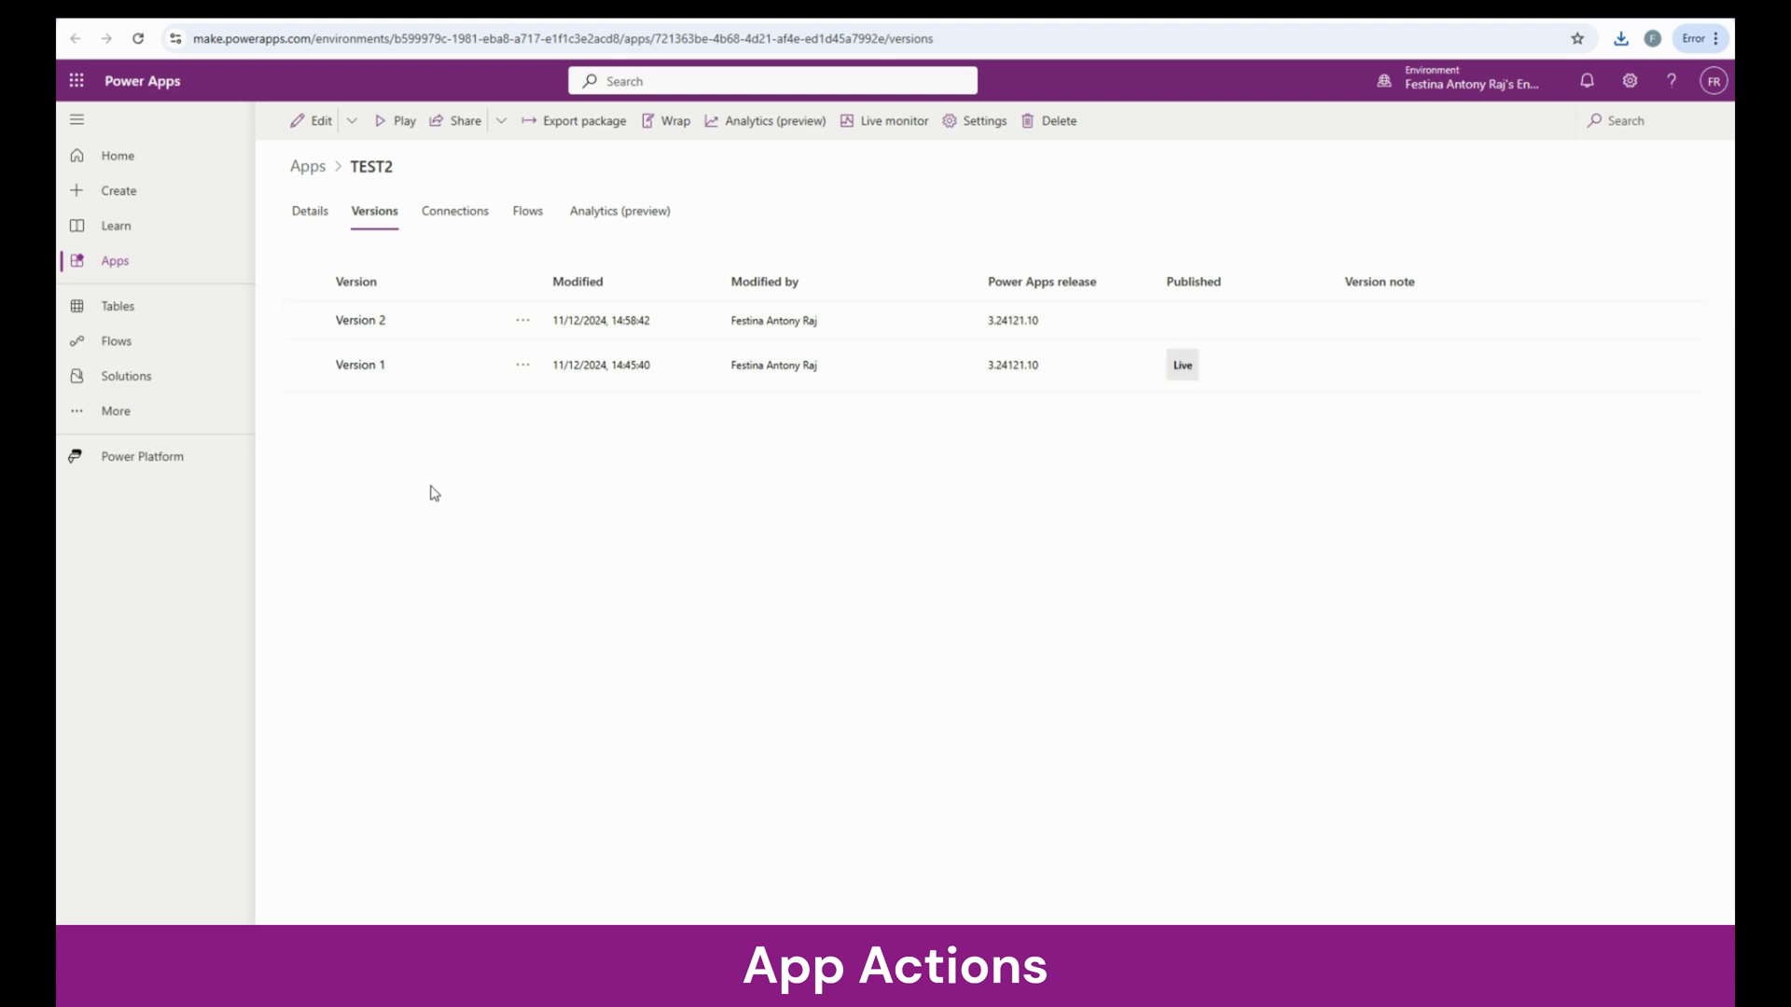
click(523, 367)
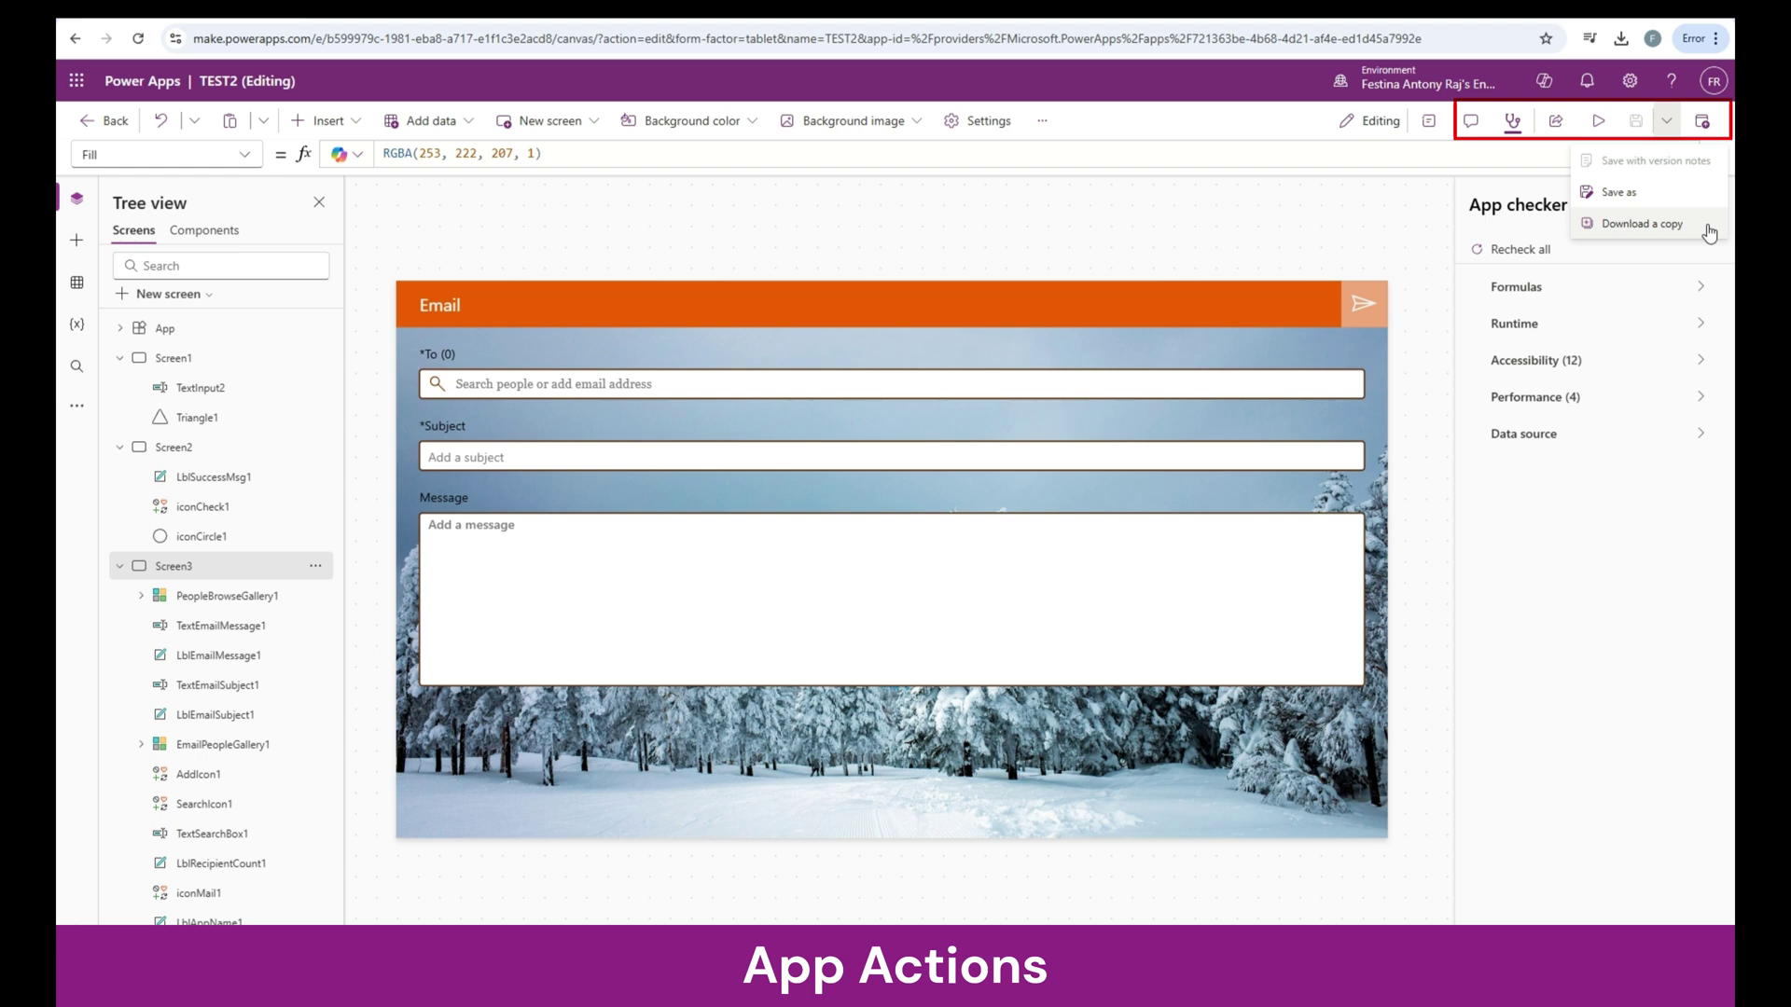
- Publish the current version of TEST2
click(1710, 123)
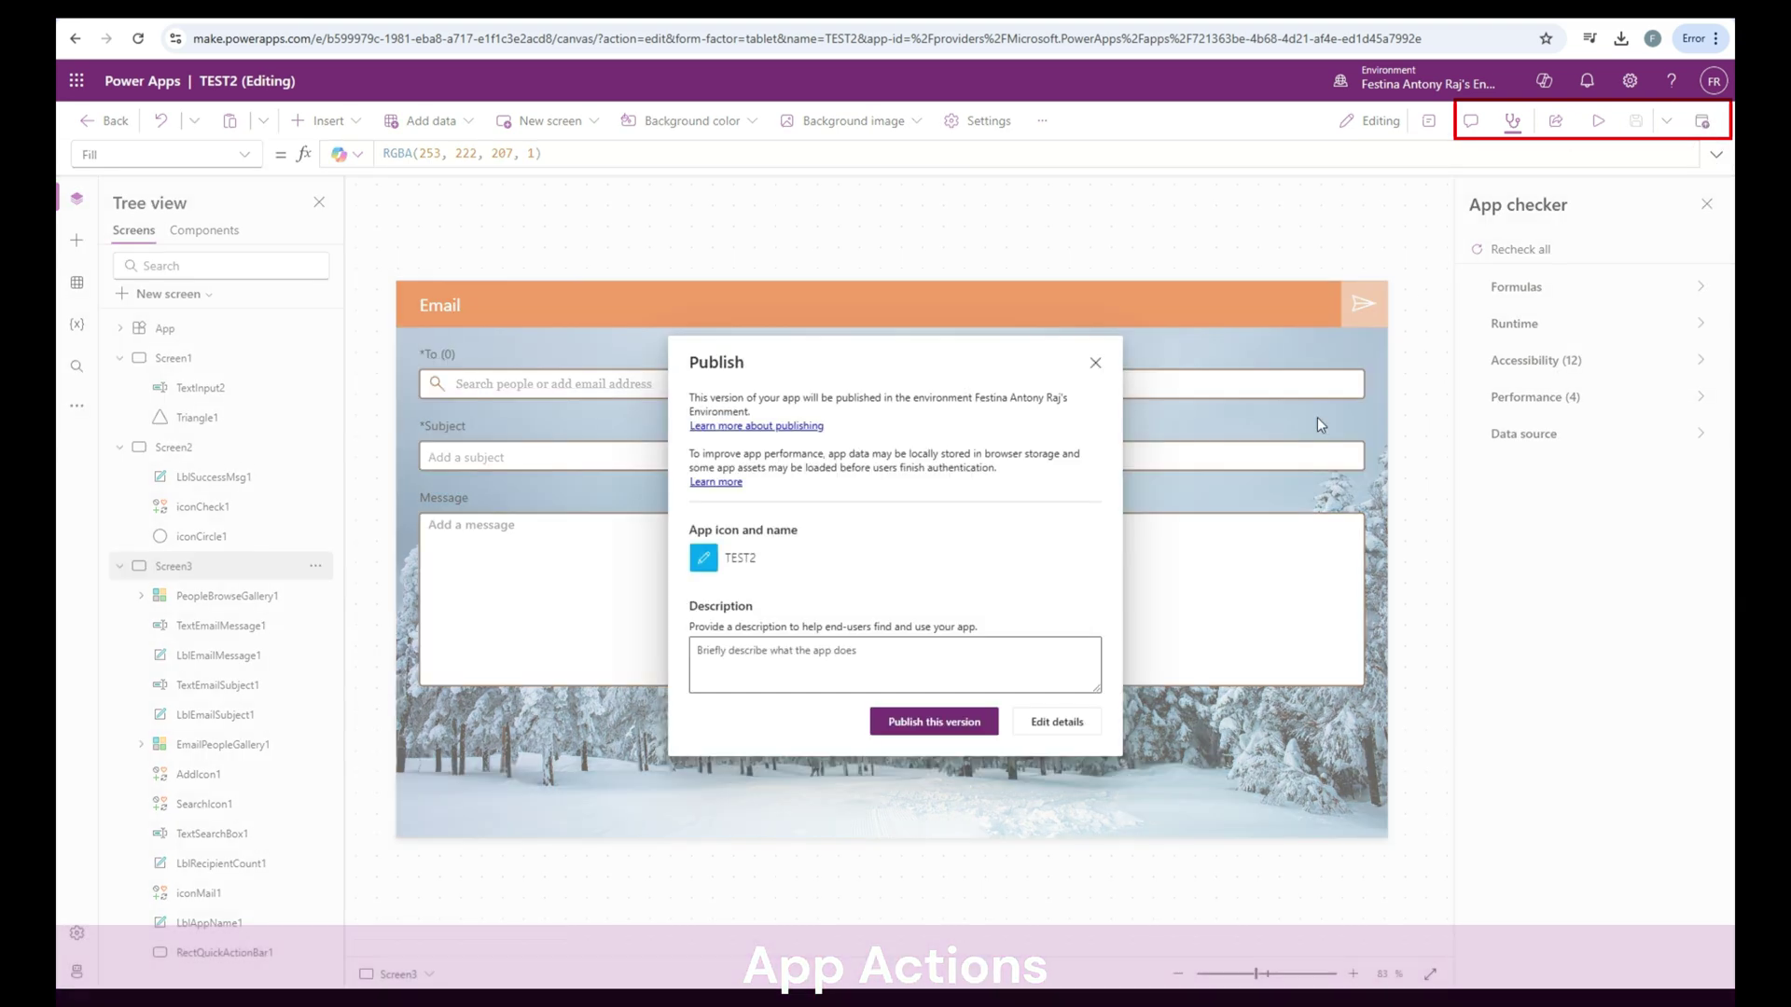
click(951, 720)
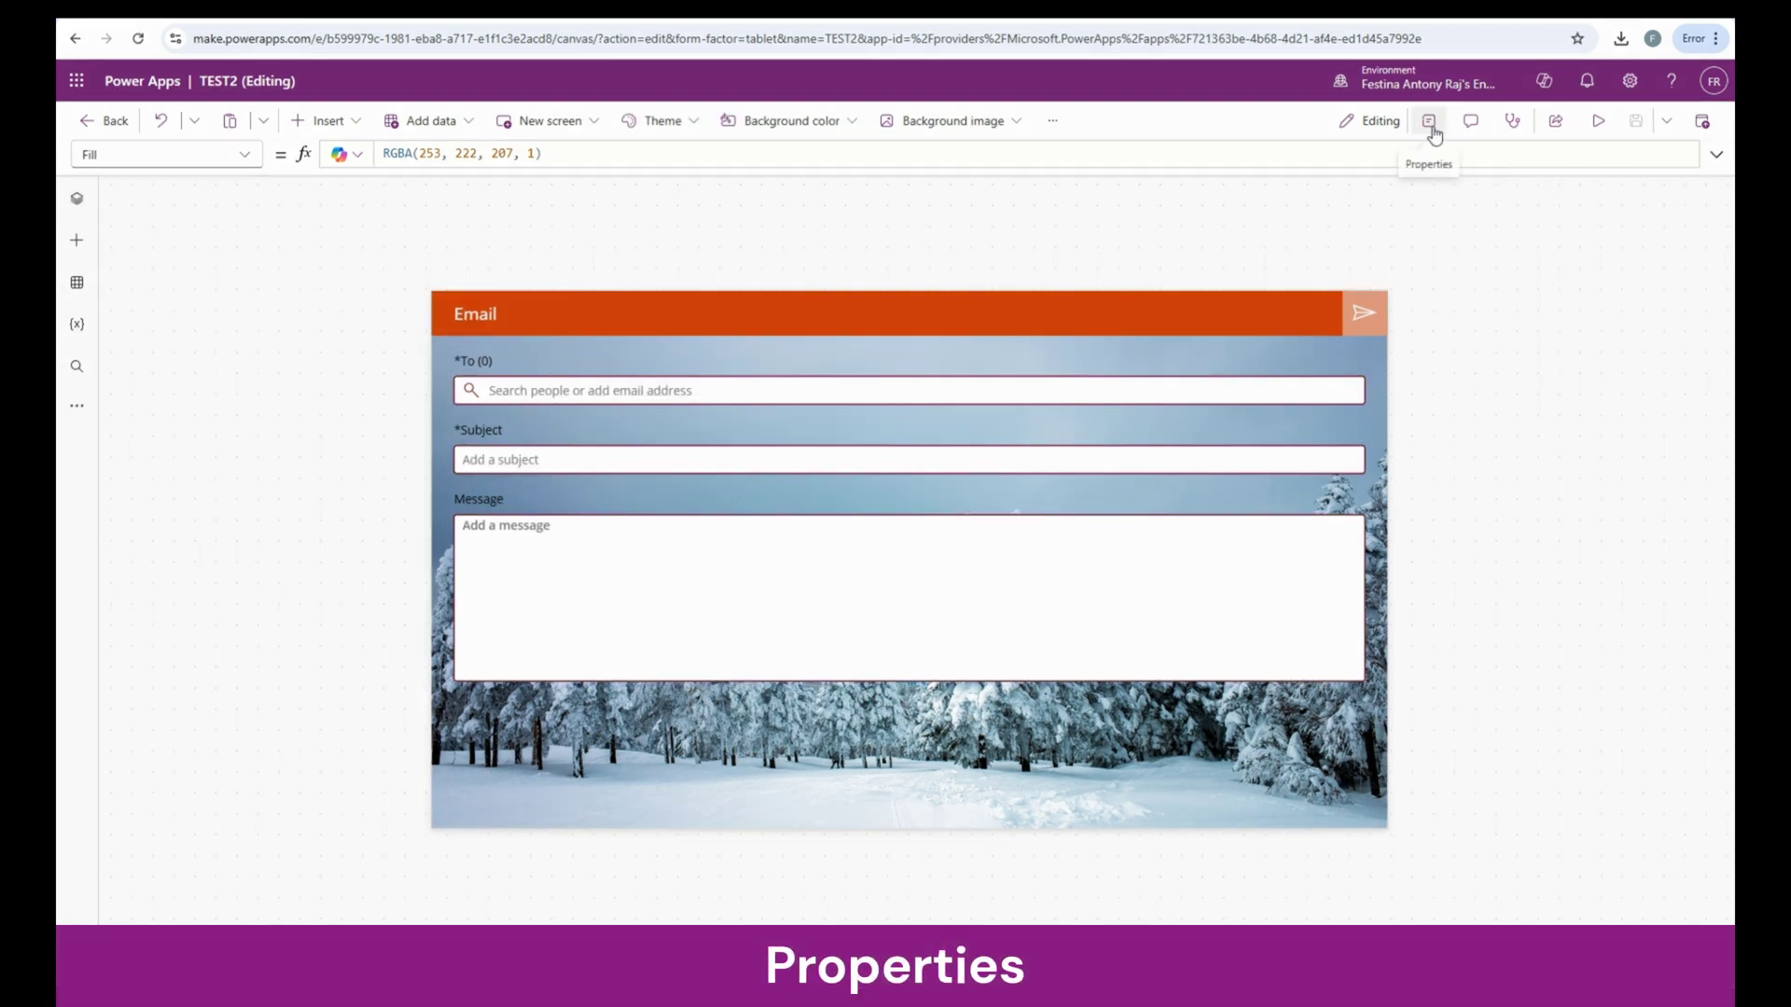
- Set the To search box's format to Number, its font to Georgia and its font weight to Bold
click(1432, 135)
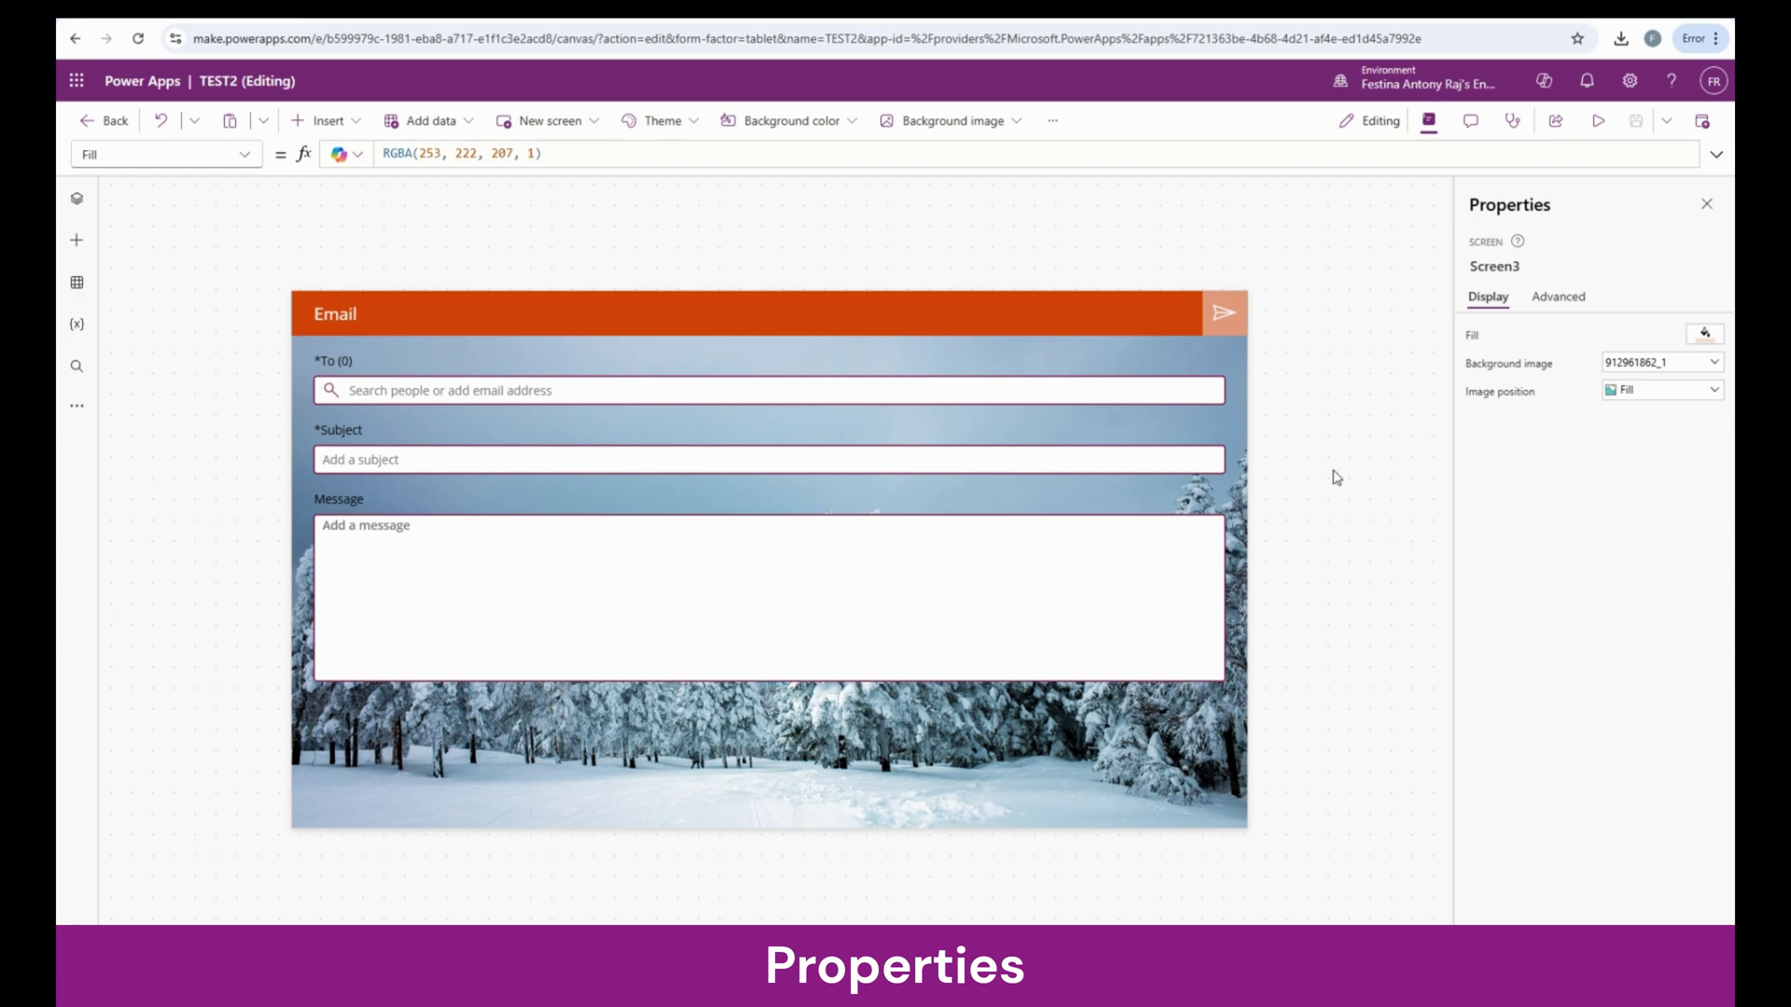
click(1091, 396)
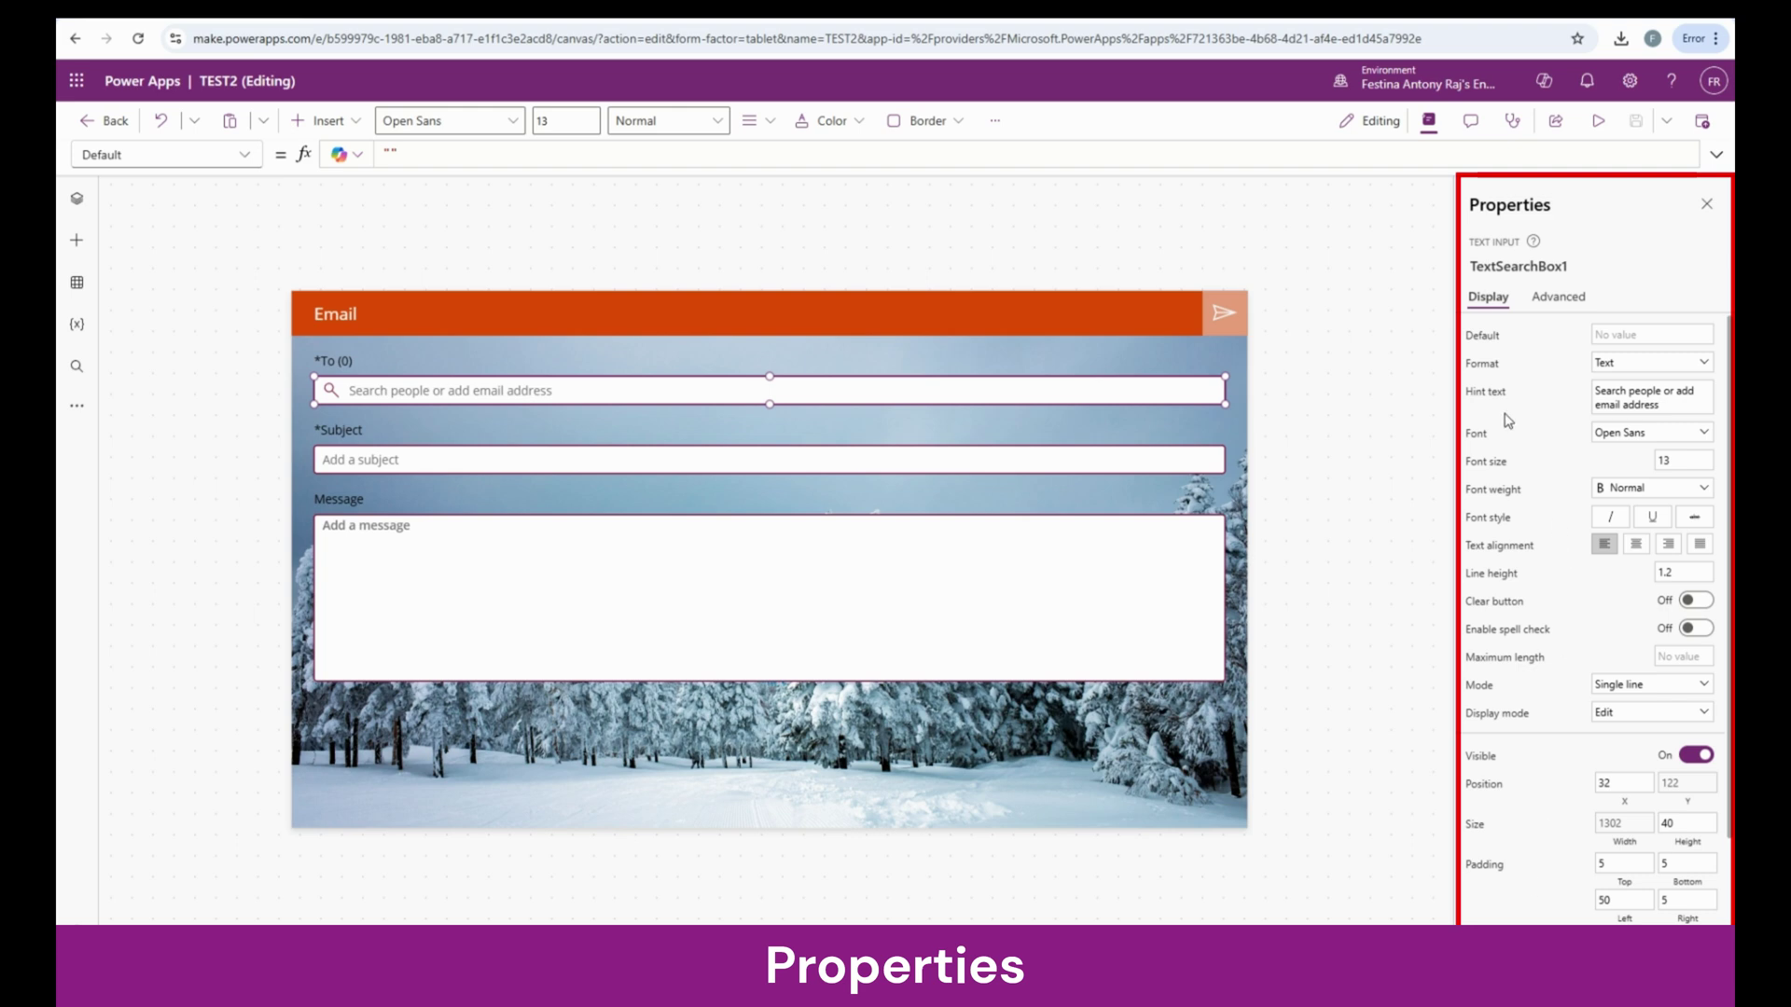
click(1620, 363)
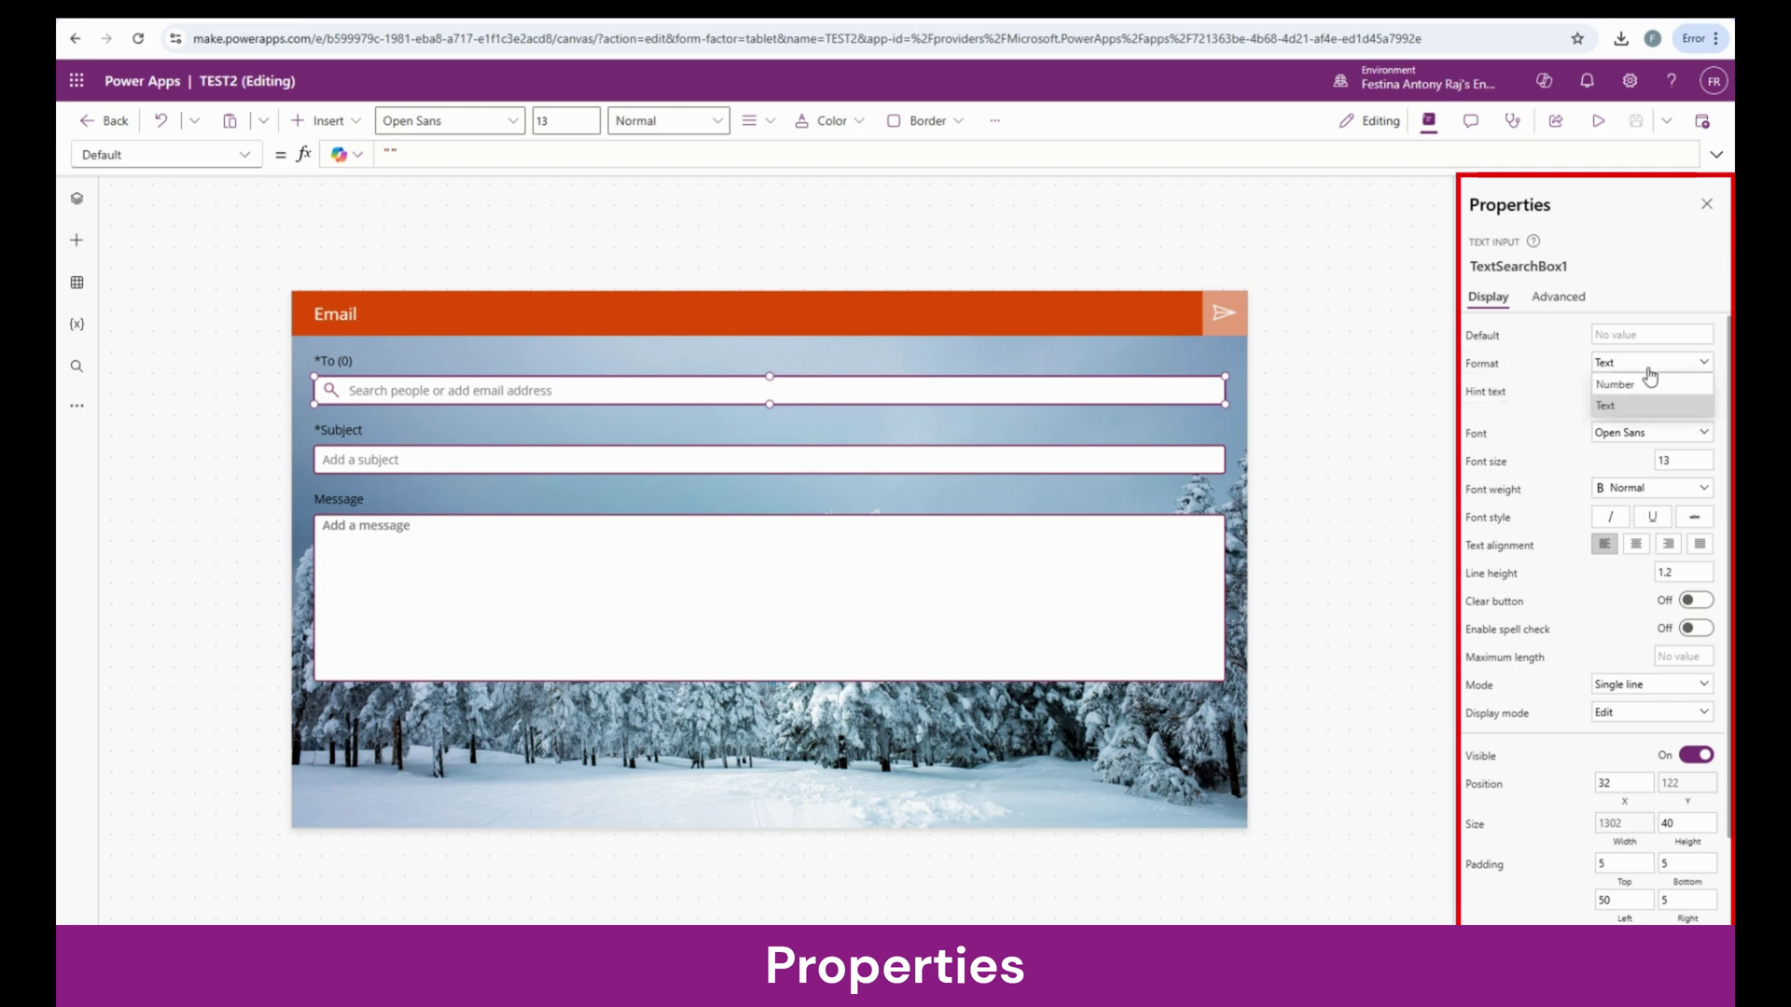
click(1649, 381)
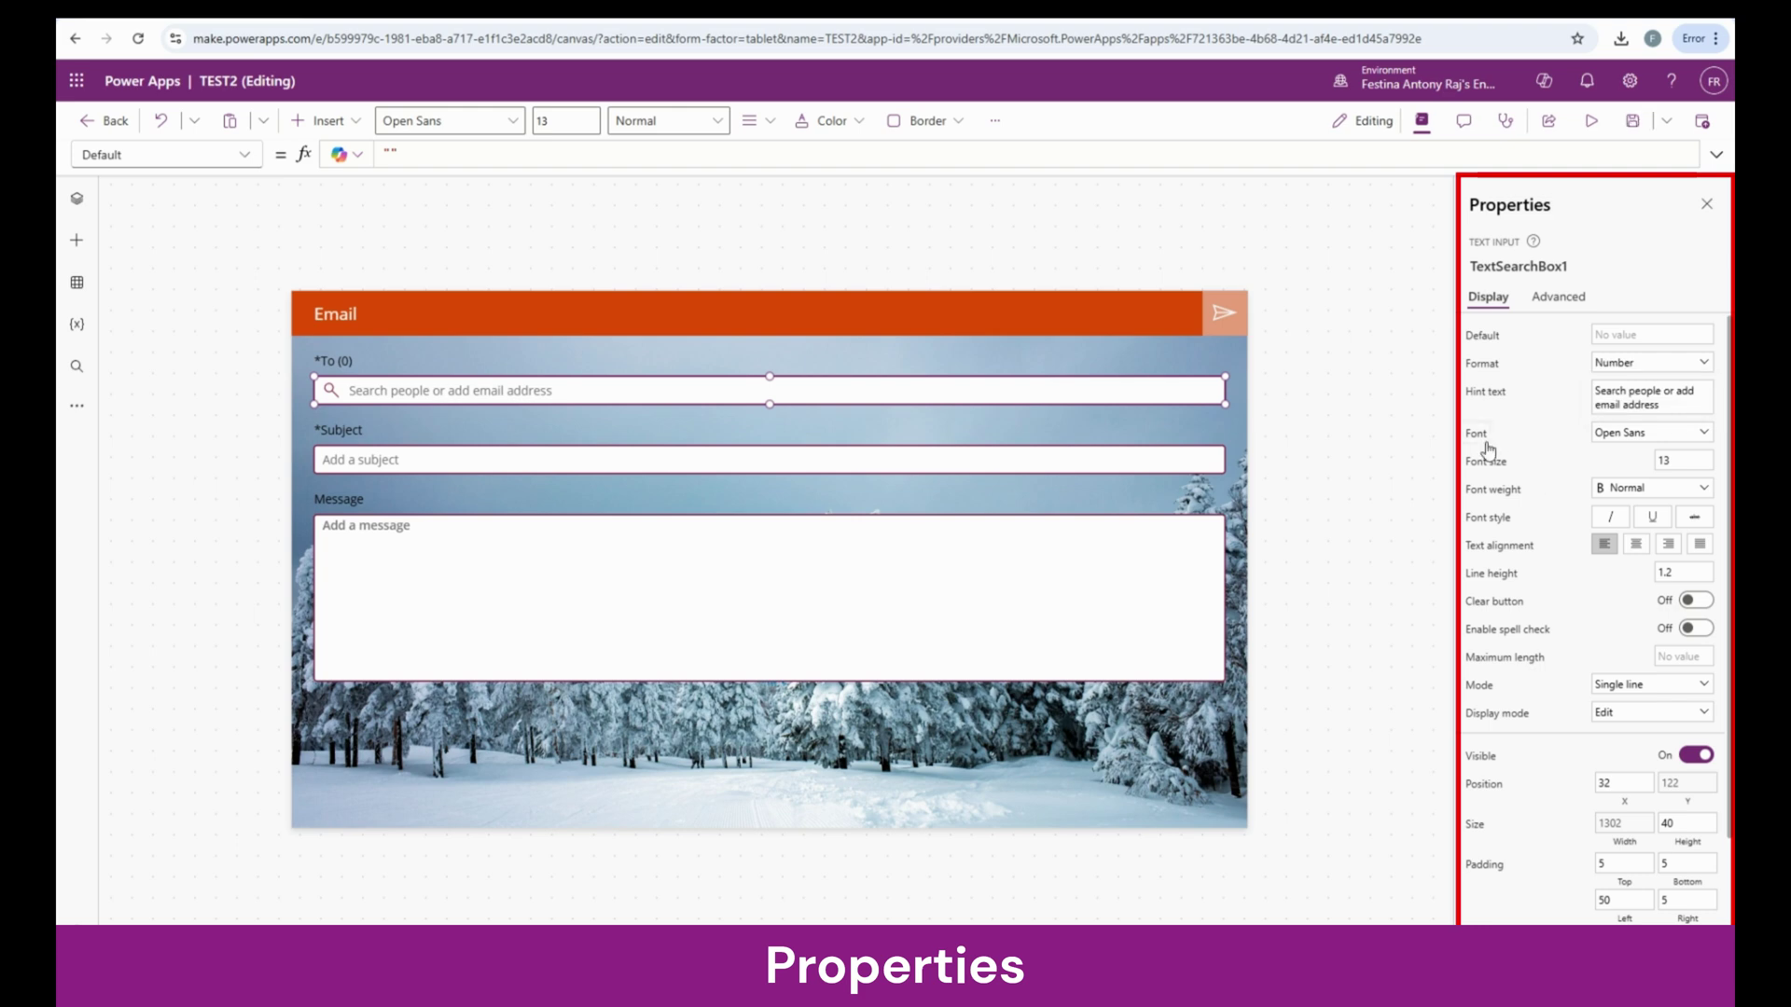
click(1641, 435)
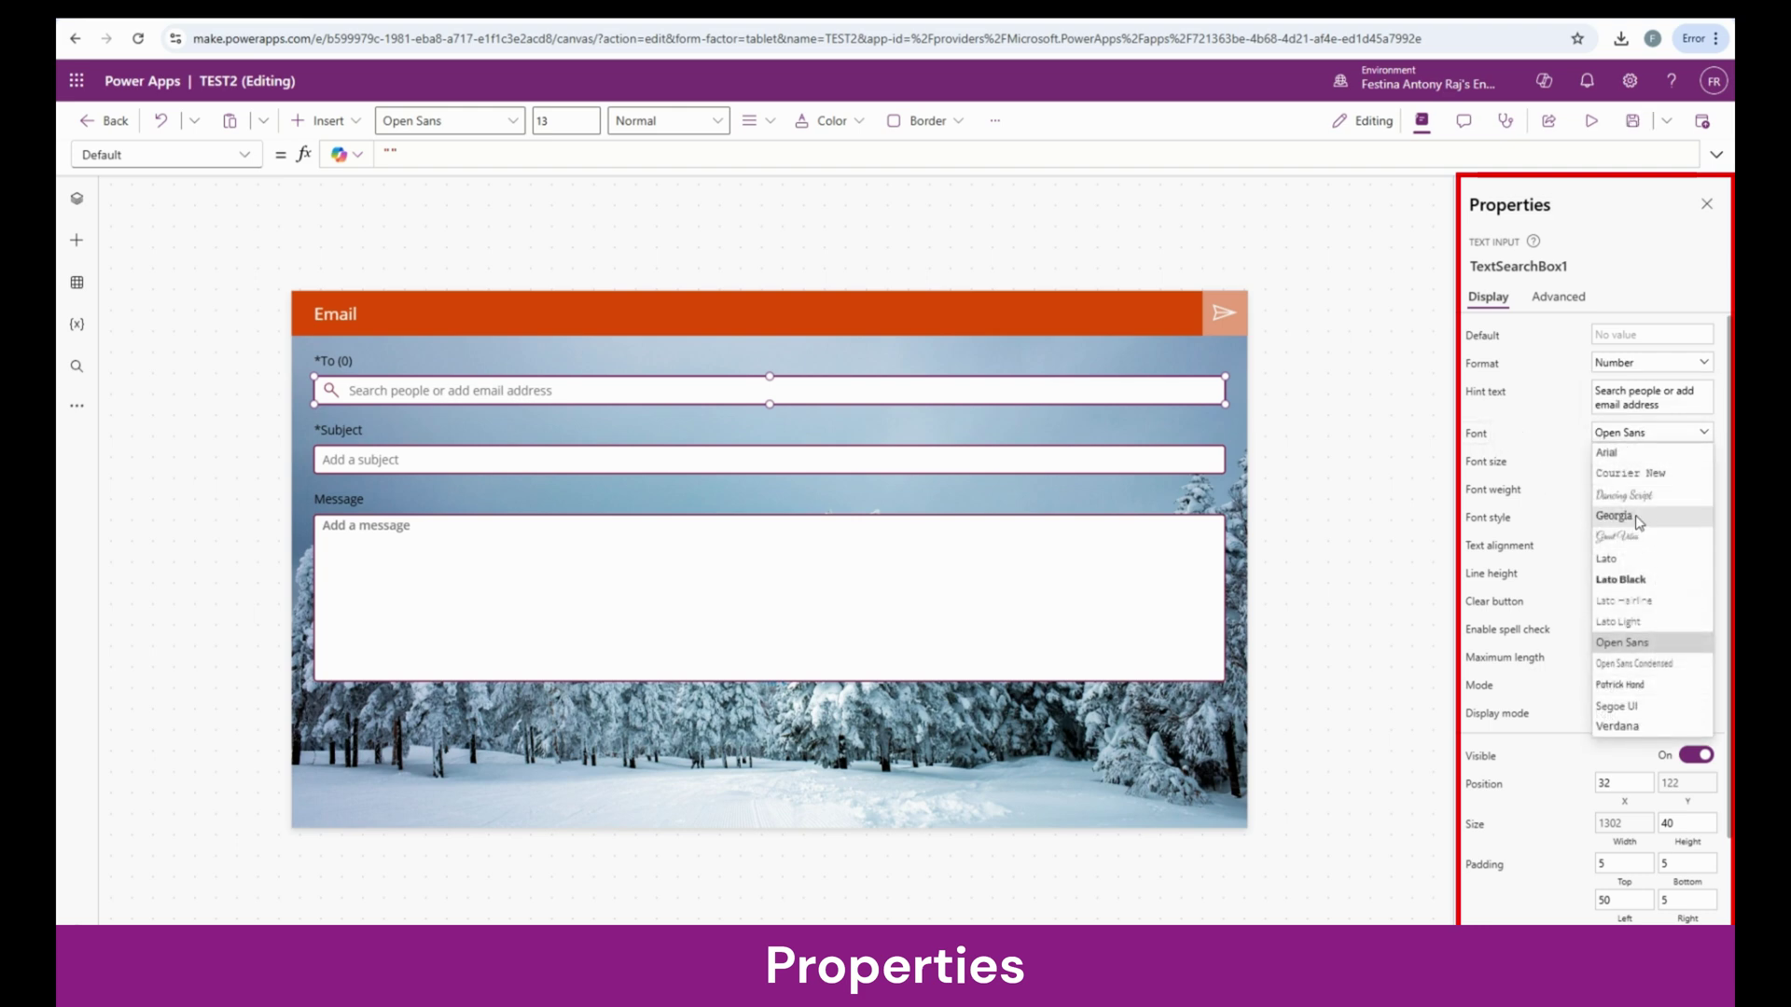
click(1648, 503)
click(1648, 501)
click(1627, 512)
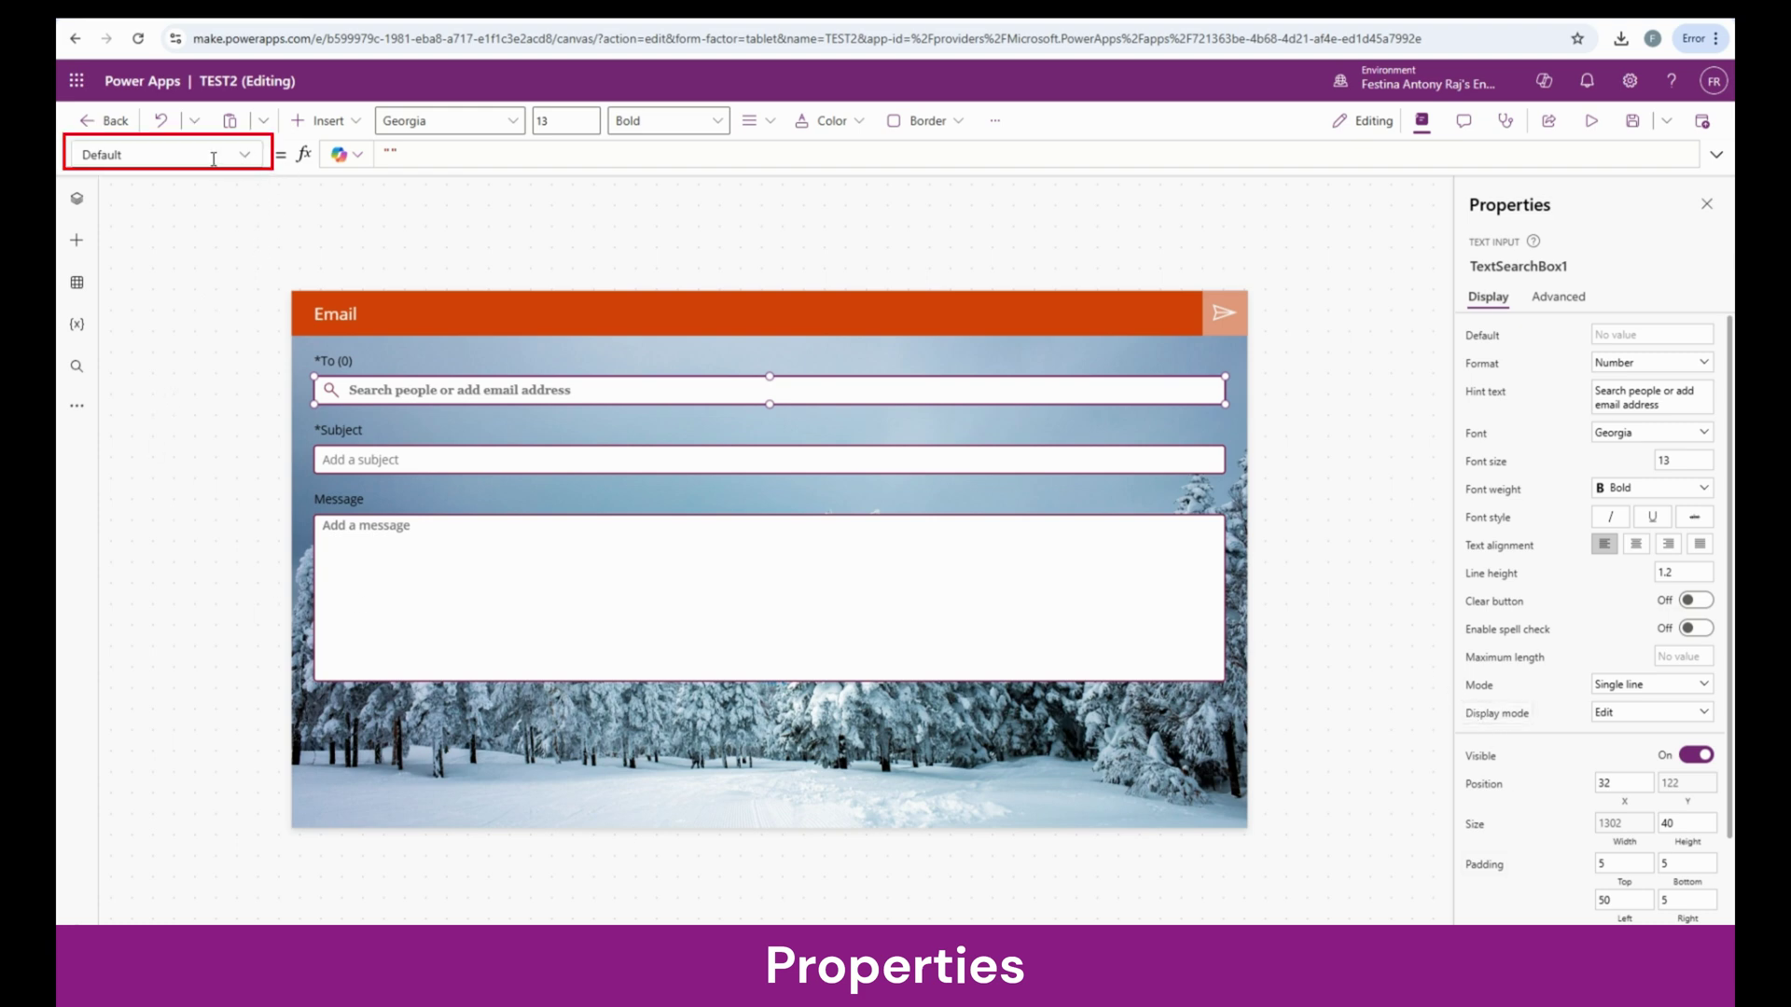
- Set the To search box's Fill property to Color.SkyBlue and collapse the formula bar
click(246, 158)
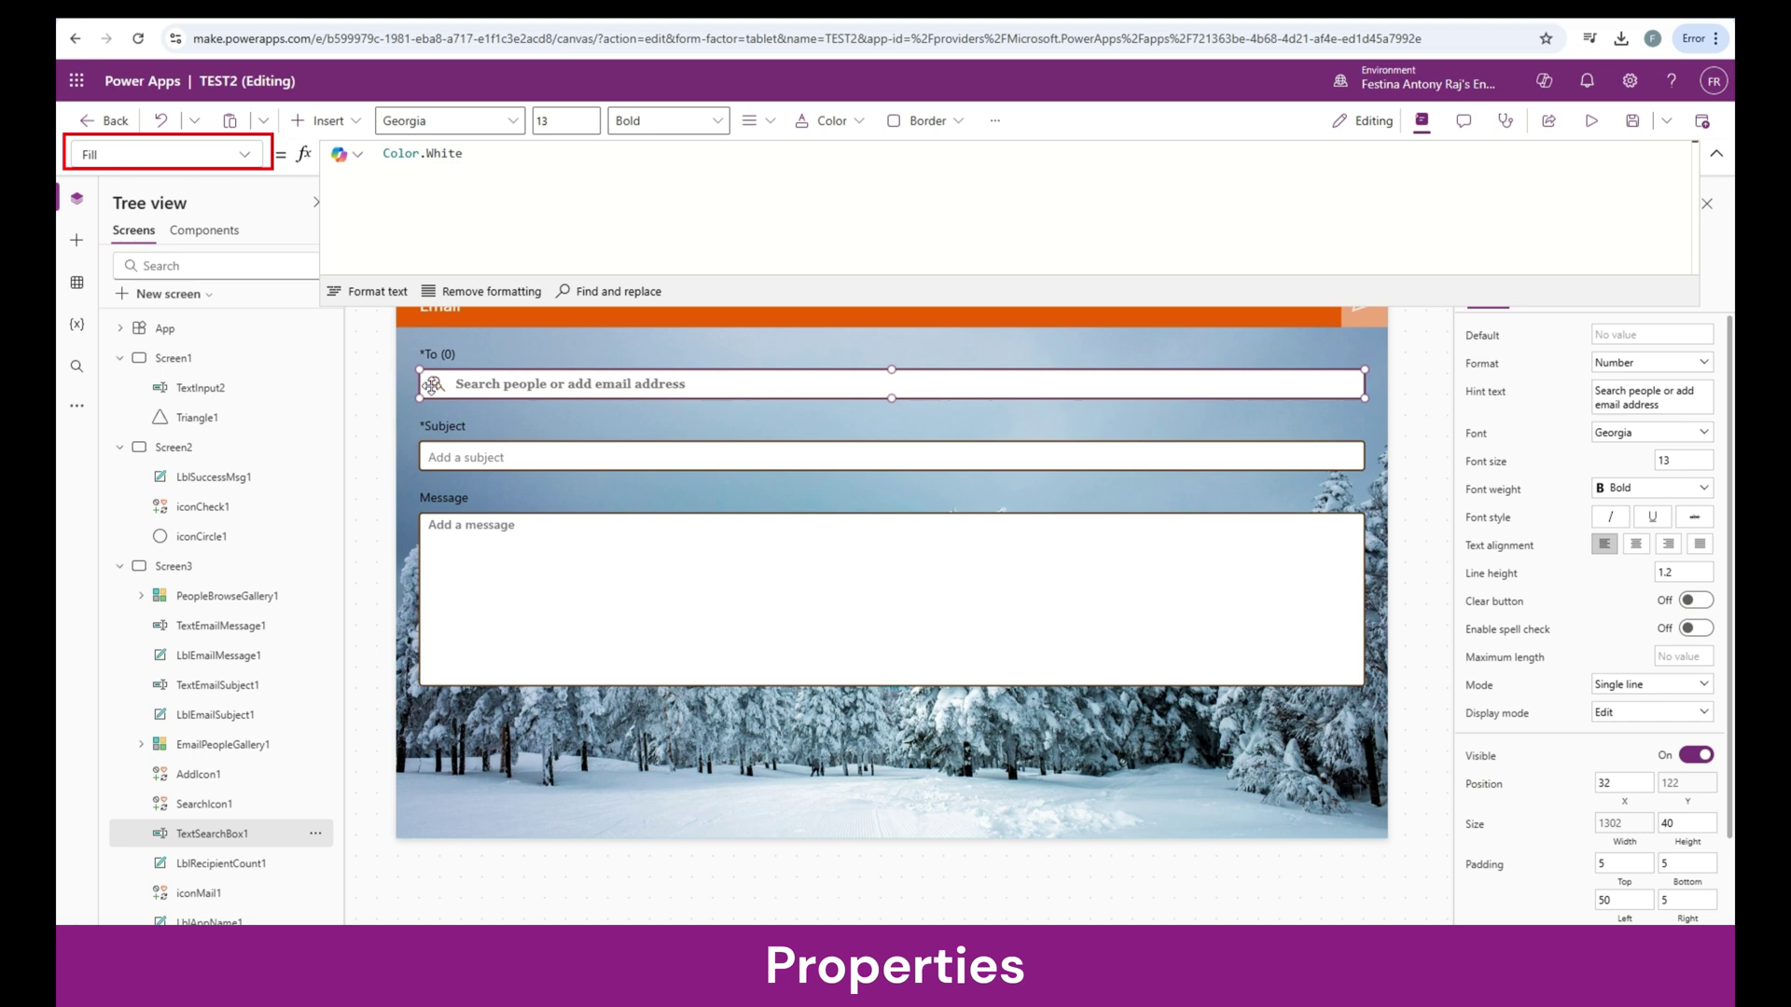
drag(477, 154, 368, 152)
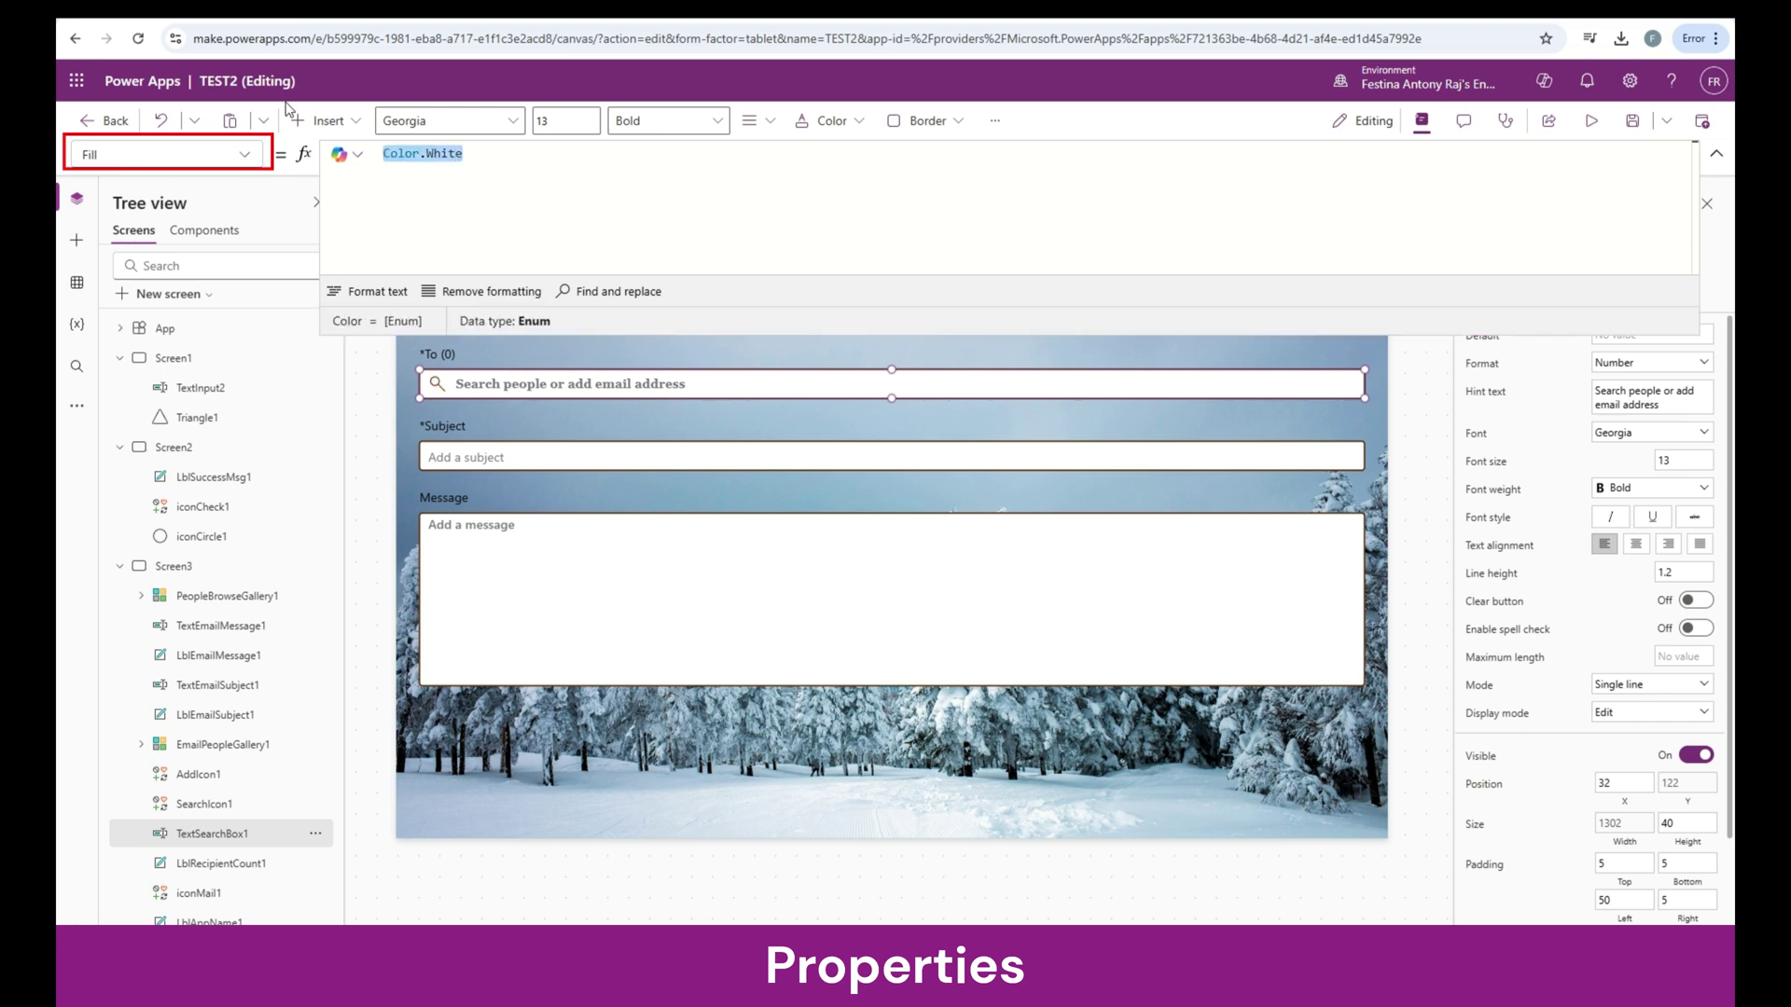
text(skybl)
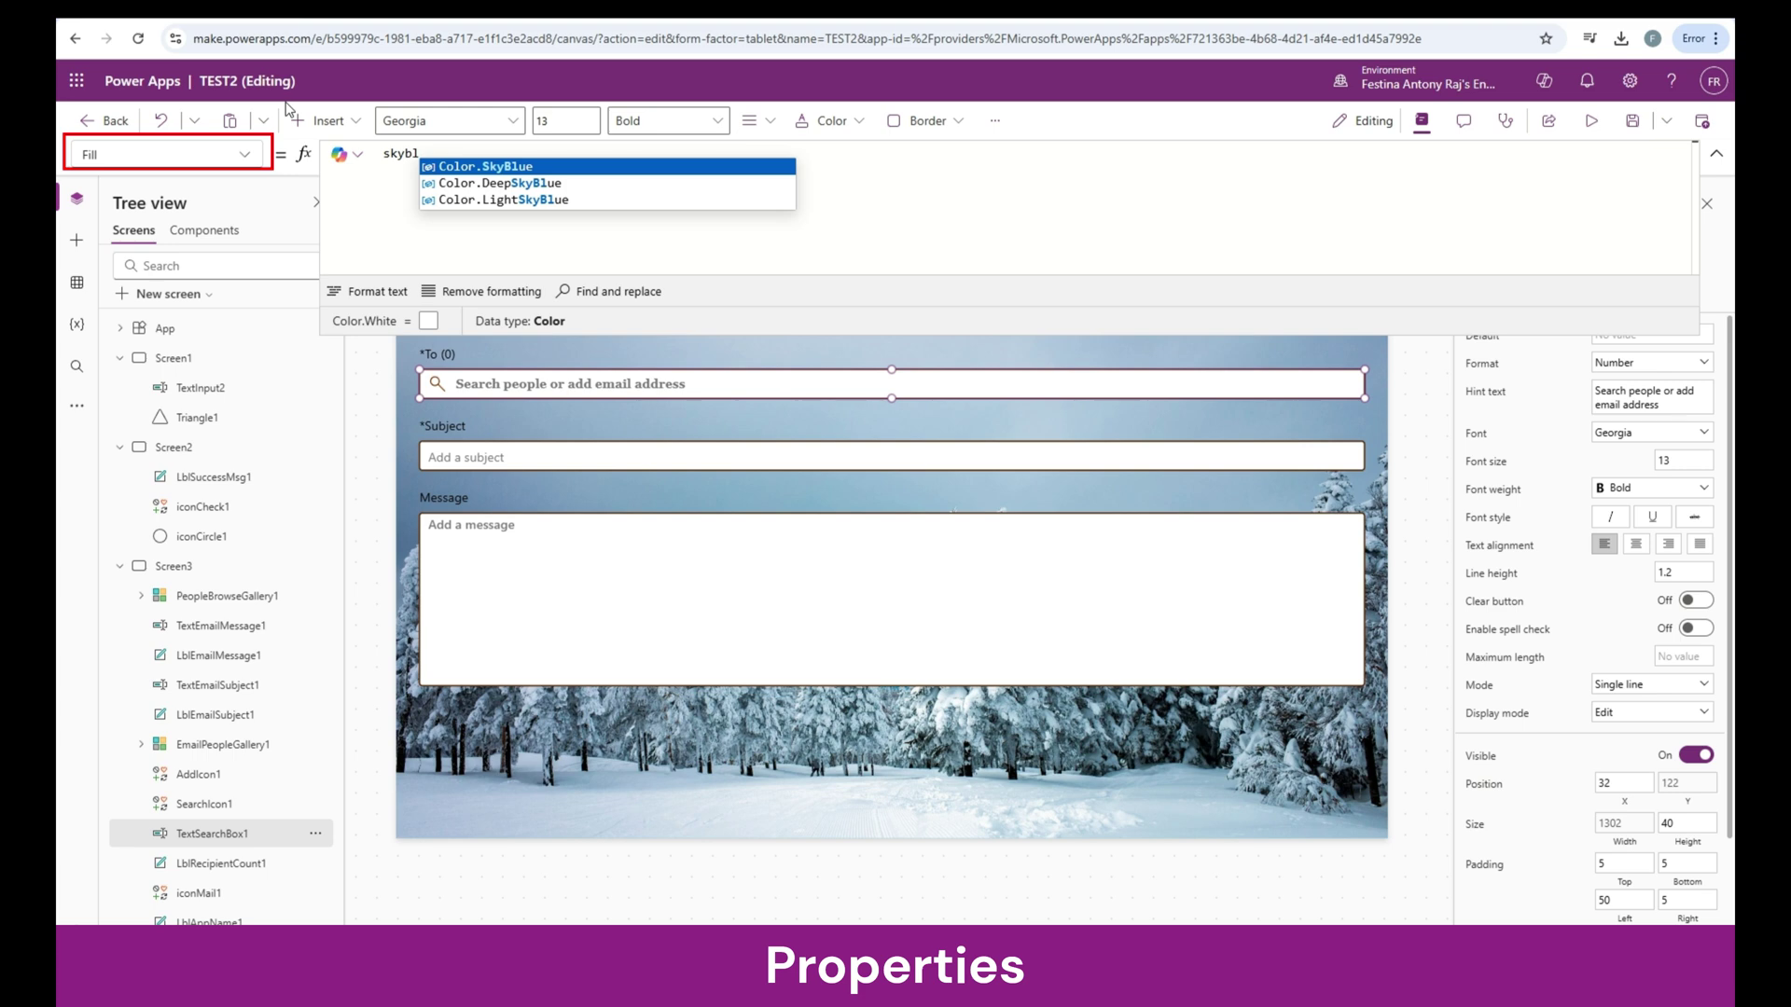
click(504, 166)
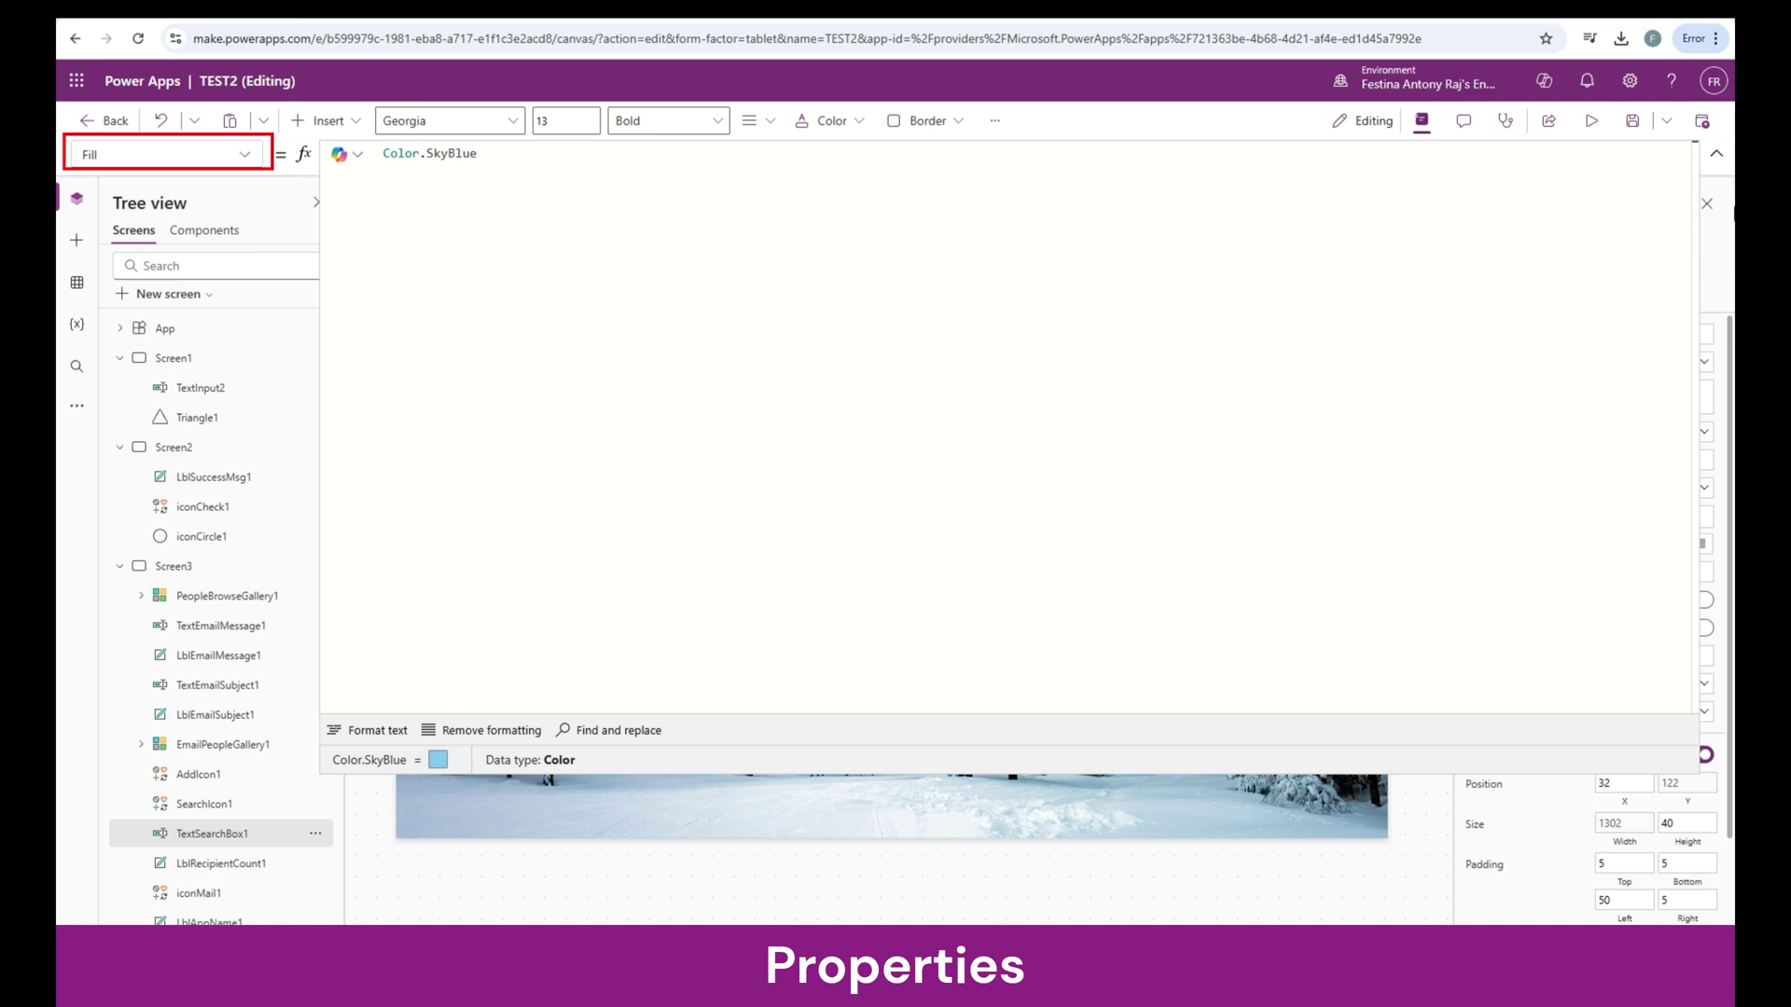
click(1715, 154)
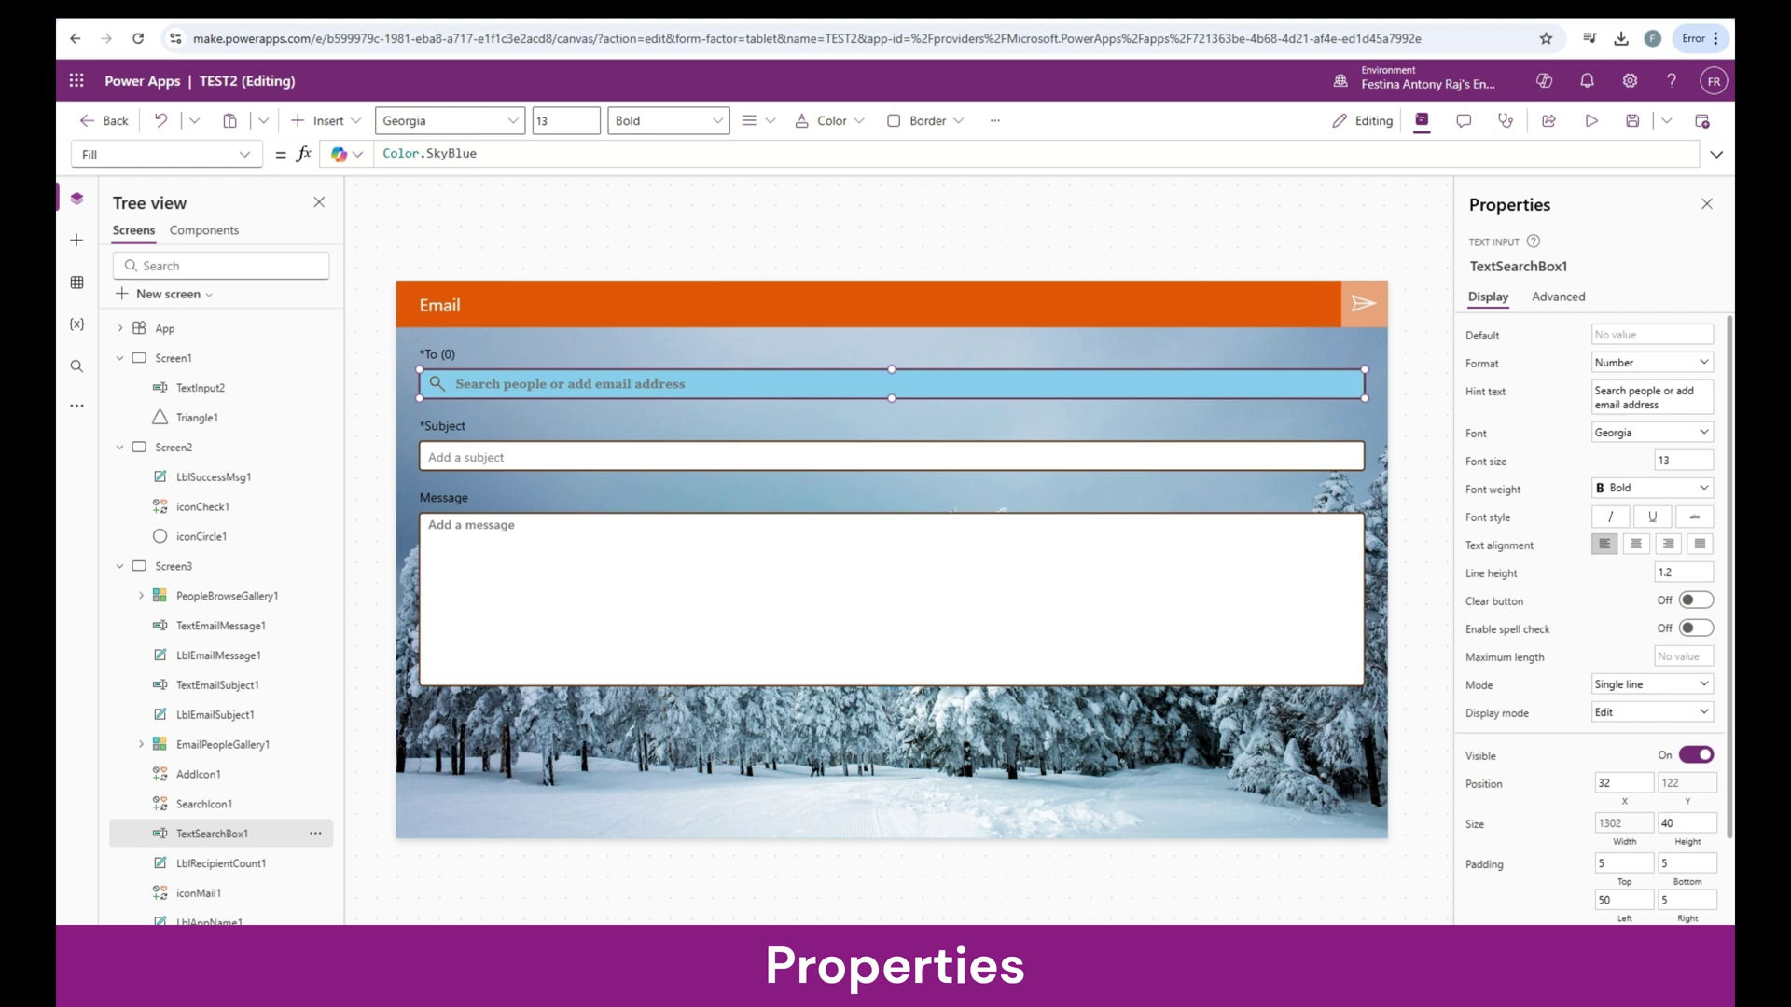
- Set the To search box's font size to 24
click(1676, 461)
text(24)
click(1551, 500)
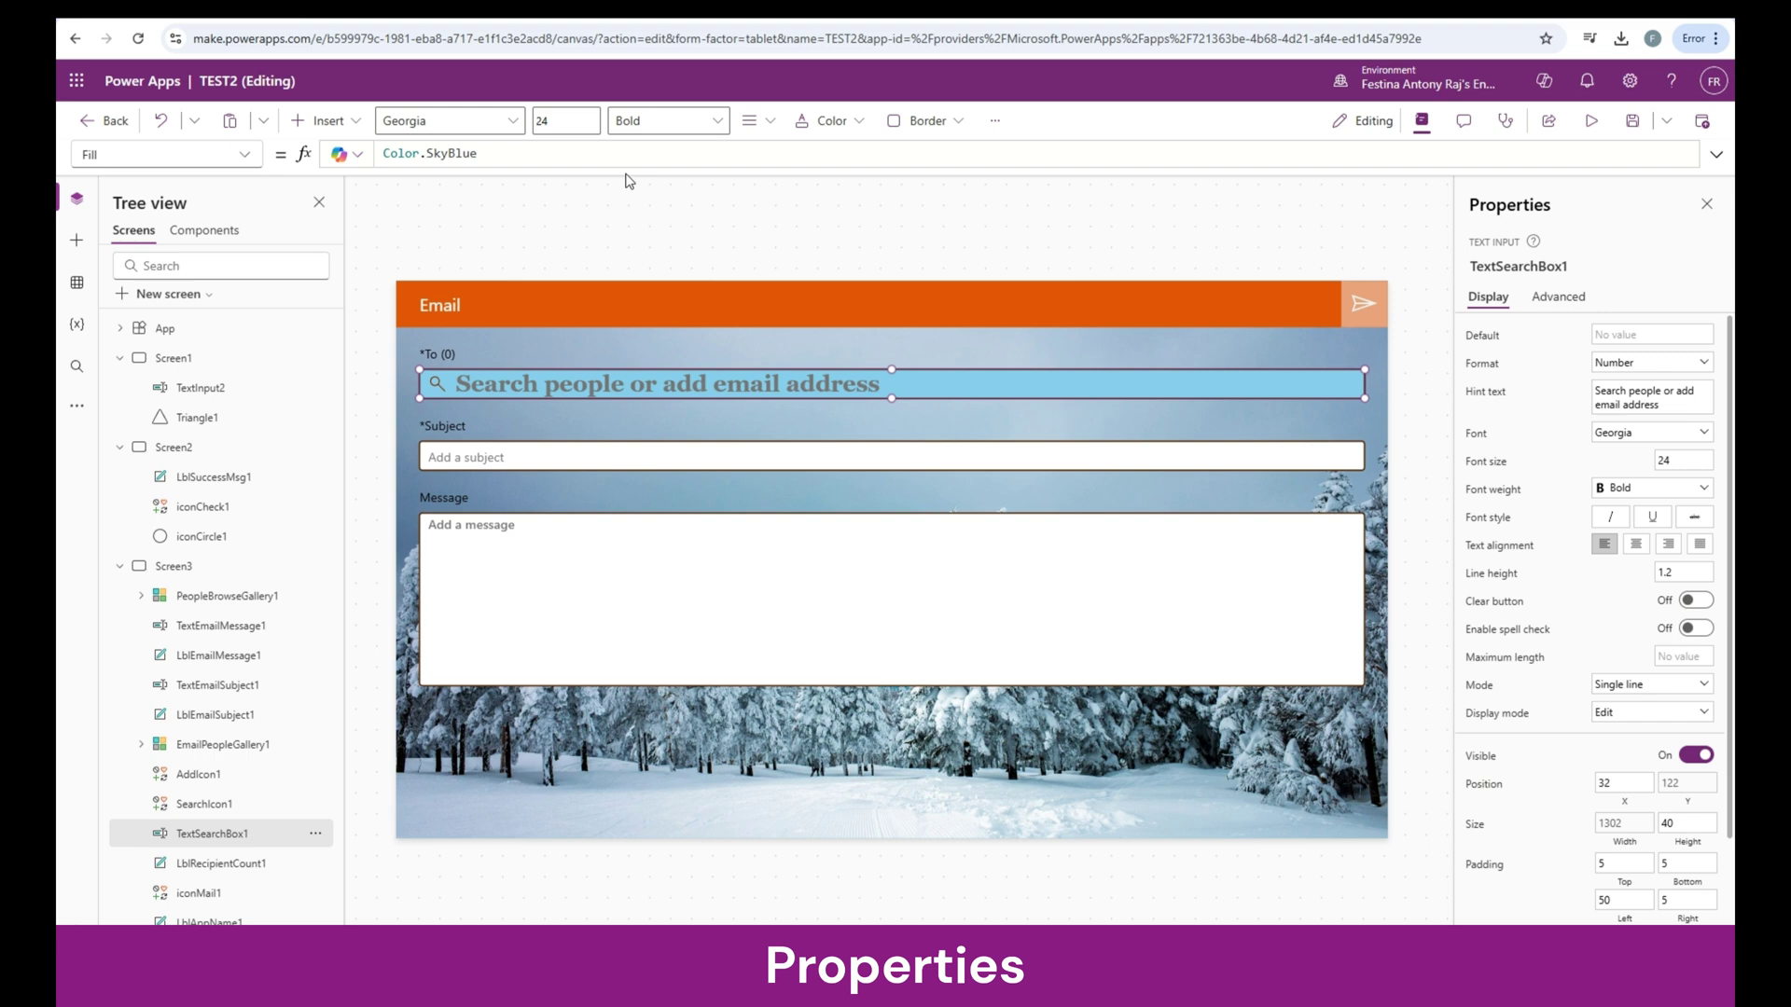
- View the expanded formula bar, collapse it, and search the To search box's advanced properties for "border"
drag(623, 167, 640, 620)
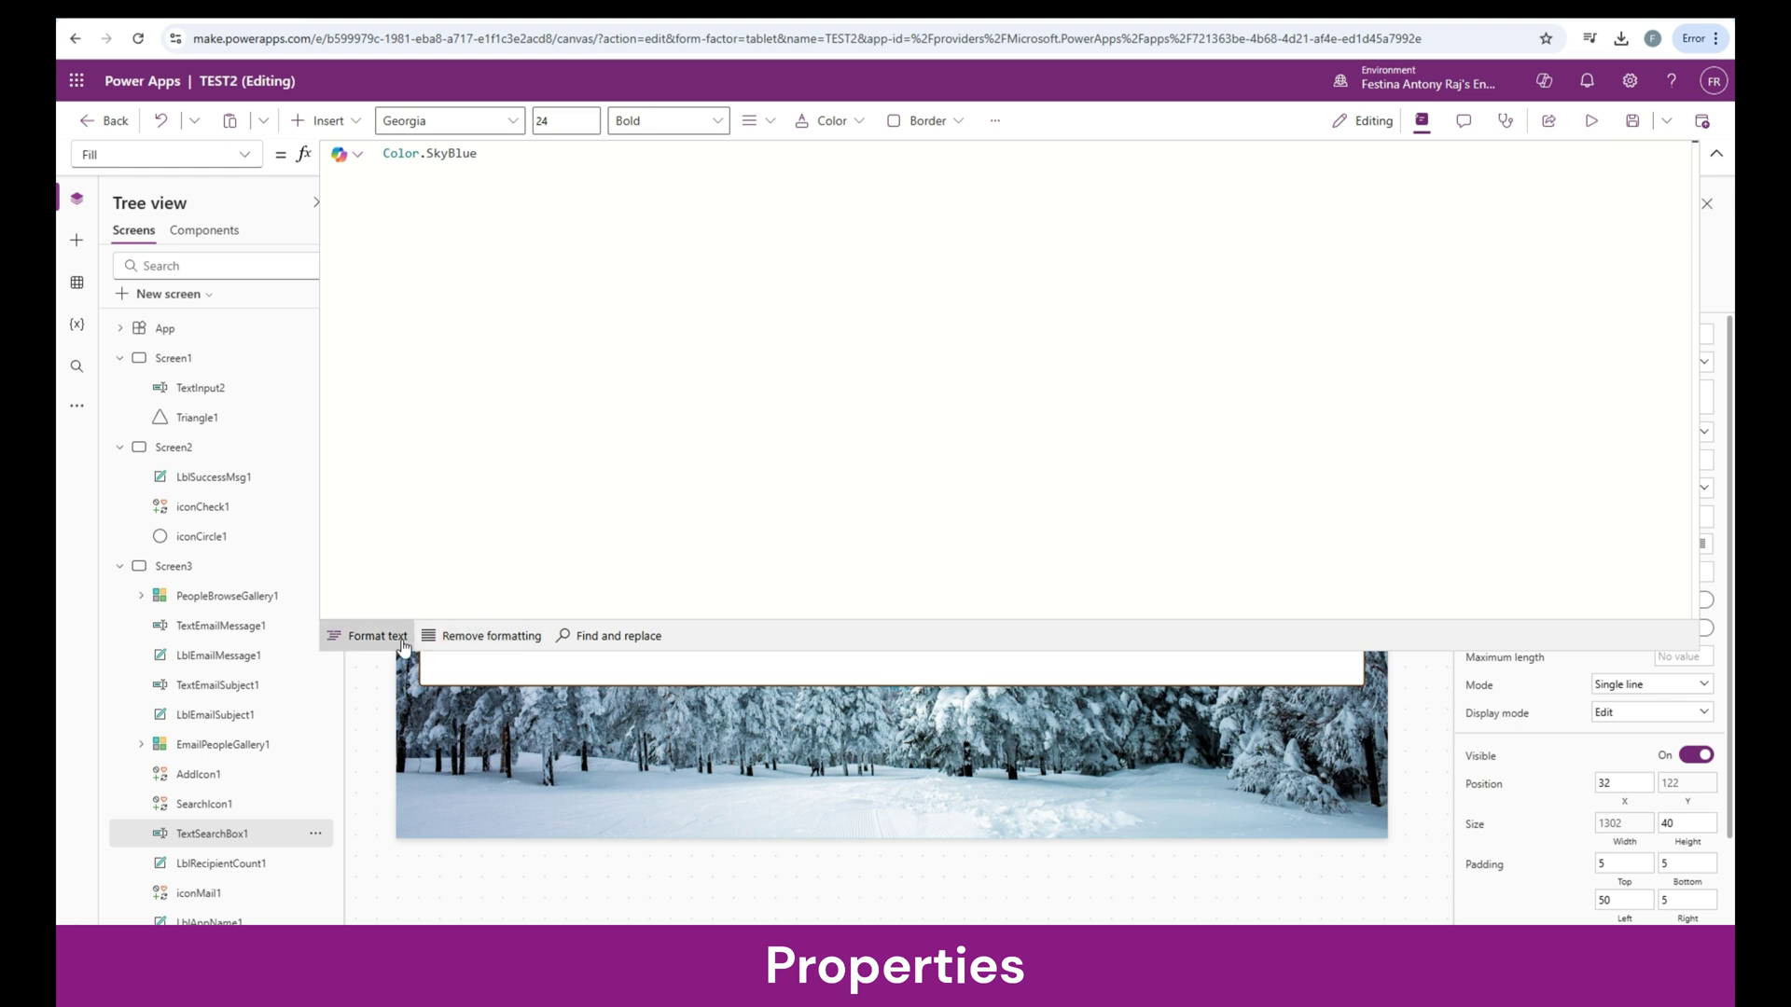
click(1716, 154)
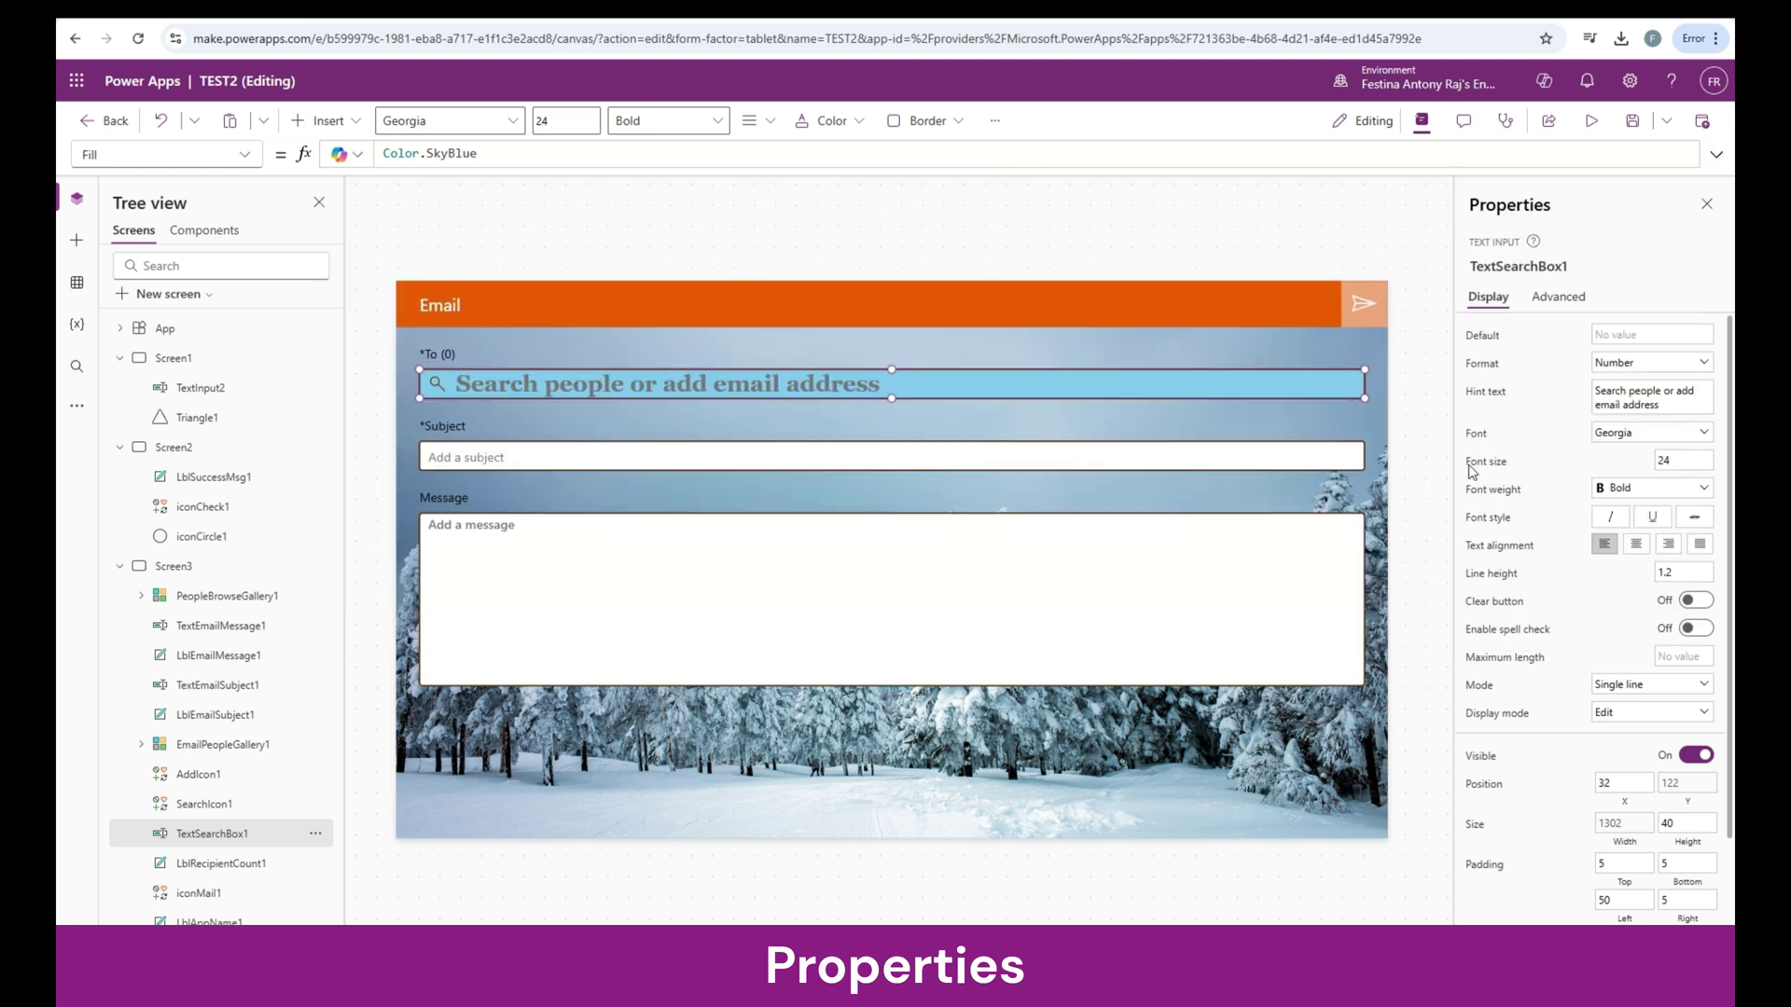
click(1567, 304)
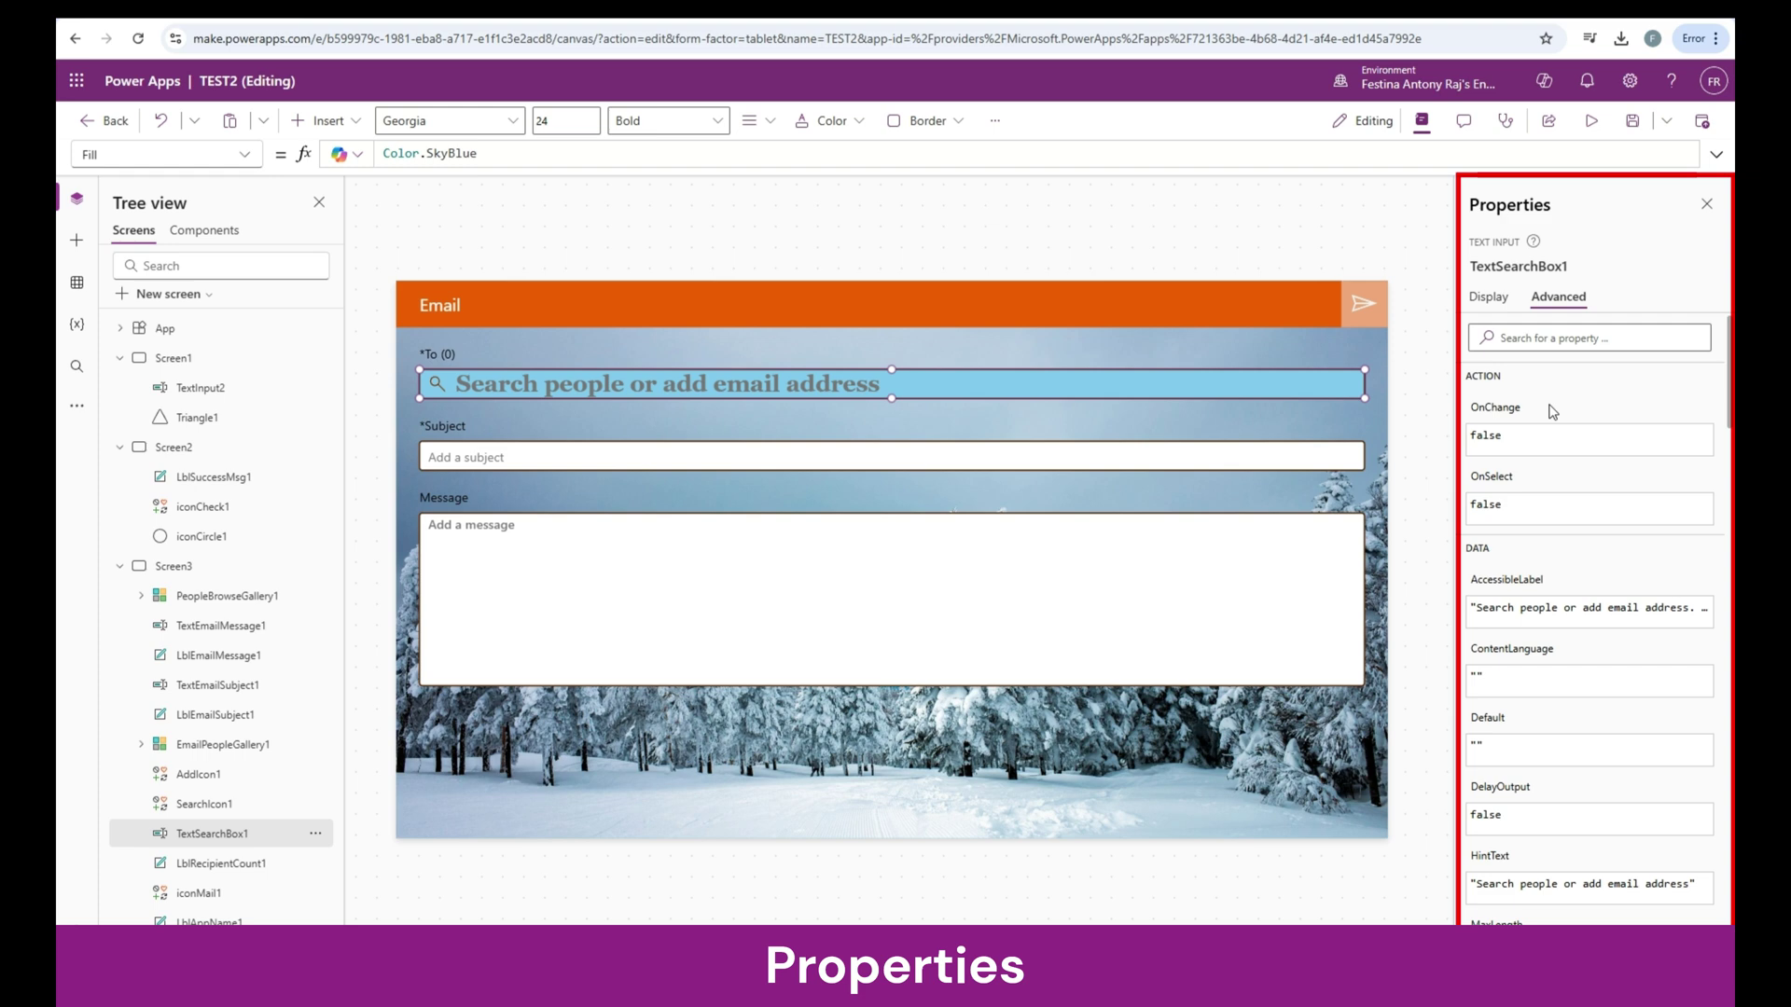
click(1576, 337)
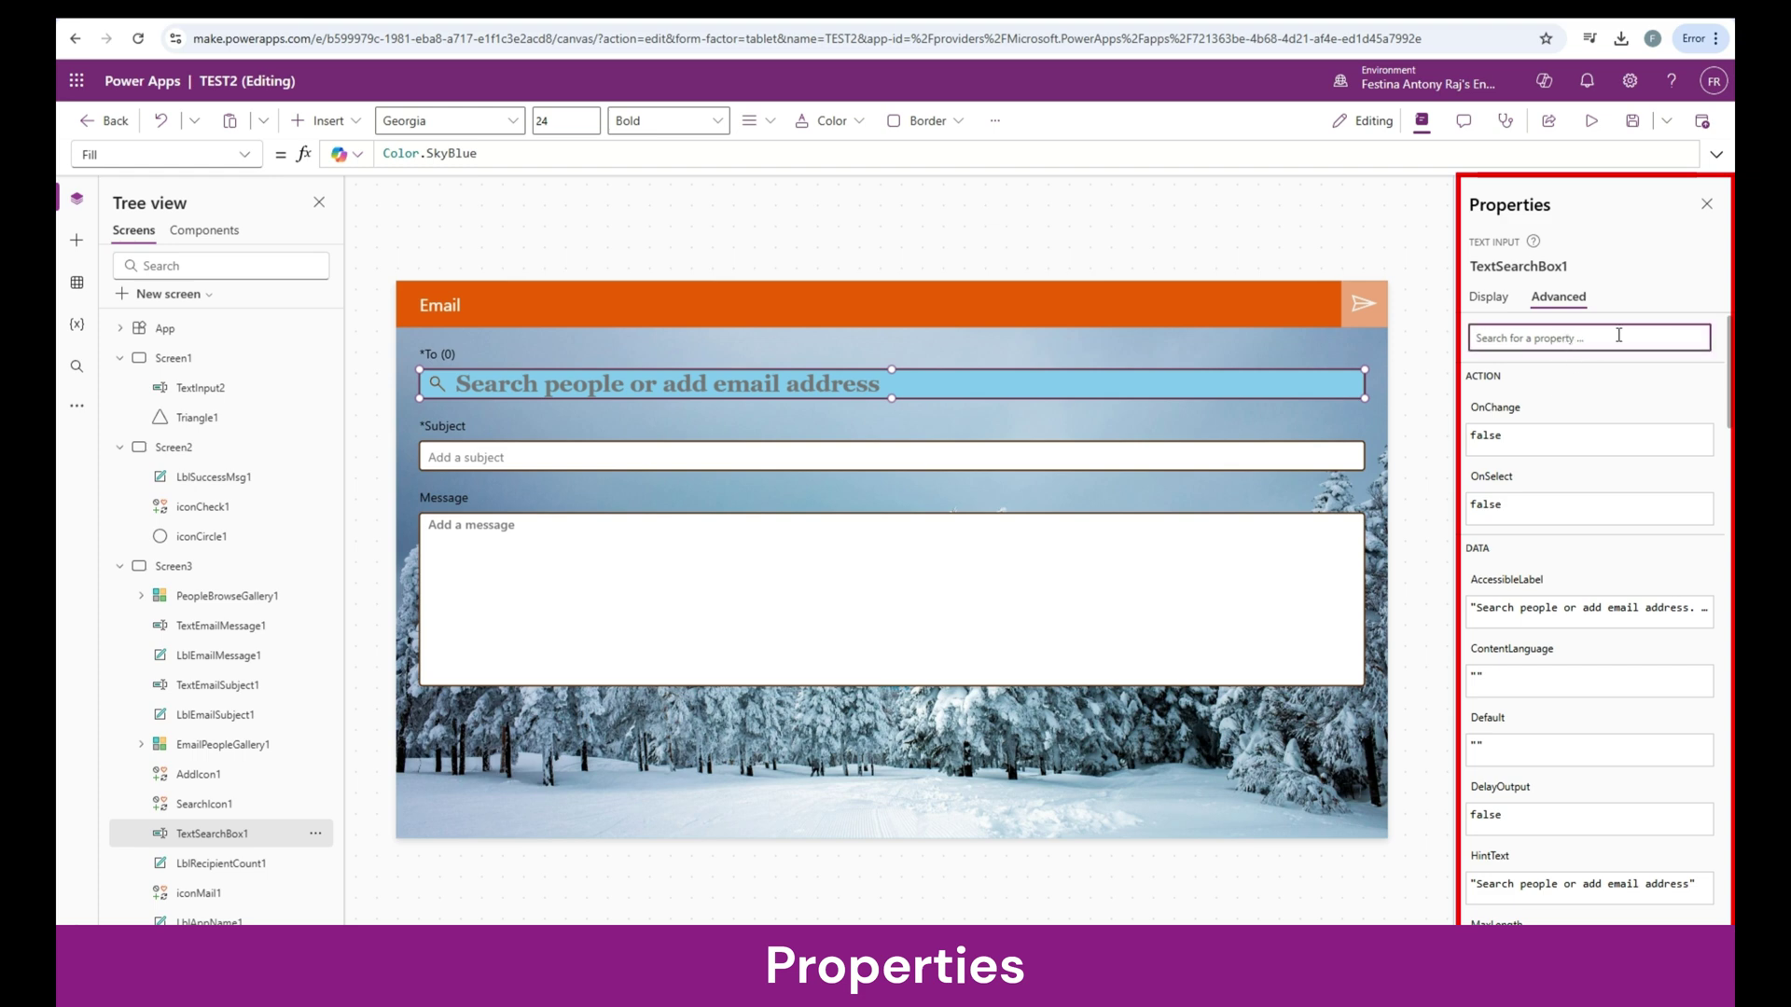
text(borde)
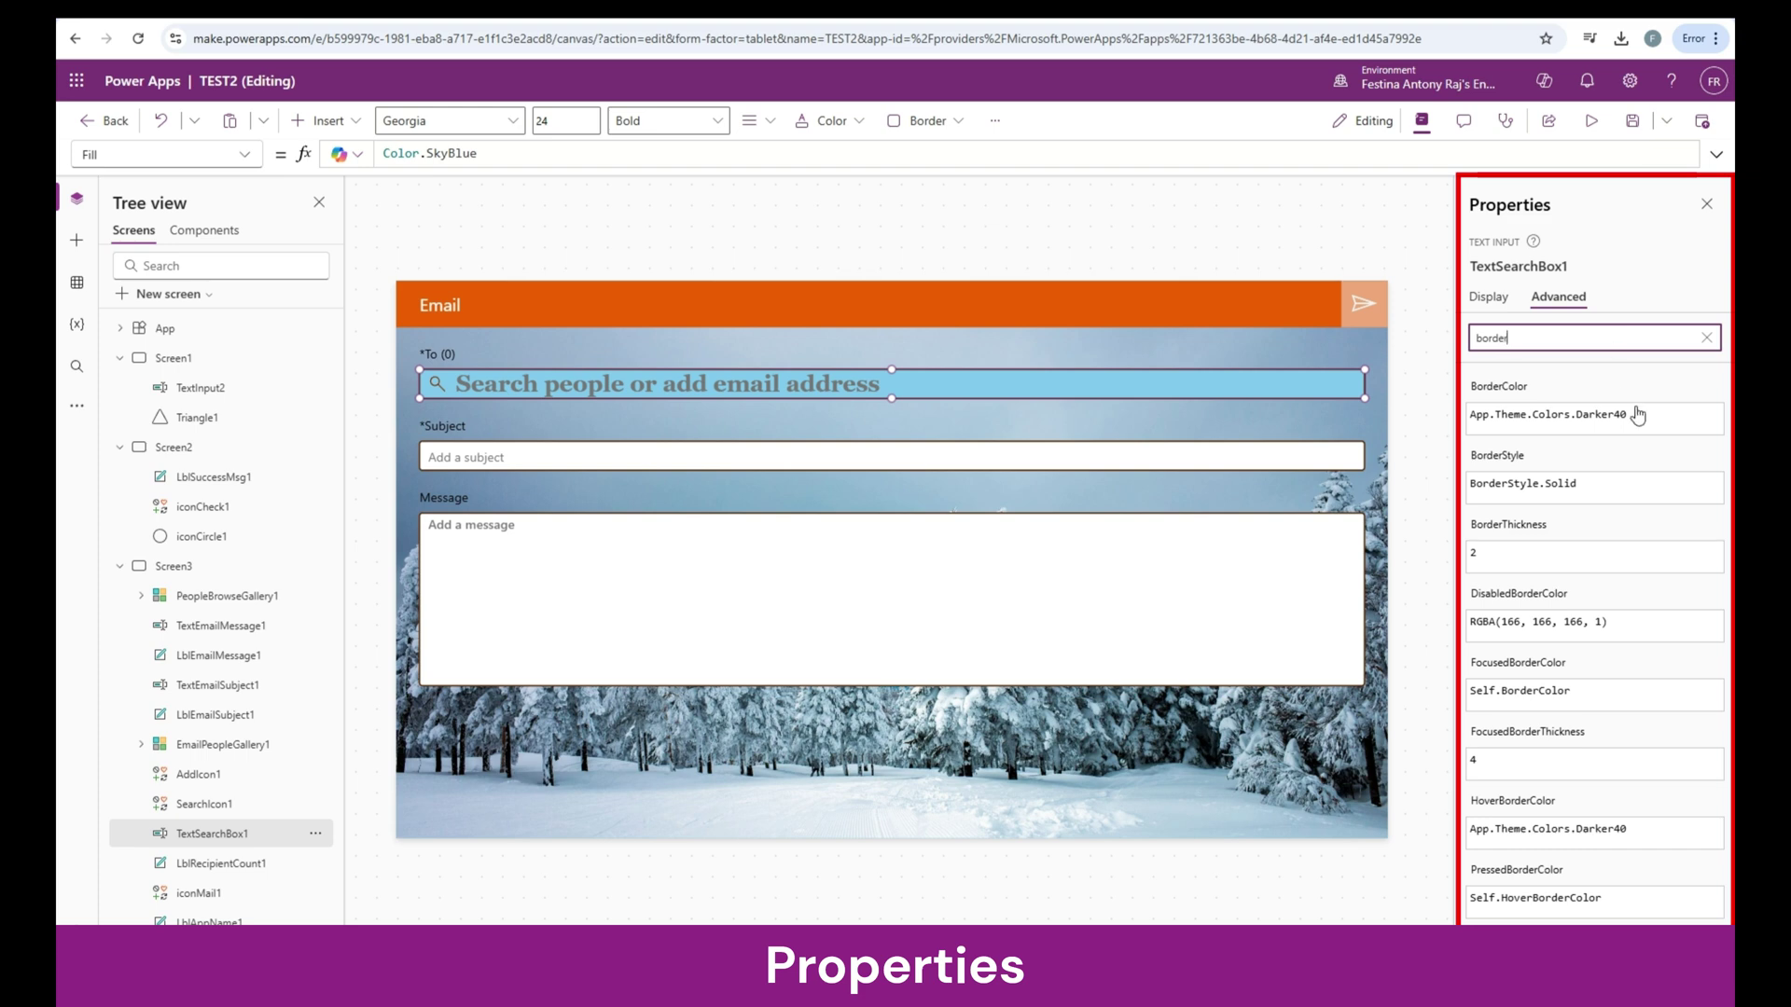
text(r)
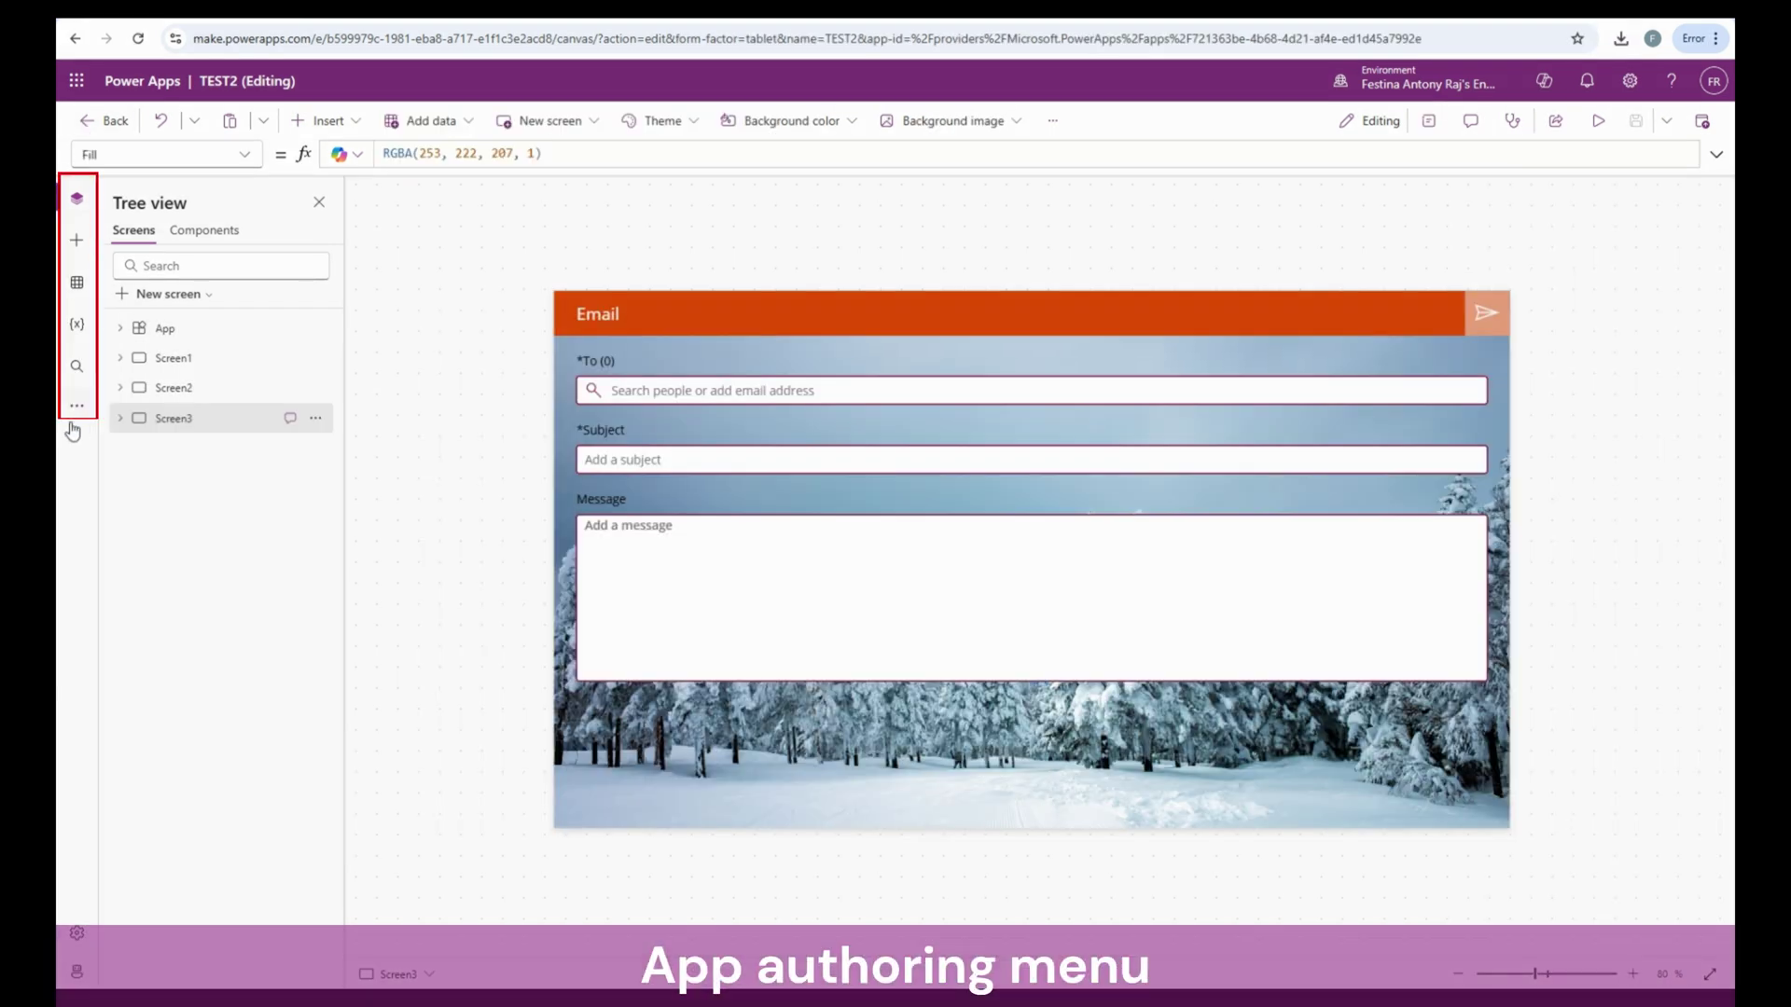
- Examine the controls inside Screen3 and its PeopleBrowseGallery1 in the tree view
click(76, 408)
click(76, 408)
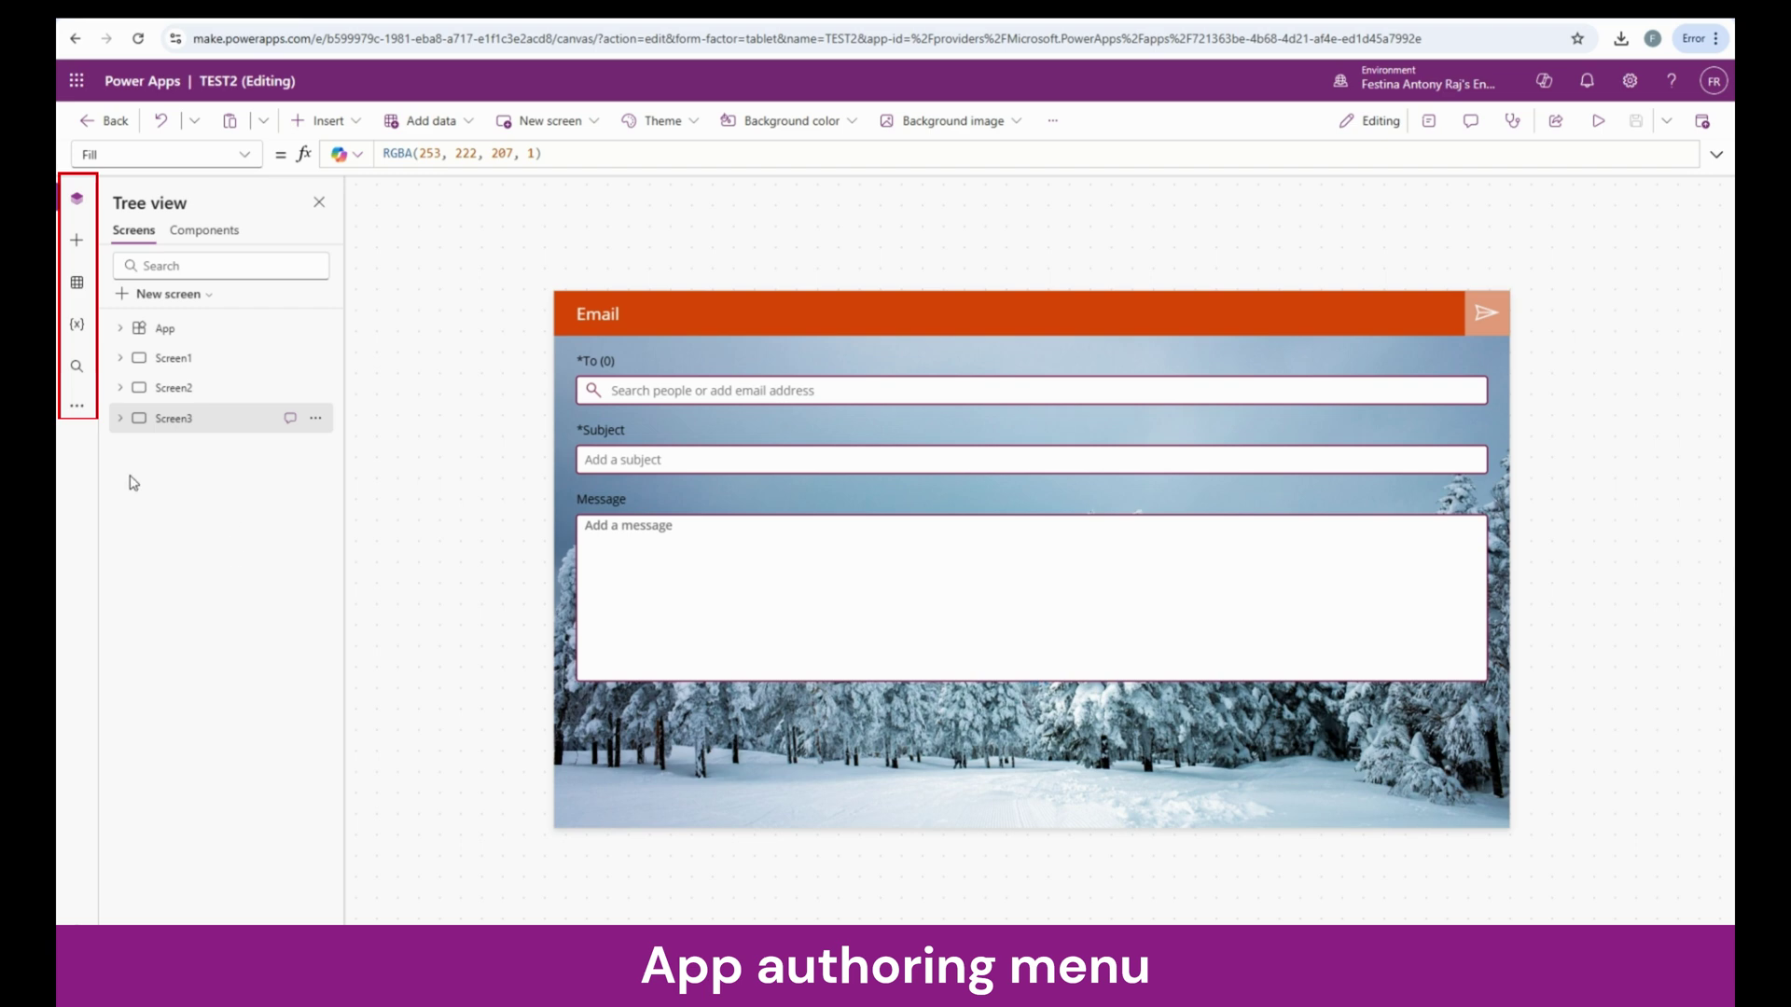
click(121, 420)
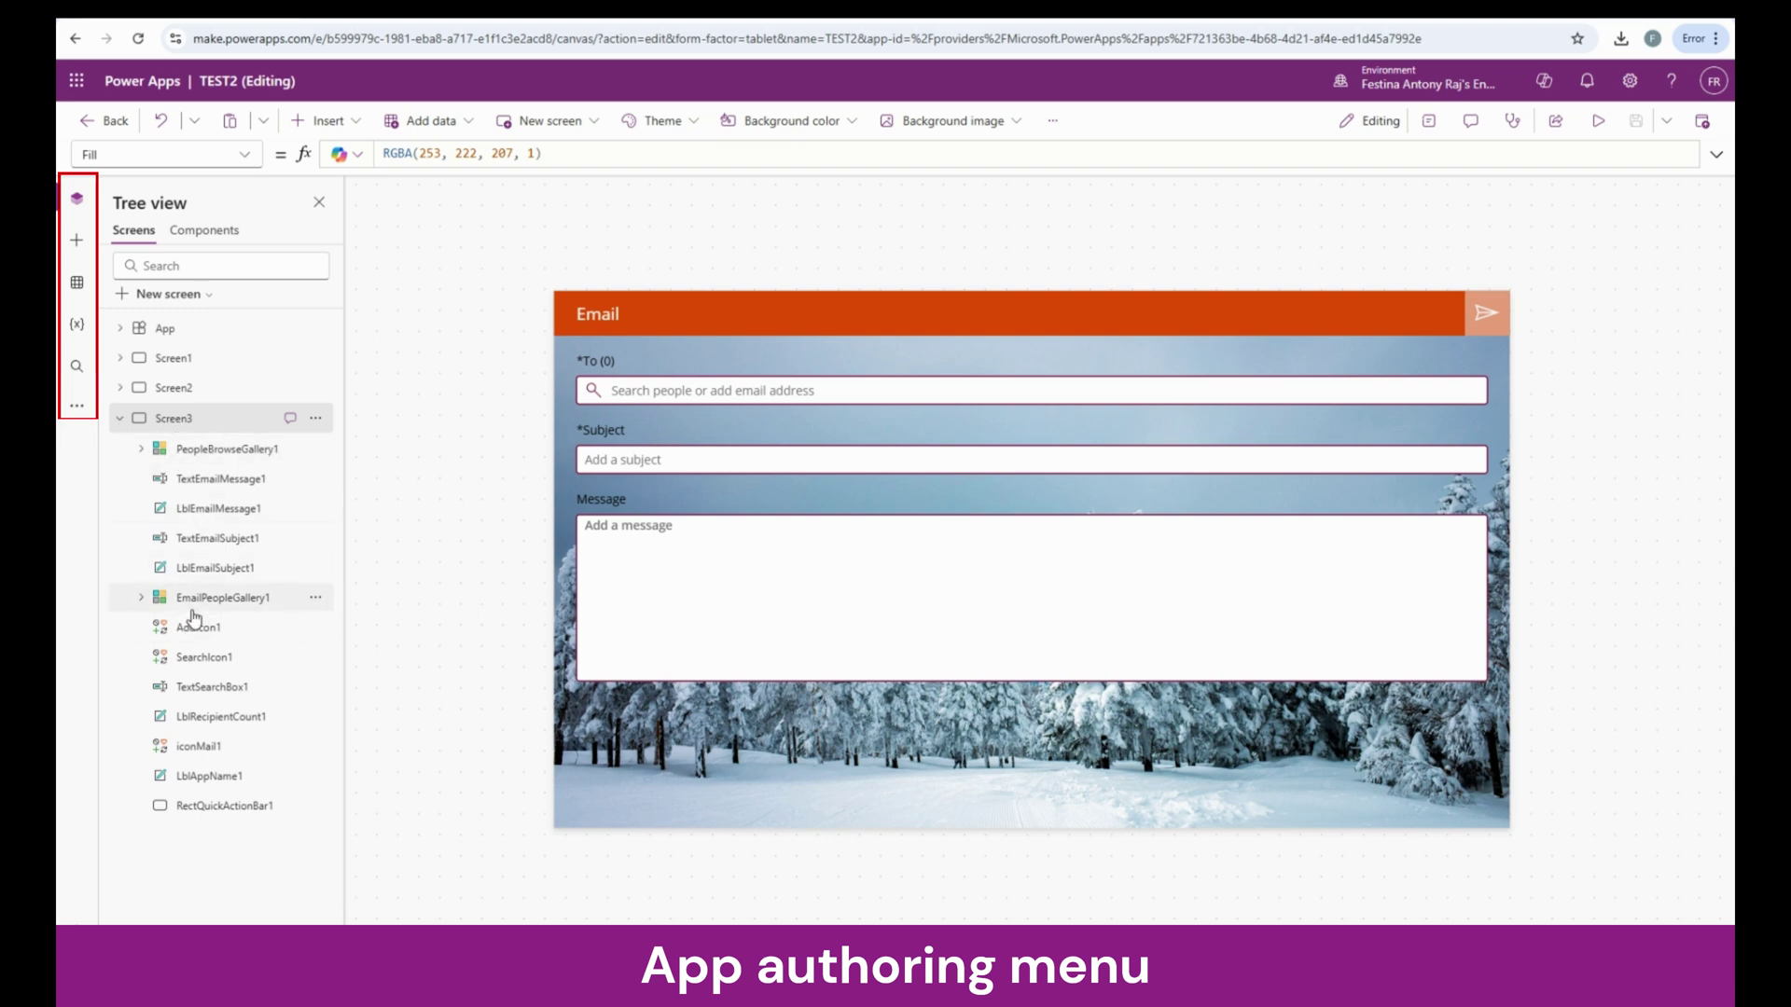
click(141, 451)
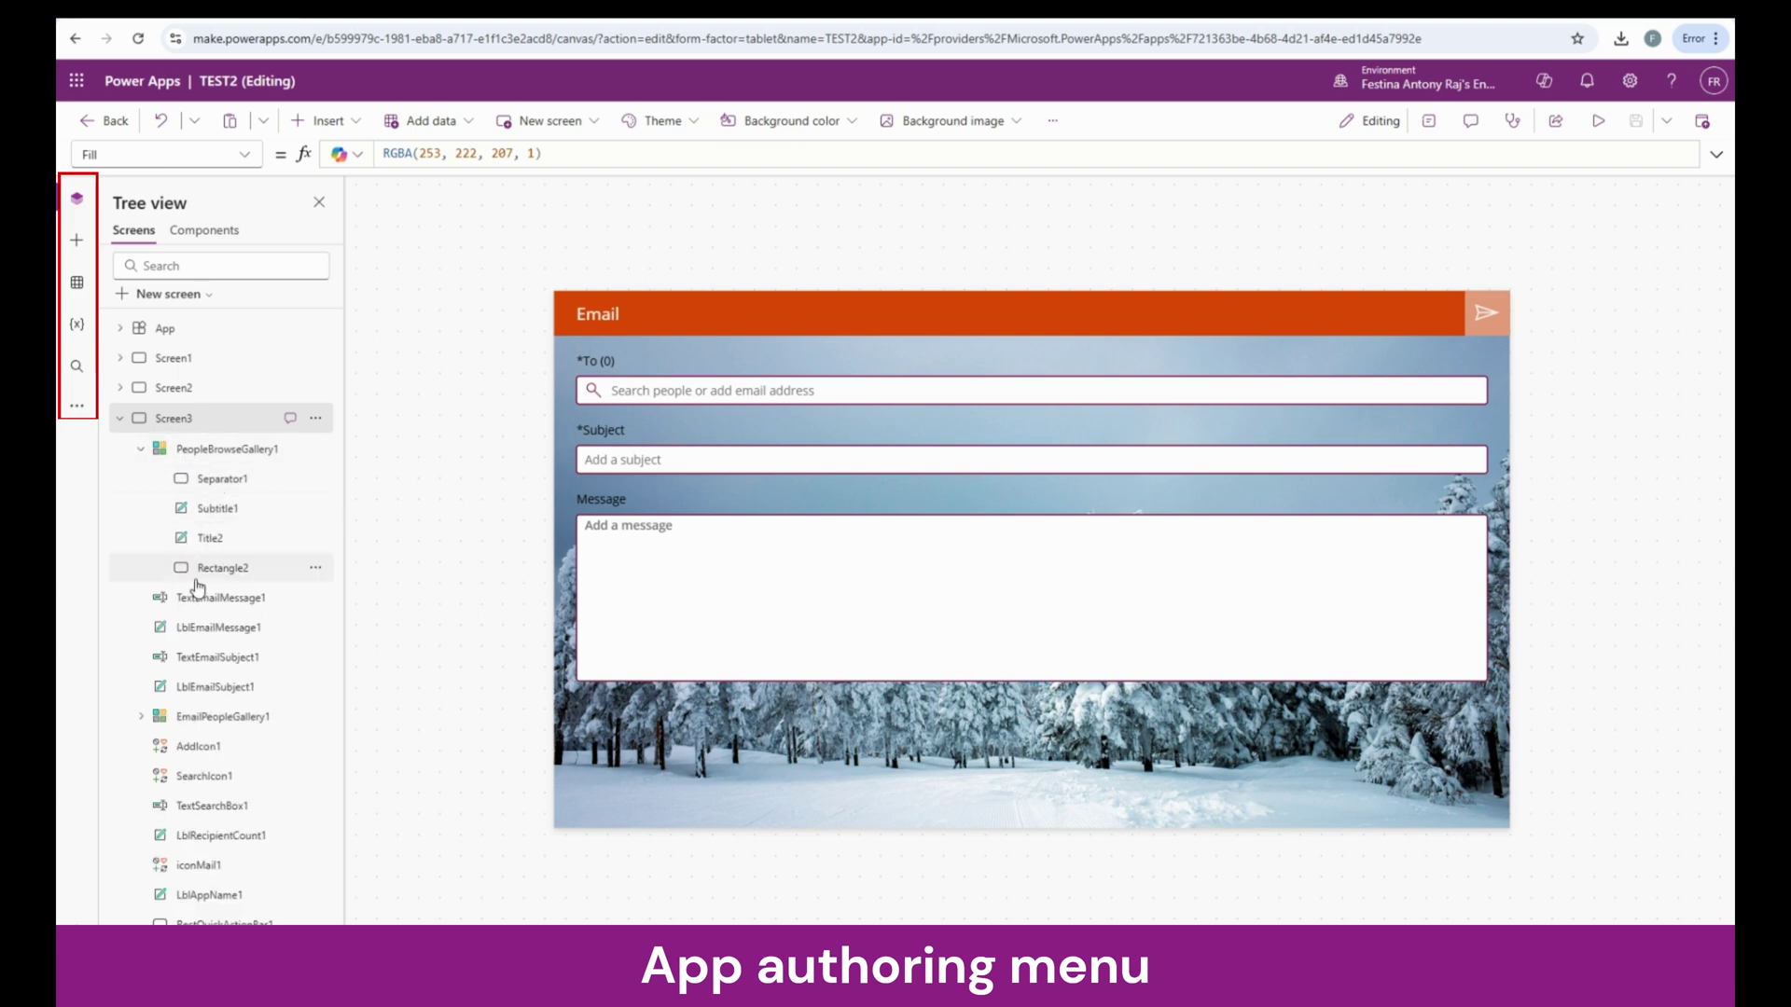
click(141, 449)
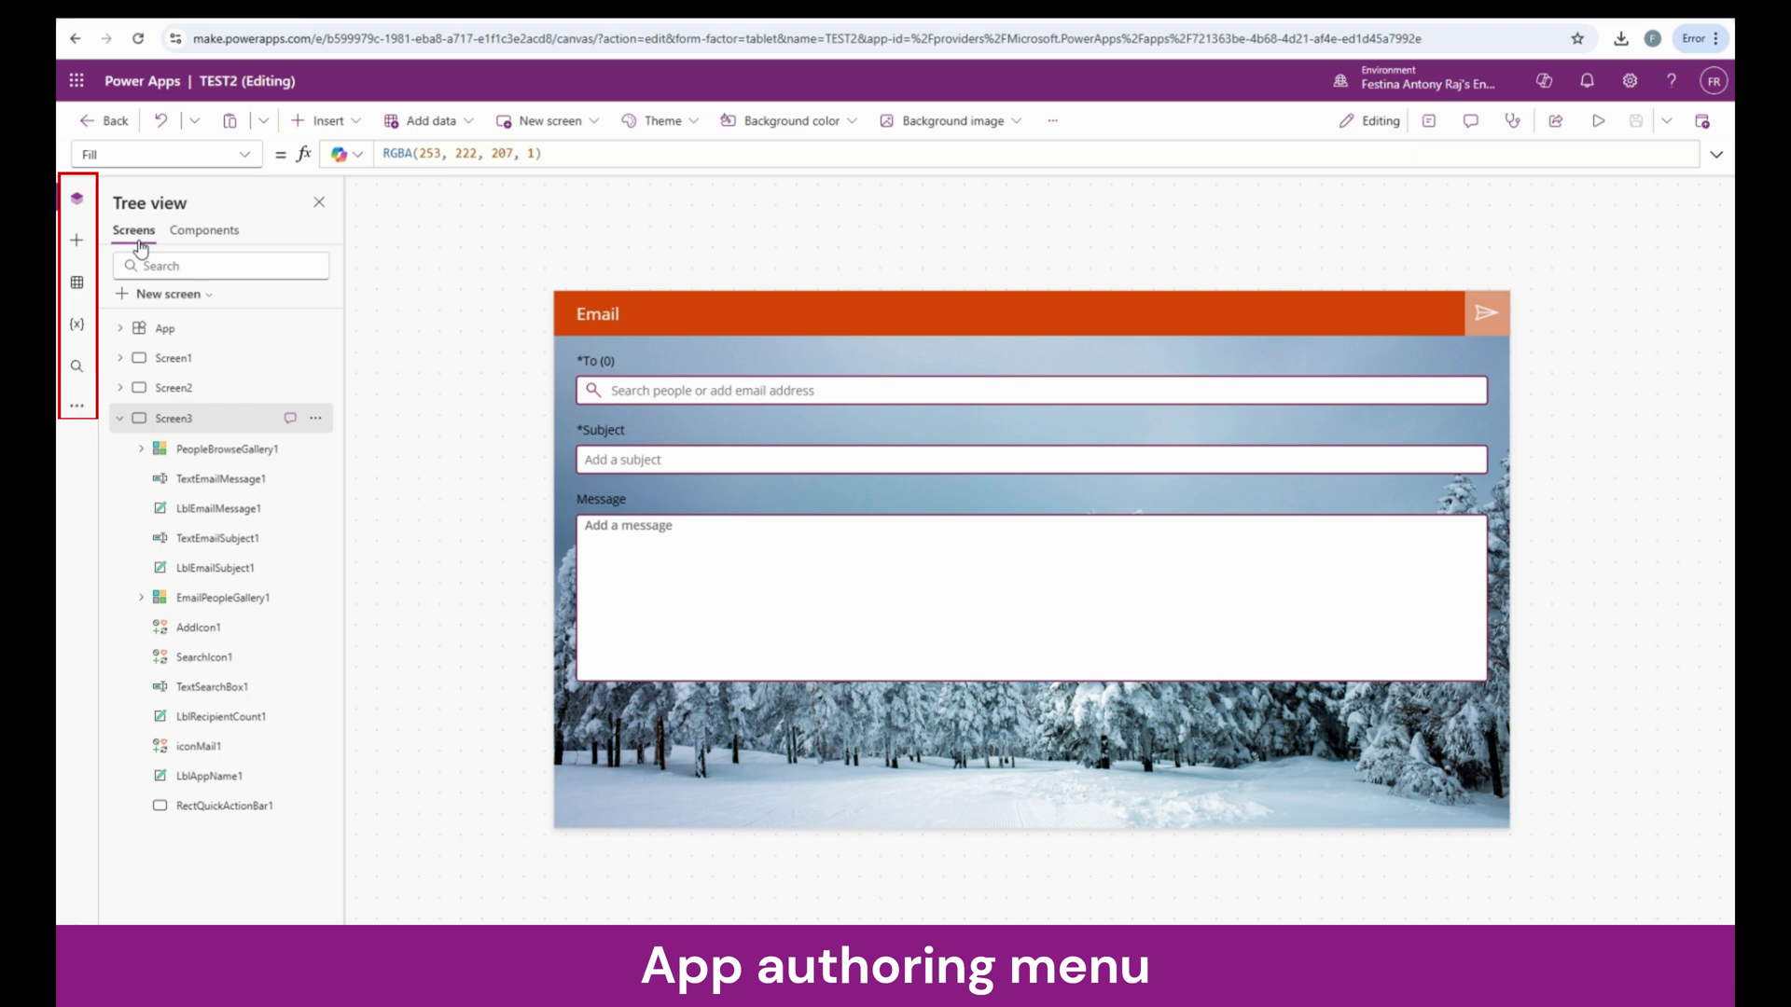
- Look over the app's components list and the layout templates offered for a new screen
click(191, 240)
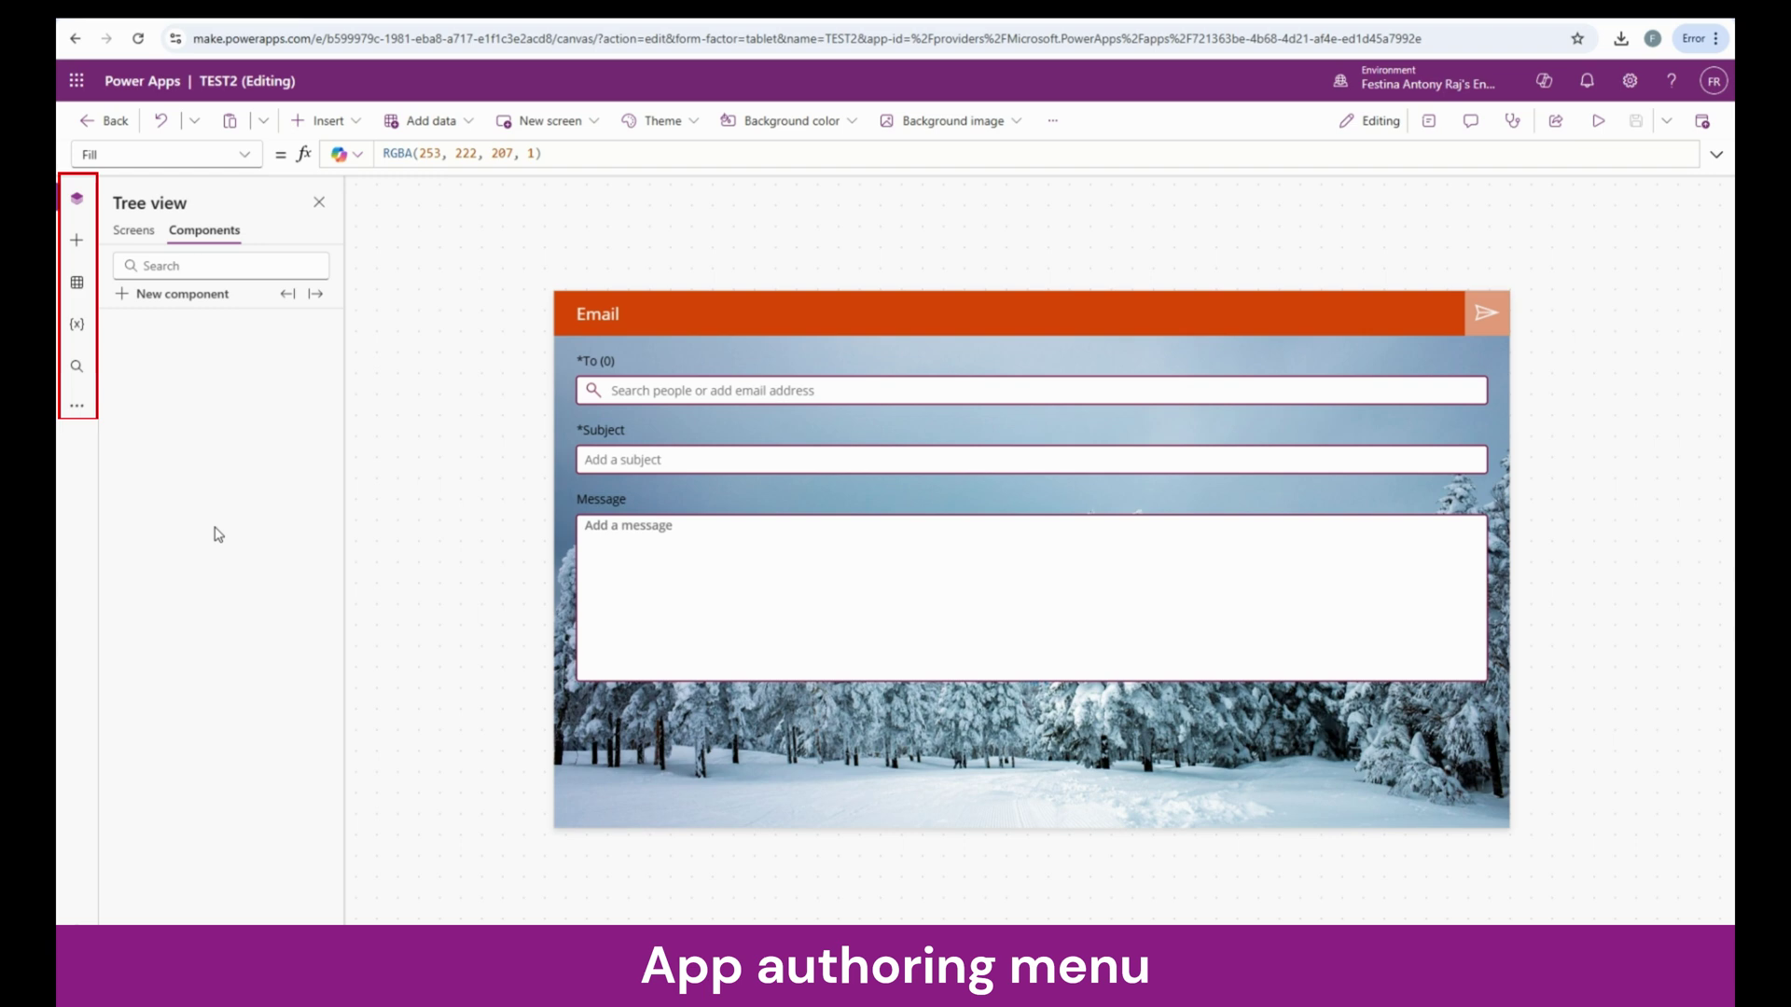
click(133, 230)
click(201, 294)
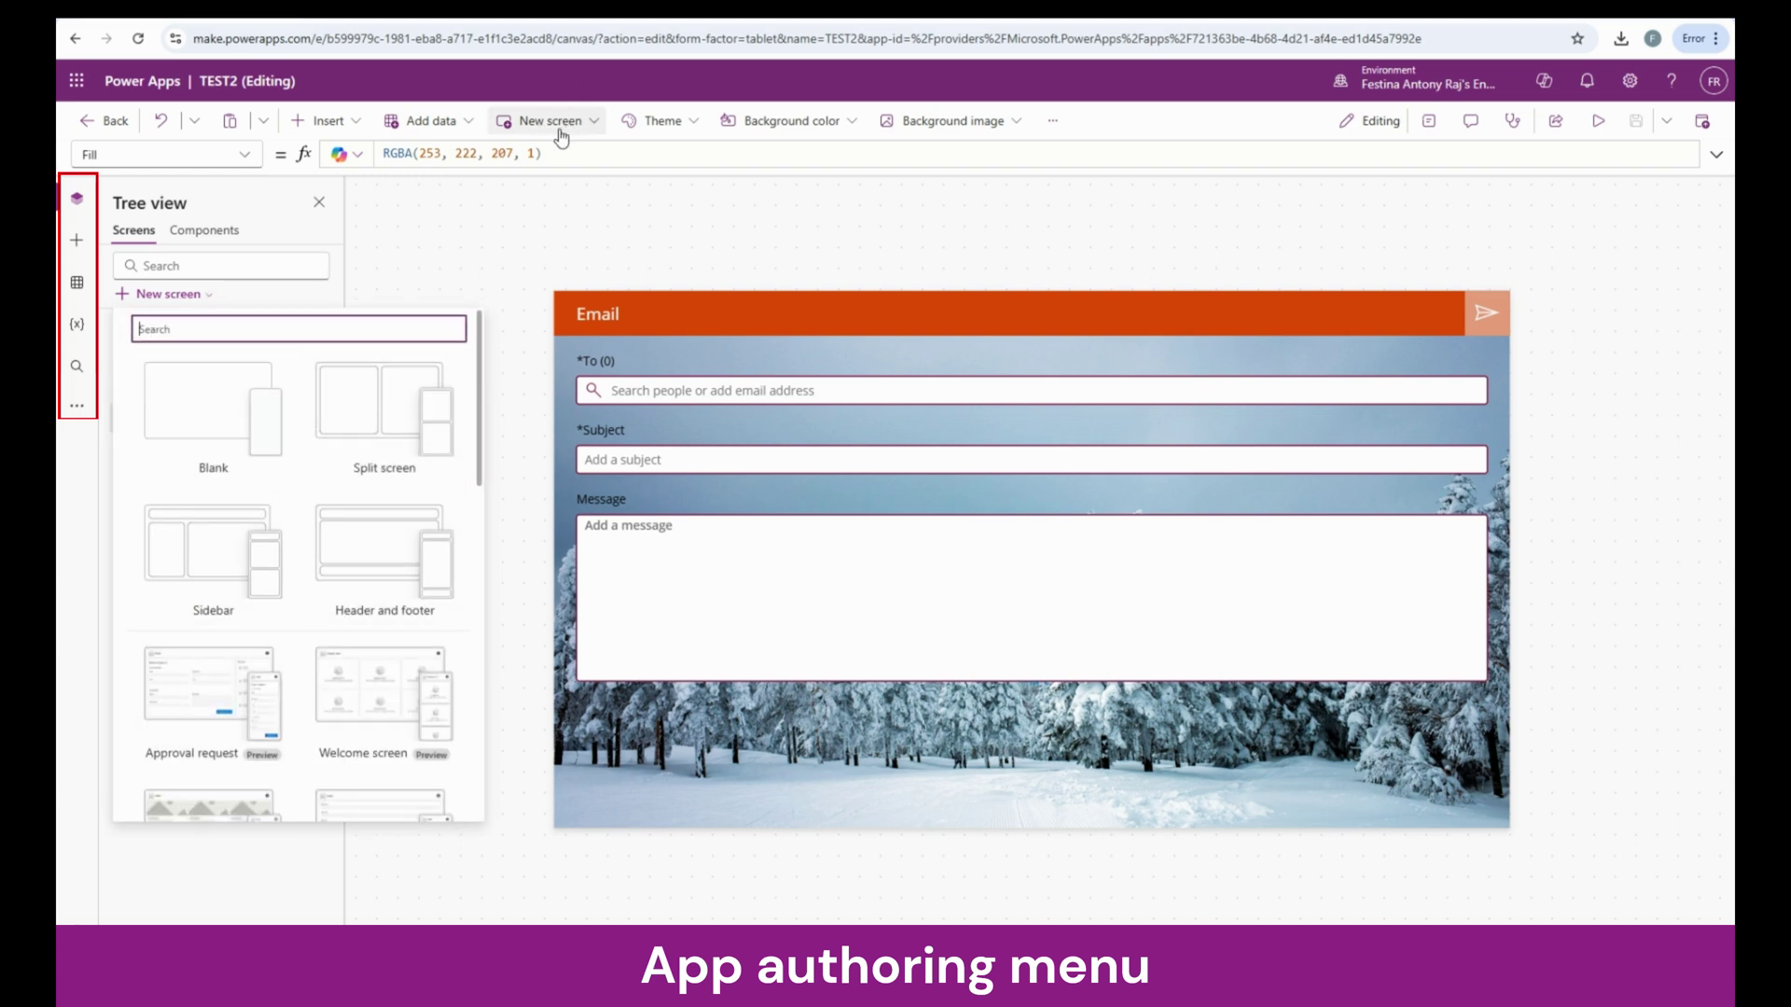
click(317, 239)
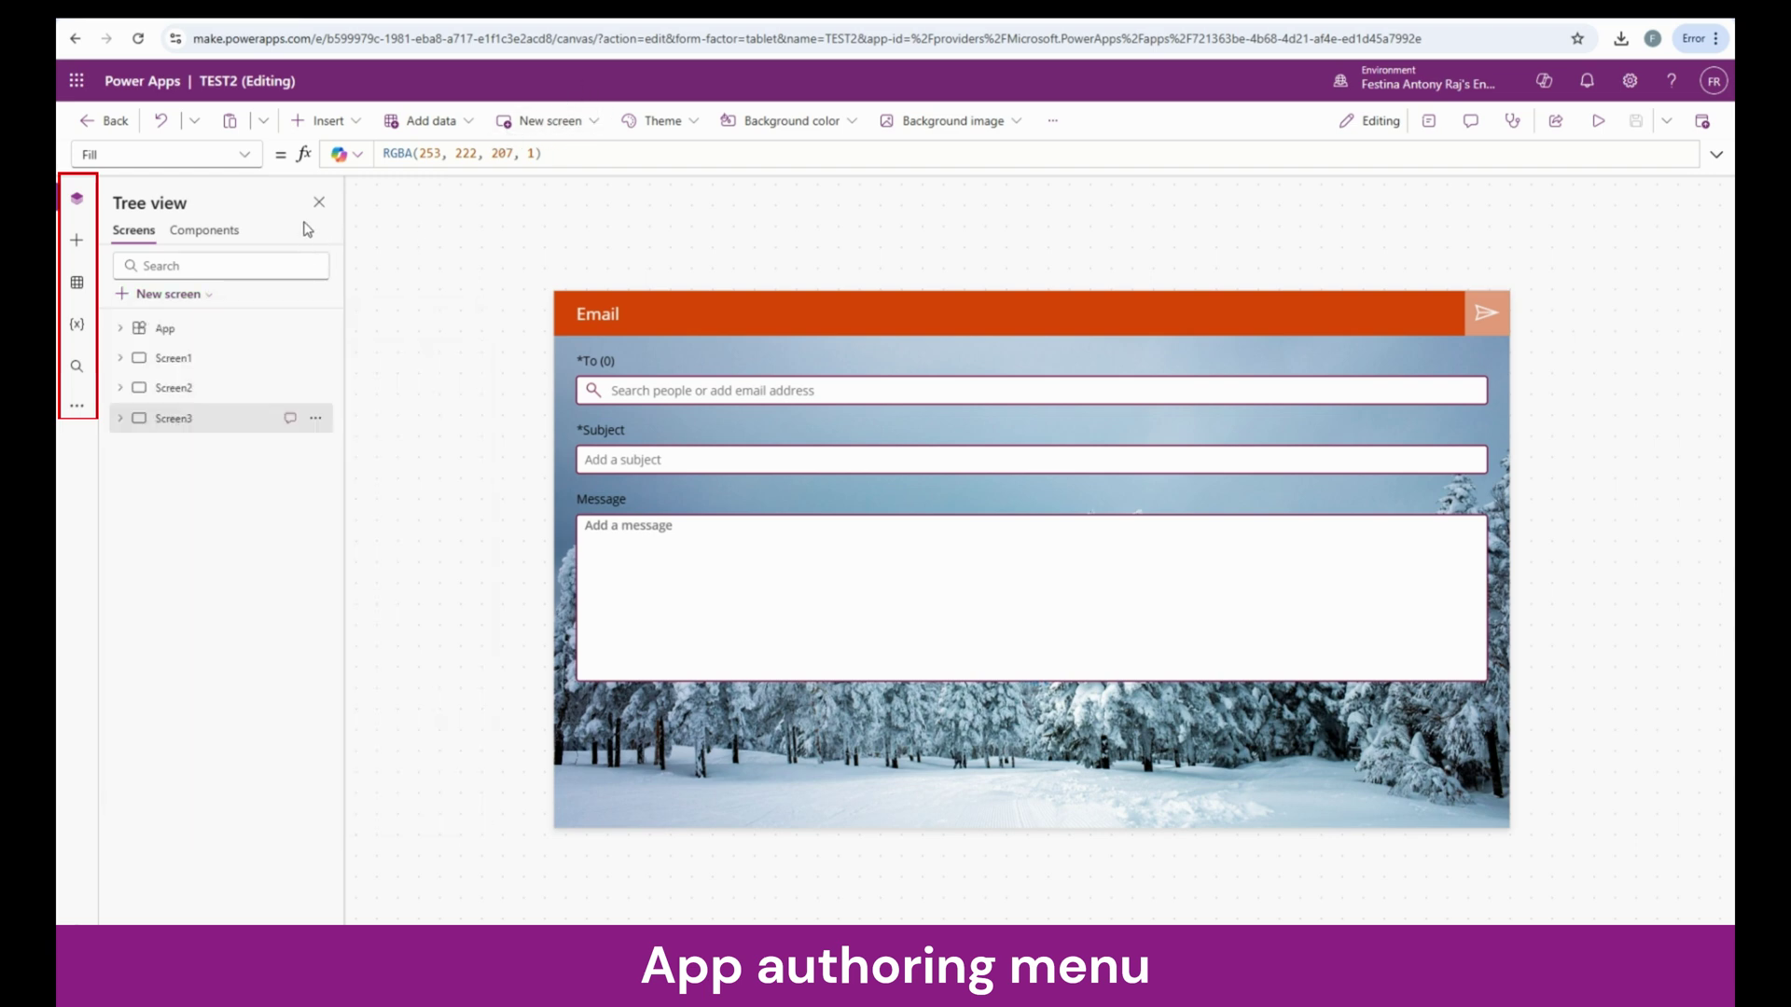
- Look over the insertable controls, the app's connected data sources and its variables
click(80, 246)
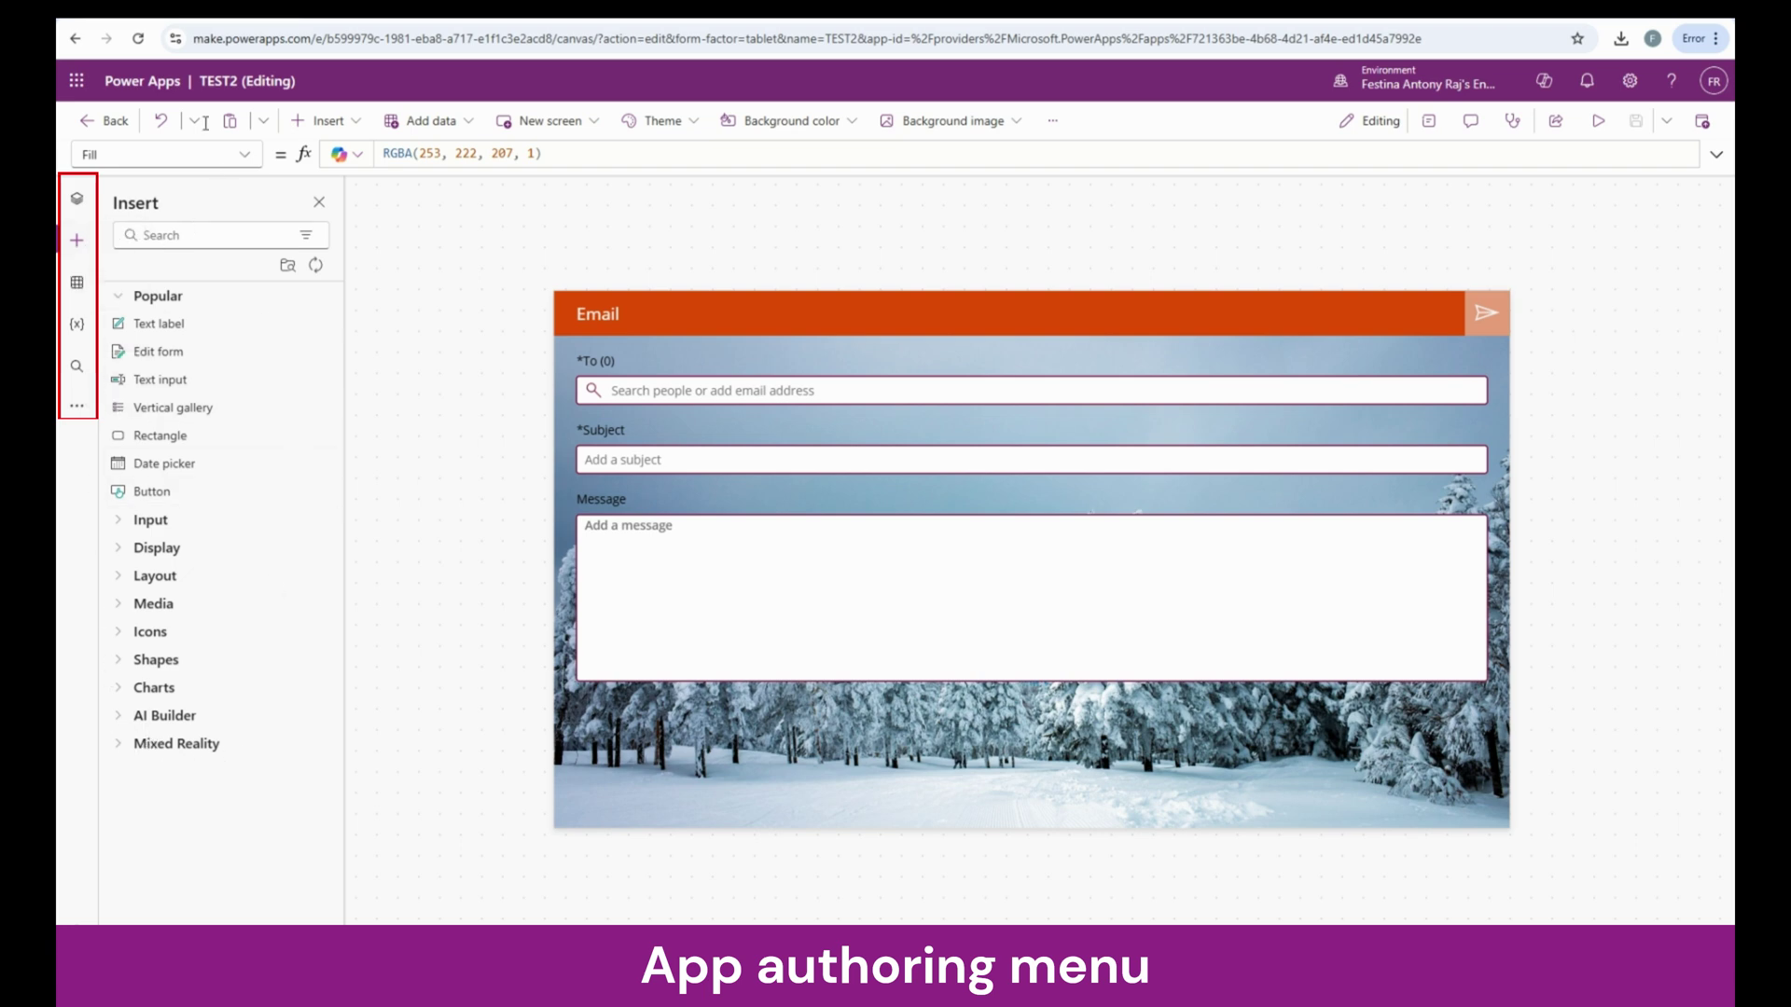
click(322, 120)
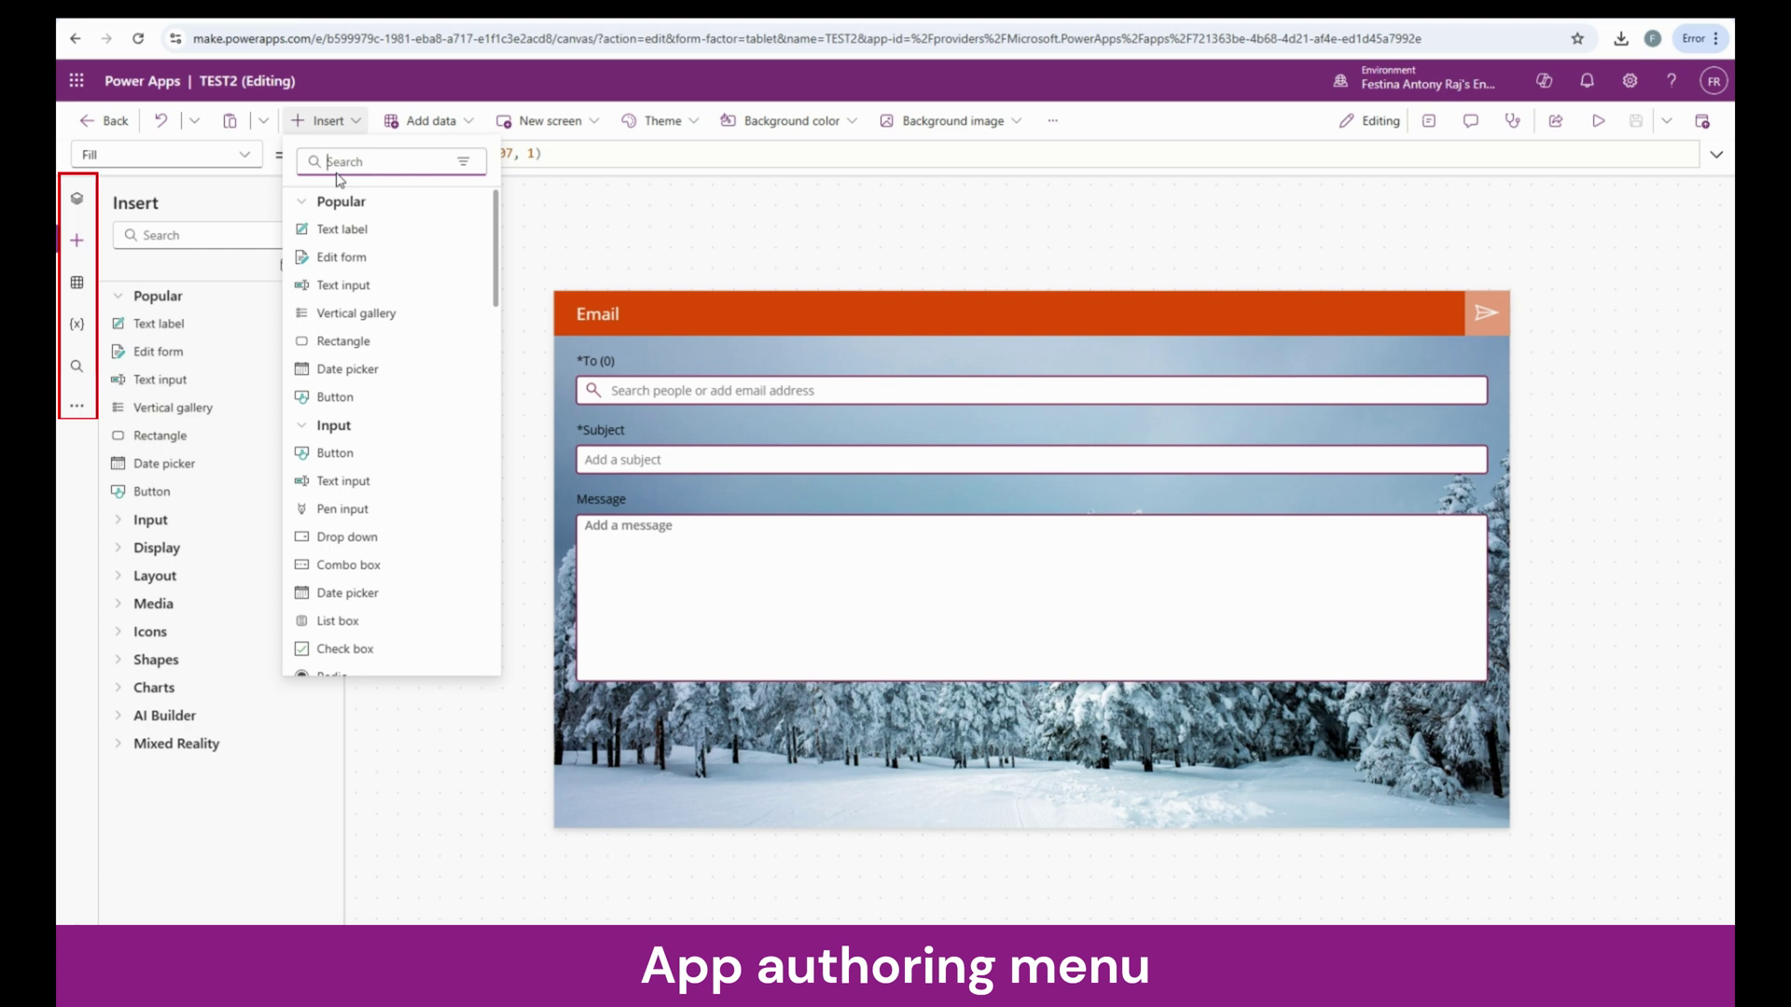
click(82, 294)
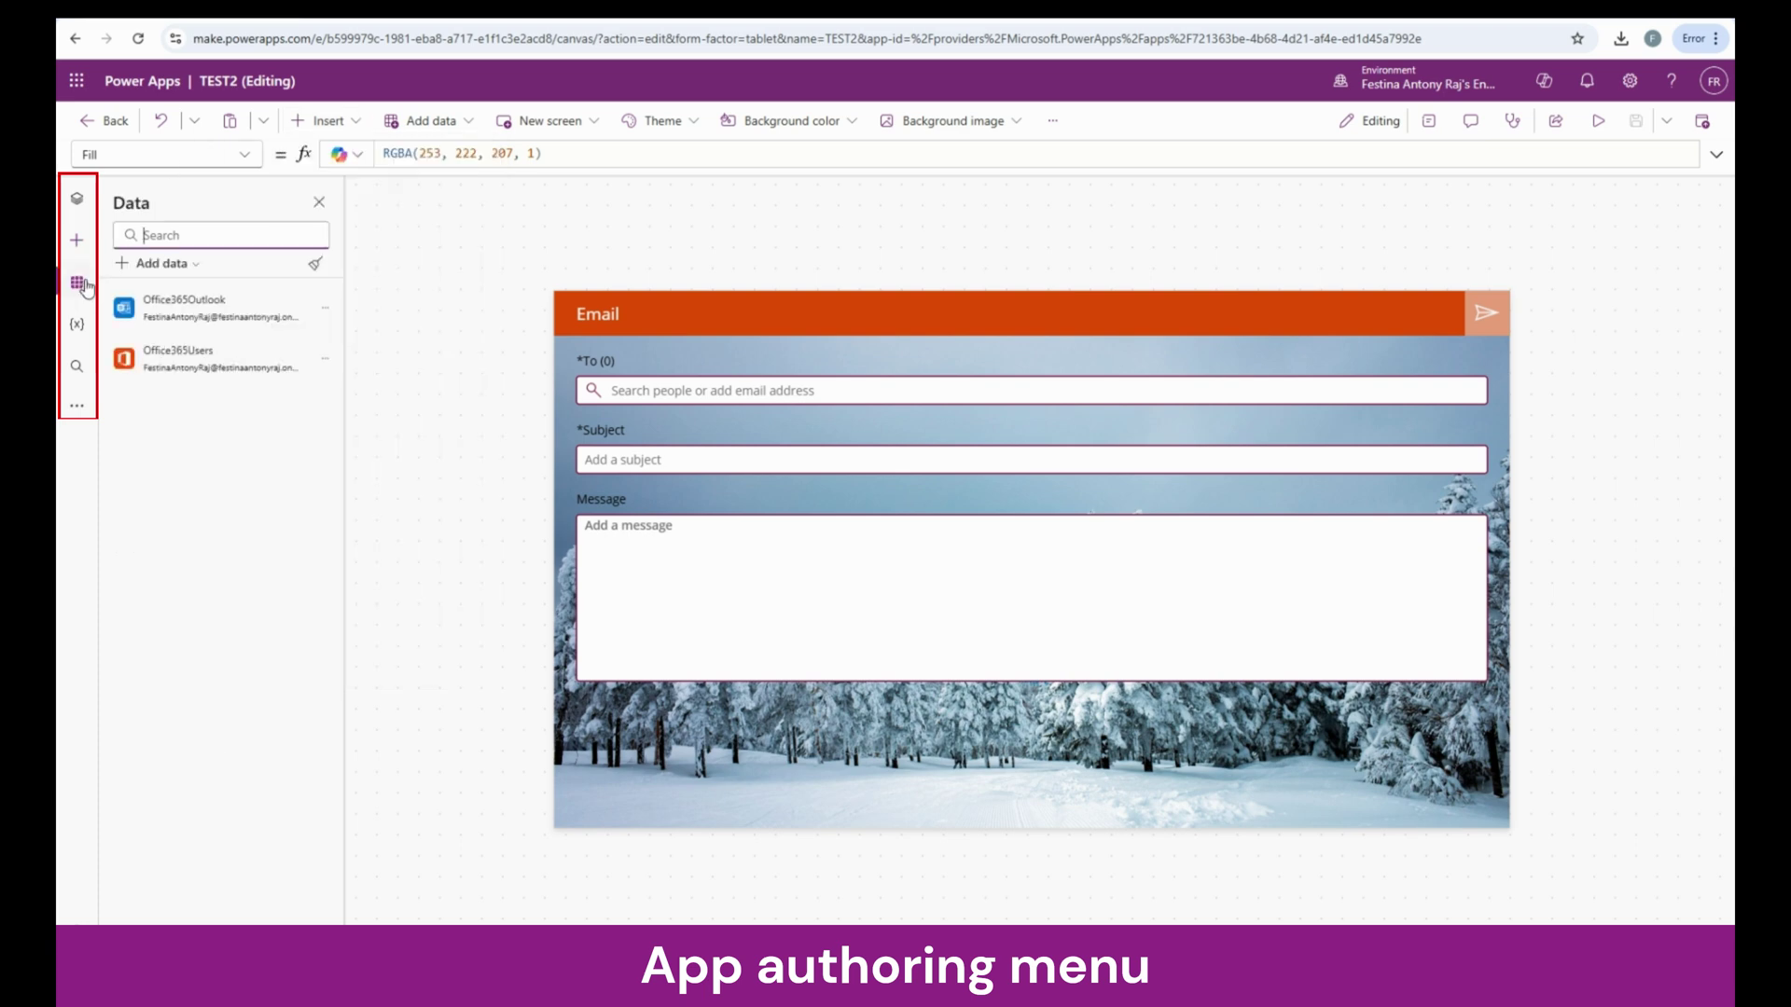
click(80, 334)
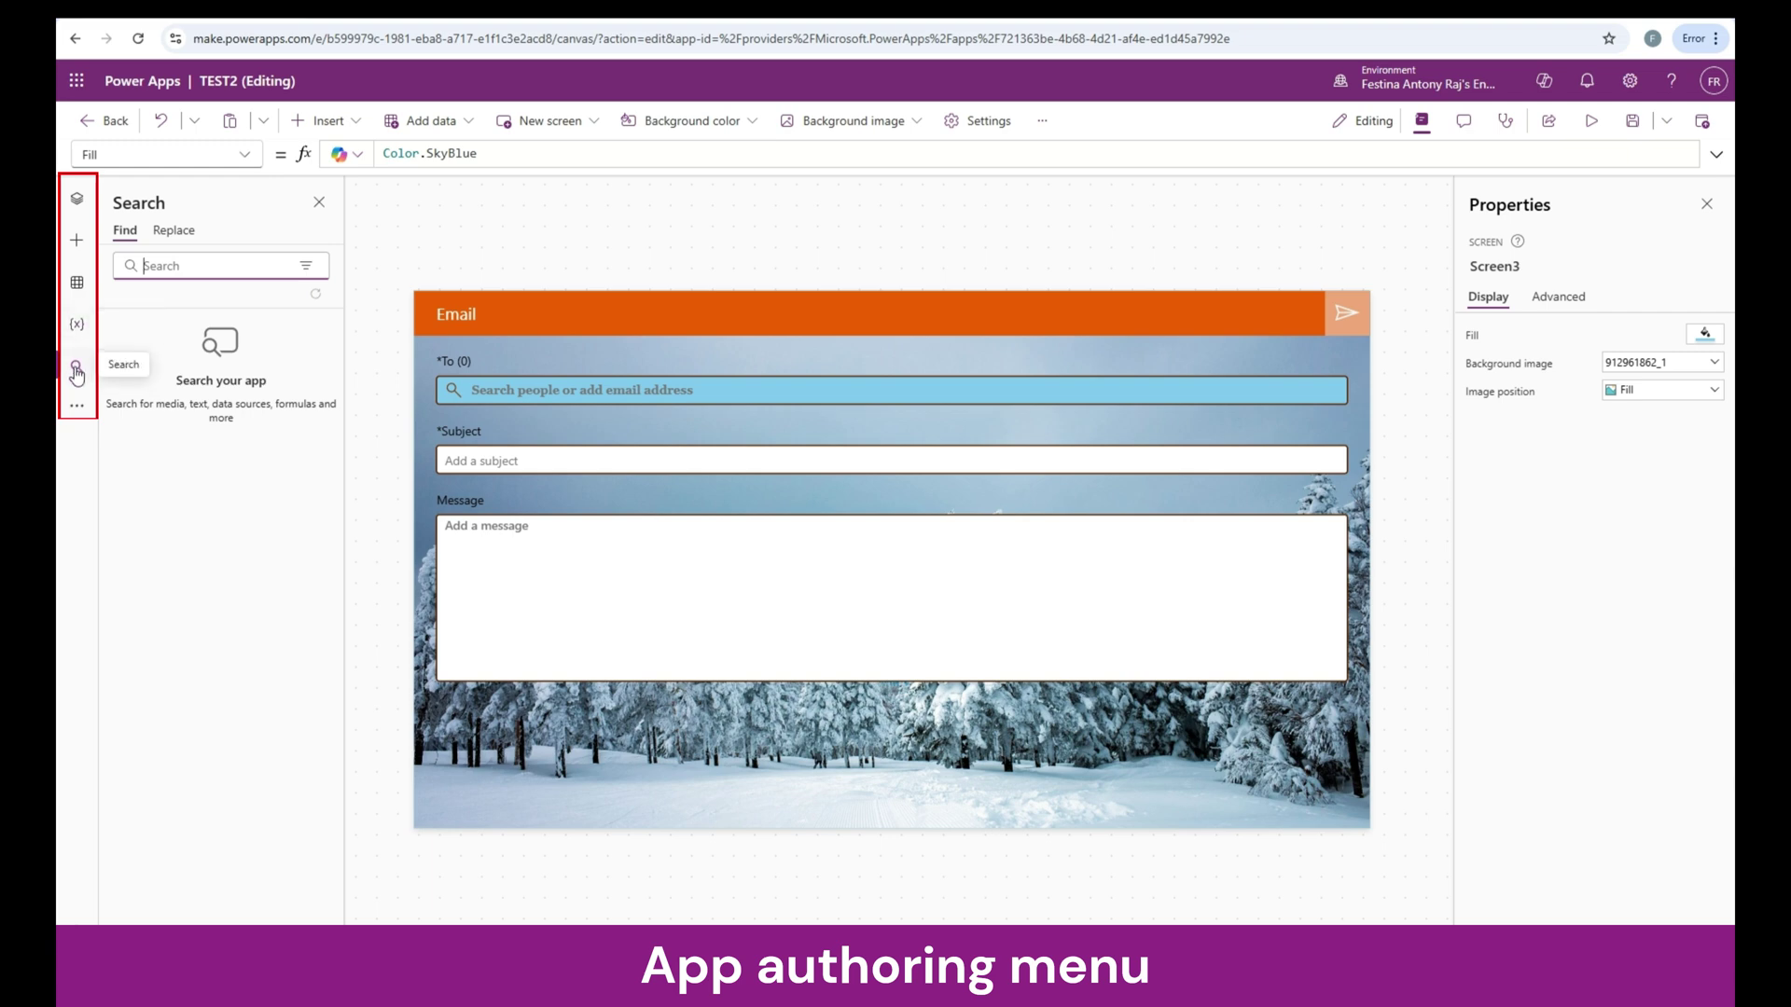
- Search the app for "of" and view the options for adding media
click(185, 267)
text(of)
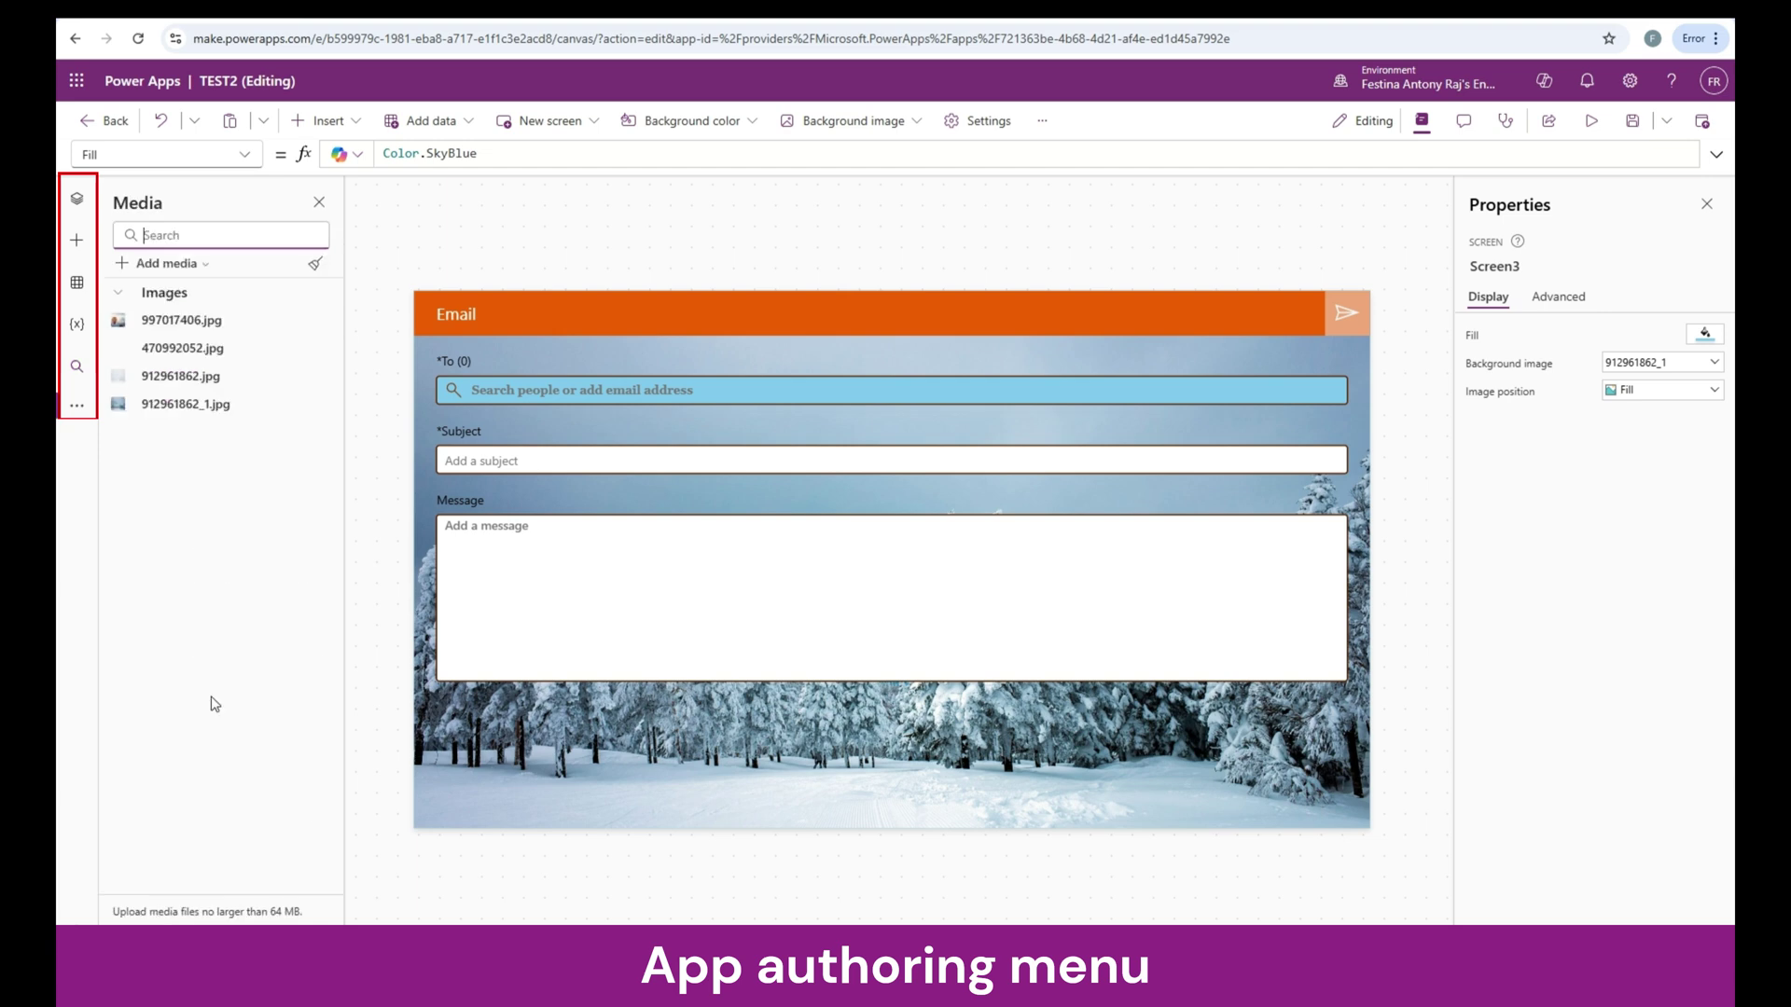
click(207, 268)
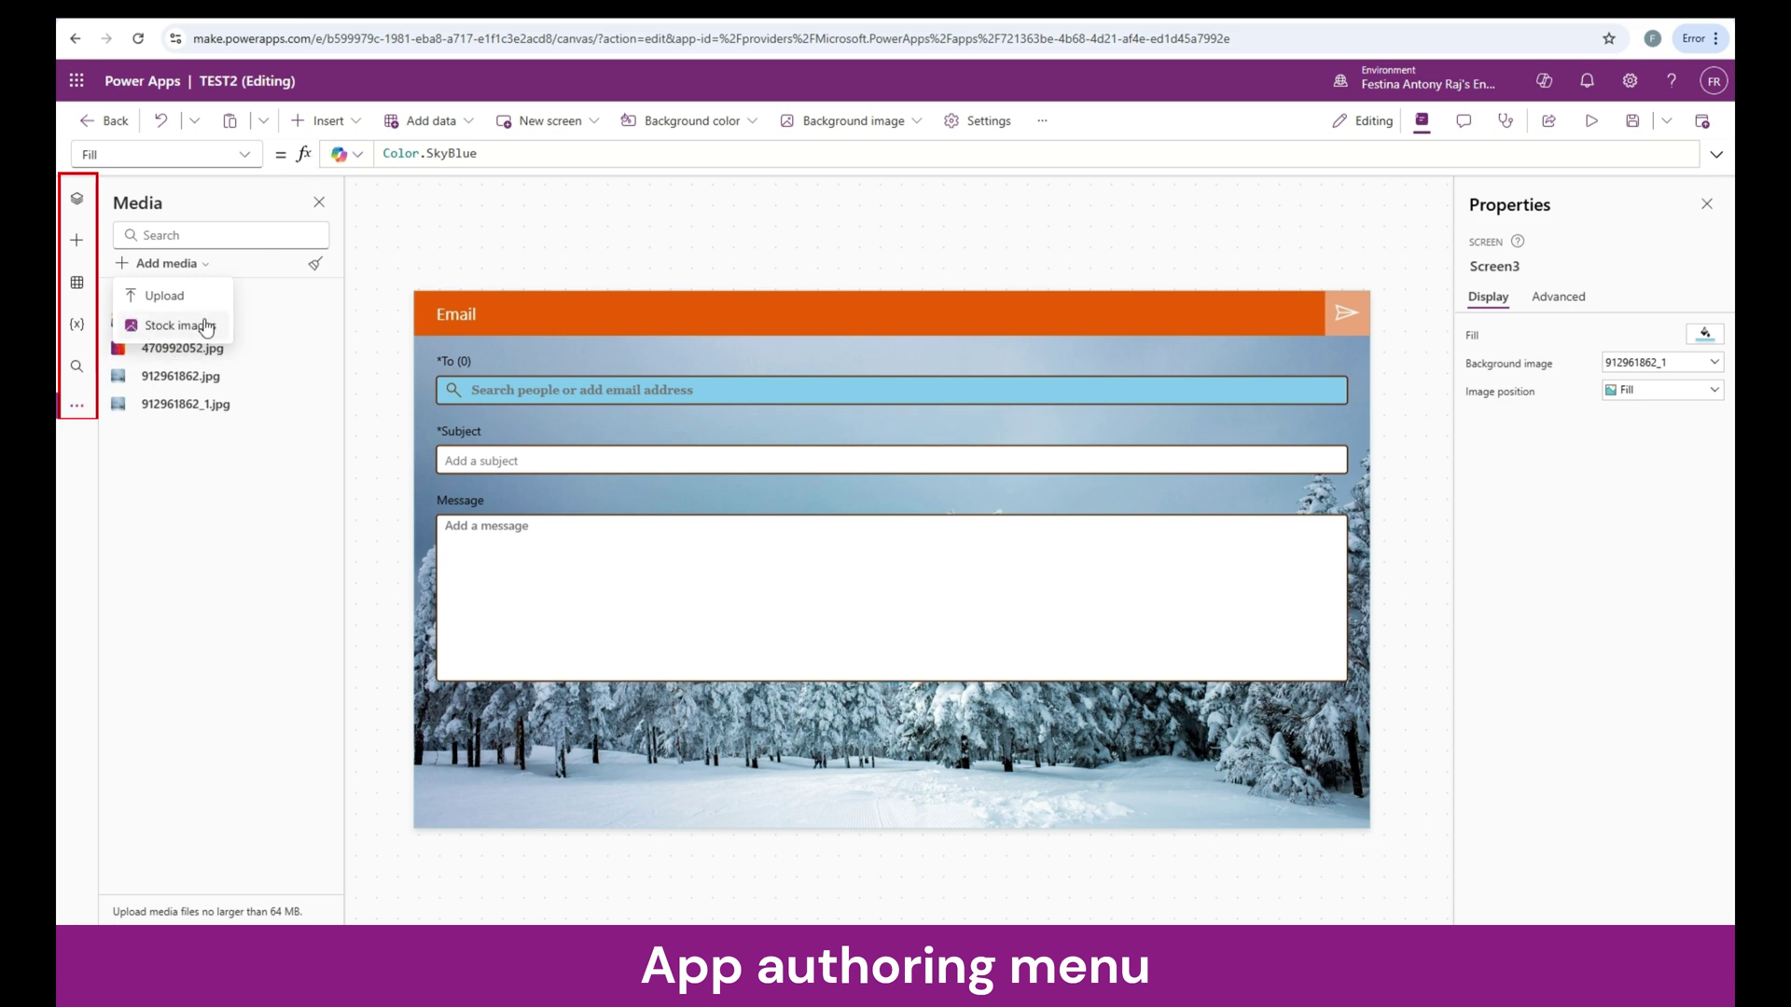
click(171, 461)
- View the Power Automate options for adding a flow to the app
click(76, 405)
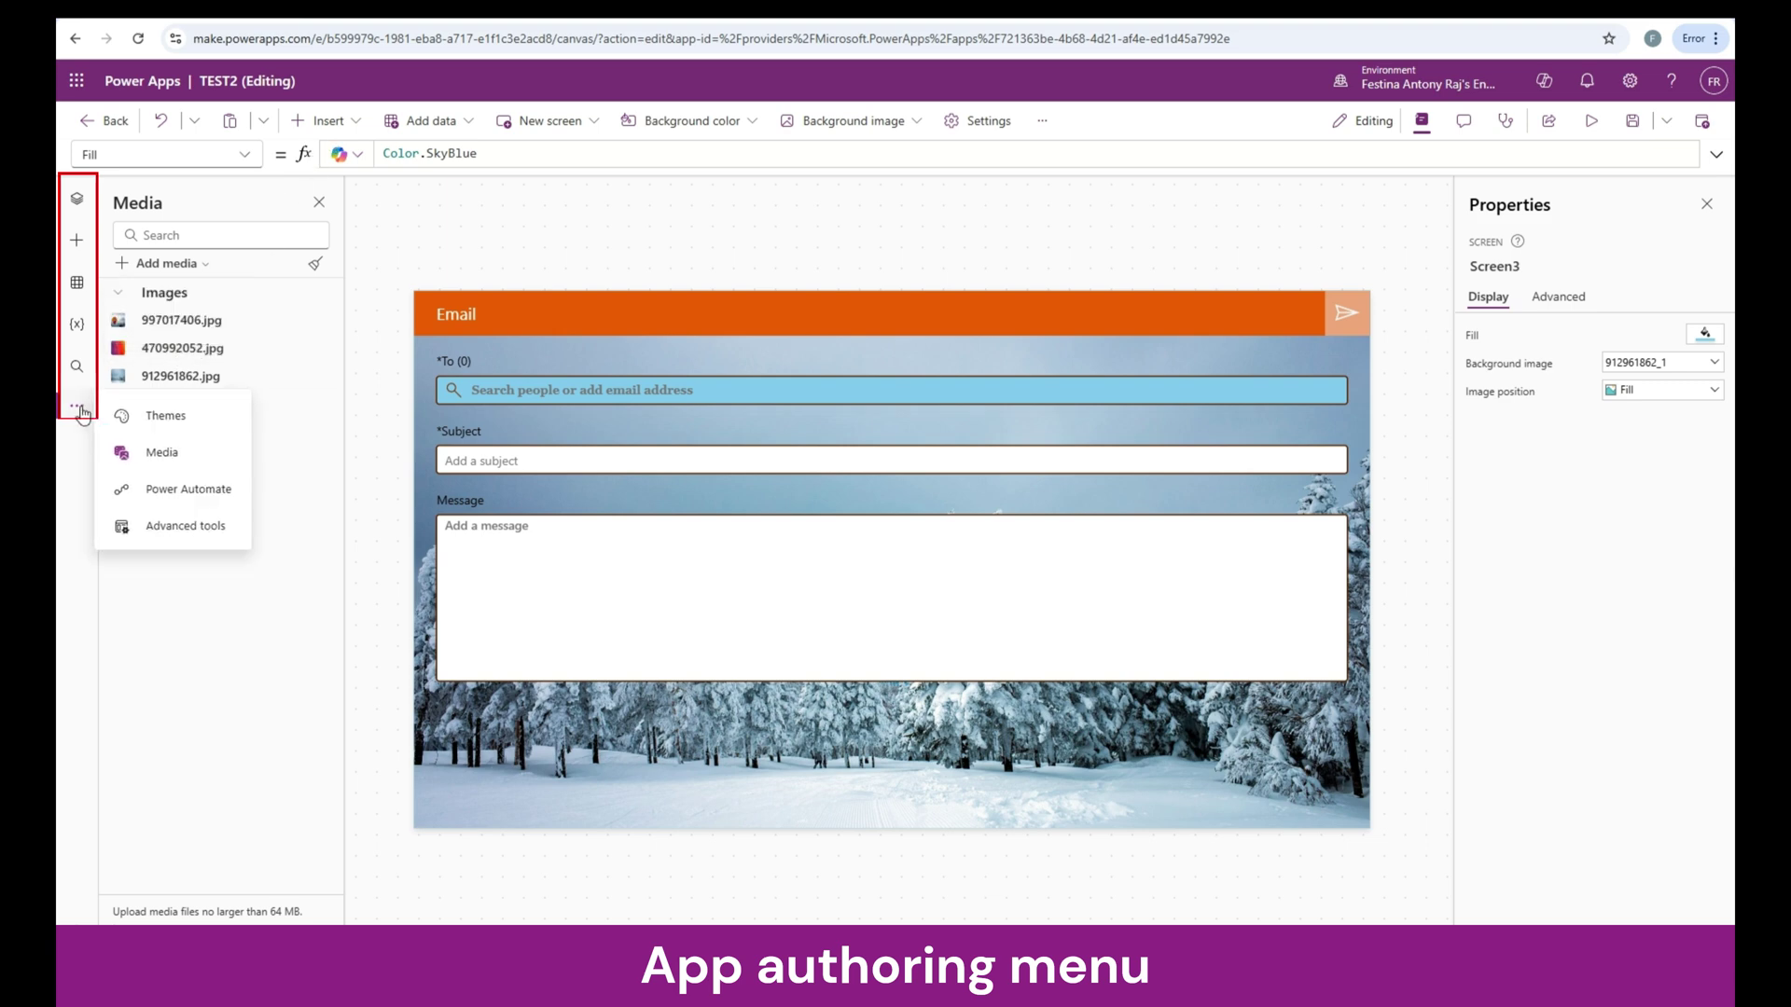
click(173, 494)
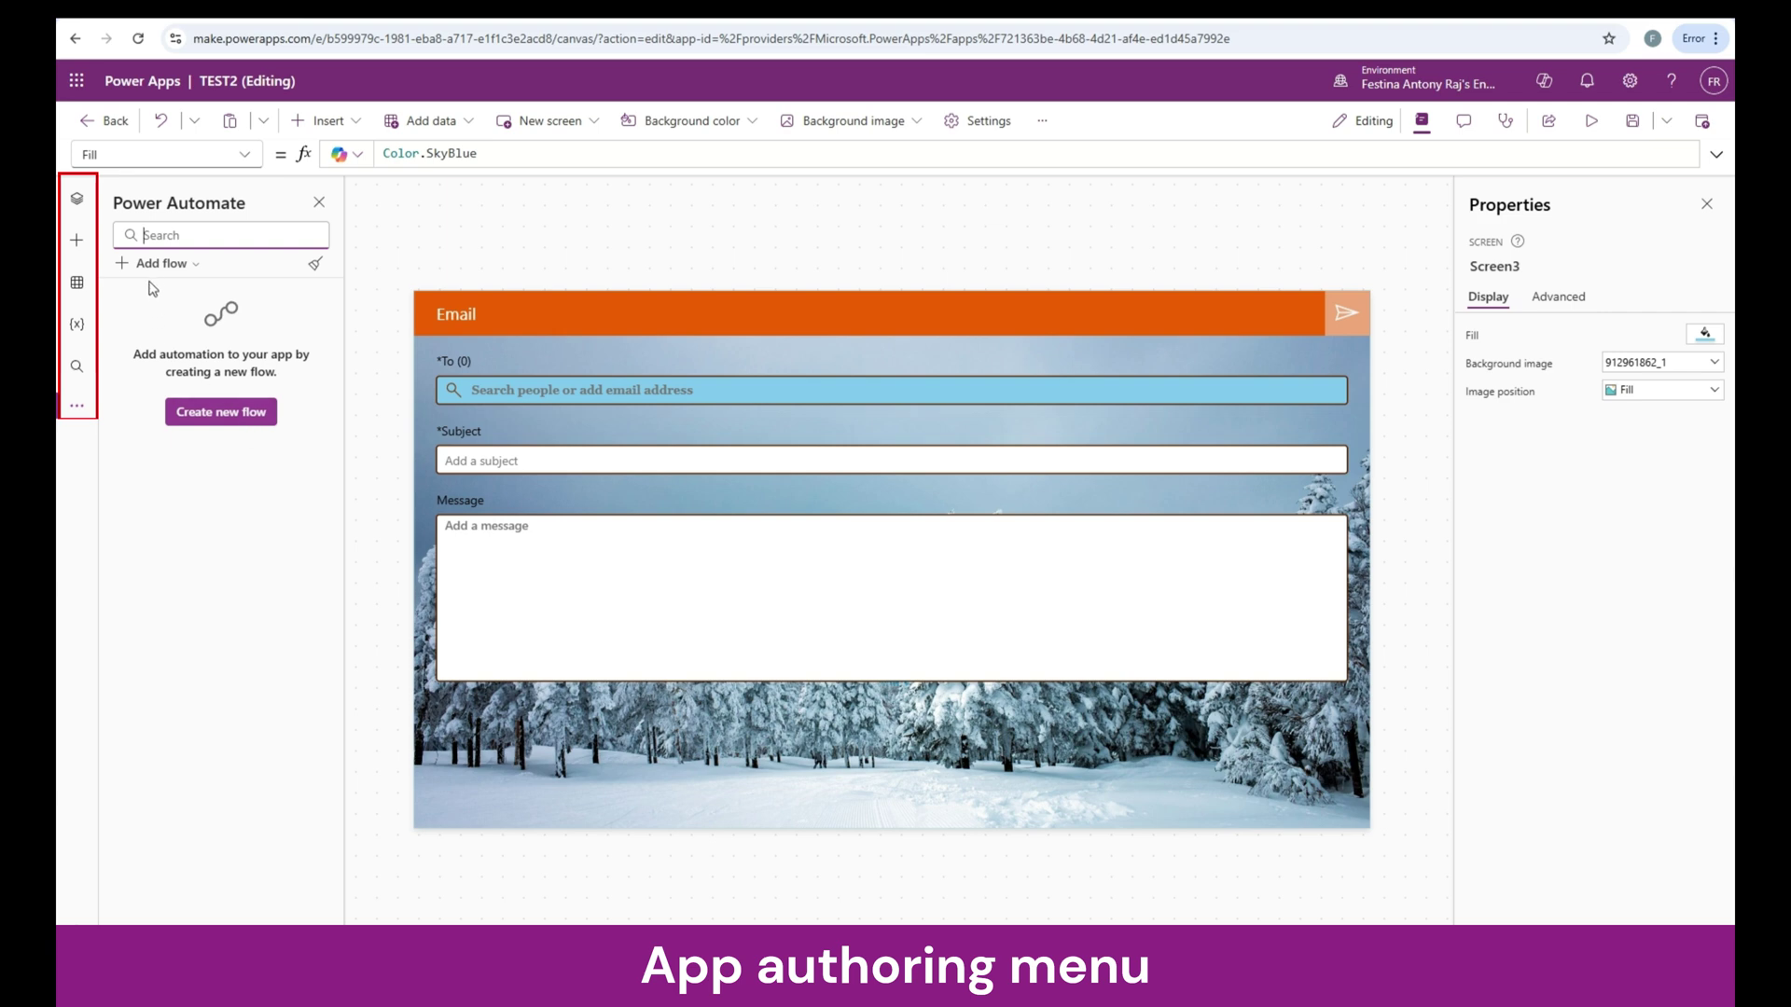
click(194, 270)
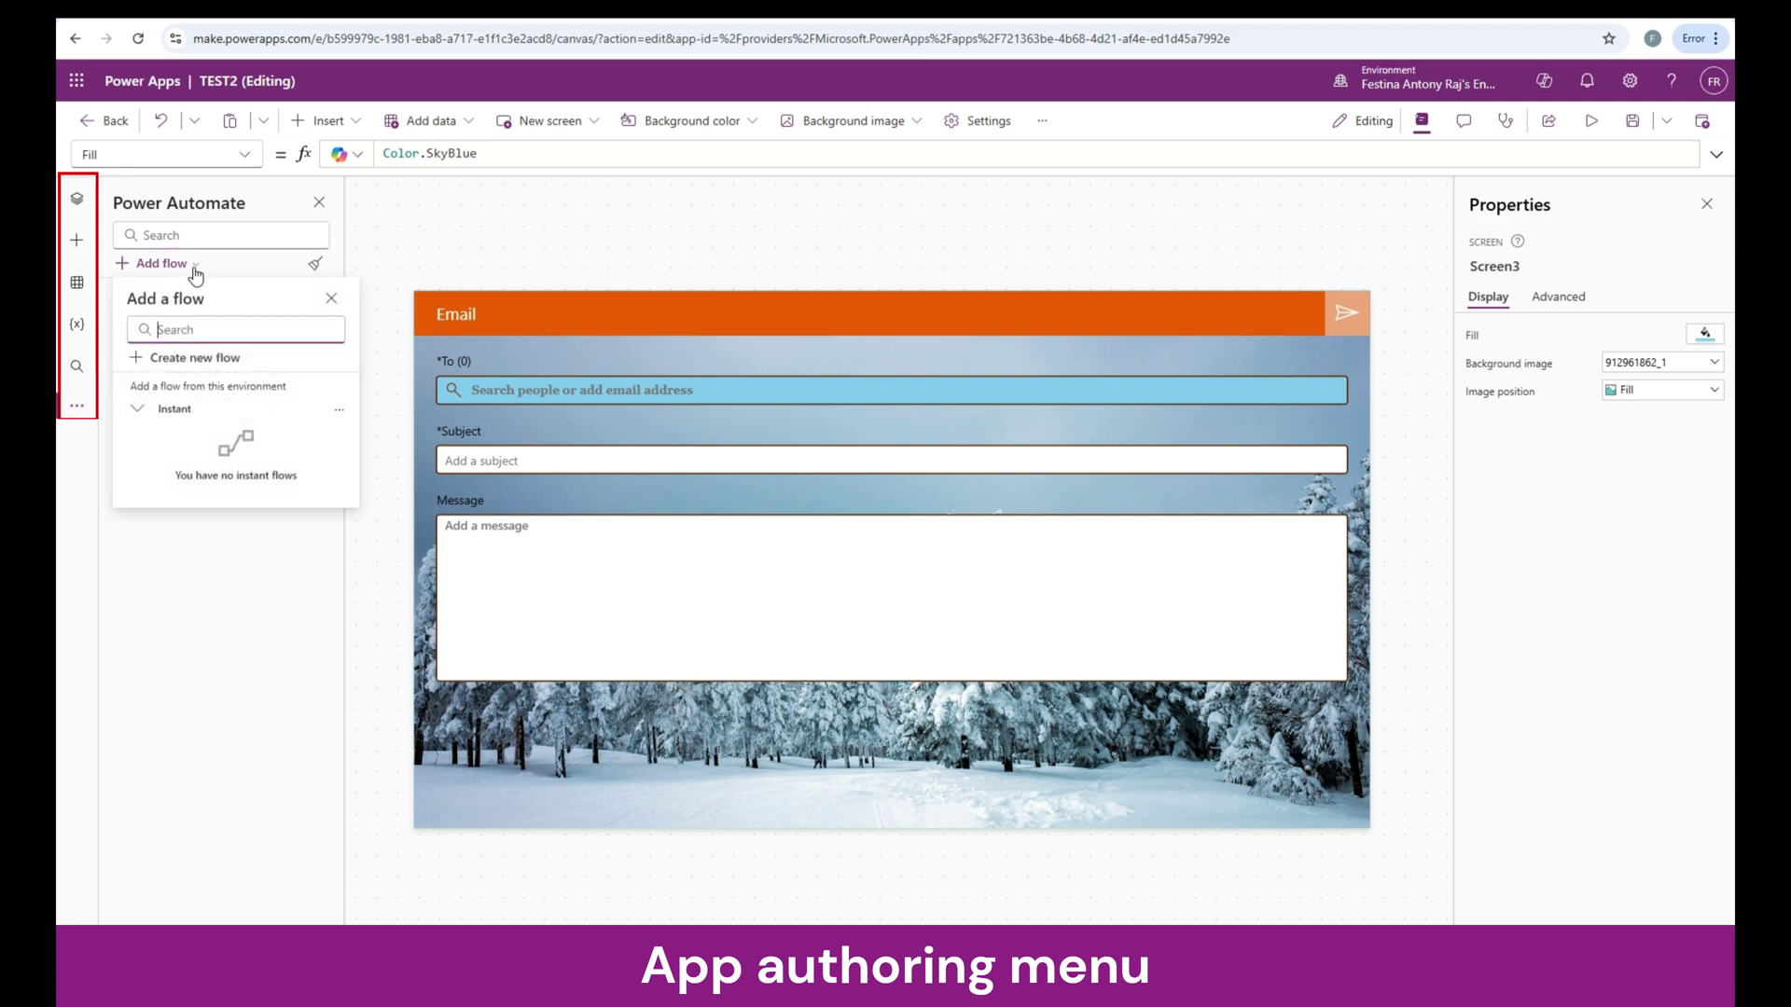
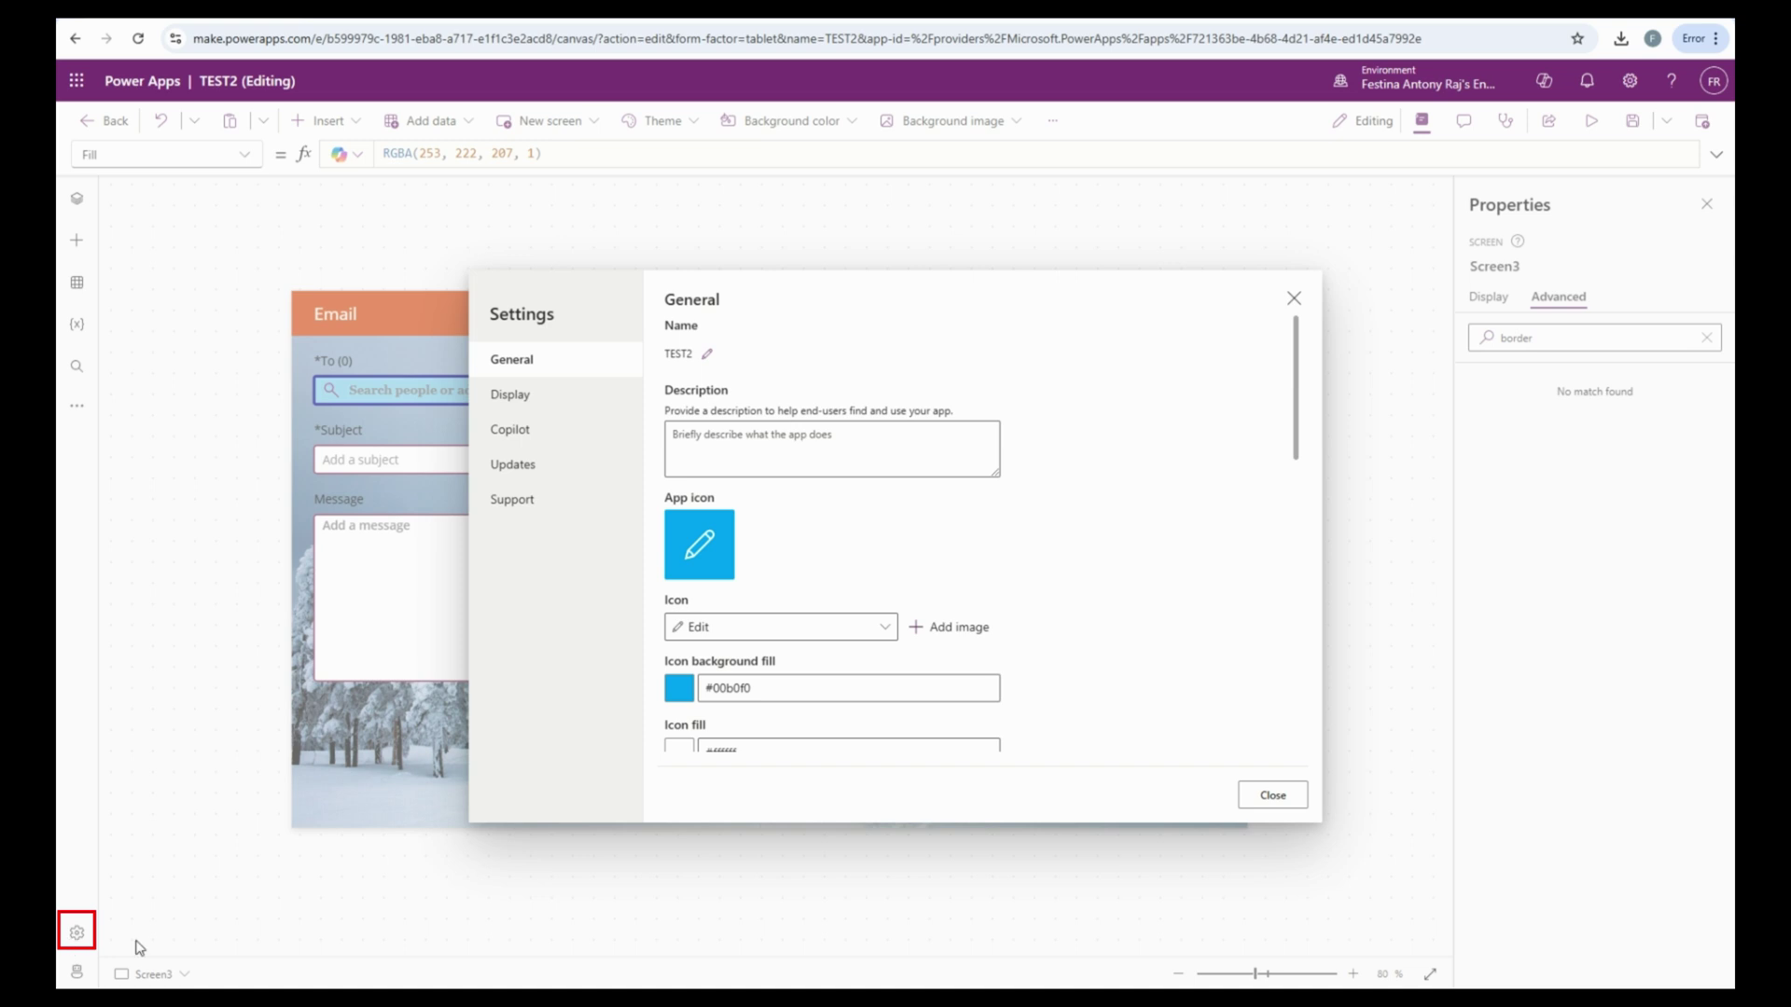
- Close and reopen the app settings, and examine the general options, including the selectable app icons
click(1263, 797)
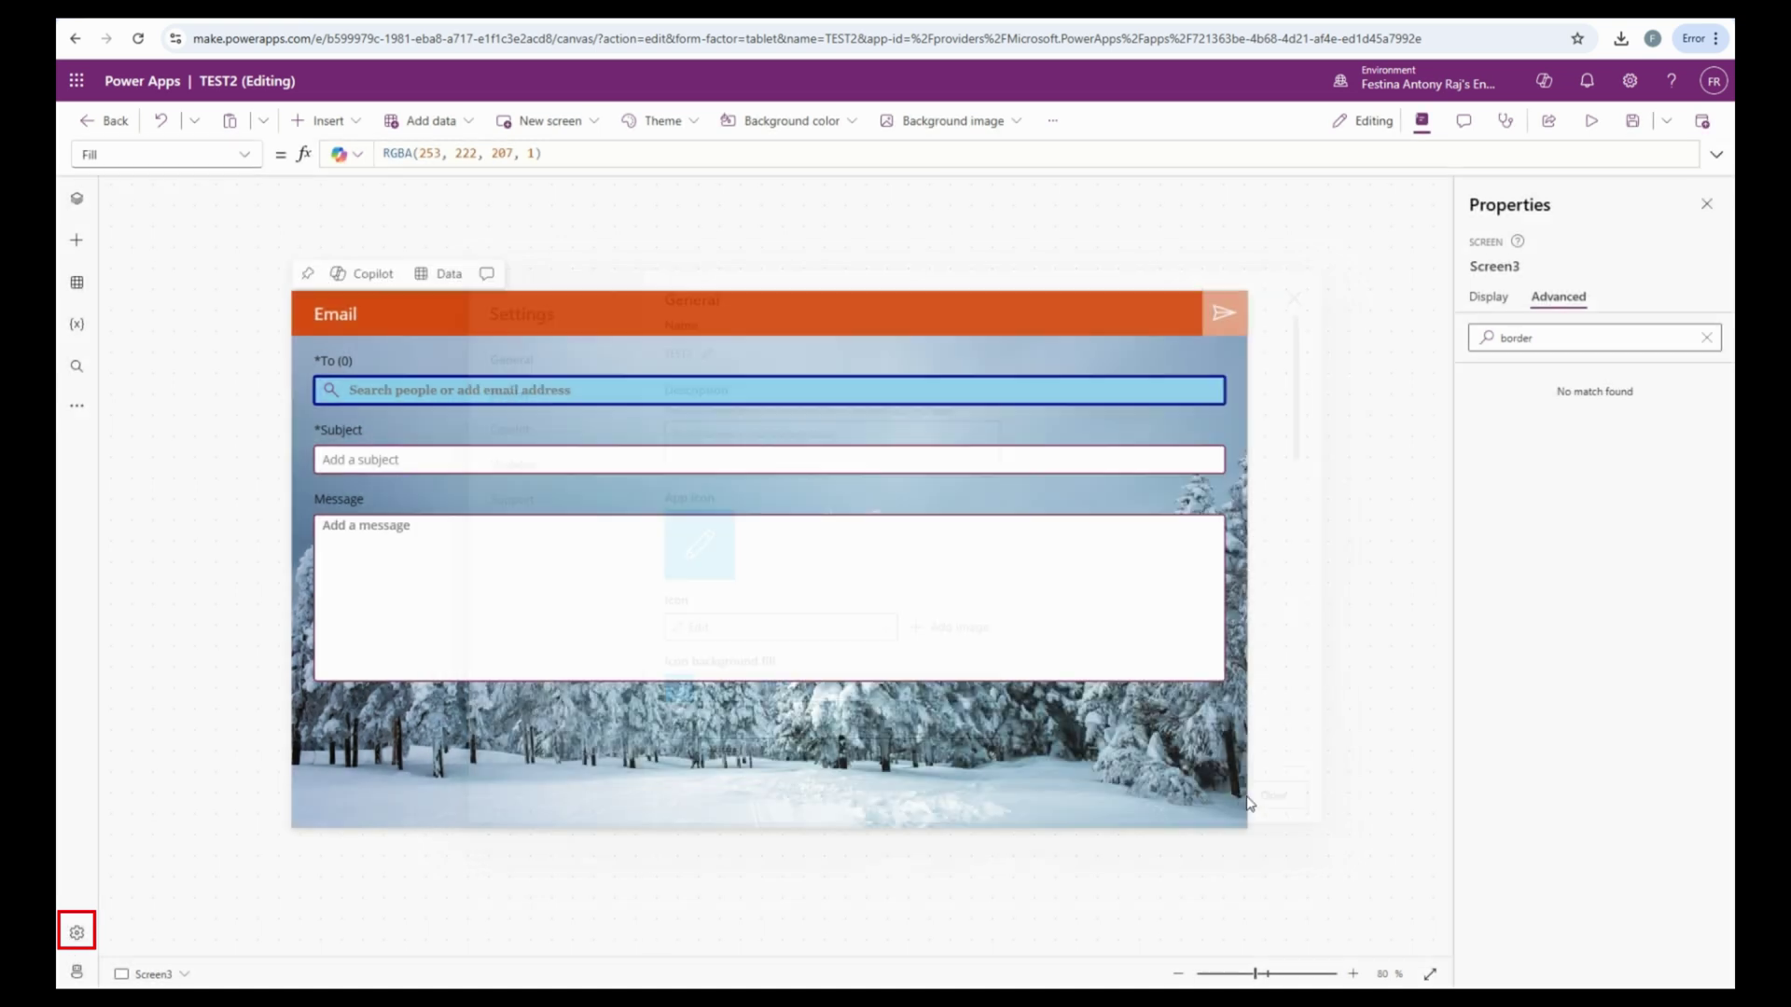
click(1057, 126)
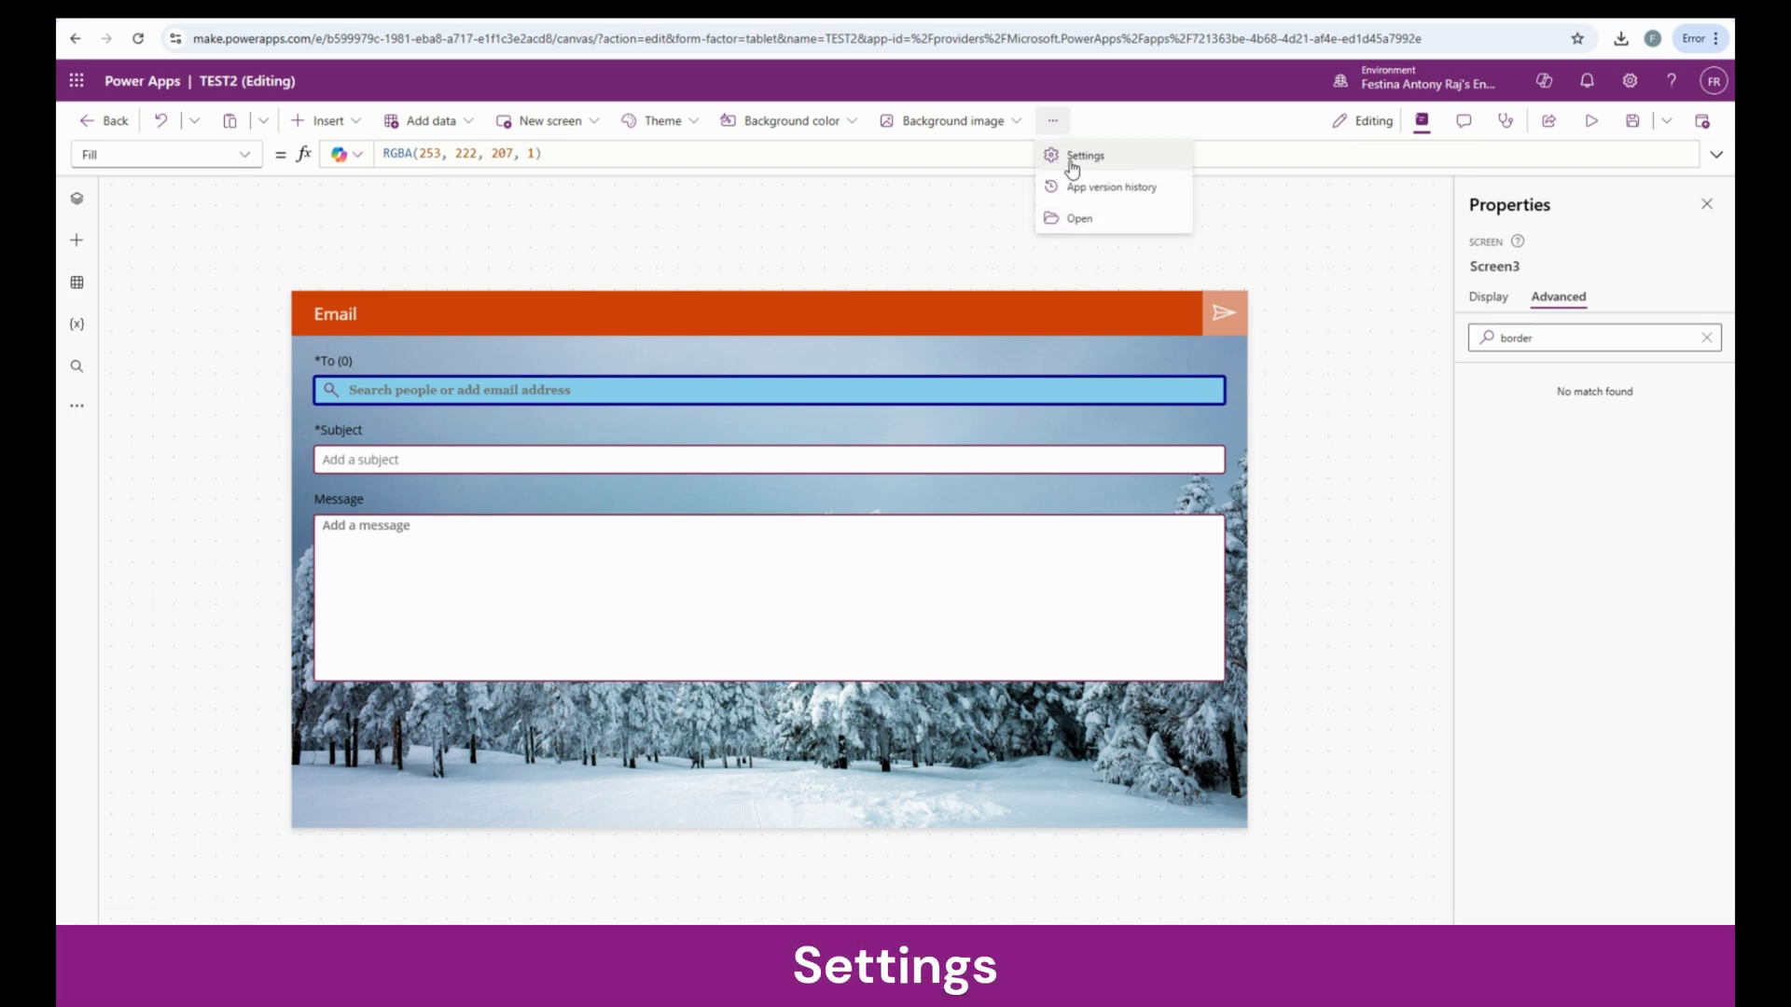
click(1121, 161)
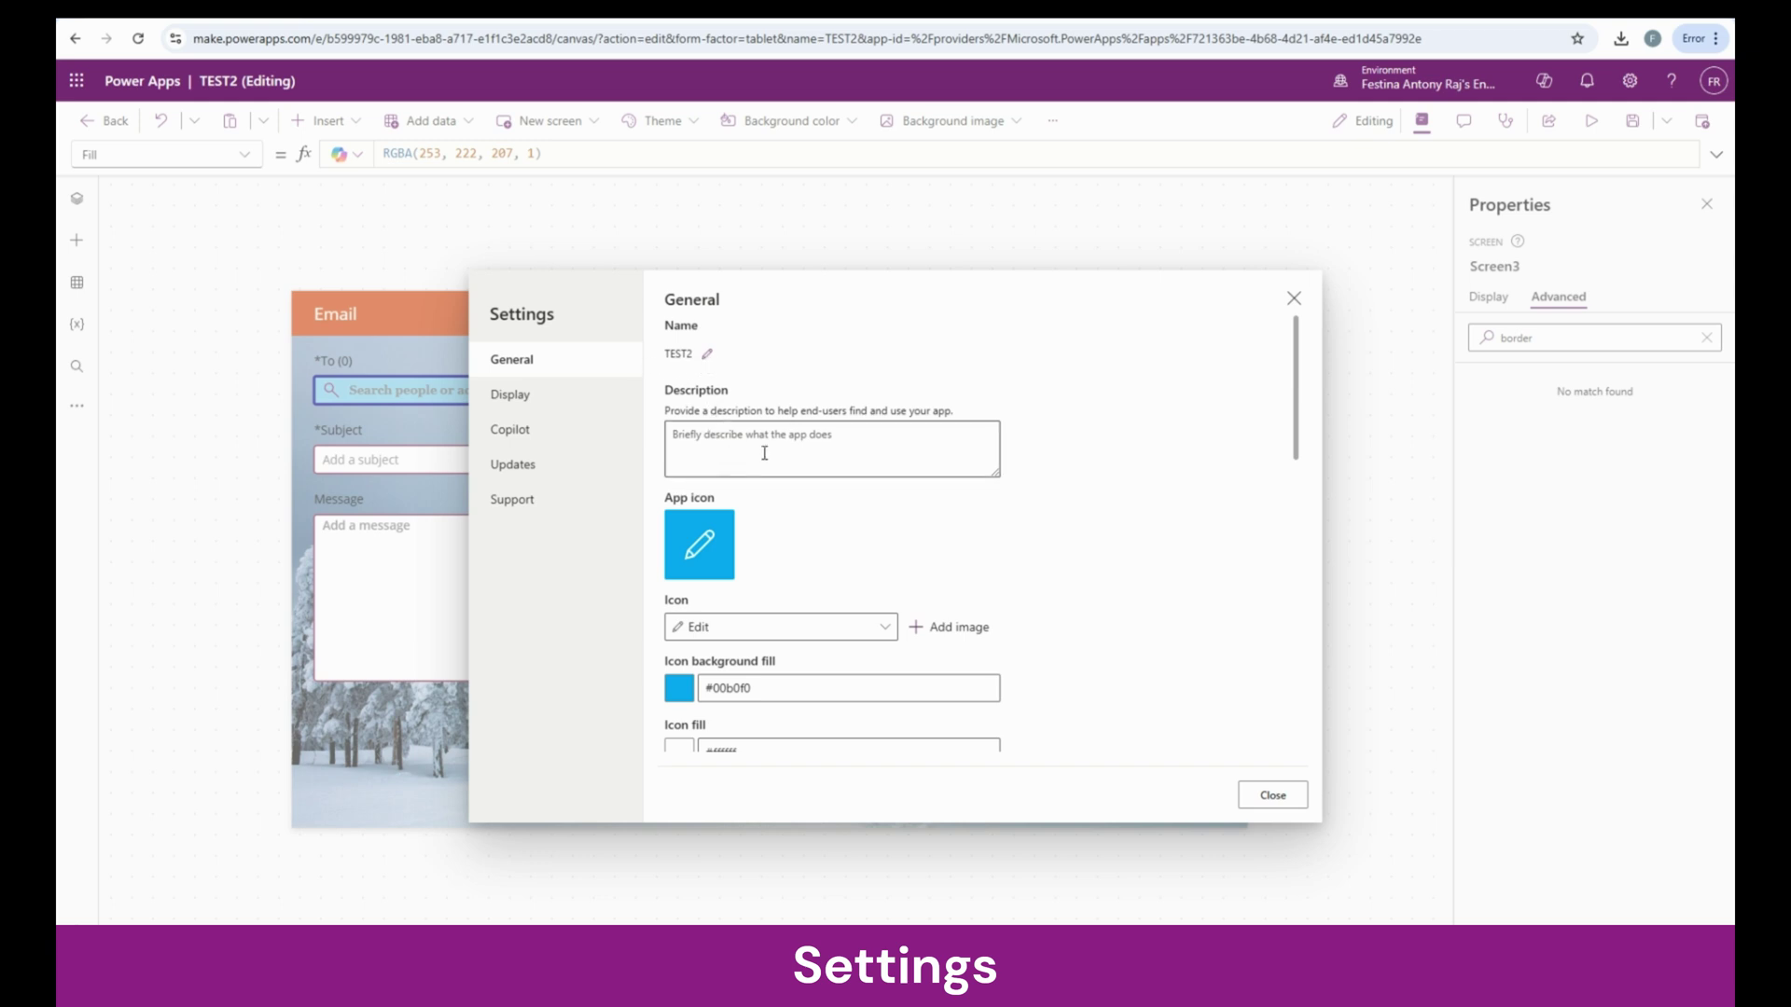
scroll(1051, 508, down, 1)
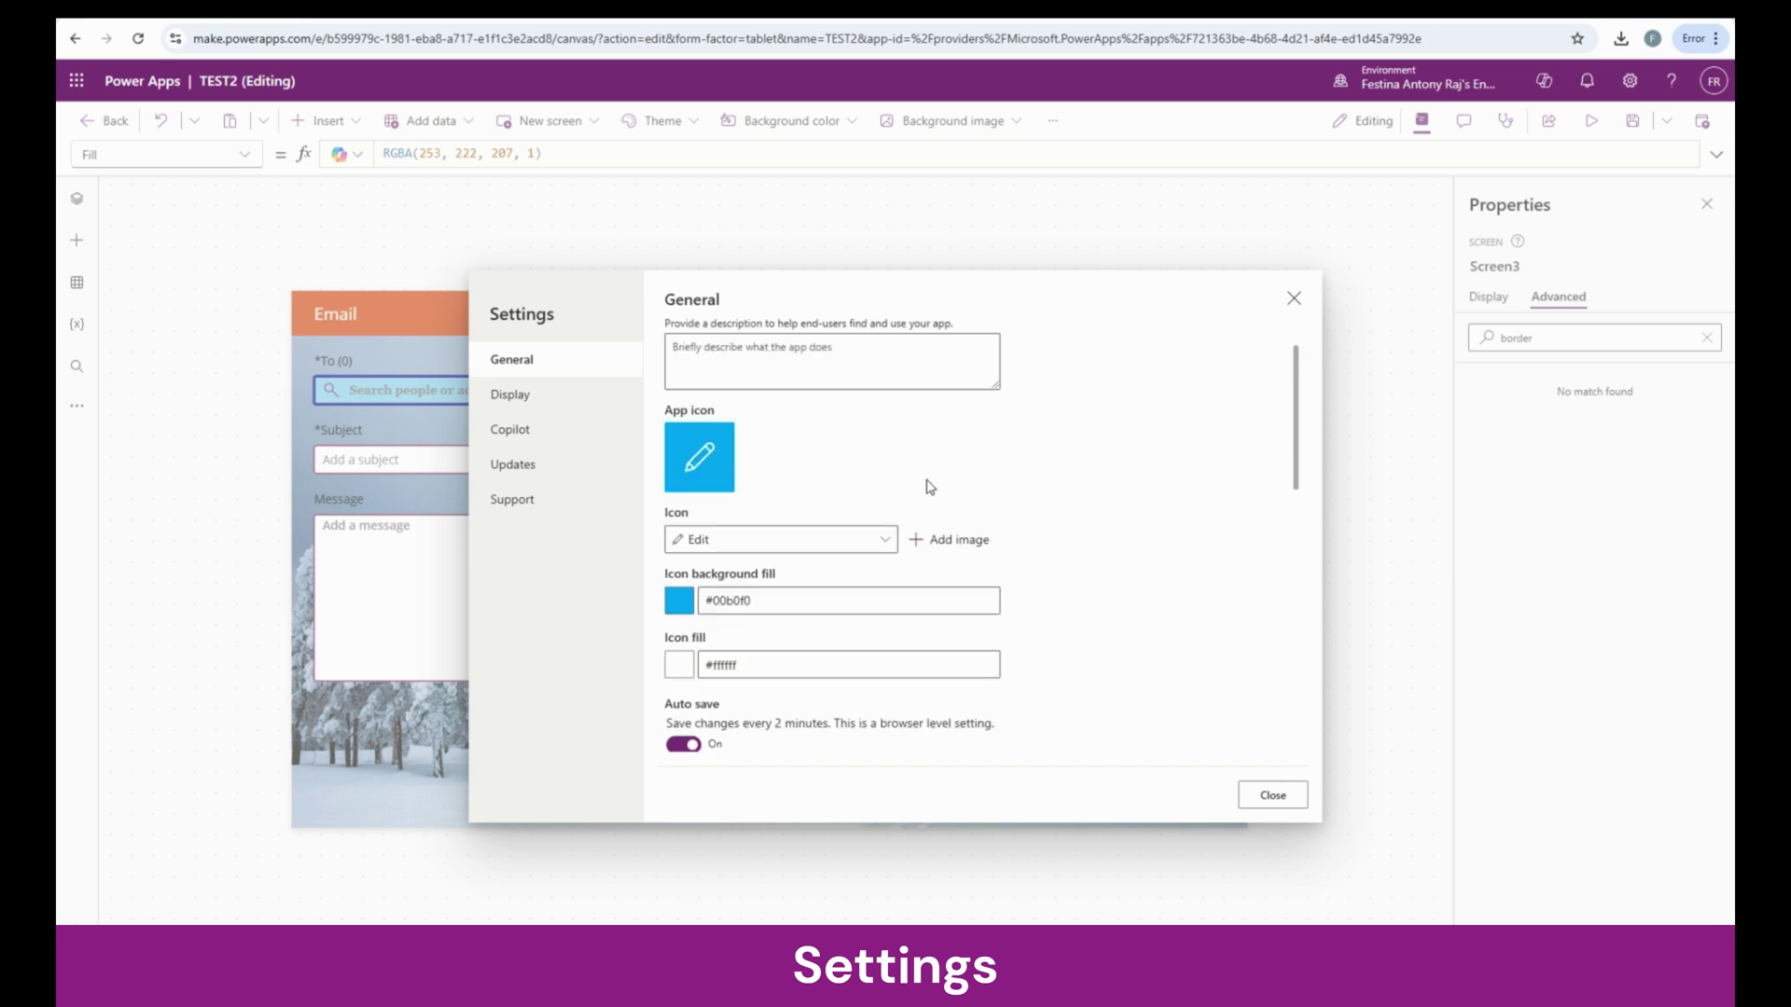
click(881, 542)
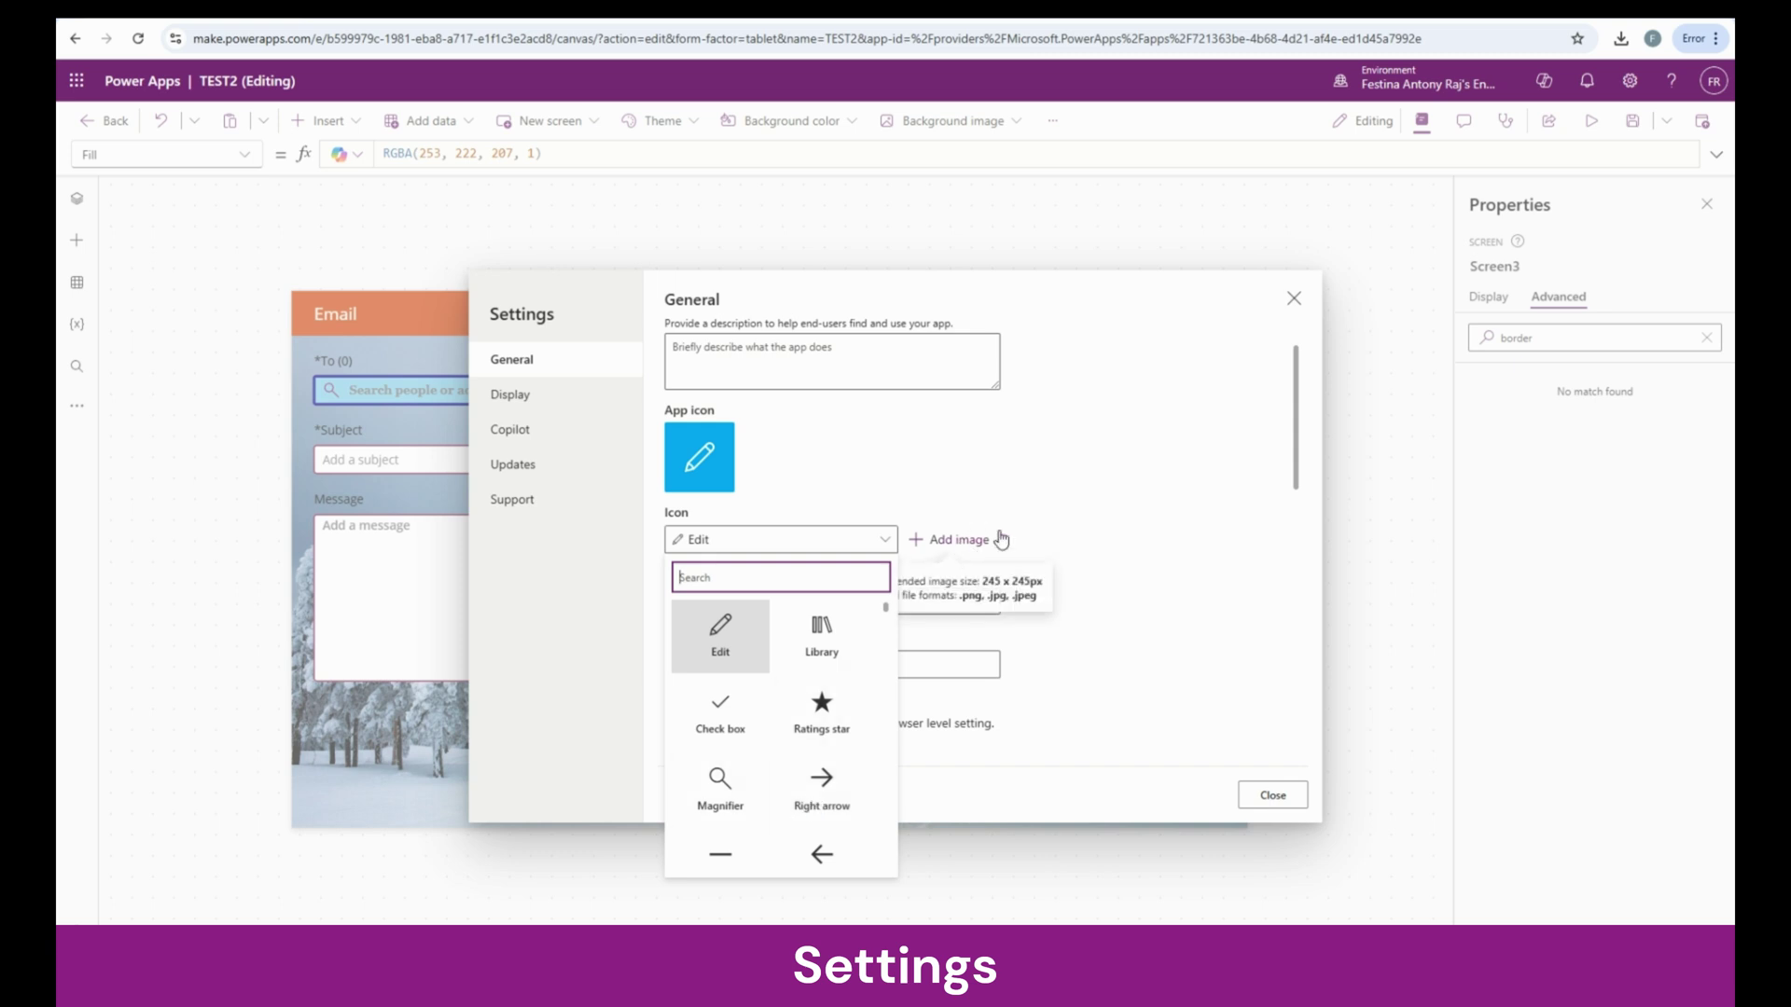
click(1063, 534)
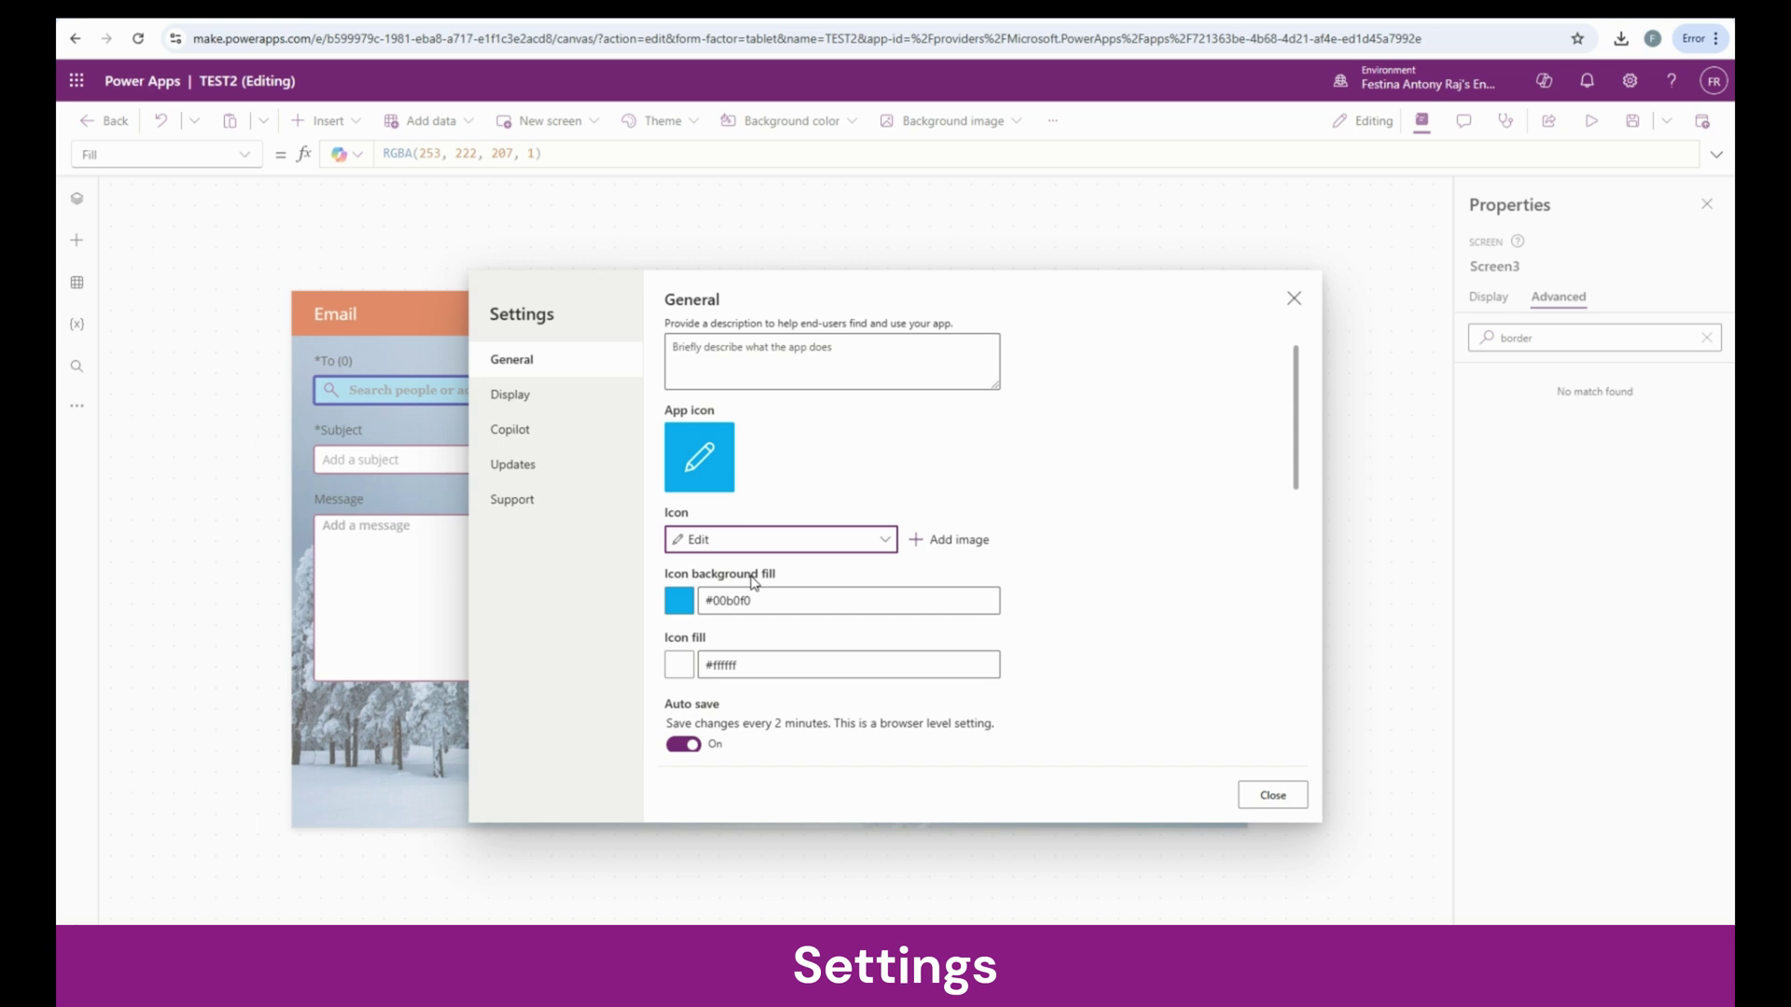
scroll(1128, 515, down, 1)
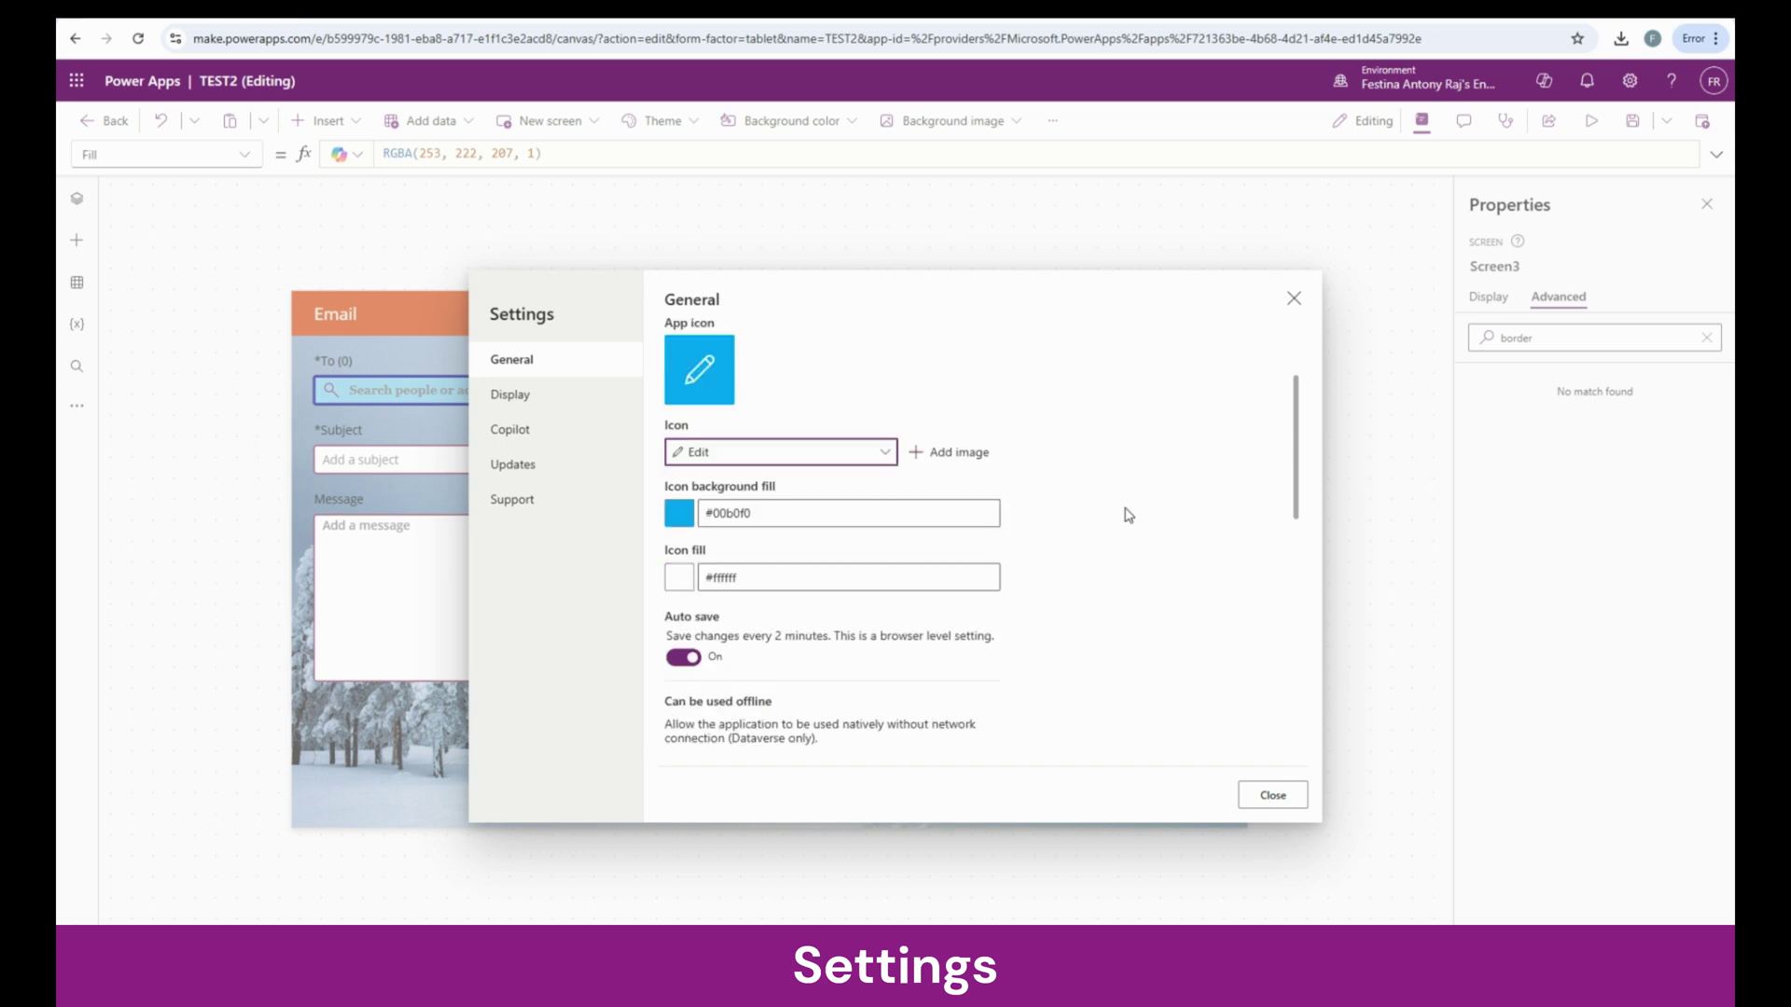
scroll(1128, 515, down, 2)
scroll(1128, 509, up, 4)
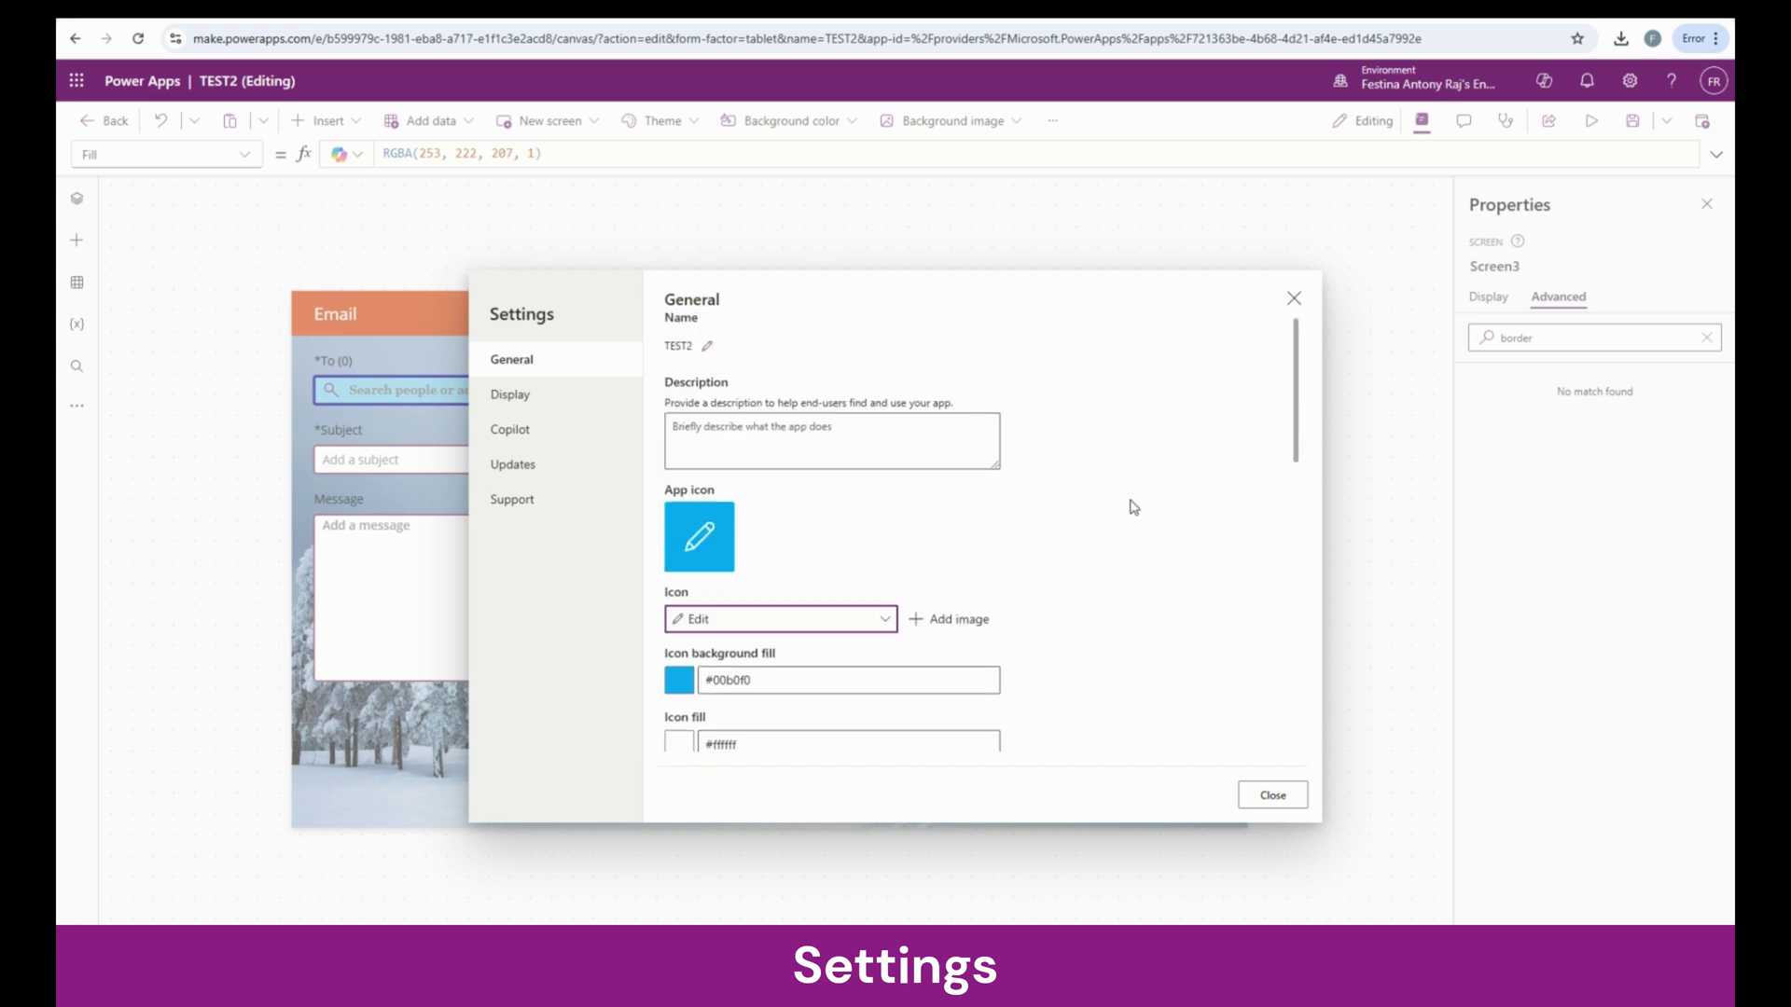
- Try to change the app's display orientation to Portrait, and cancel the change
click(548, 405)
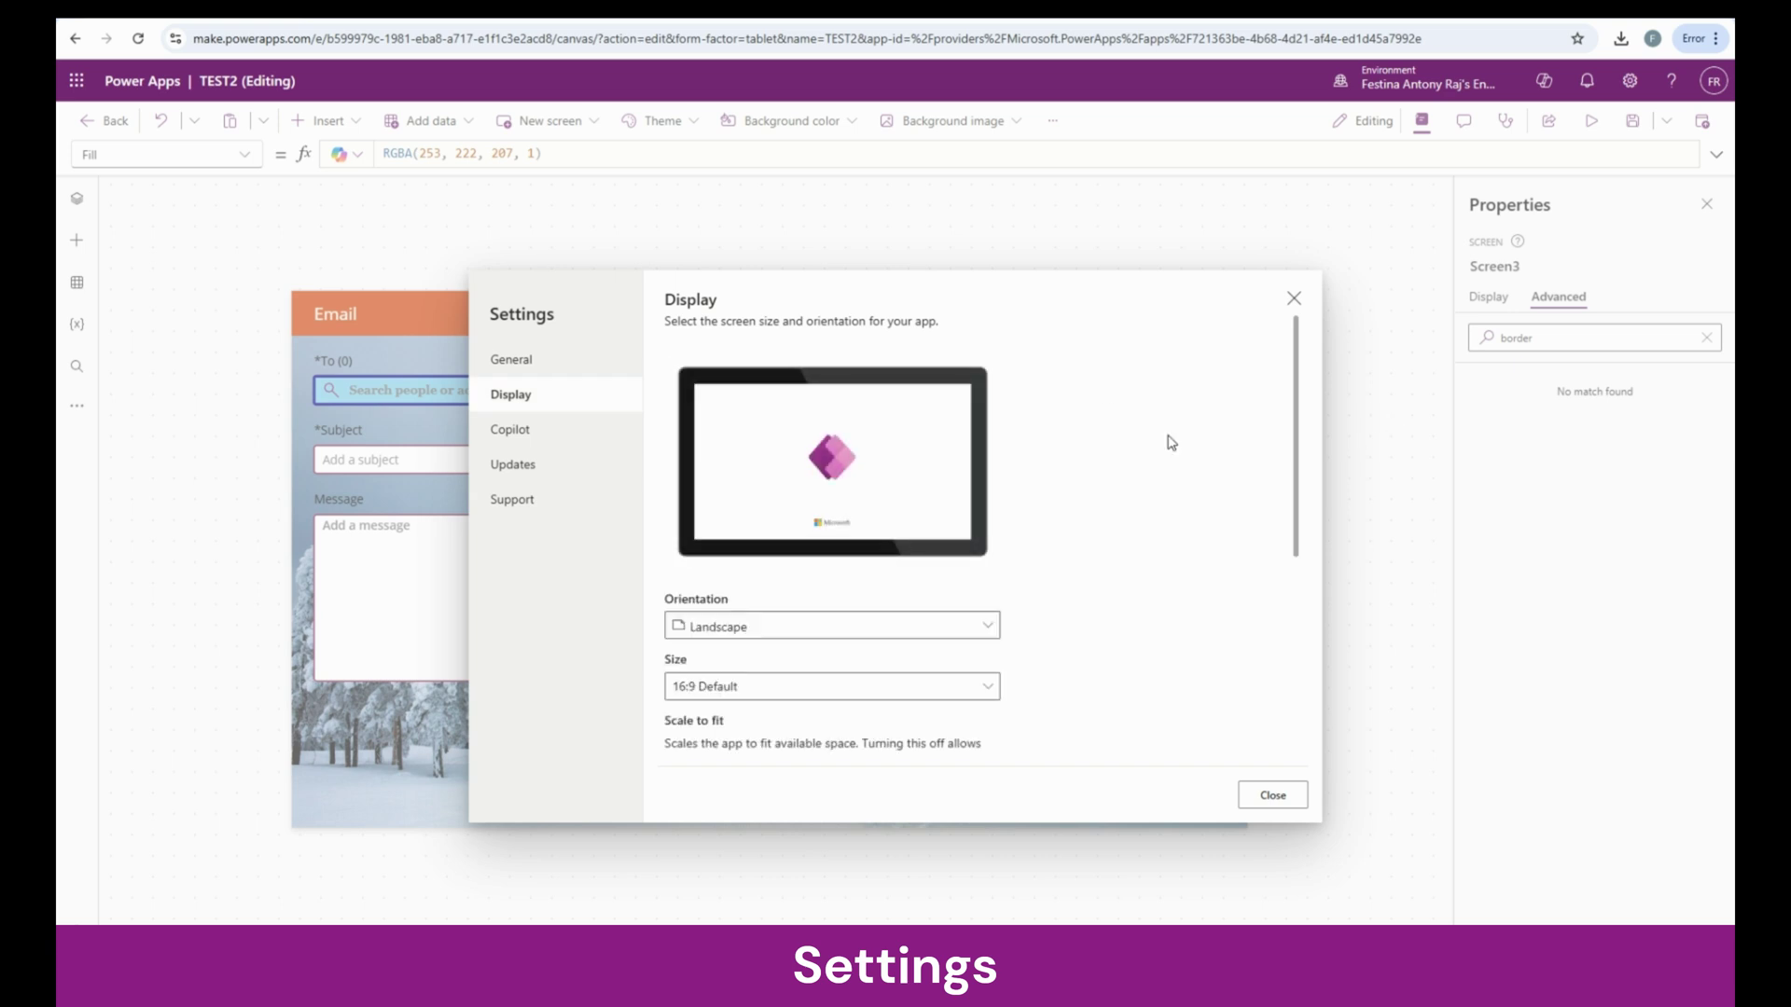
click(988, 629)
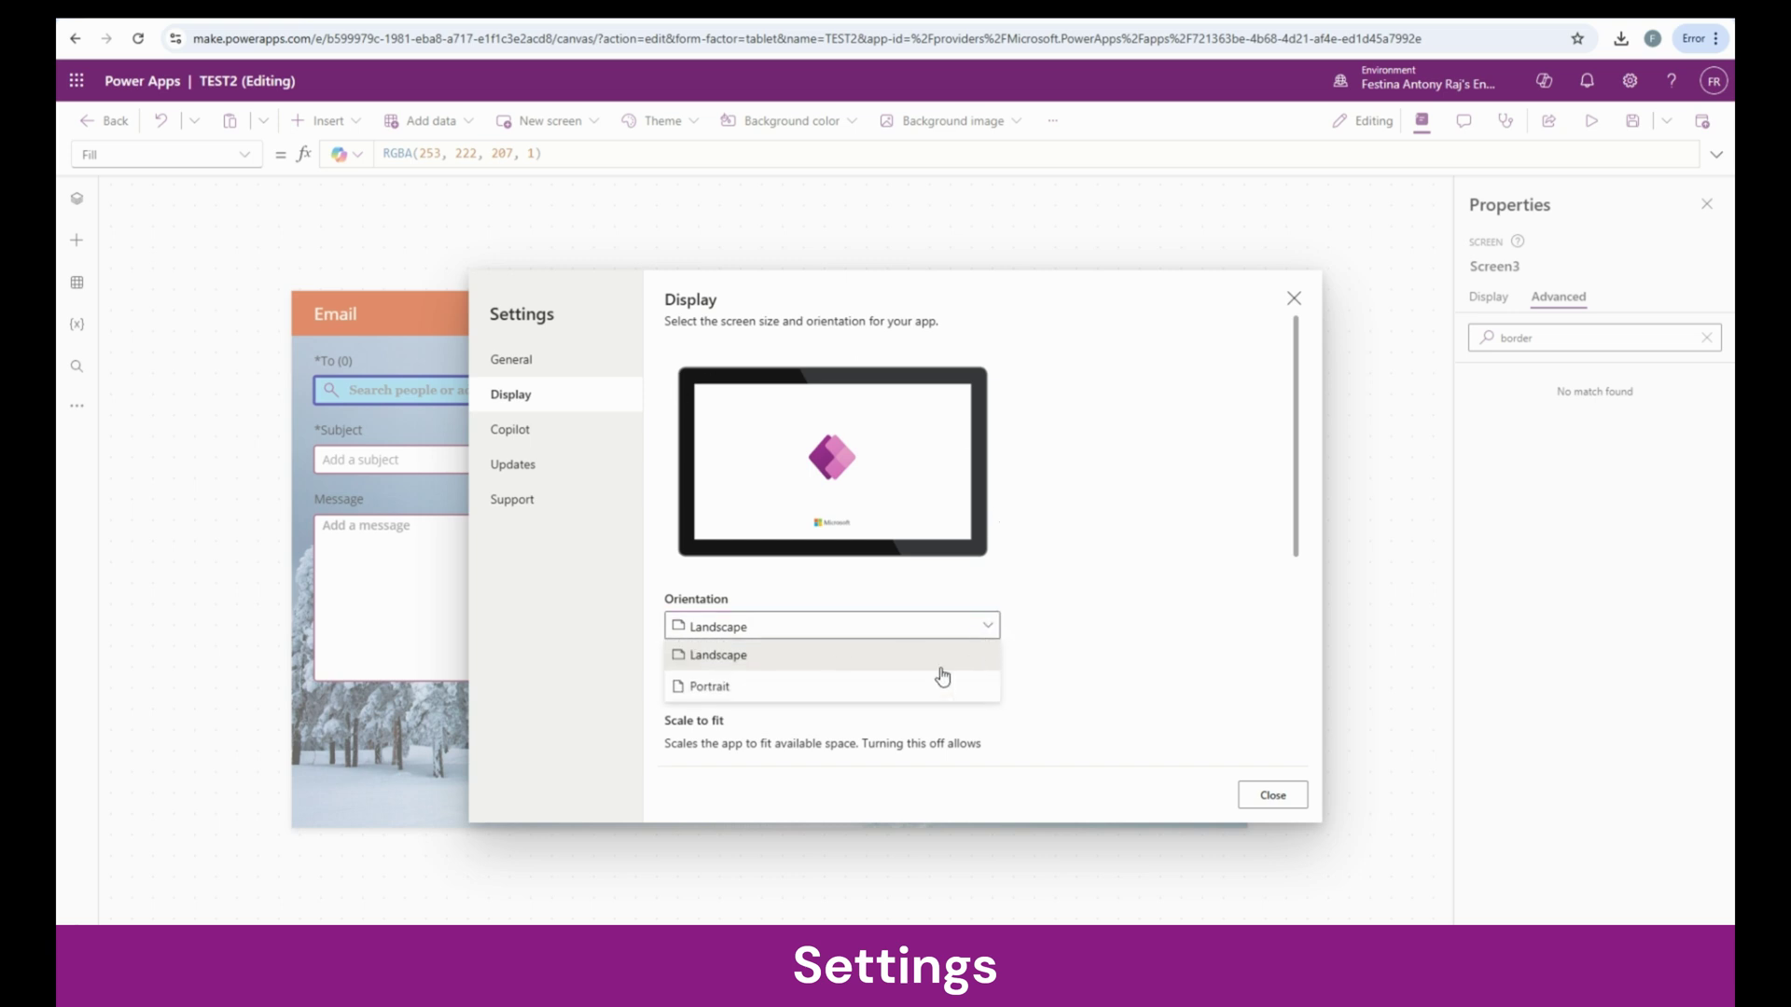
click(887, 687)
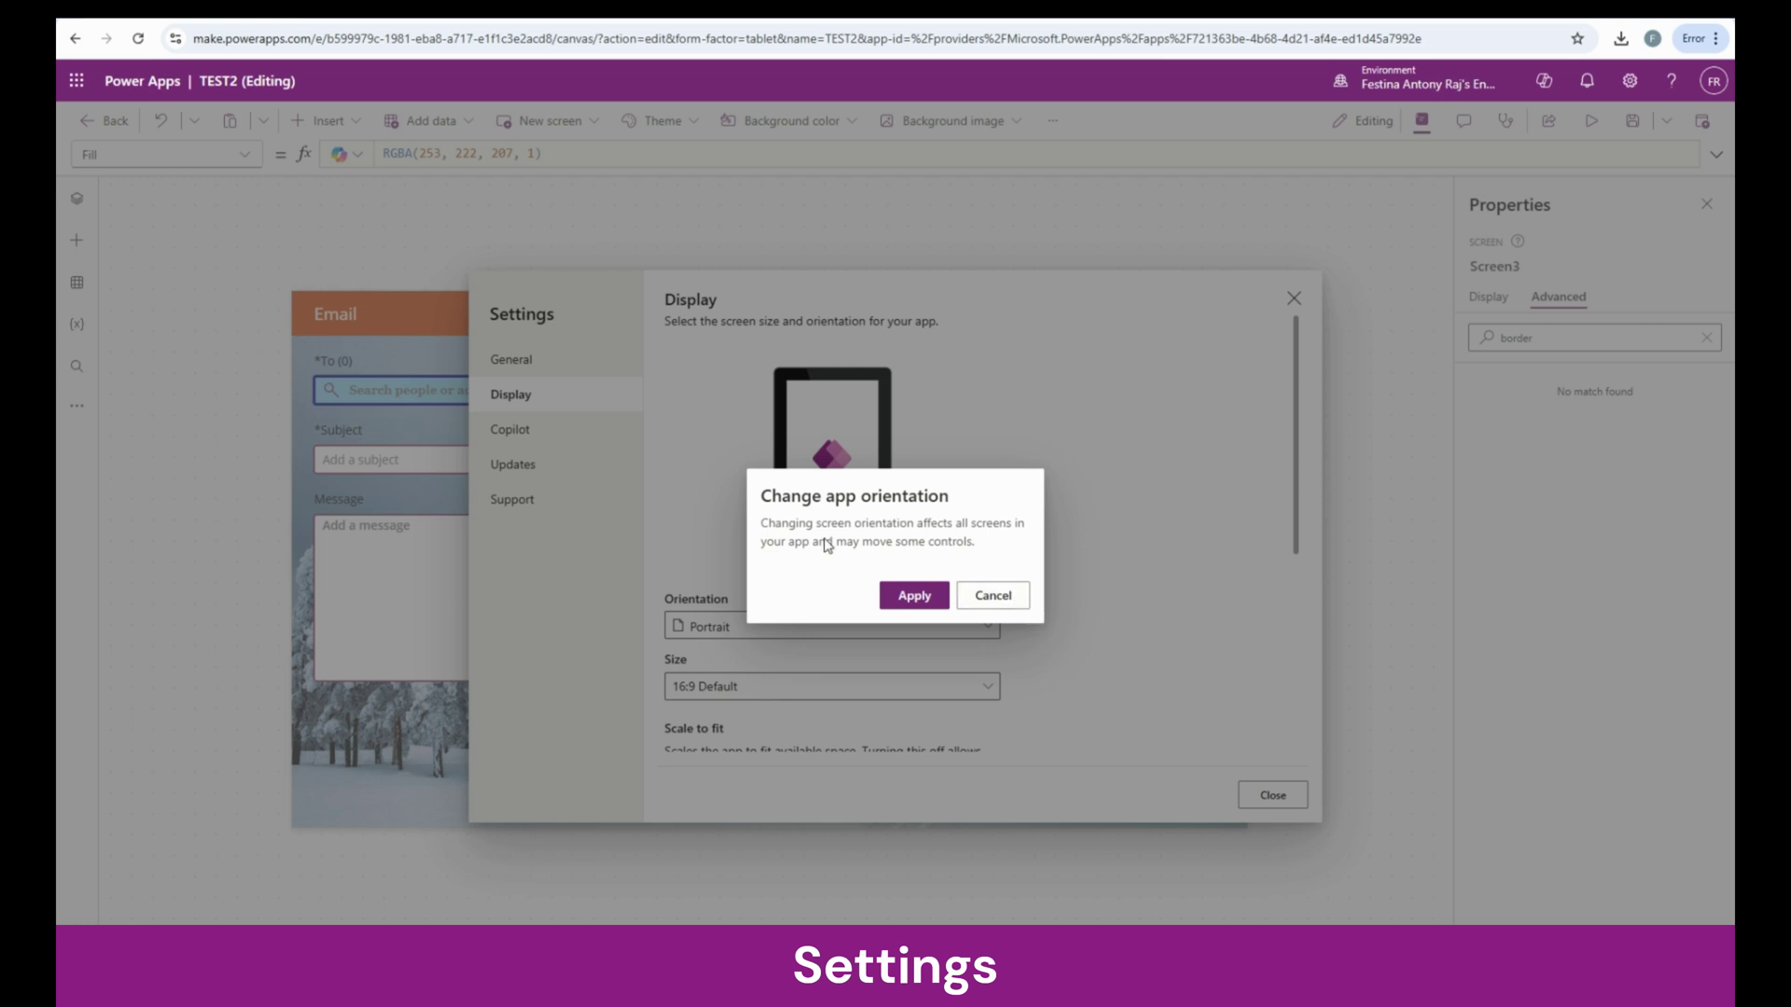
click(993, 597)
- Choose the Custom screen size in the display settings, and review the remaining display options and the Copilot settings
scroll(1101, 569, down, 2)
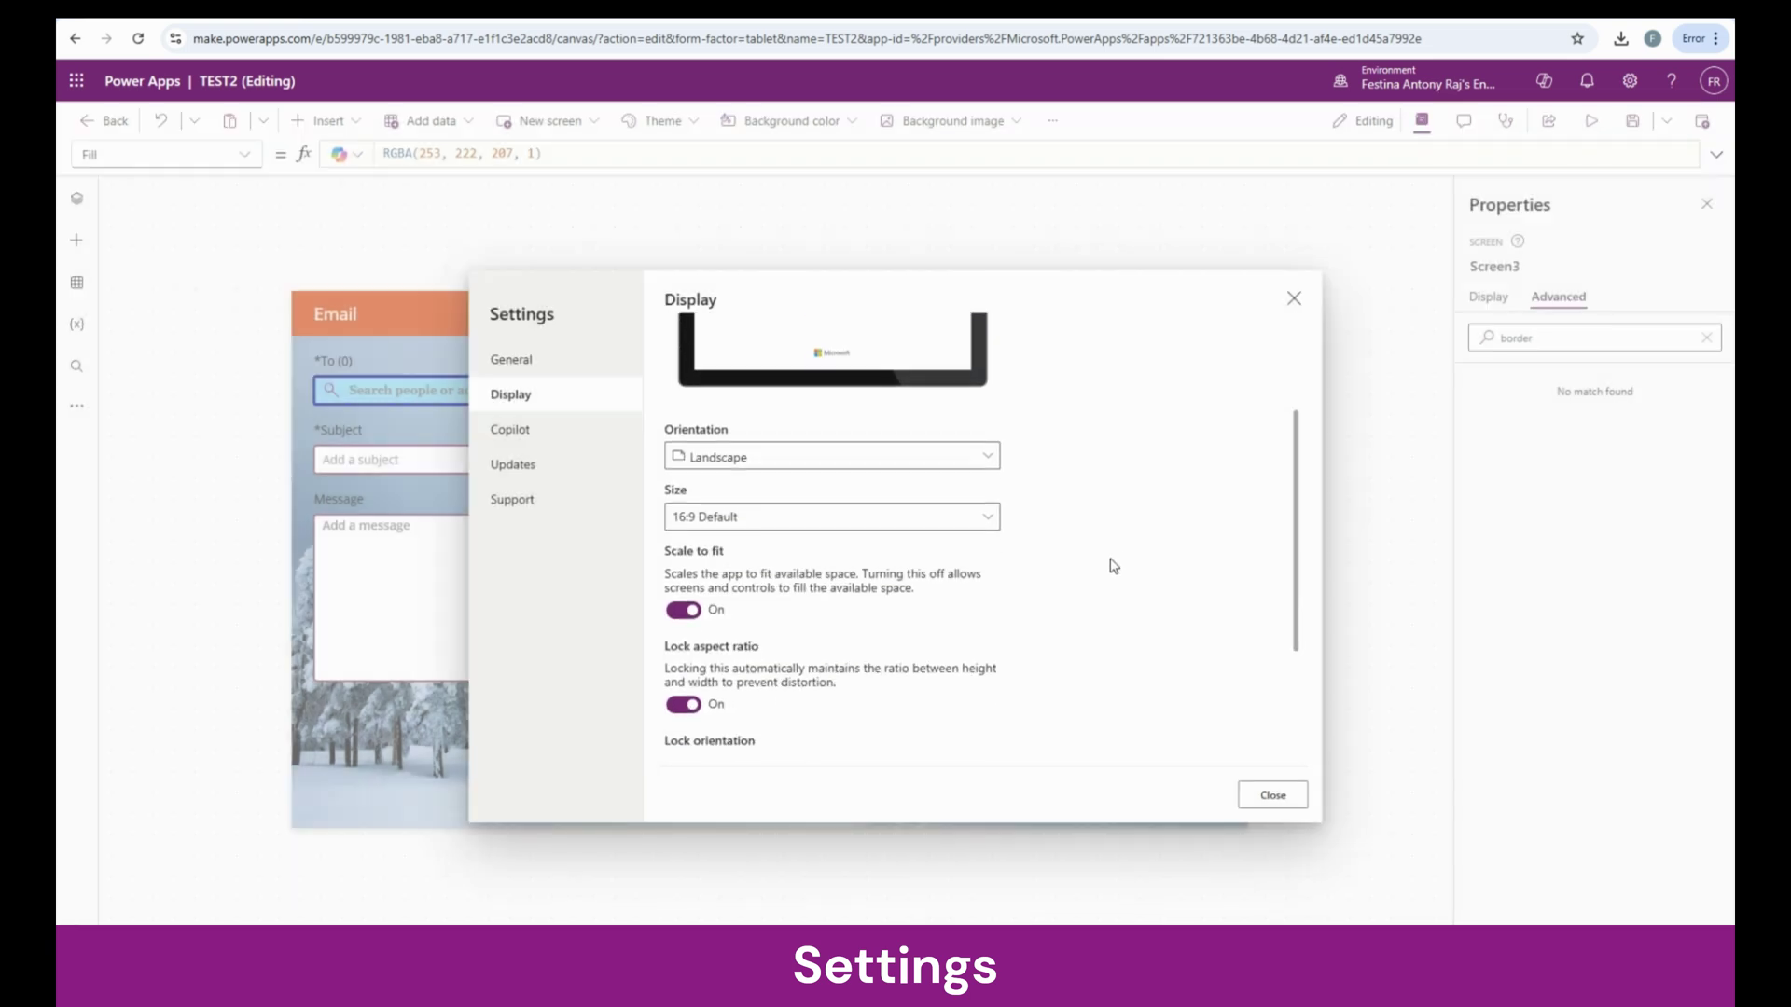
click(867, 512)
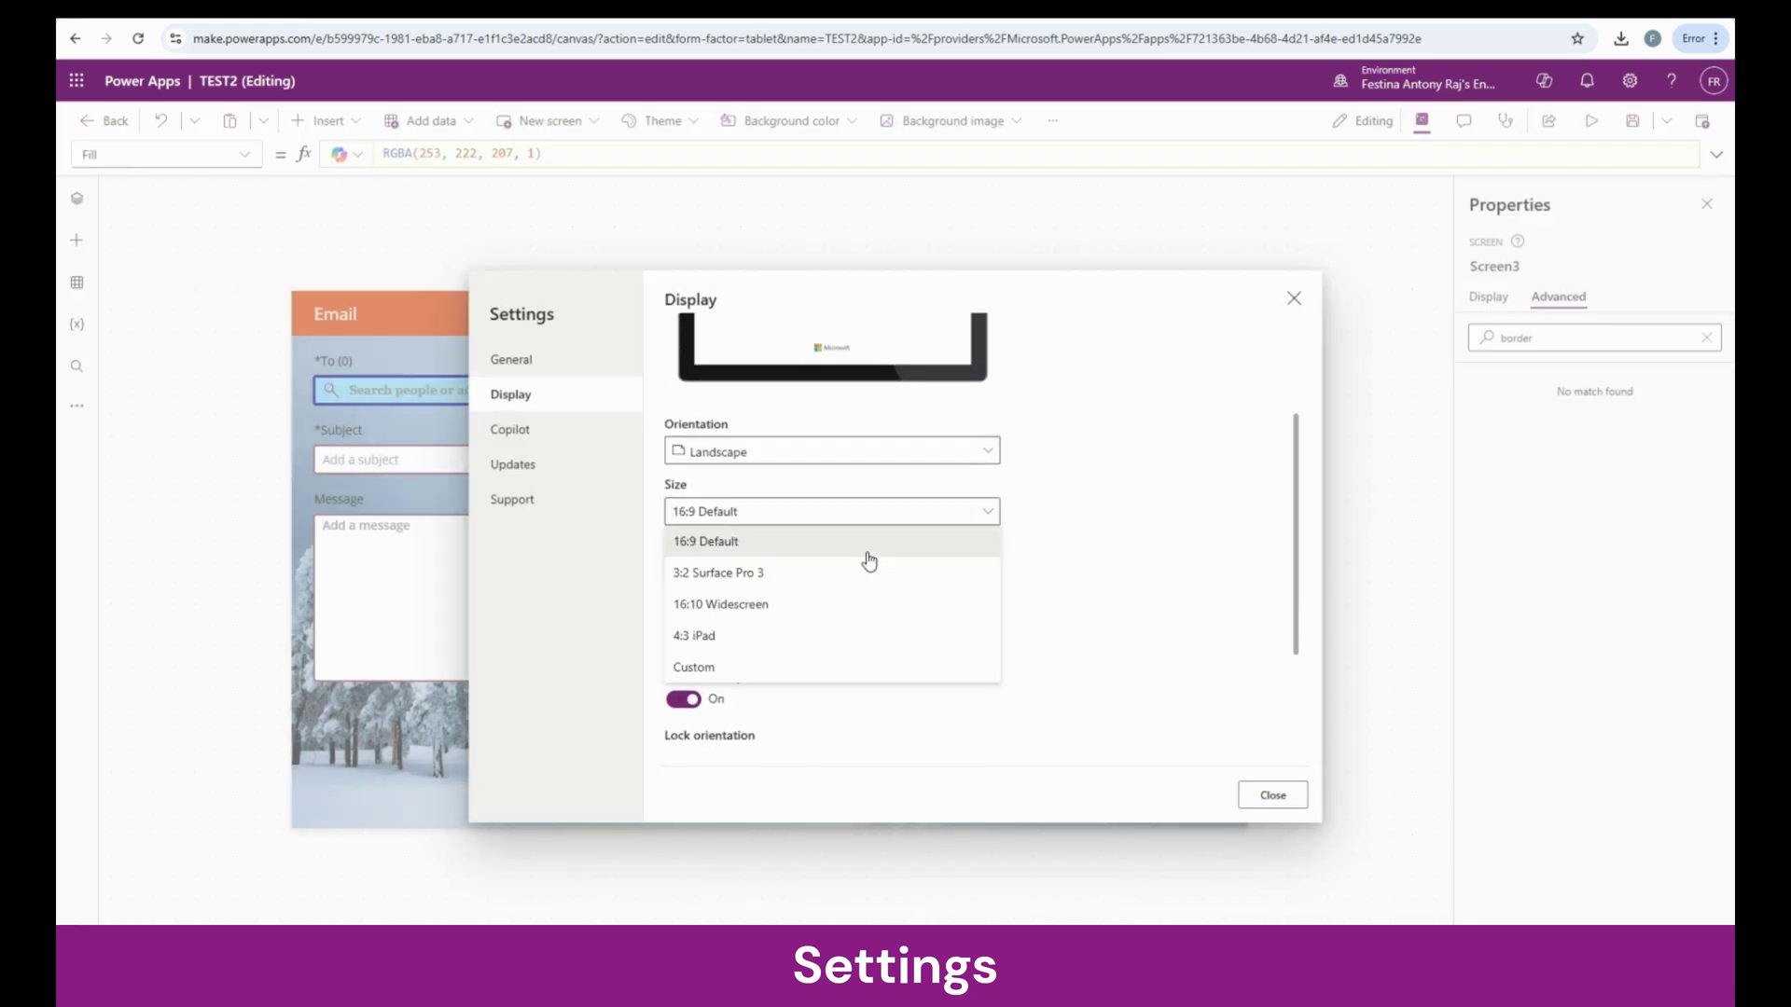
click(743, 667)
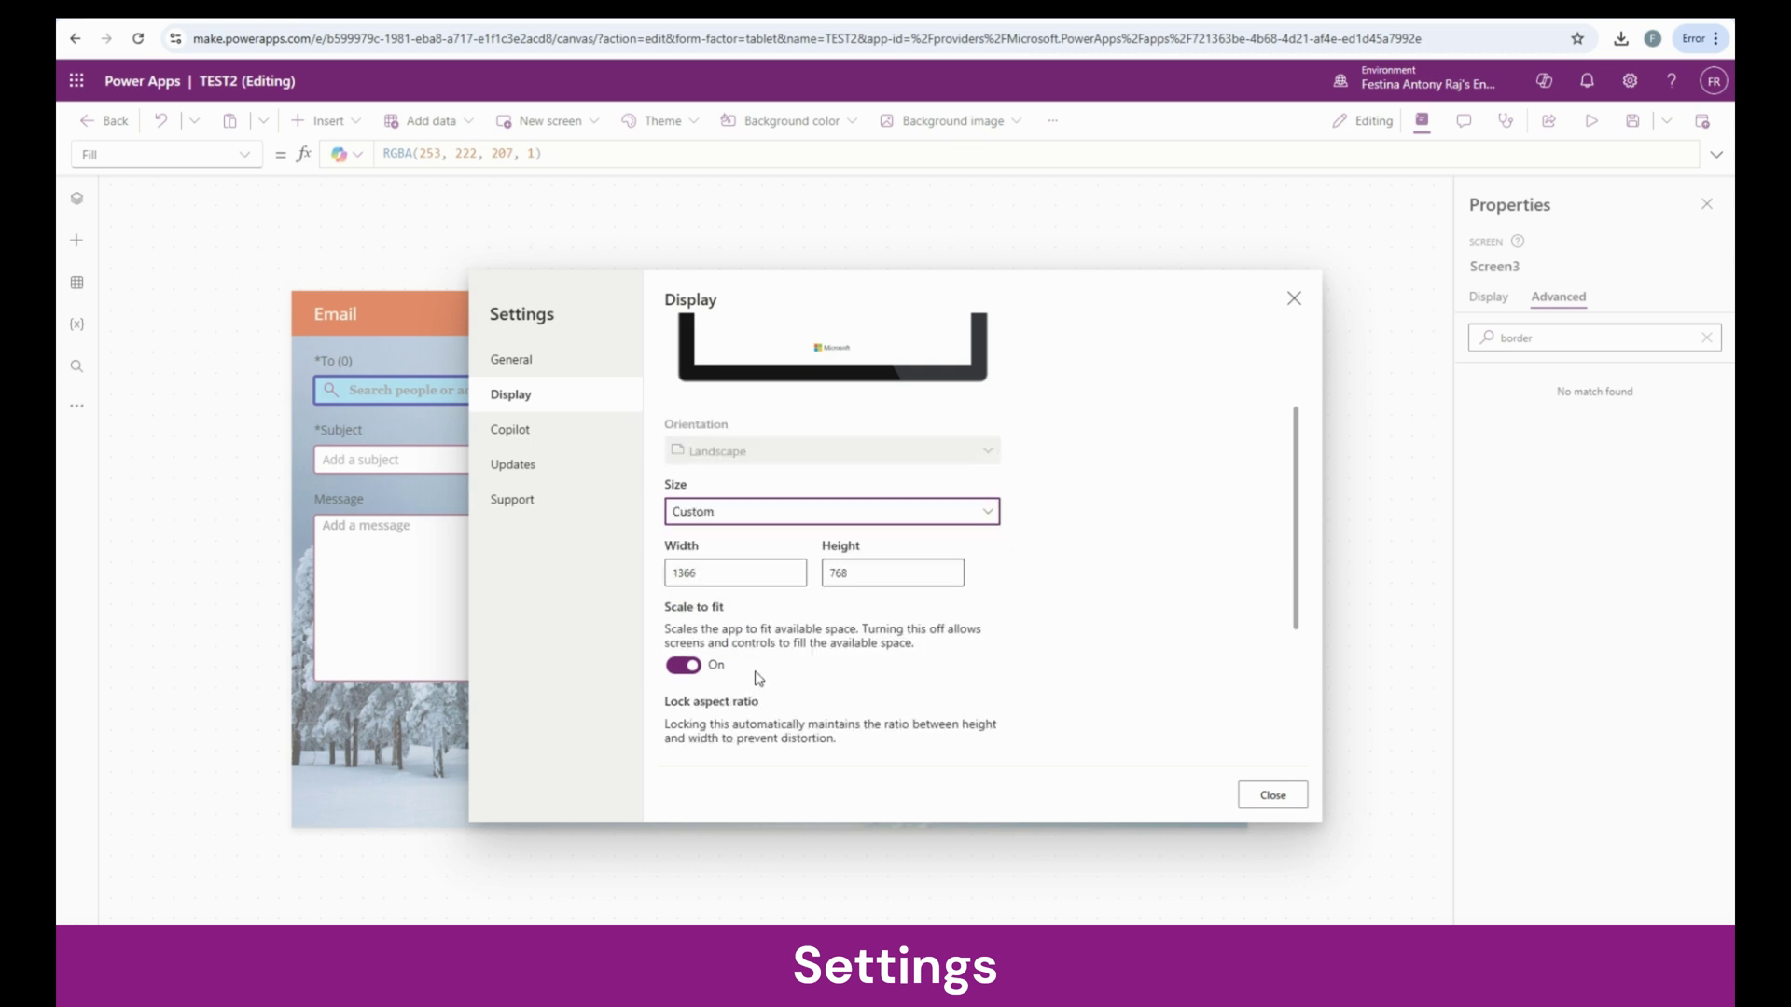
scroll(853, 660, down, 2)
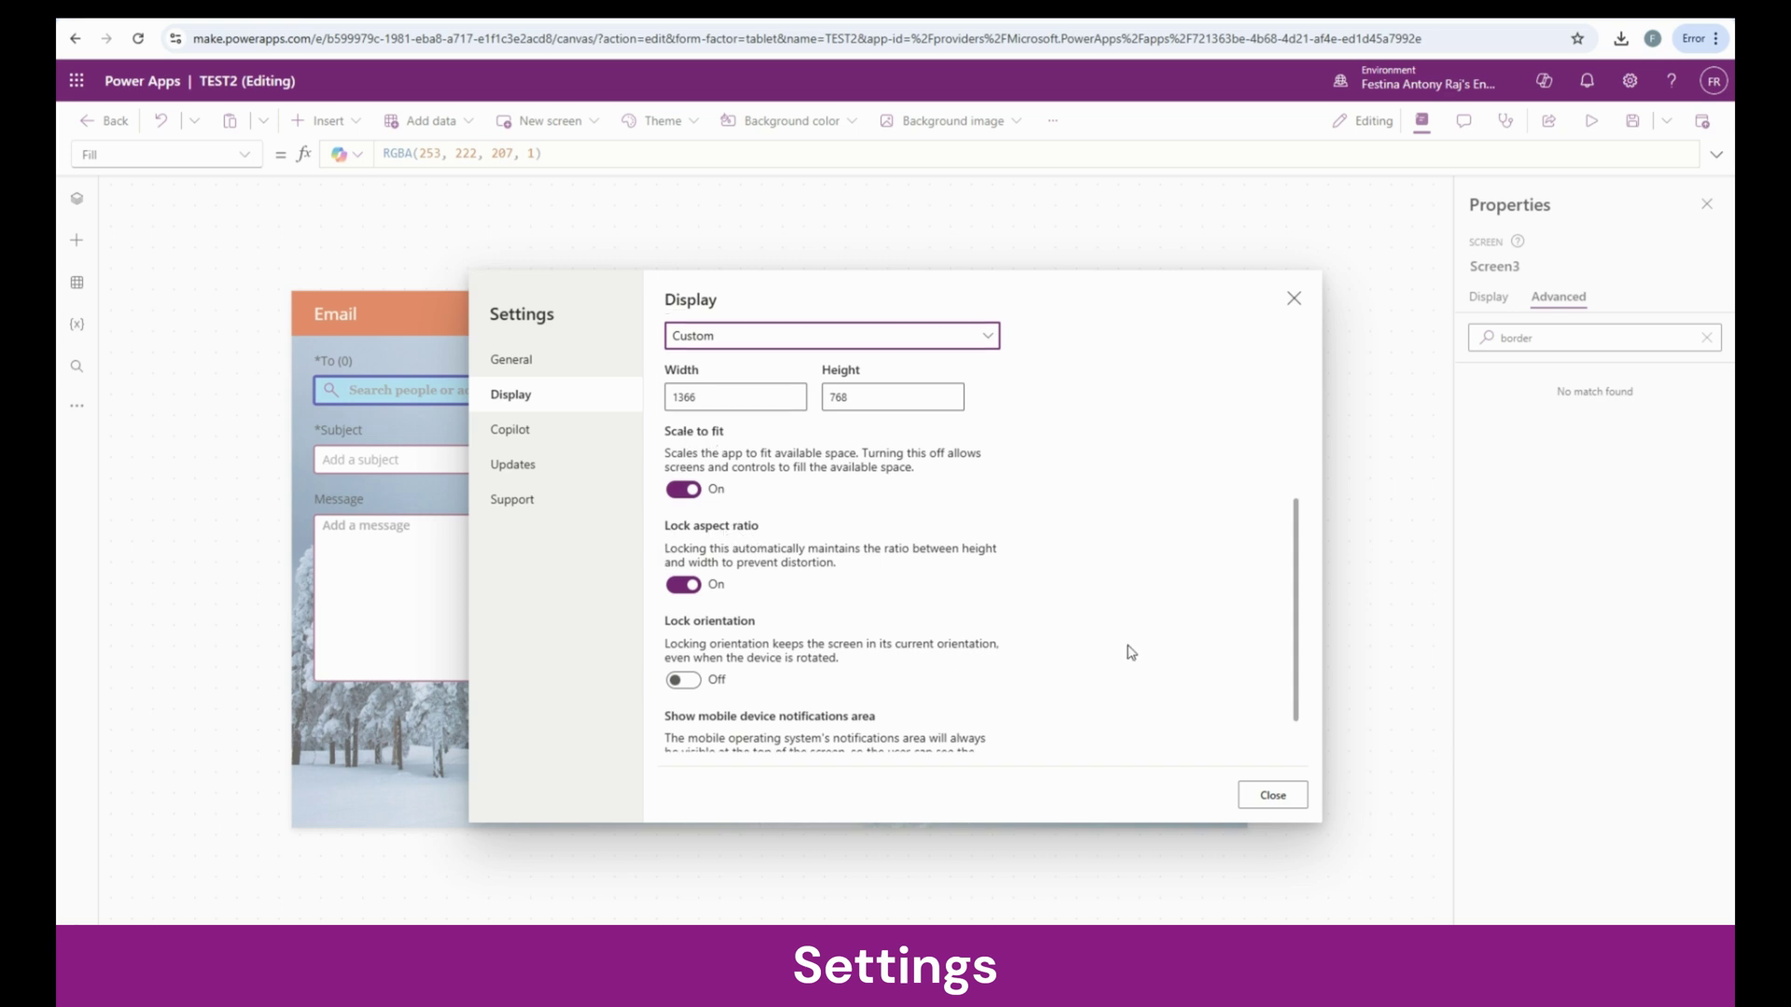
scroll(1073, 653, down, 1)
click(533, 434)
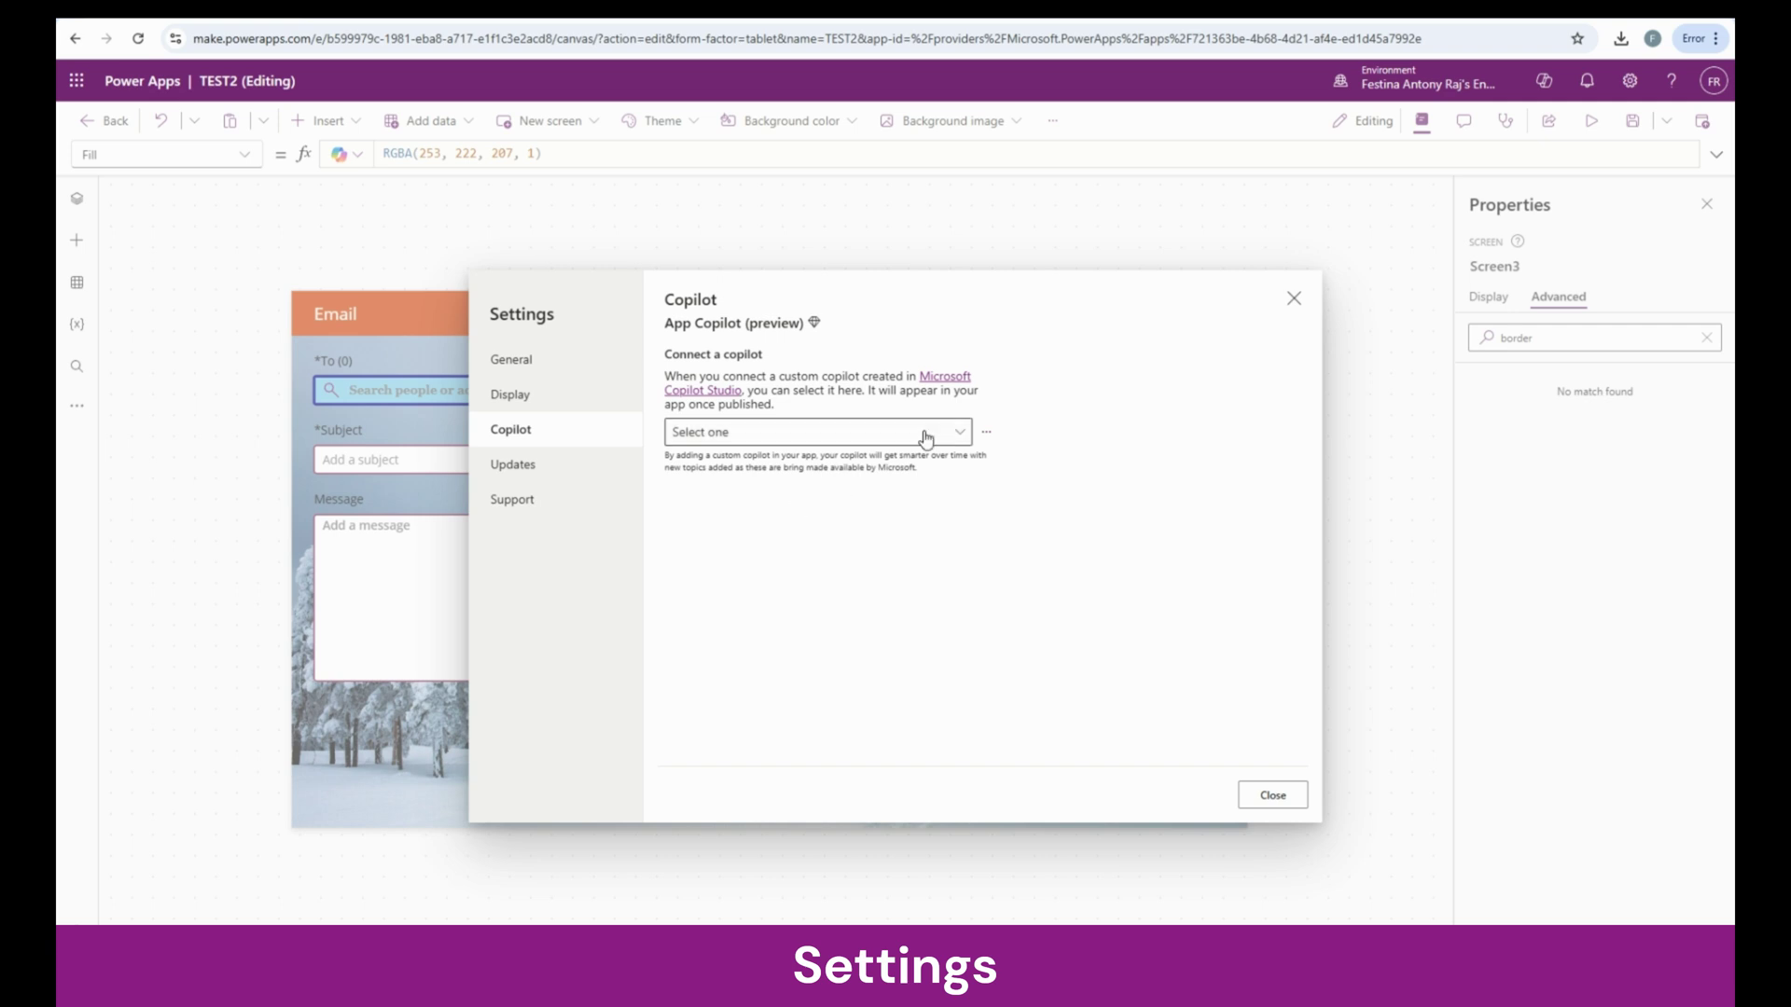
- Turn on the Coauthoring update with a save and refresh, enable Modern controls and themes, and close the settings
click(568, 468)
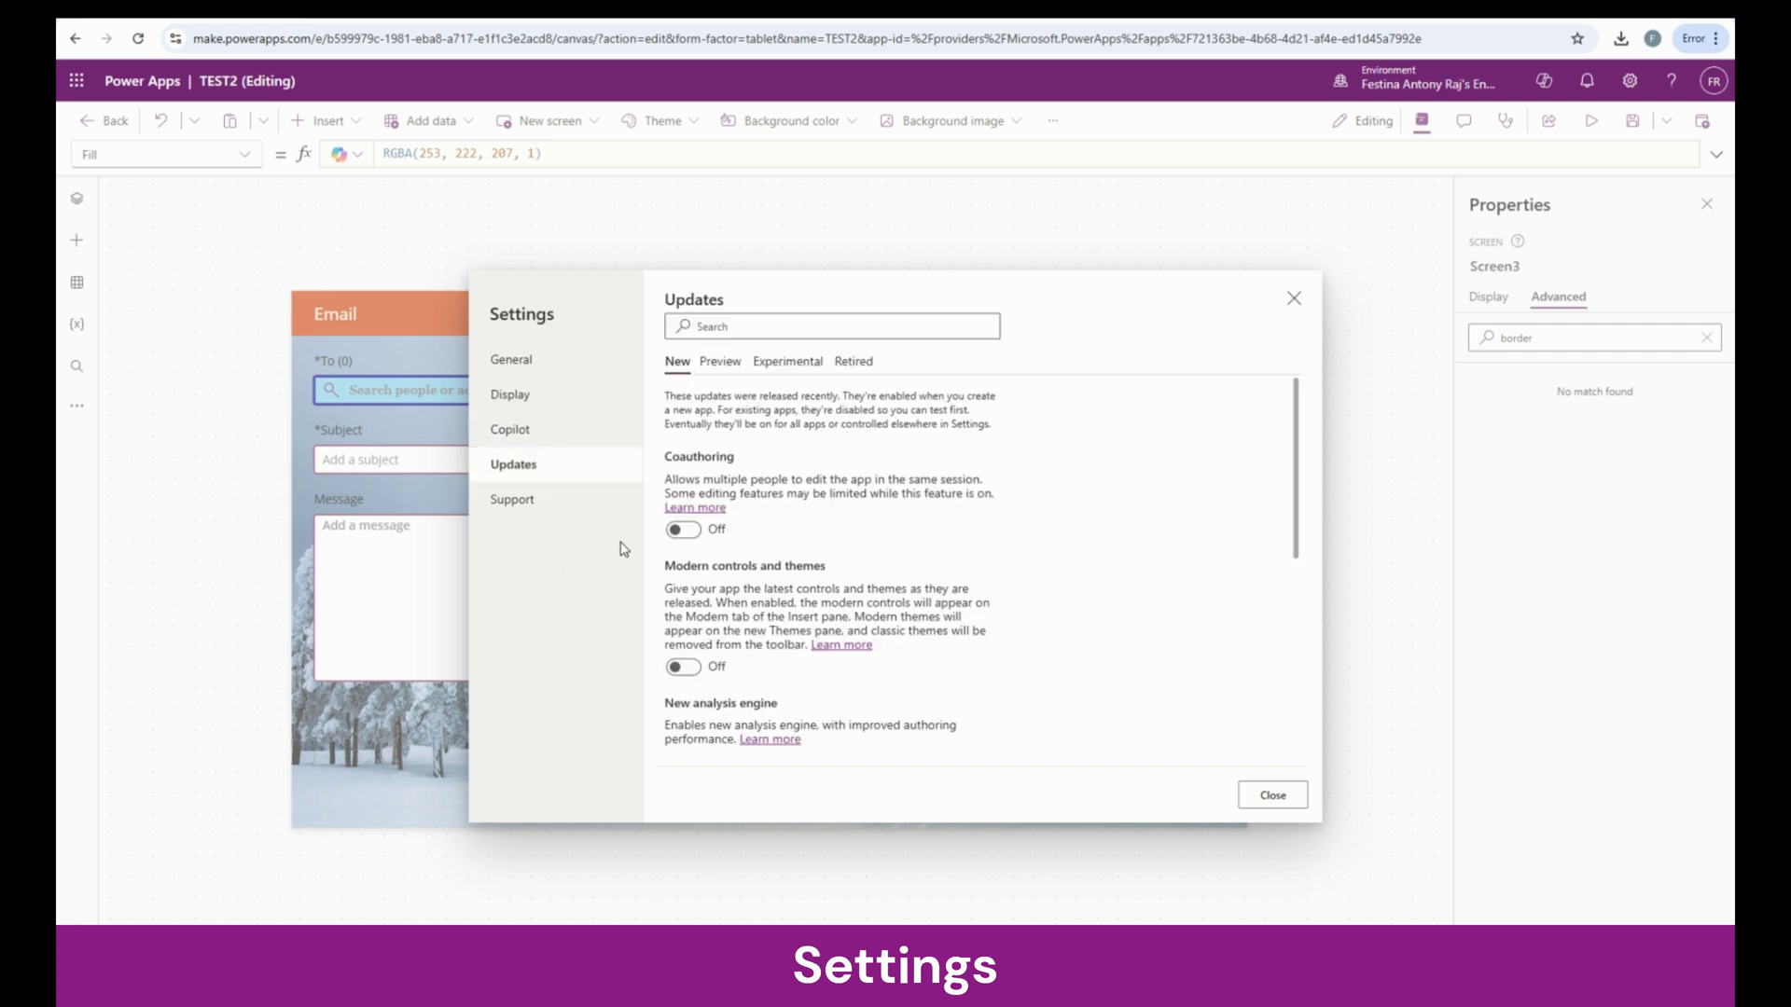
click(695, 532)
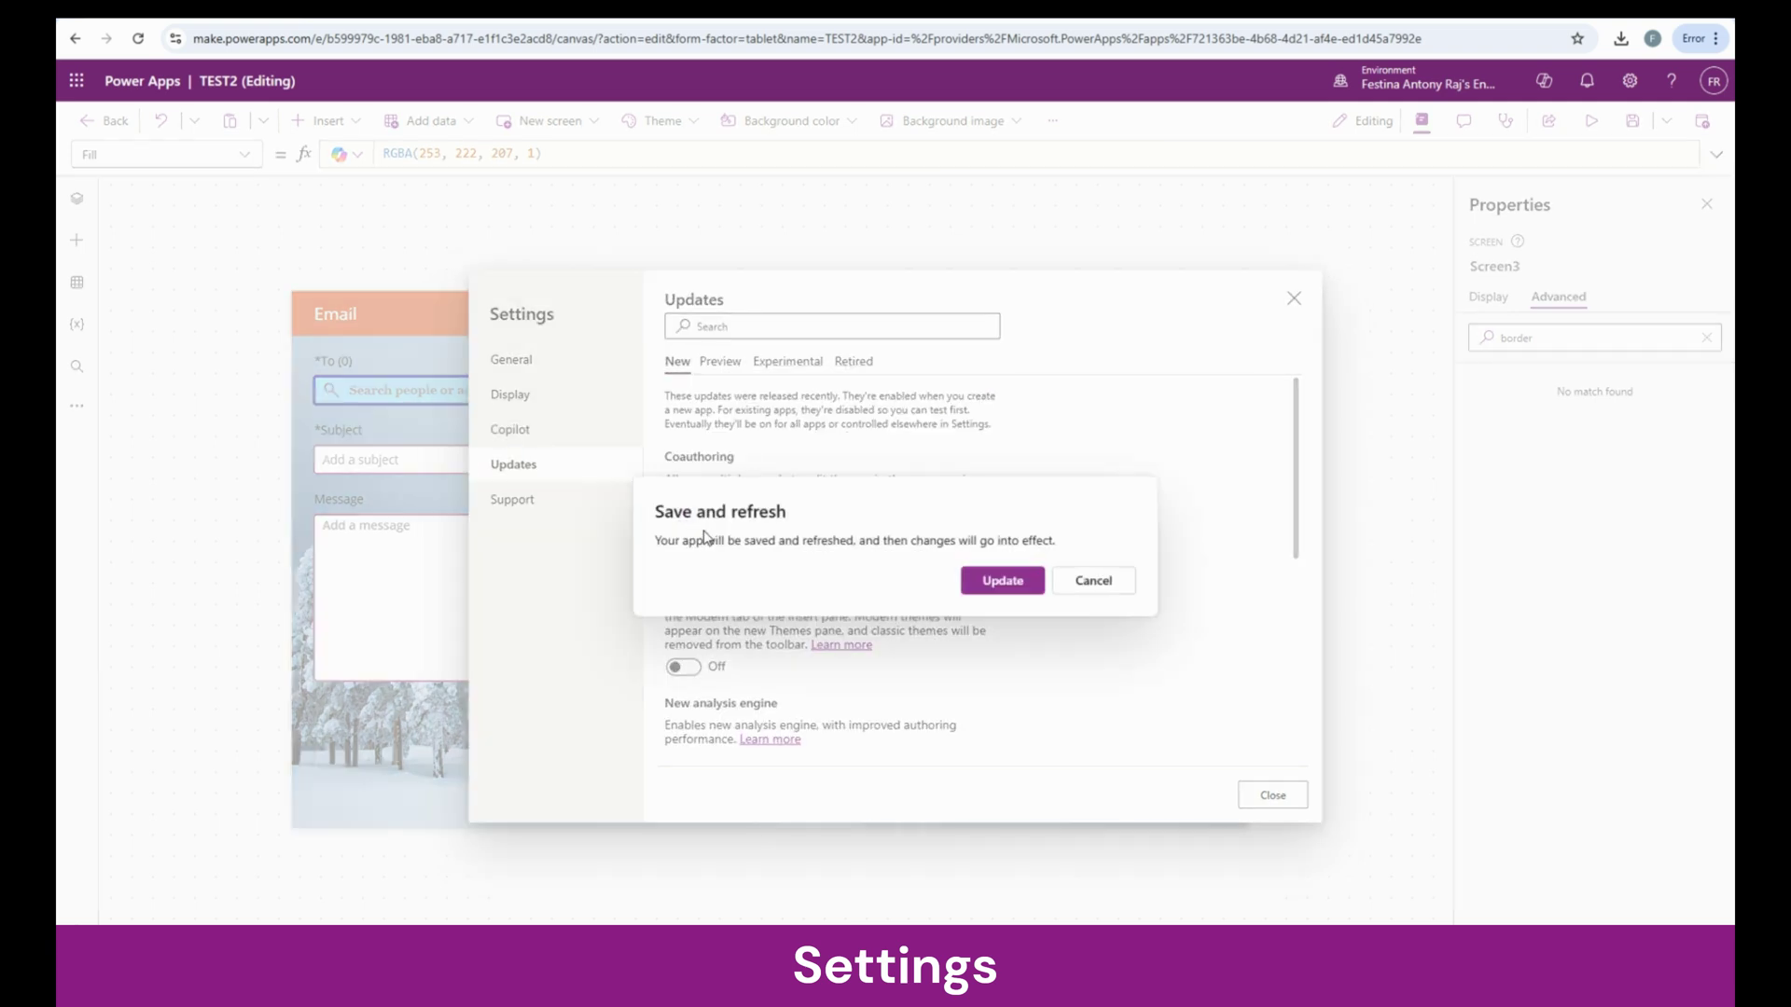
click(999, 581)
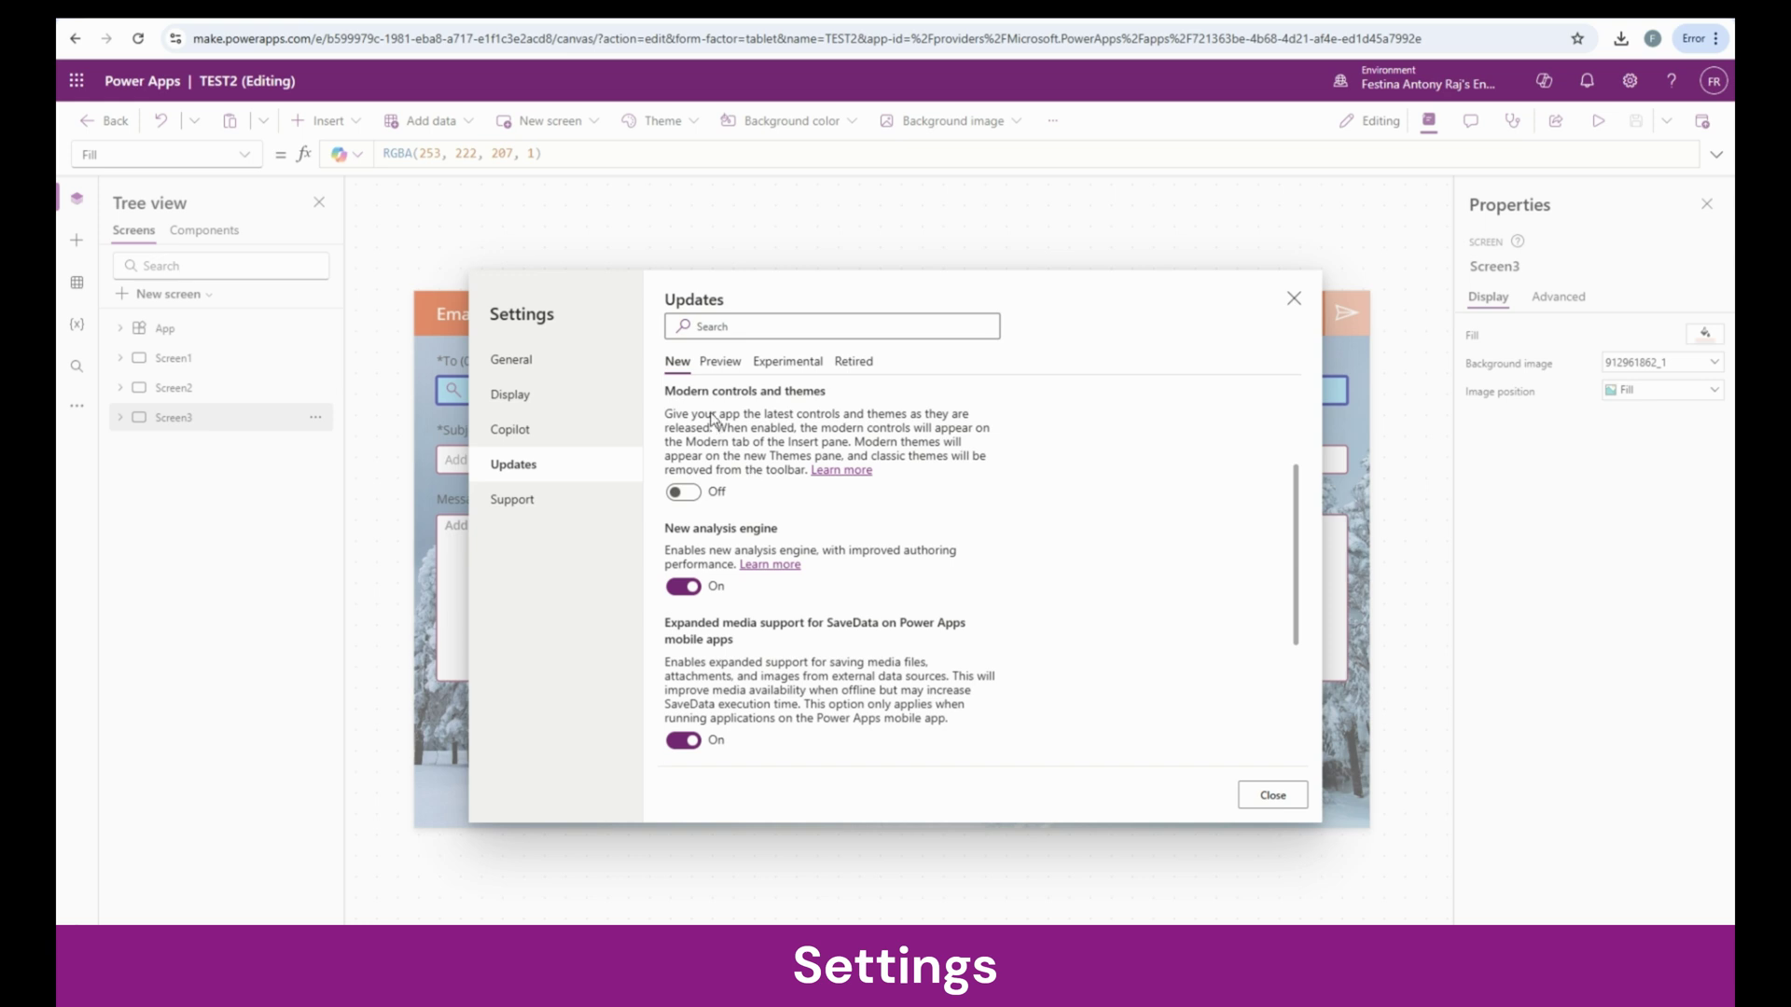
click(690, 492)
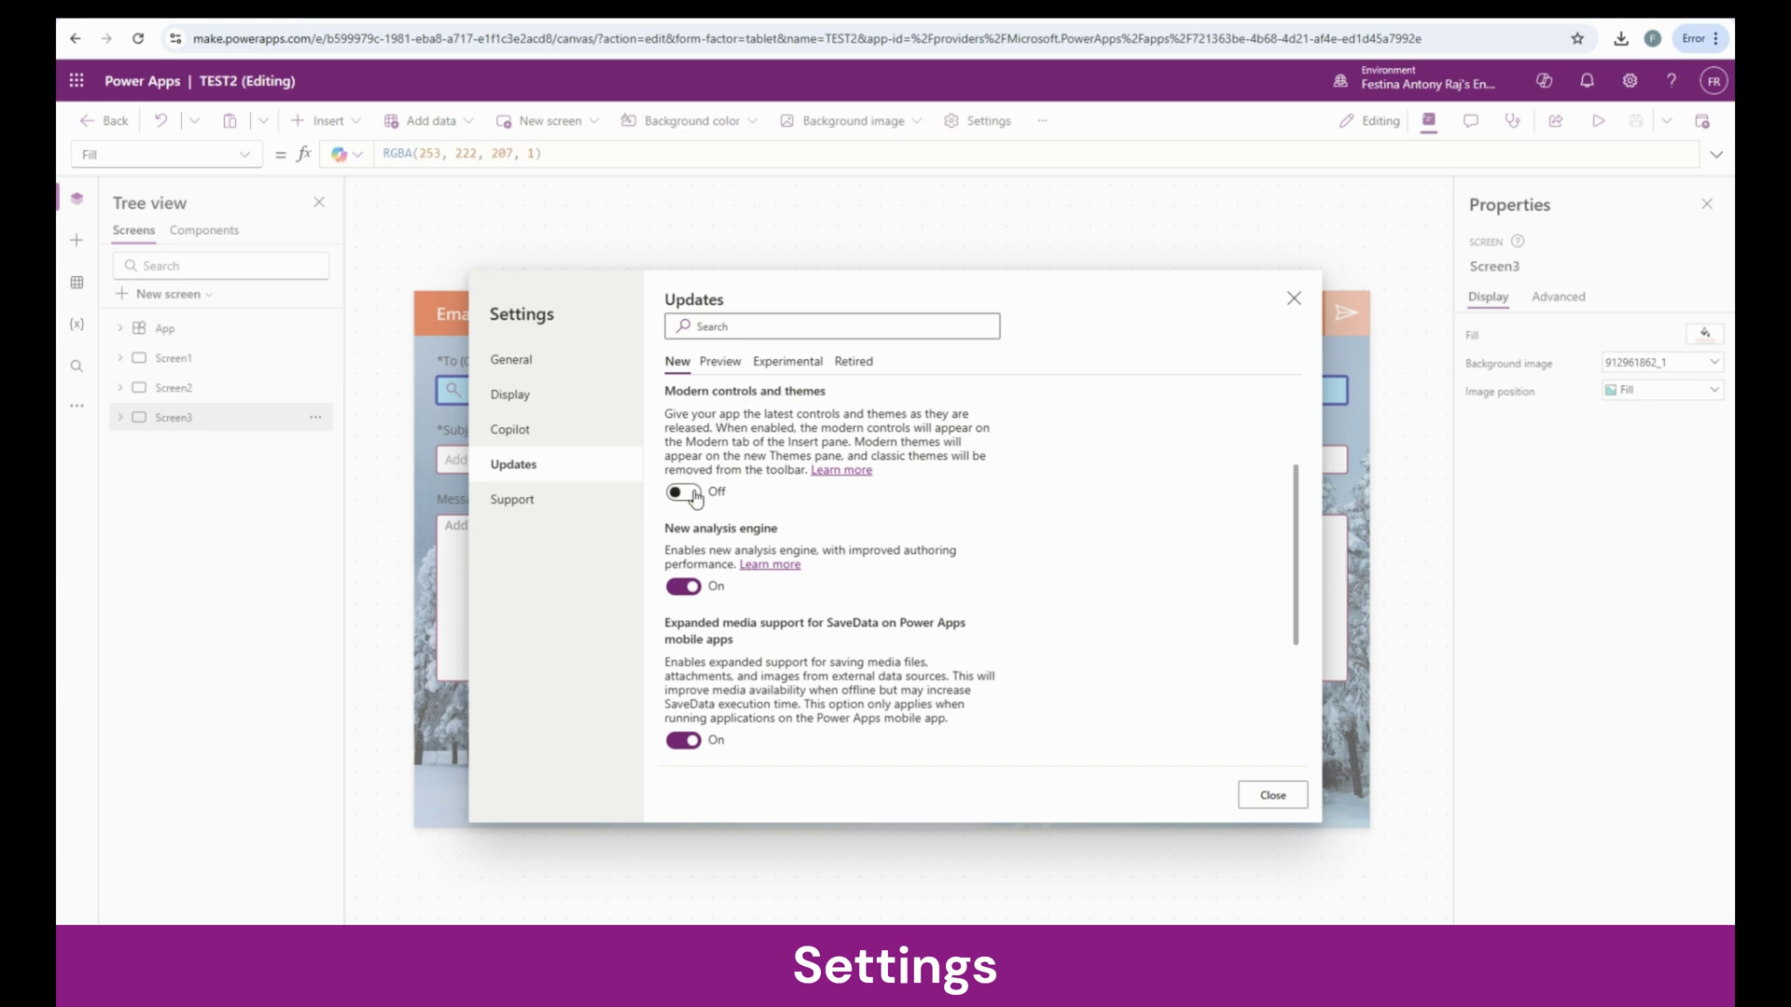
click(1261, 794)
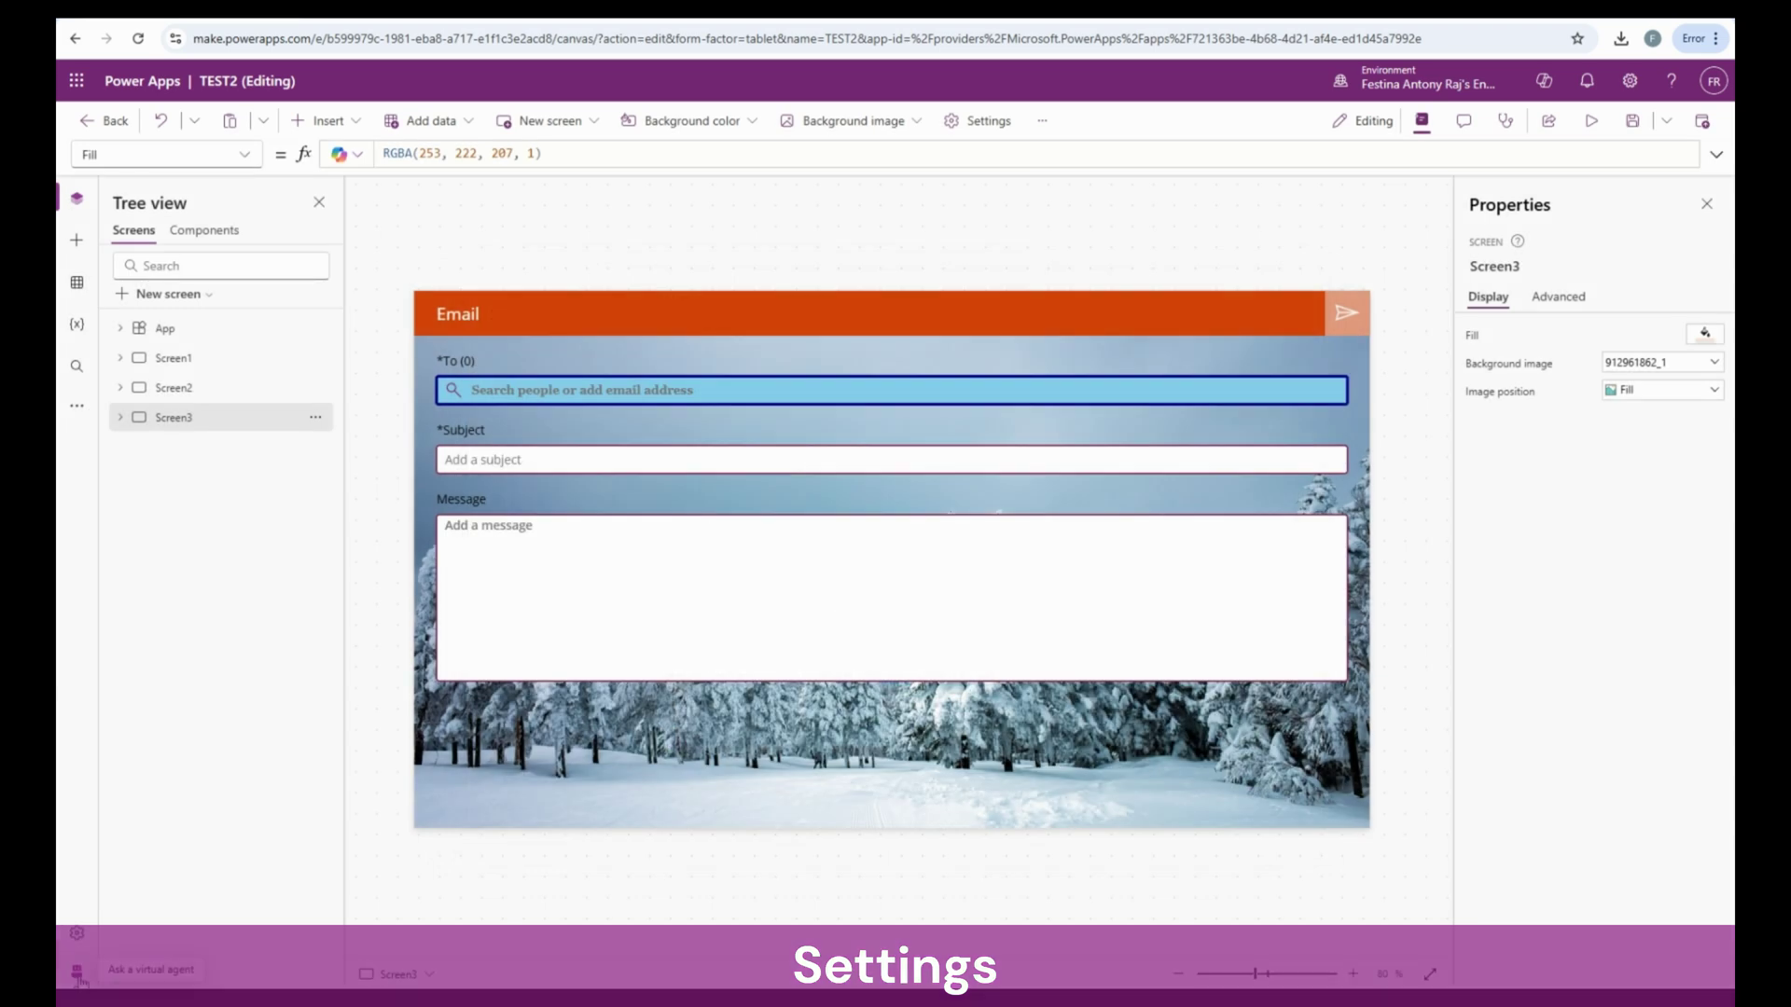
- View the virtual agent chat and close it
click(77, 973)
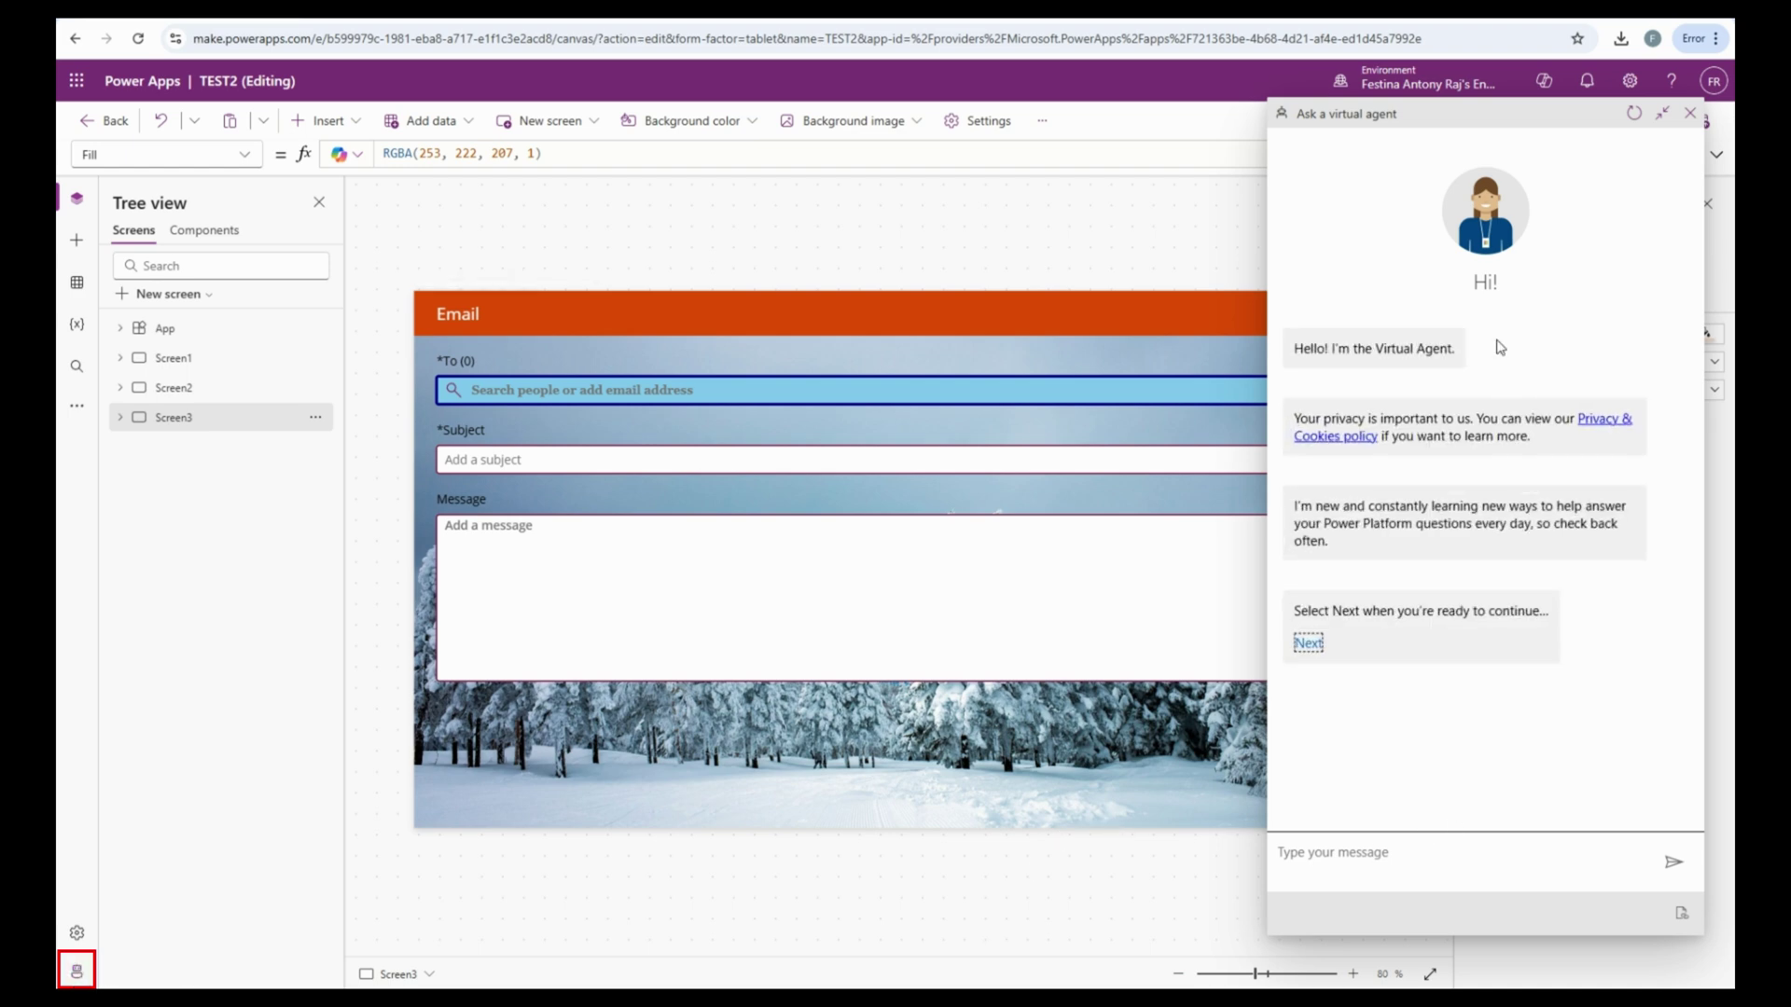
click(1689, 113)
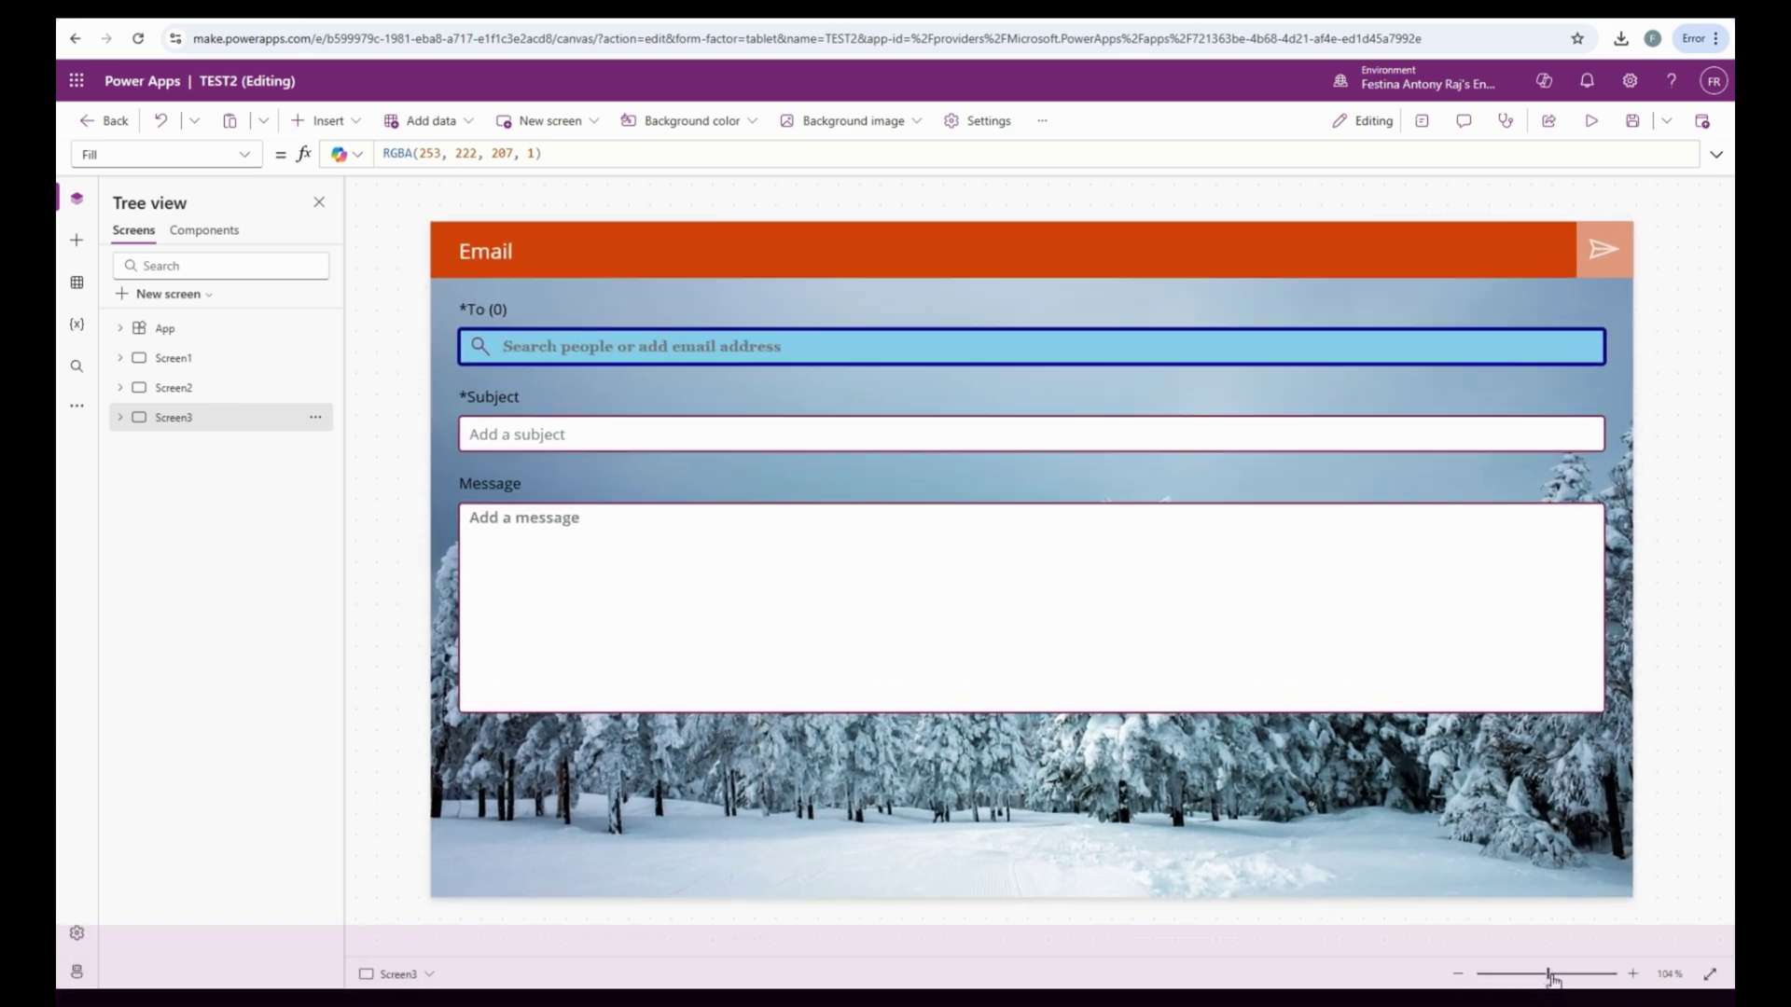
- Adjust the canvas zoom to 100% and switch the canvas to Screen2
mouse_move(1551, 970)
mouse_down()
mouse_move(1518, 972)
mouse_move(1591, 972)
mouse_move(1544, 977)
mouse_up()
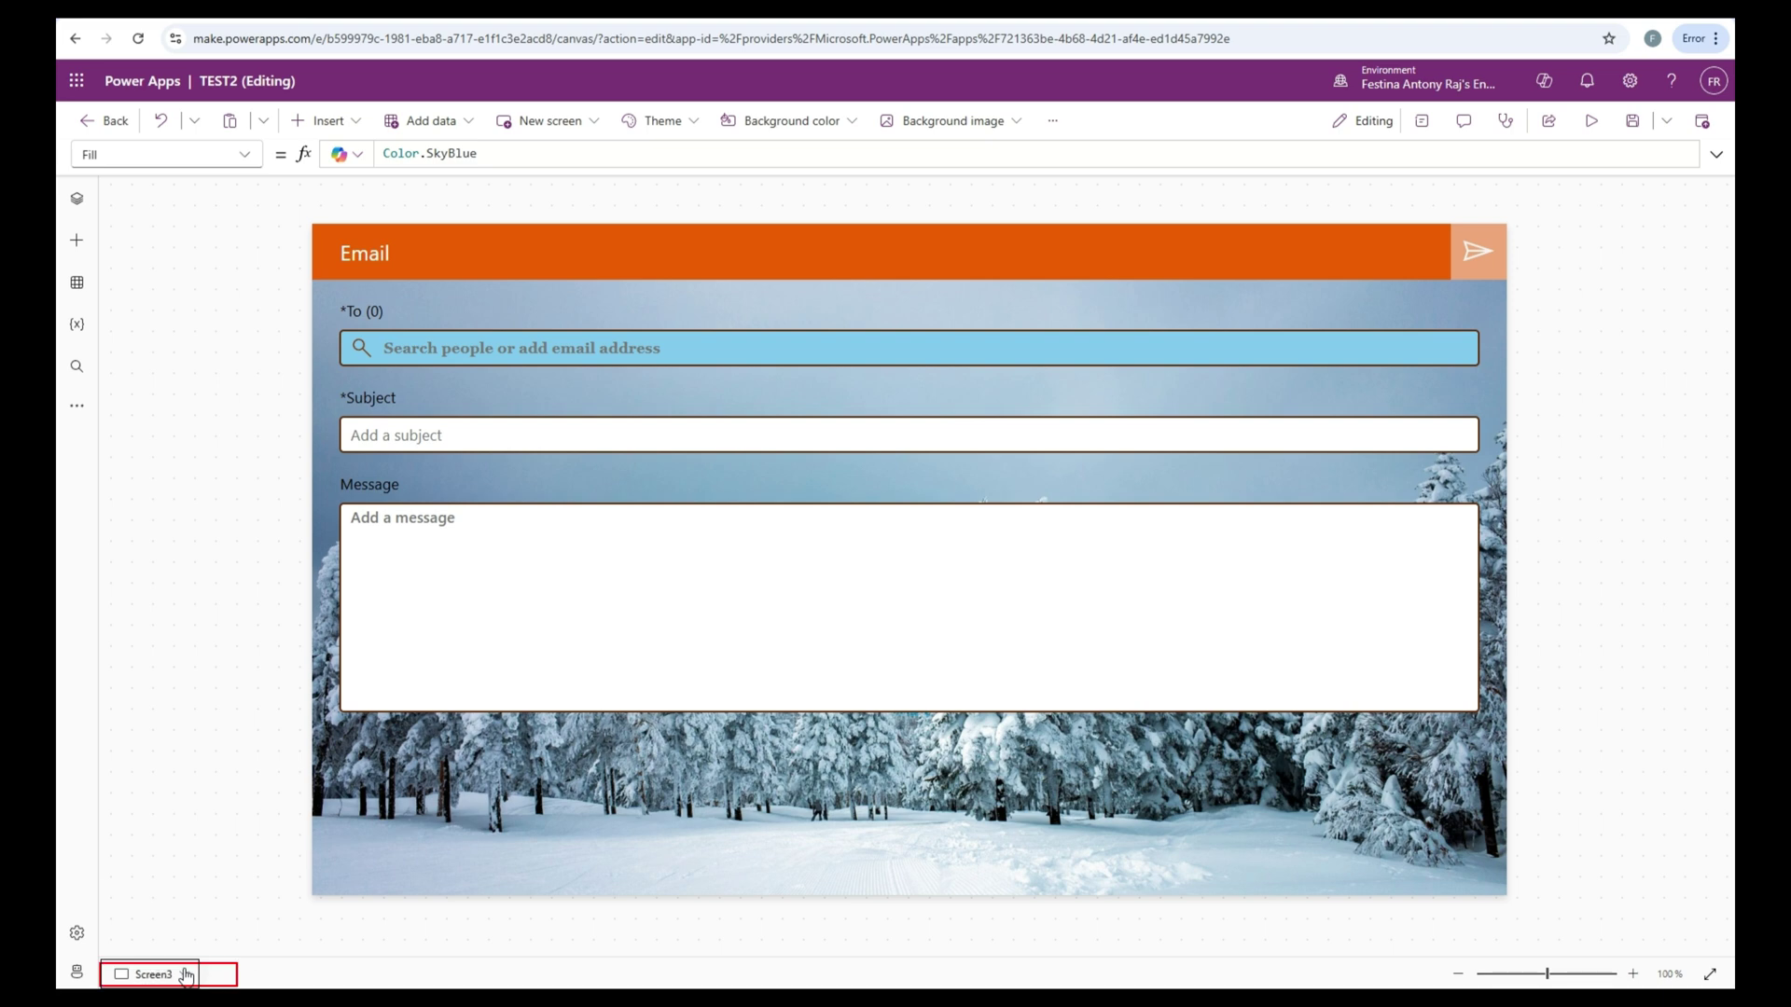
click(187, 976)
click(184, 911)
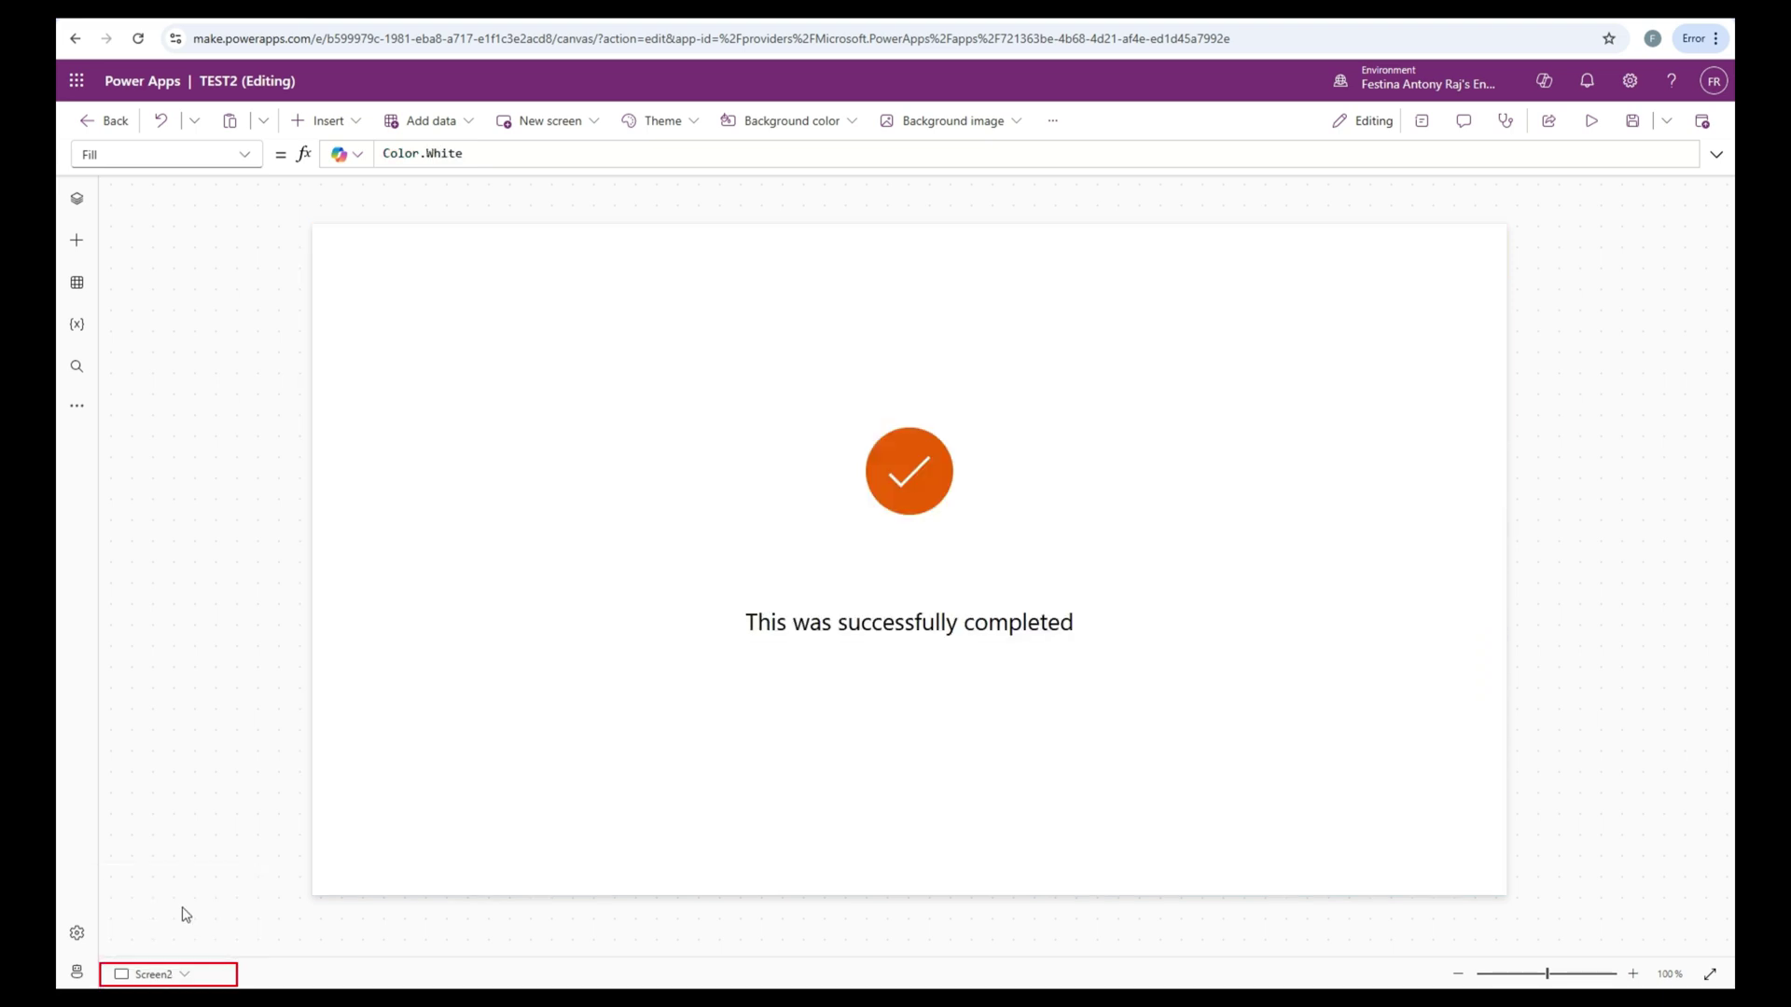